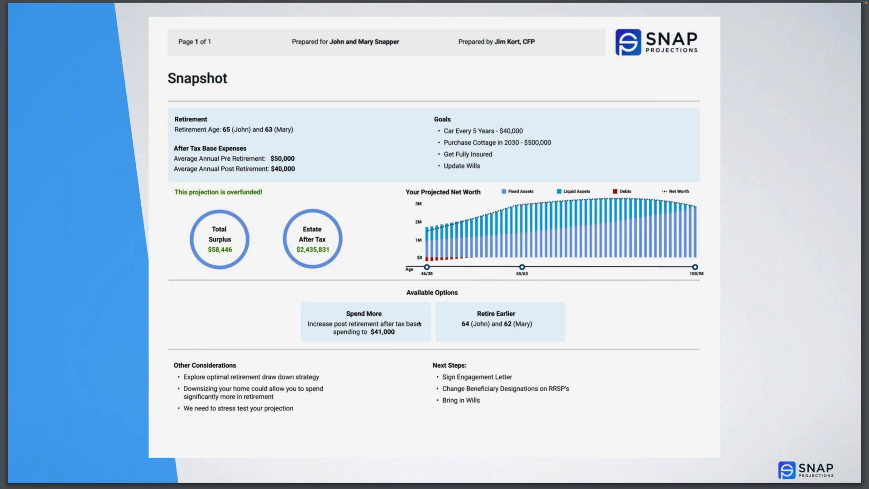
Leave the full-screen presentation, switch to the Snap Projections client list and start a new client.
{"action": "key", "text": "Escape"}
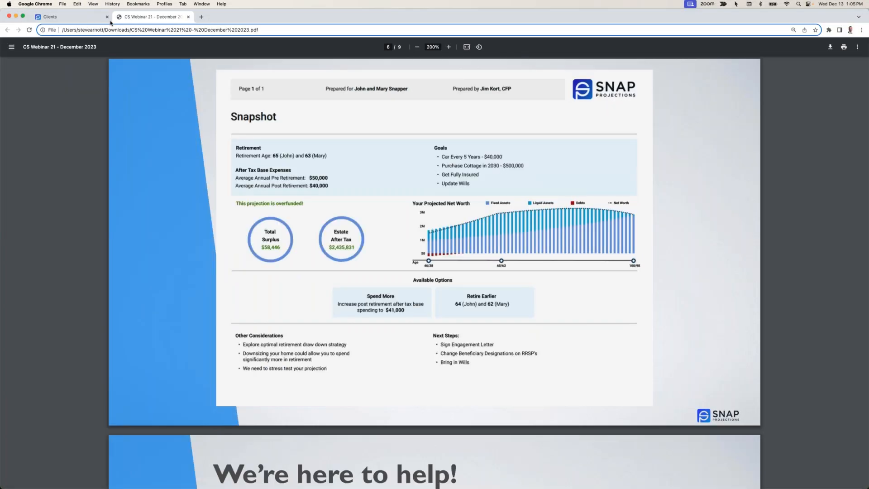
{"action": "left_click", "coordinate": [71, 18]}
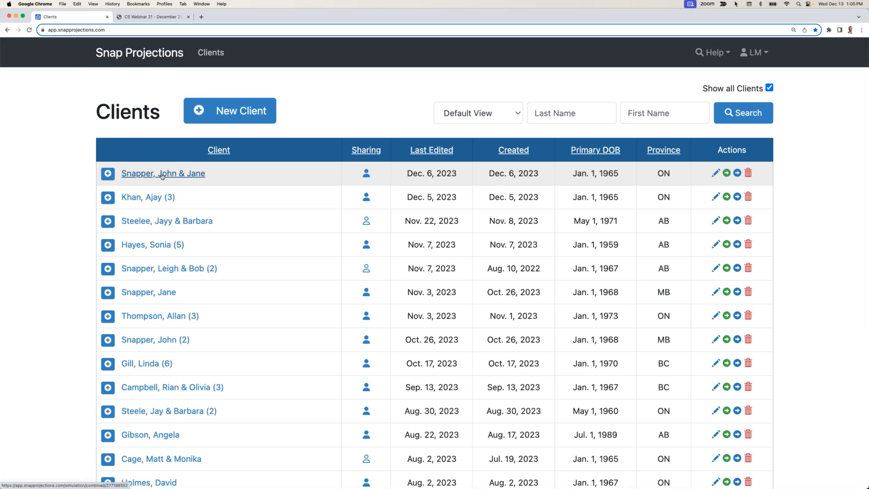
{"action": "left_click", "coordinate": [229, 114]}
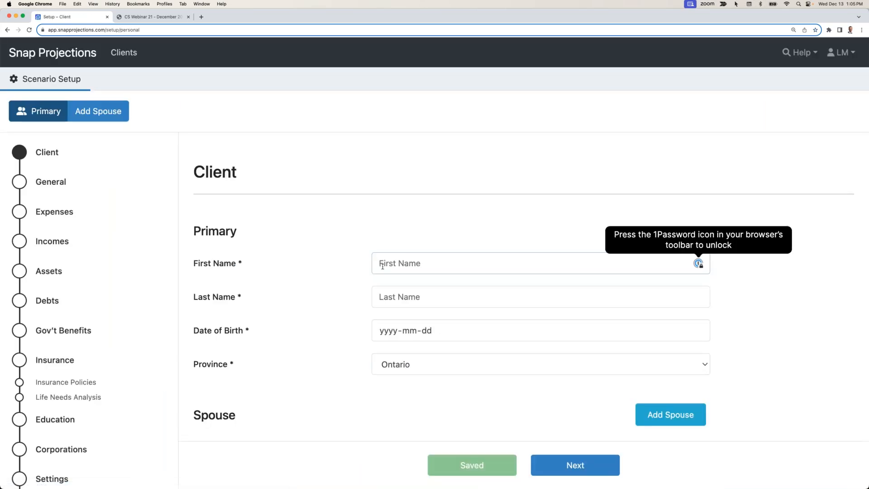
Enter the primary client's first name, last name and date of birth, and set the province to Alberta.
{"action": "type", "text": "Carl"}
{"action": "key", "text": "Tab"}
{"action": "type", "text": "De"}
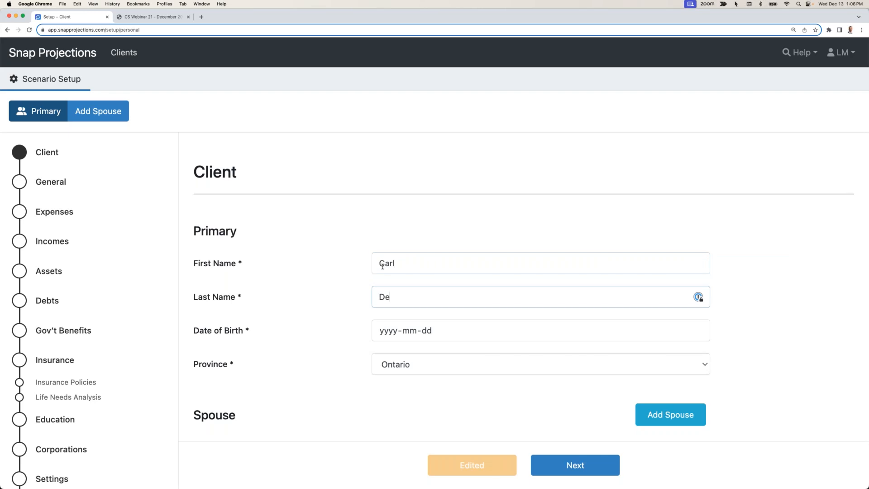
{"action": "type", "text": "Mello"}
{"action": "key", "text": "Tab"}
{"action": "type", "text": "19900101"}
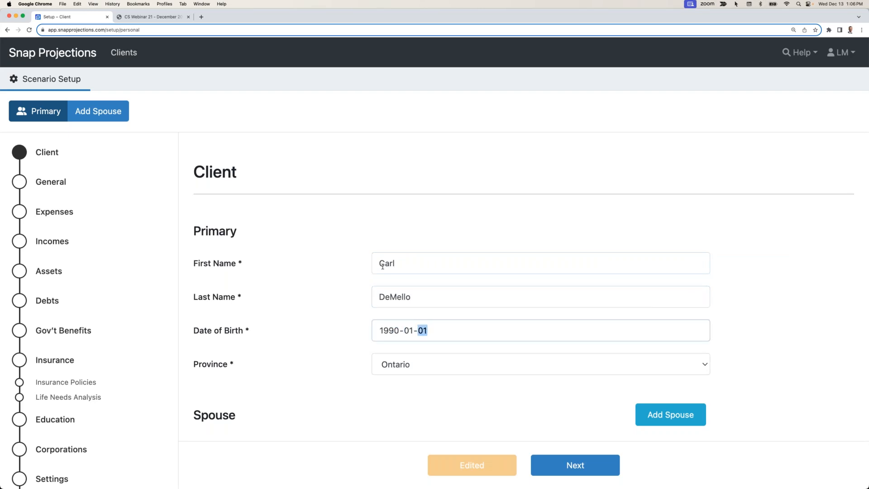
{"action": "left_click", "coordinate": [406, 388]}
{"action": "left_click", "coordinate": [413, 365]}
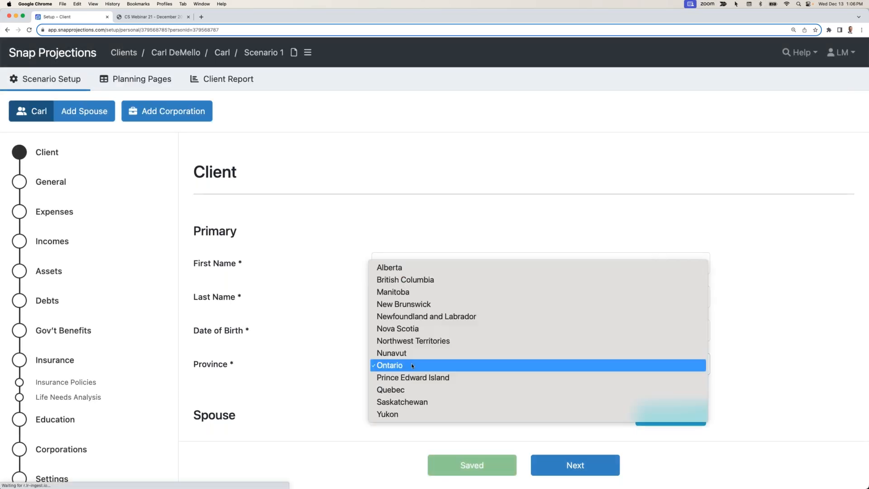
{"action": "left_click", "coordinate": [411, 272]}
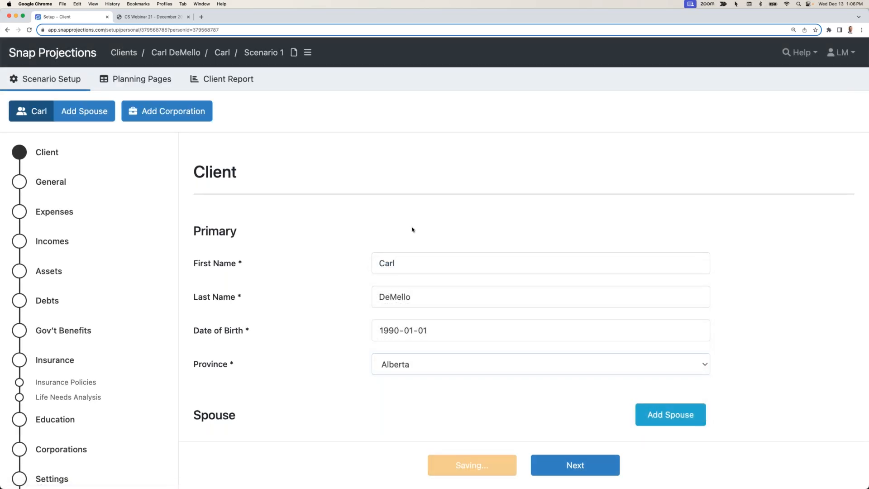
{"action": "left_click", "coordinate": [408, 234]}
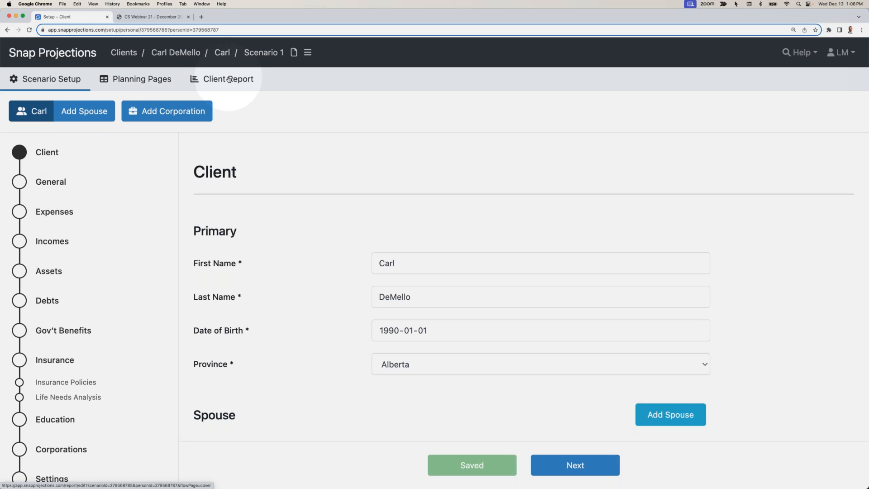
In the General section of the scenario setup, set the start year to 2024 and the retirement age to 60.
{"action": "left_click", "coordinate": [564, 463]}
{"action": "left_click", "coordinate": [477, 382]}
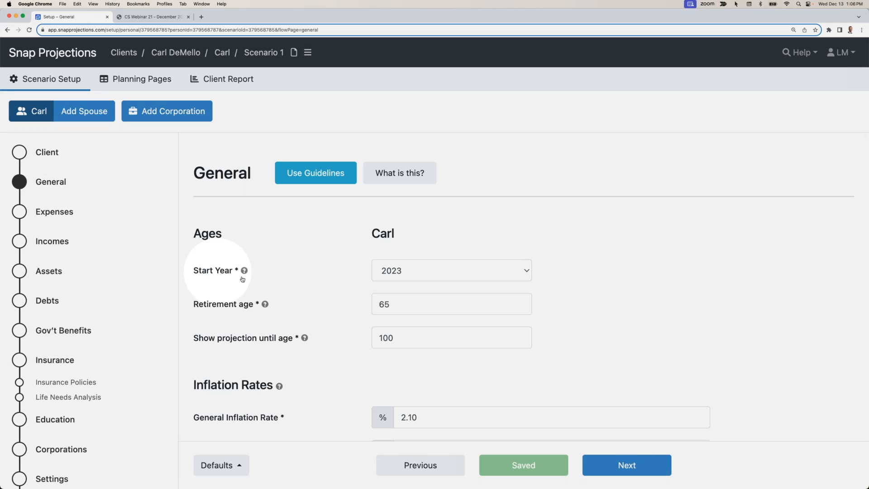
{"action": "left_click", "coordinate": [410, 273]}
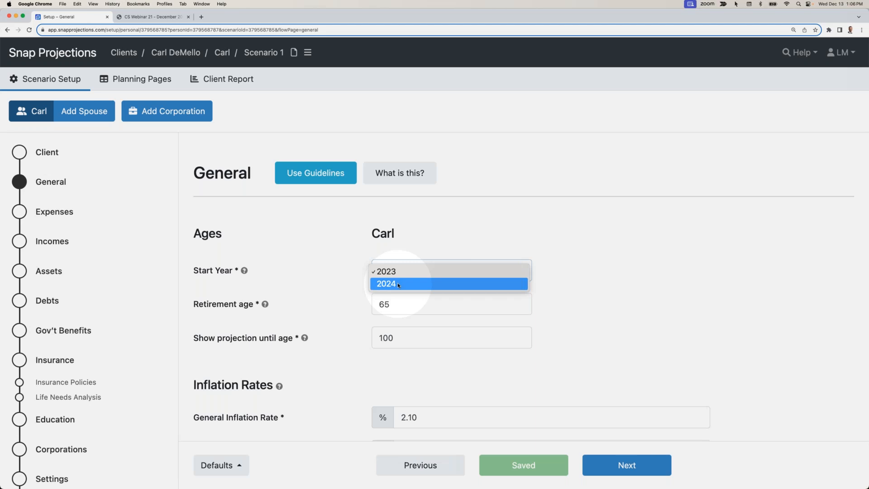
{"action": "left_click", "coordinate": [398, 284]}
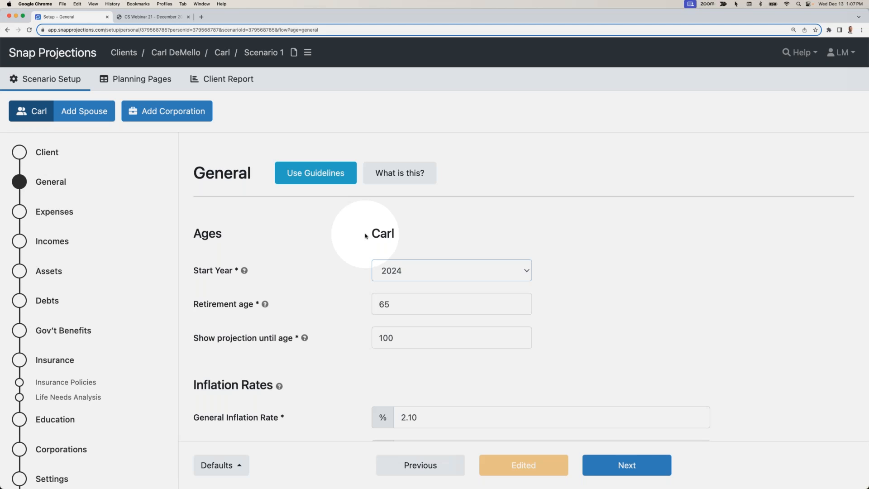
{"action": "double_click", "coordinate": [401, 305]}
{"action": "type", "text": "60"}
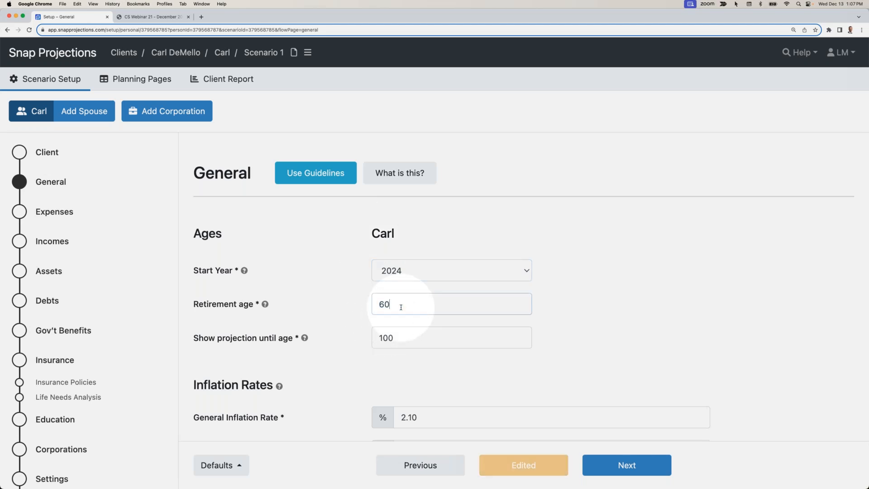
{"action": "left_click", "coordinate": [395, 291]}
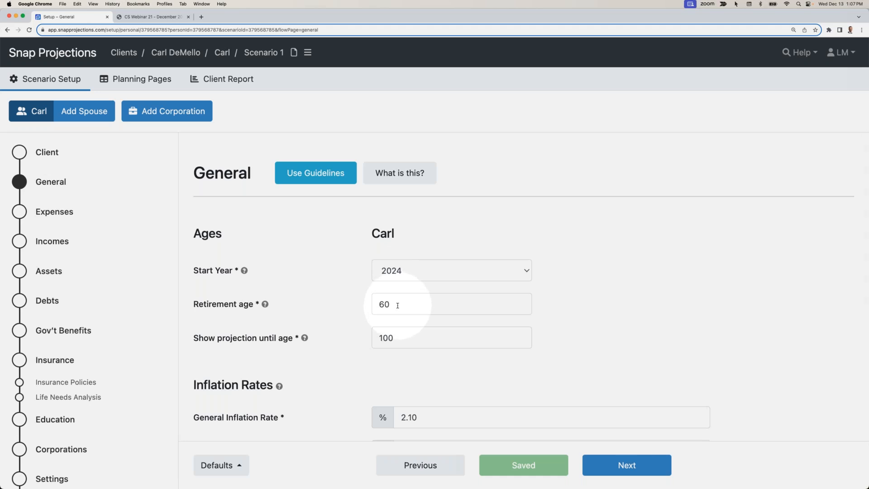
Review the inflation rates, the default rates of return and the options for saving or resetting the page defaults.
{"action": "scroll", "coordinate": [398, 312], "scroll_direction": "down", "scroll_amount": 1}
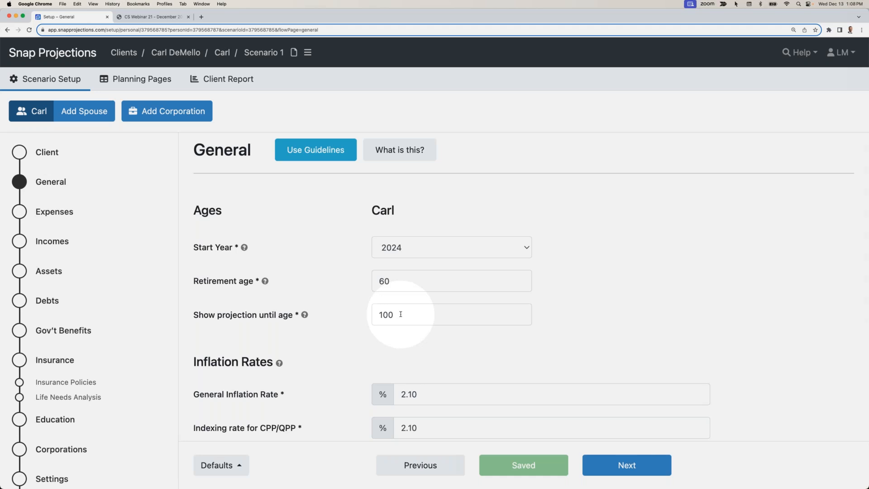
{"action": "scroll", "coordinate": [369, 321], "scroll_direction": "down", "scroll_amount": 7}
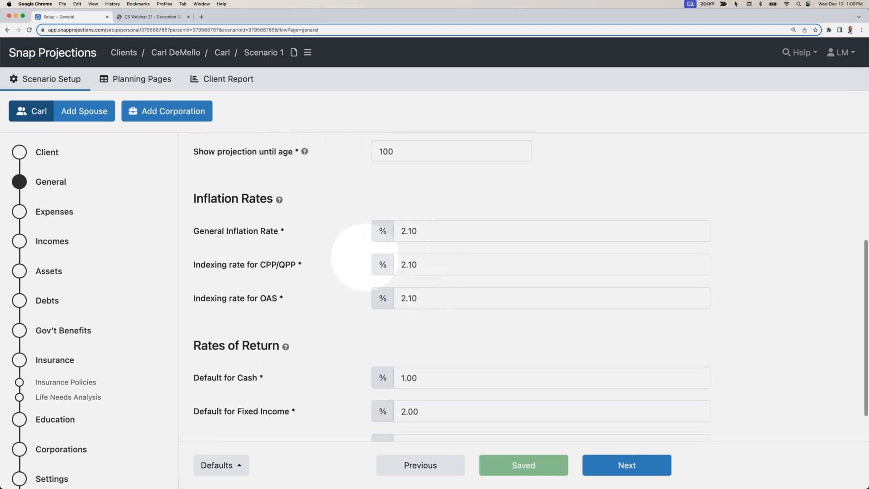
{"action": "scroll", "coordinate": [369, 284], "scroll_direction": "down", "scroll_amount": 2}
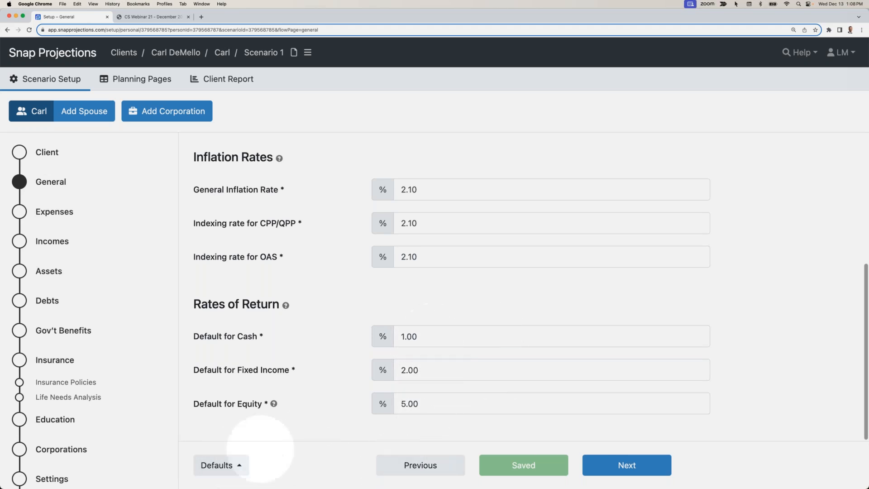
{"action": "left_click", "coordinate": [231, 464]}
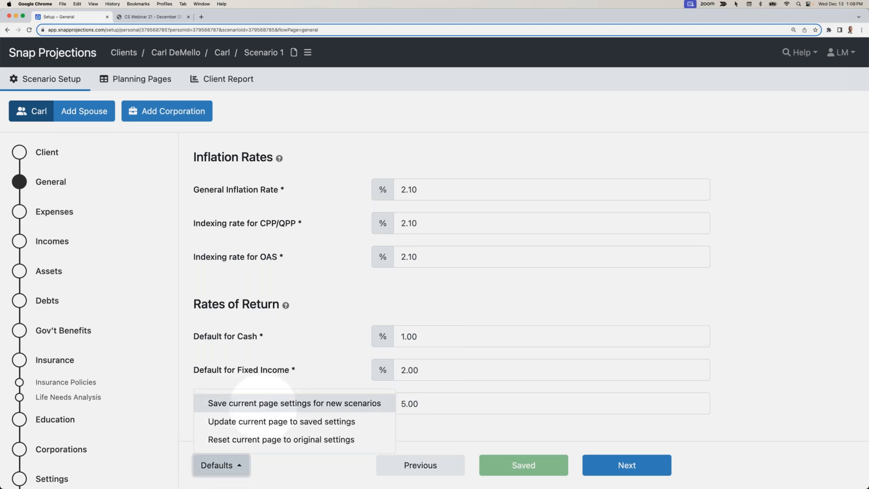
{"action": "left_click", "coordinate": [272, 409]}
{"action": "double_click", "coordinate": [416, 376]}
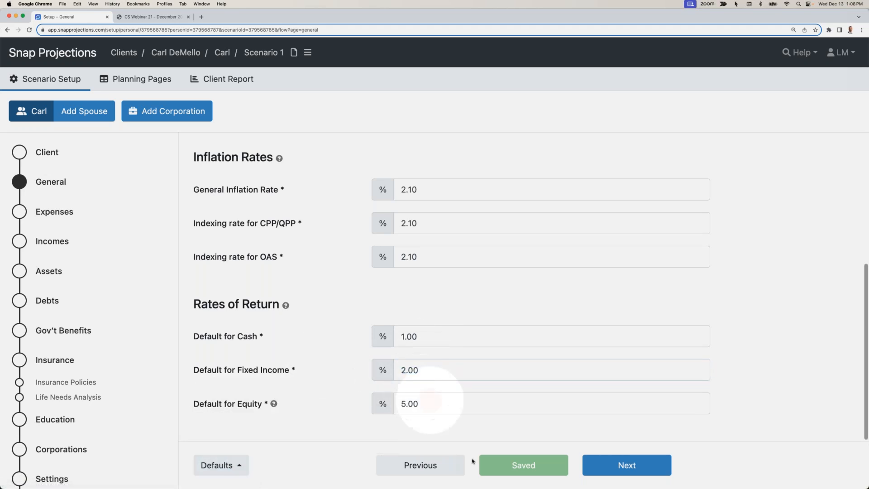
Skip the Expenses section and set the Employment Income amount to $120,000 in the Incomes section.
{"action": "left_click", "coordinate": [633, 465]}
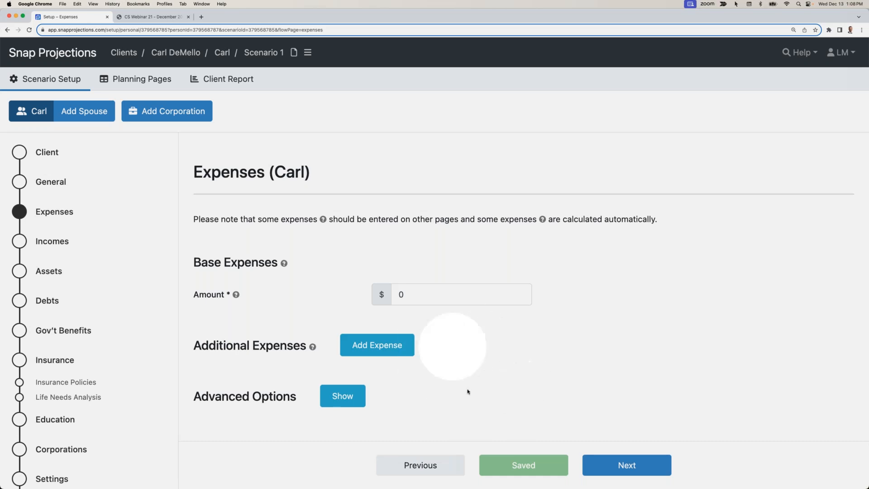
{"action": "left_click", "coordinate": [620, 468]}
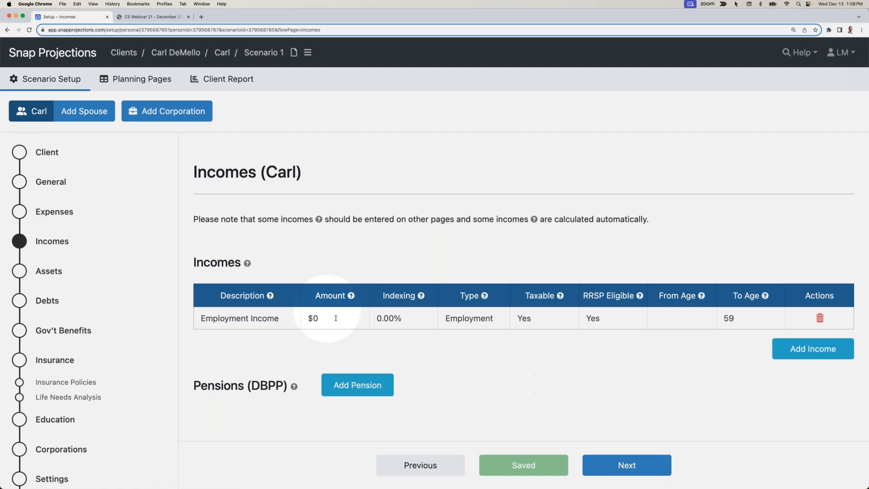
{"action": "left_click", "coordinate": [335, 318]}
{"action": "type", "text": "120000"}
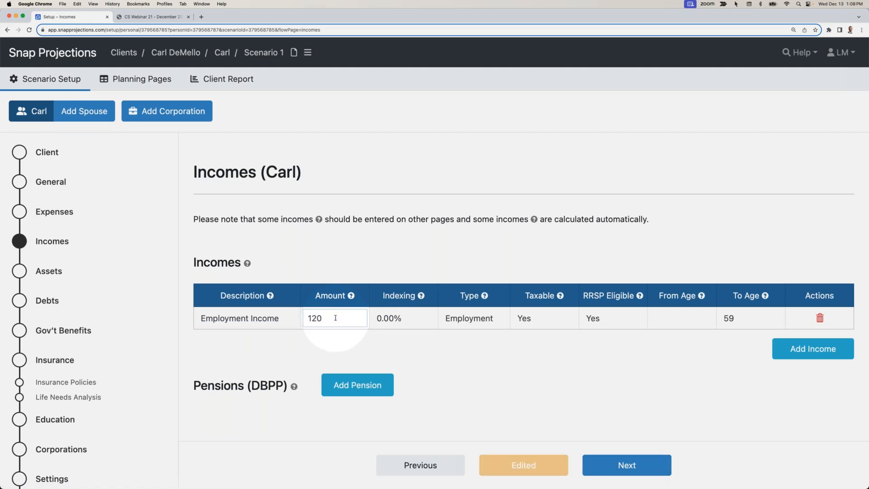
{"action": "left_click", "coordinate": [347, 342]}
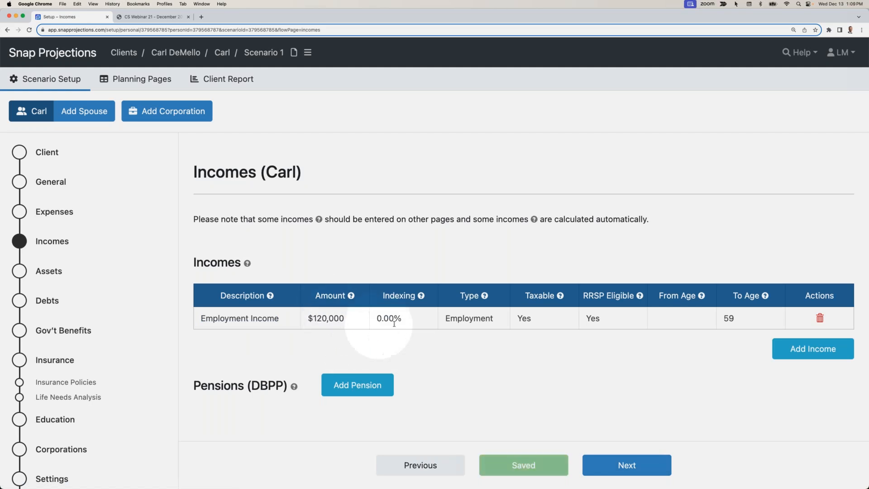
Set the indexing of the Employment Income to 1%.
{"action": "left_click", "coordinate": [408, 320]}
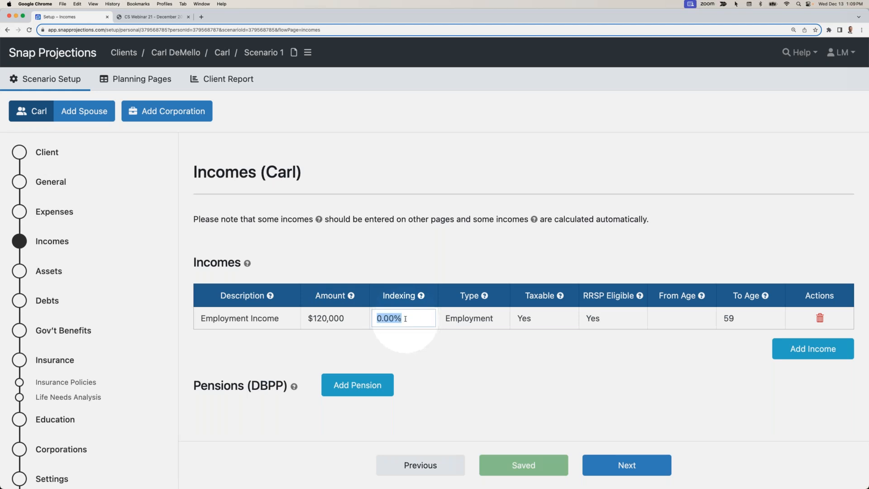
{"action": "type", "text": "1"}
{"action": "left_click", "coordinate": [428, 340]}
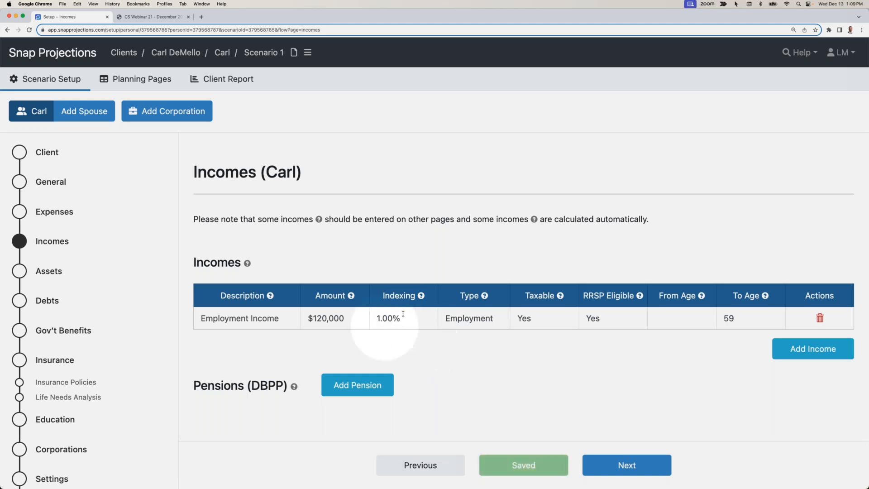
Clear the Employment Income's indexing value so that it follows the general inflation rate.
{"action": "left_click", "coordinate": [403, 319]}
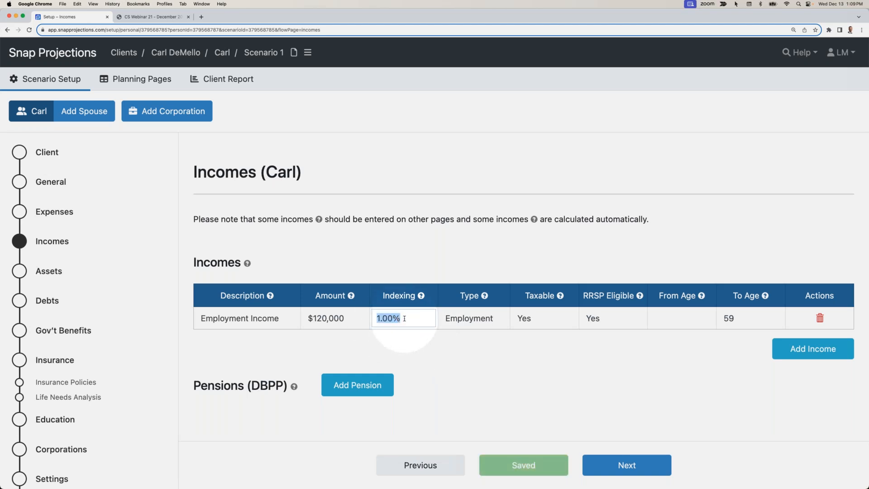
{"action": "key", "text": "BackSpace"}
{"action": "left_click", "coordinate": [403, 340]}
{"action": "left_click", "coordinate": [396, 320]}
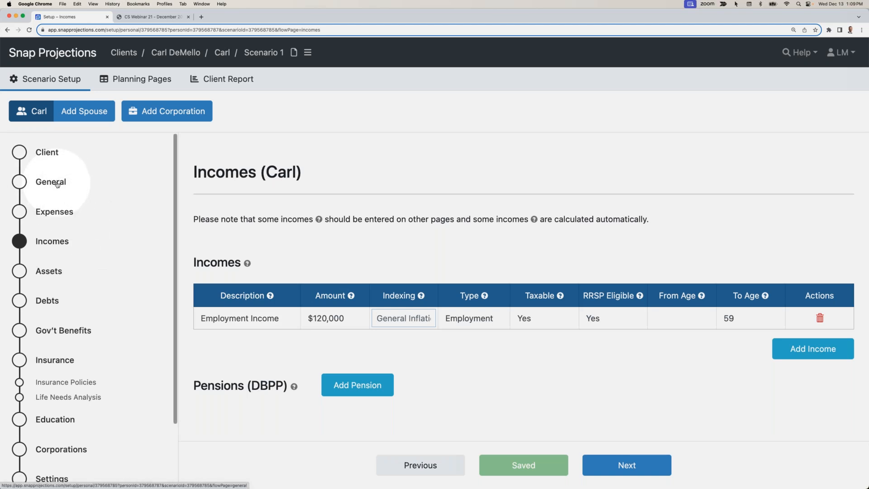
{"action": "left_click", "coordinate": [434, 362]}
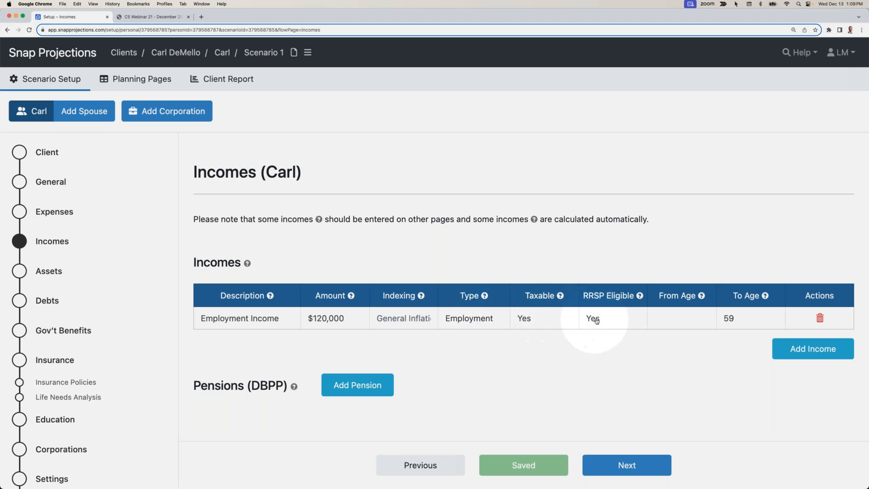
Inspect the age range of the Employment Income and the exact date behind its To Age, leaving without changes.
{"action": "left_click", "coordinate": [673, 317]}
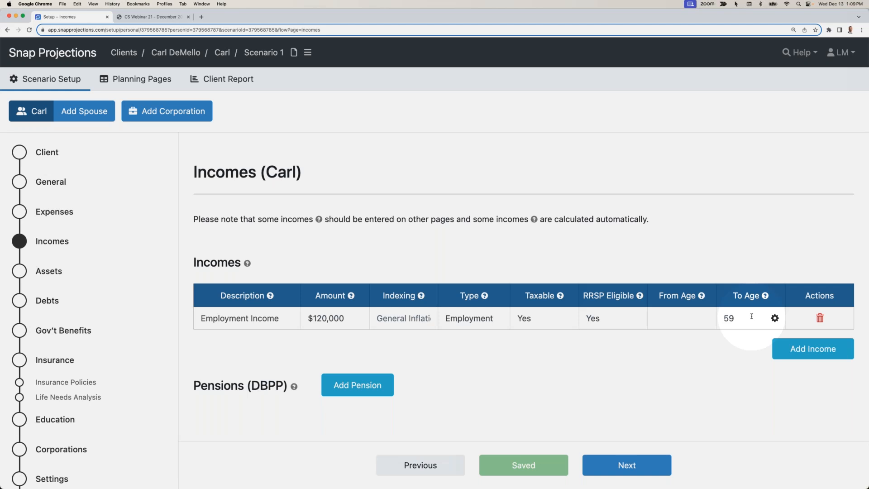
{"action": "left_click", "coordinate": [775, 319]}
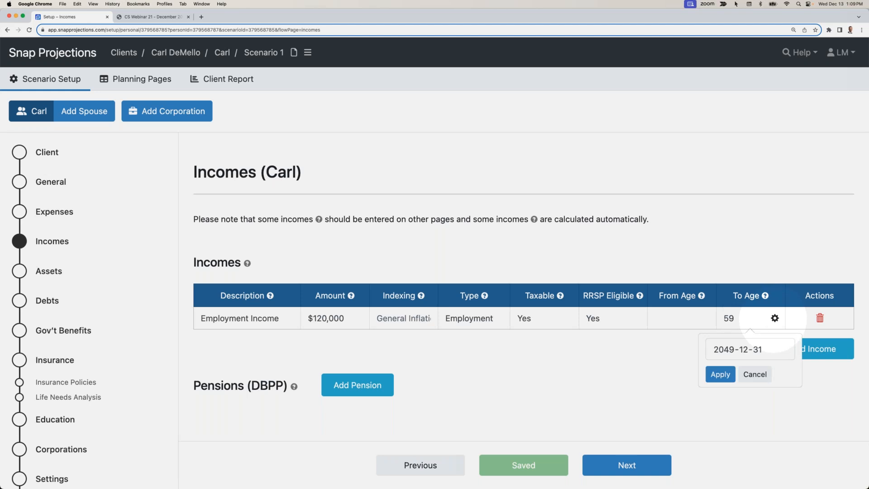
{"action": "left_click", "coordinate": [745, 351]}
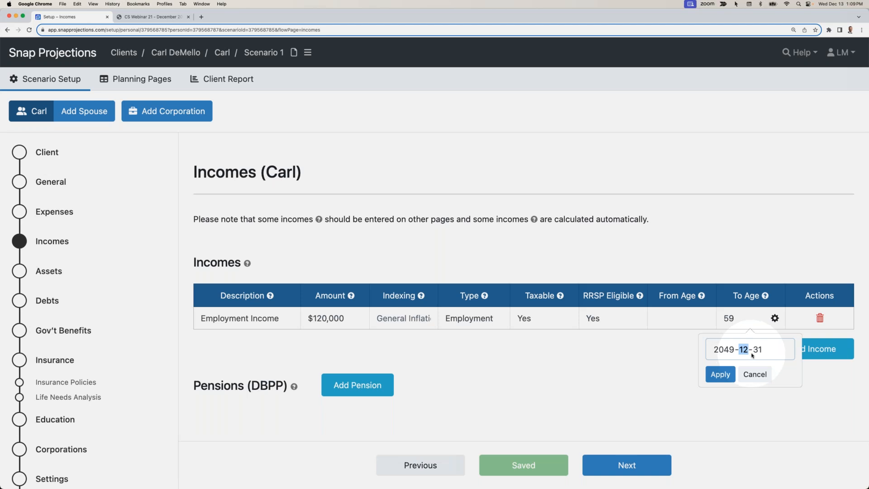
{"action": "left_click", "coordinate": [755, 374]}
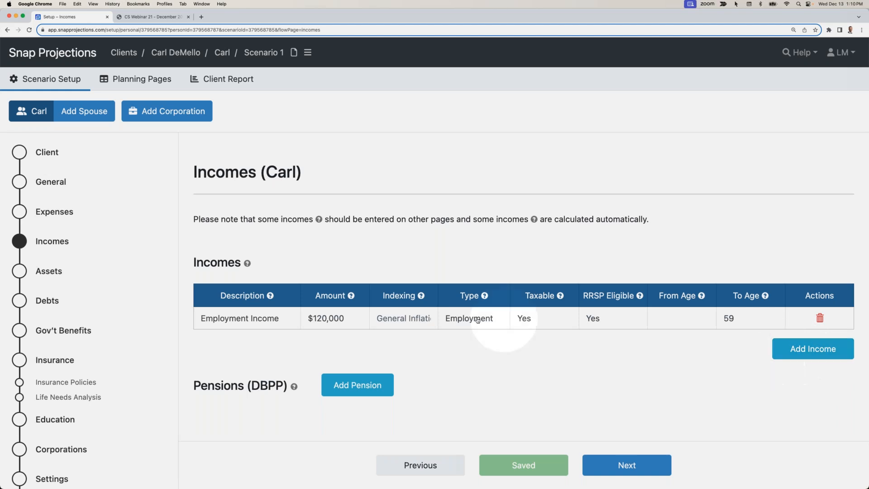
In the Assets section, rename the Default non-registered capital asset as "Future Non-reg".
{"action": "left_click", "coordinate": [627, 464]}
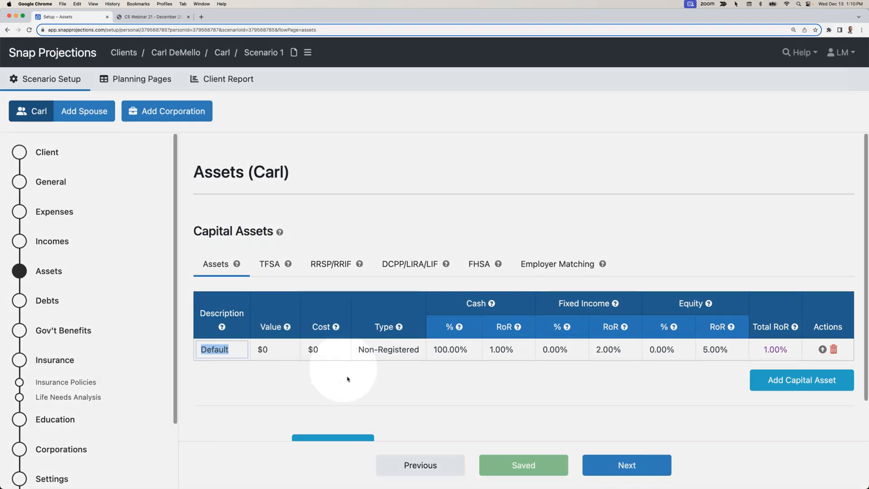
{"action": "left_click", "coordinate": [338, 380]}
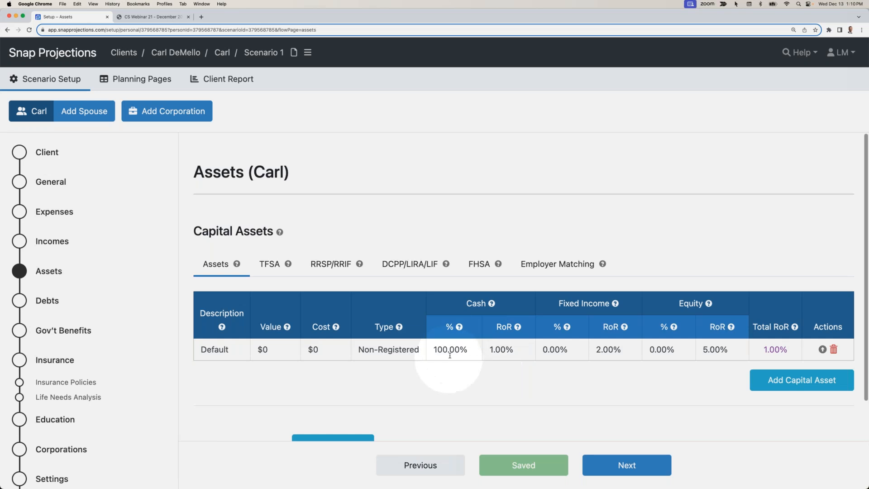
{"action": "left_click", "coordinate": [235, 349]}
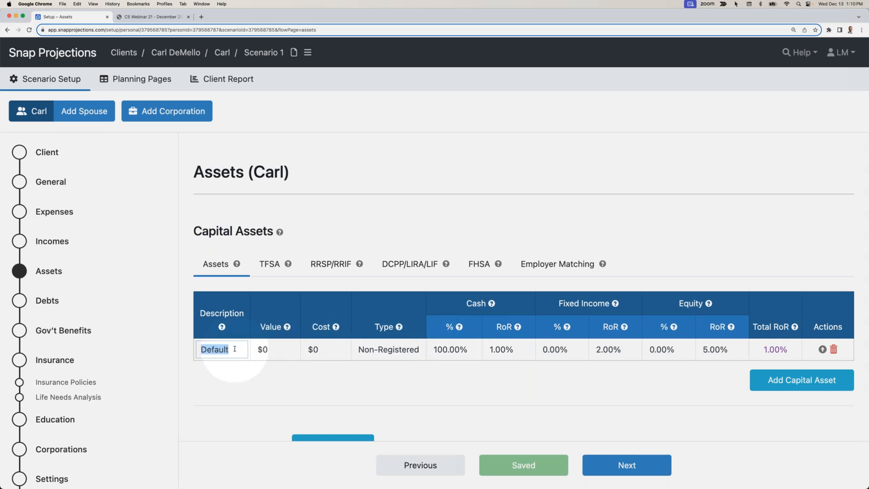
{"action": "type", "text": "Future Non-reg"}
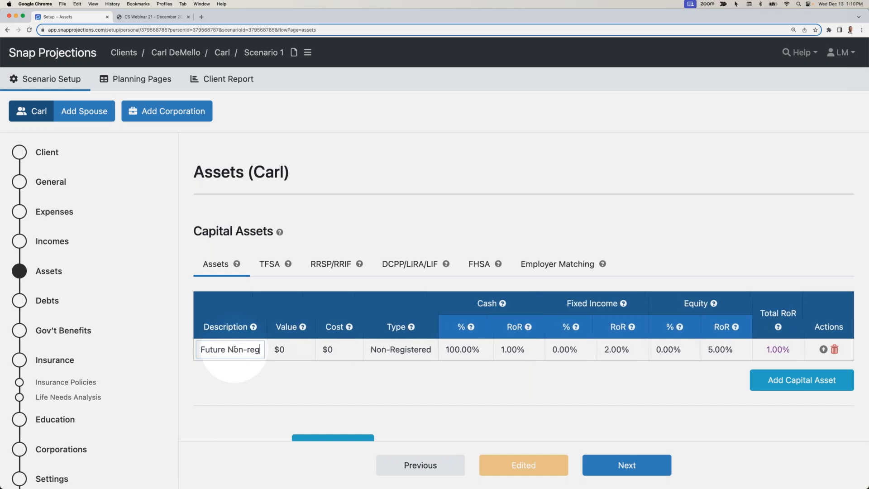
Set the Future Non-reg asset's allocation to 0% cash, 30% fixed income and 70% equity.
{"action": "key", "text": "Tab"}
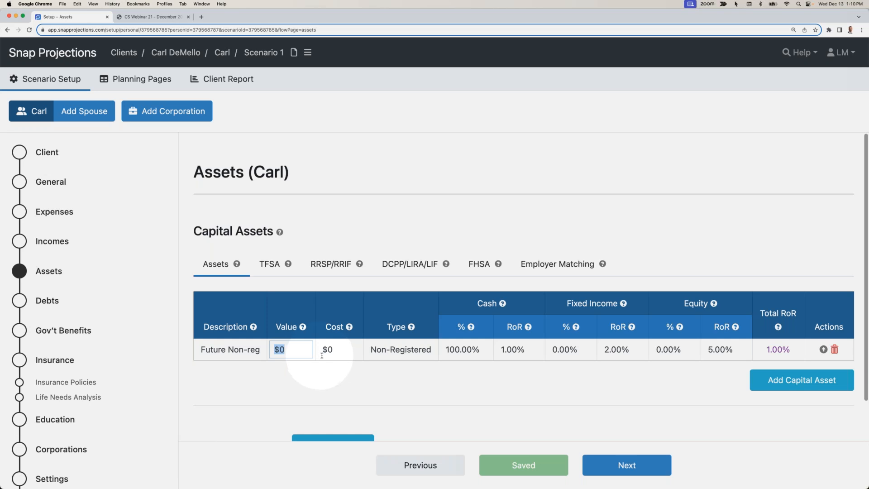
{"action": "left_click", "coordinate": [474, 352]}
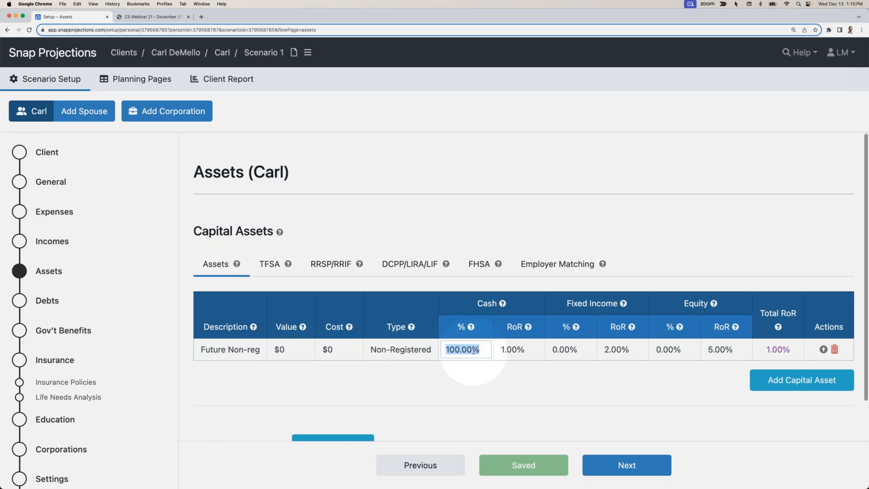
{"action": "type", "text": "0"}
{"action": "key", "text": "Tab"}
{"action": "key", "text": "Tab"}
{"action": "type", "text": "30"}
{"action": "key", "text": "Tab"}
{"action": "key", "text": "Tab"}
{"action": "type", "text": "70"}
{"action": "left_click", "coordinate": [591, 364]}
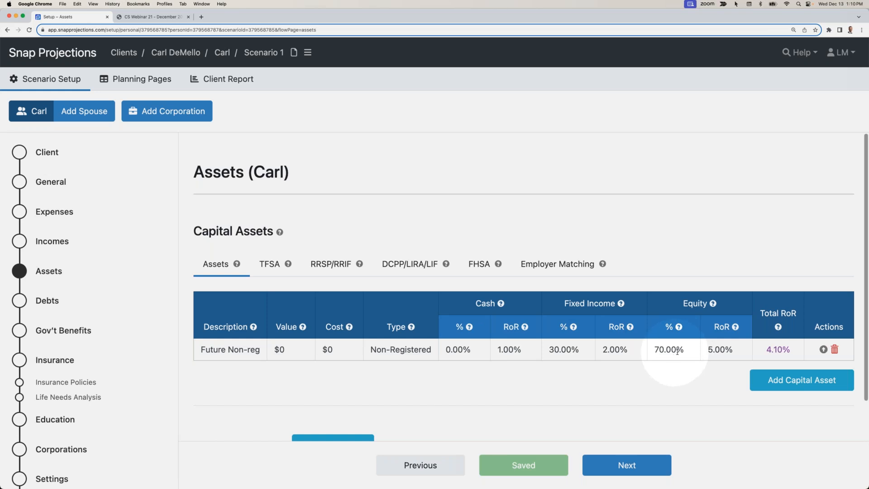
Add a capital asset described as "TFSA" with a value of $70,000 and the type TFSA.
{"action": "left_click", "coordinate": [772, 381]}
{"action": "type", "text": "TFSA"}
{"action": "key", "text": "Tab"}
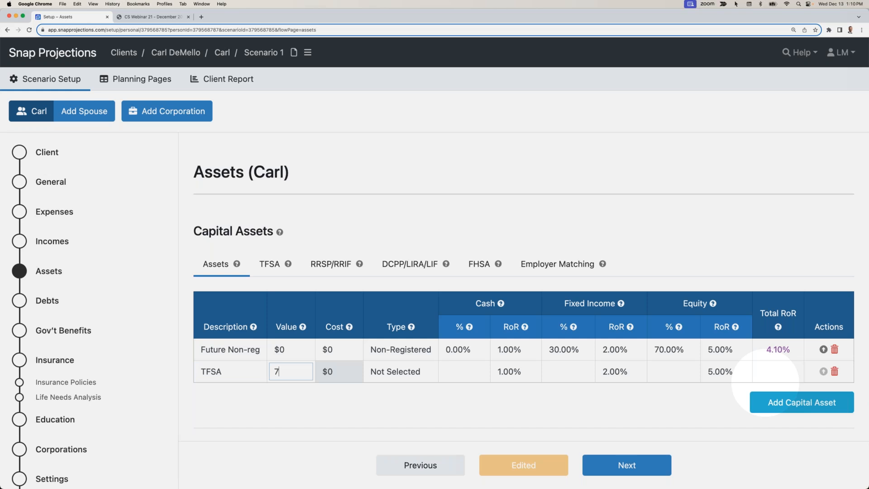
{"action": "type", "text": "70,000"}
{"action": "key", "text": "Tab"}
{"action": "key", "text": "t"}
Allocate the TFSA asset as 0% cash and 30% fixed income, with the remaining 70% in equity.
{"action": "key", "text": "Tab"}
{"action": "type", "text": "0"}
{"action": "key", "text": "Tab"}
{"action": "key", "text": "Tab"}
{"action": "type", "text": "3"}
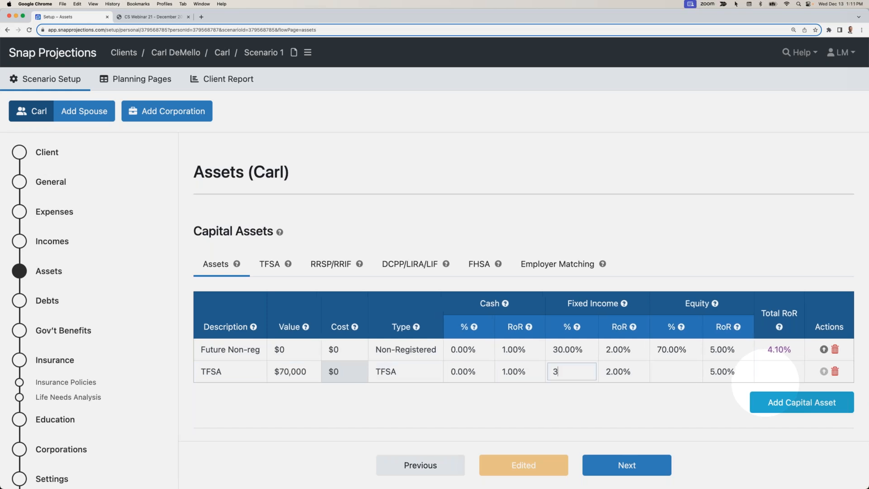
{"action": "type", "text": "0"}
{"action": "key", "text": "Tab"}
{"action": "left_click", "coordinate": [618, 409]}
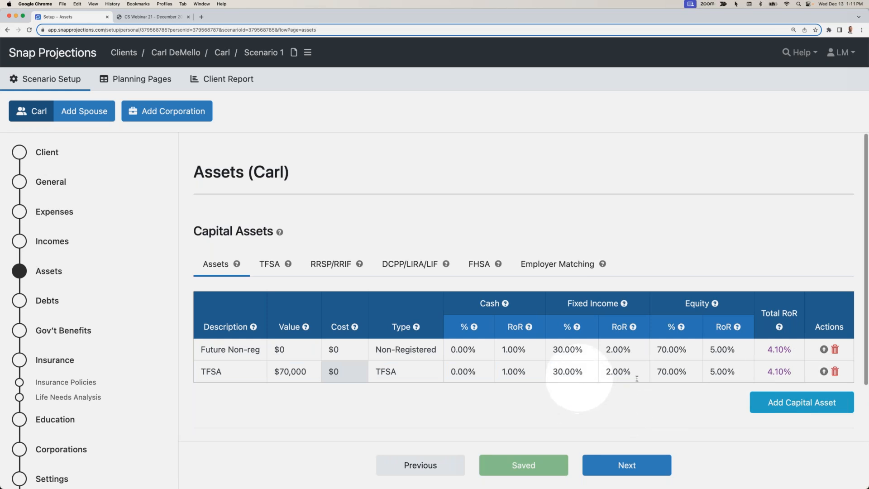
Add a capital asset described as "RRSP" with a value of $90,000 and the type RRSP/RRIF.
{"action": "left_click", "coordinate": [778, 402]}
{"action": "type", "text": "RRSP"}
{"action": "key", "text": "Tab"}
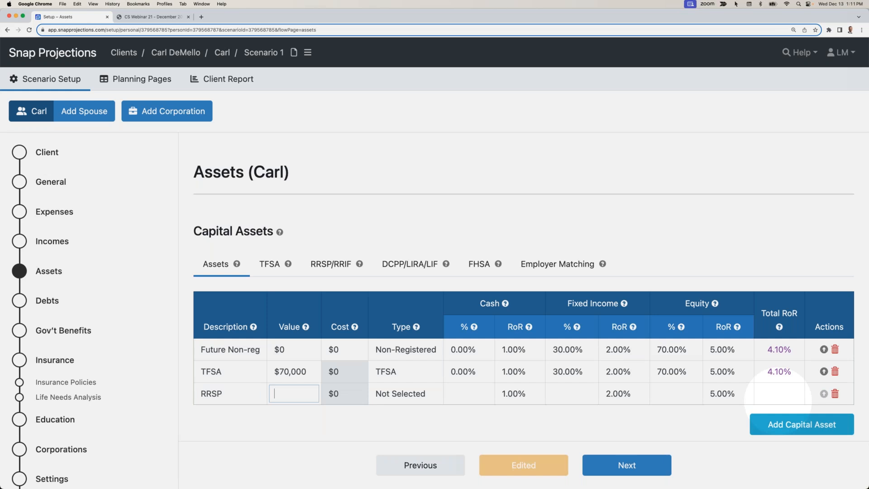
{"action": "type", "text": "90000"}
{"action": "key", "text": "Tab"}
{"action": "key", "text": "r"}
Allocate the RRSP asset as 0% cash and 30% fixed income, with the remaining 70% in equity.
{"action": "key", "text": "Tab"}
{"action": "type", "text": "0"}
{"action": "key", "text": "Tab"}
{"action": "key", "text": "Tab"}
{"action": "type", "text": "30"}
{"action": "key", "text": "Tab"}
{"action": "left_click", "coordinate": [643, 430]}
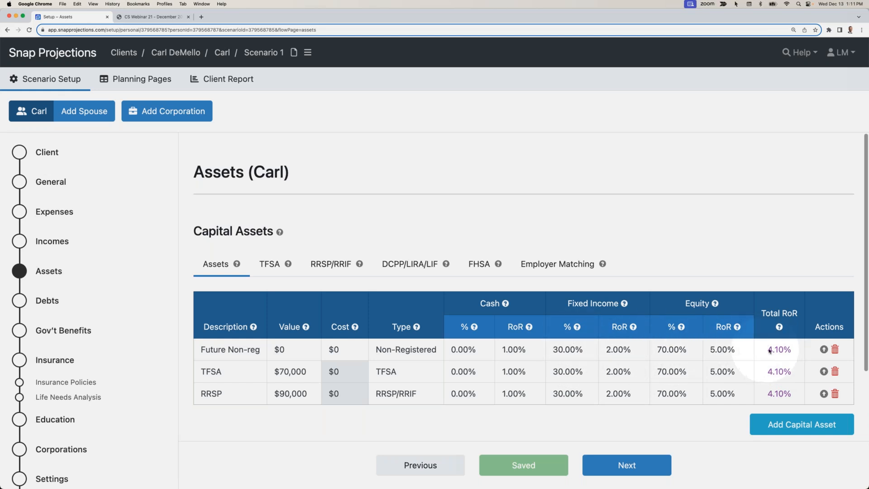
Examine the total rate of return and the equity rate of return of the Future Non-reg asset, without changing them.
{"action": "left_click_drag", "start_coordinate": [770, 350], "coordinate": [791, 350]}
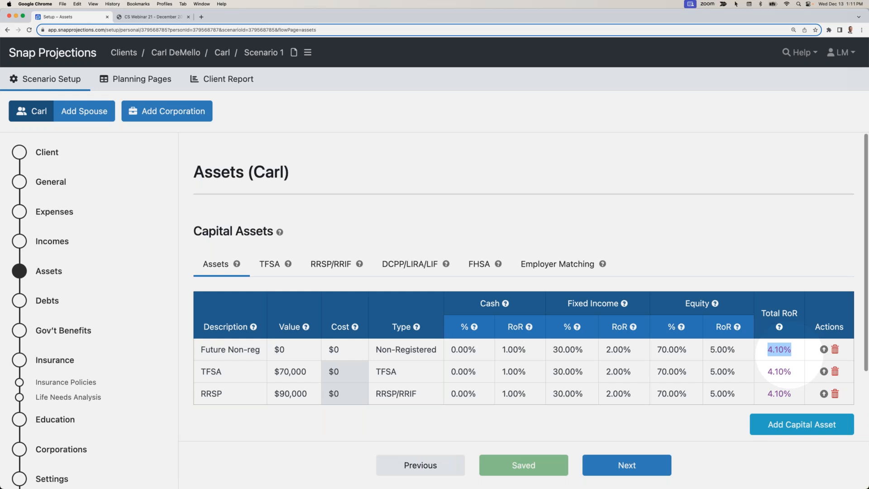
{"action": "left_click", "coordinate": [741, 351]}
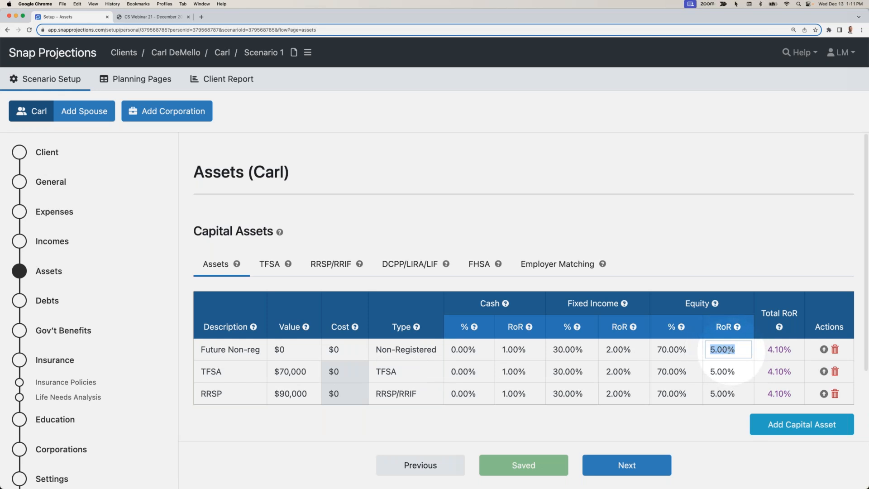
{"action": "left_click", "coordinate": [703, 266]}
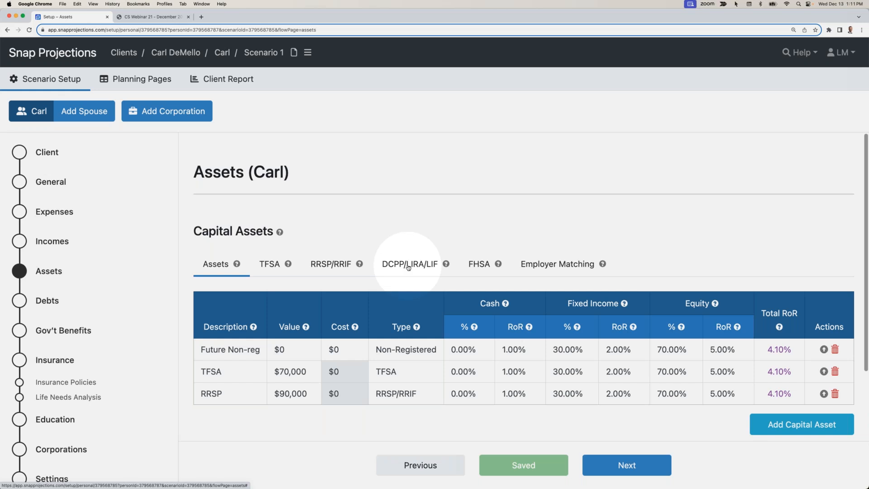
Set the TFSA contribution room for 2024 to $10,000.
{"action": "left_click", "coordinate": [269, 265]}
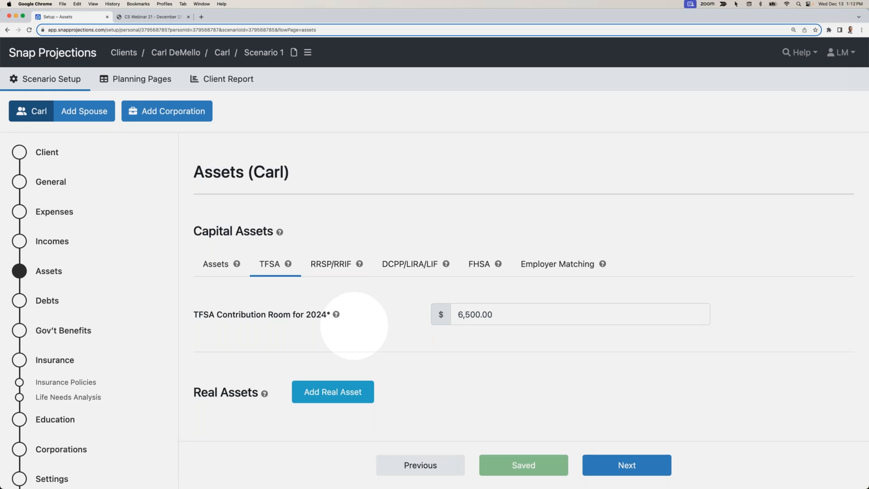
{"action": "left_click", "coordinate": [488, 315]}
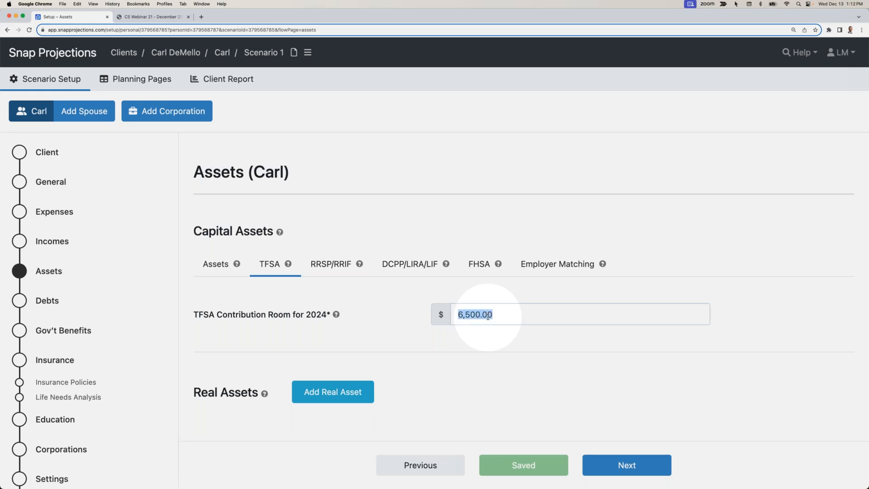
{"action": "type", "text": "10000"}
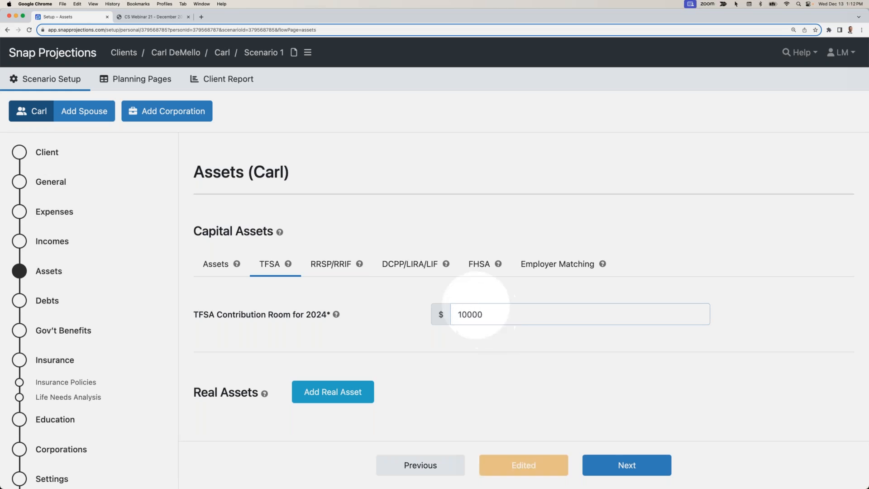
{"action": "left_click", "coordinate": [472, 298]}
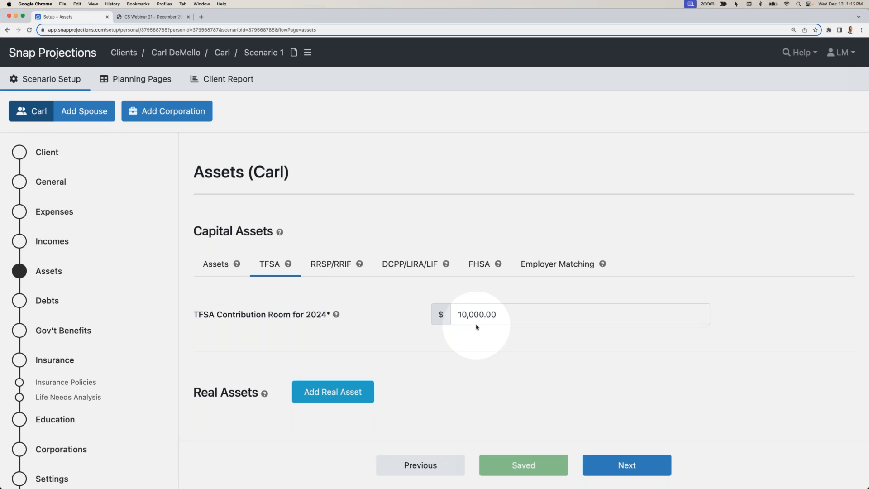
Set the RRSP contribution room for 2024 to $30,000.
{"action": "left_click", "coordinate": [334, 264]}
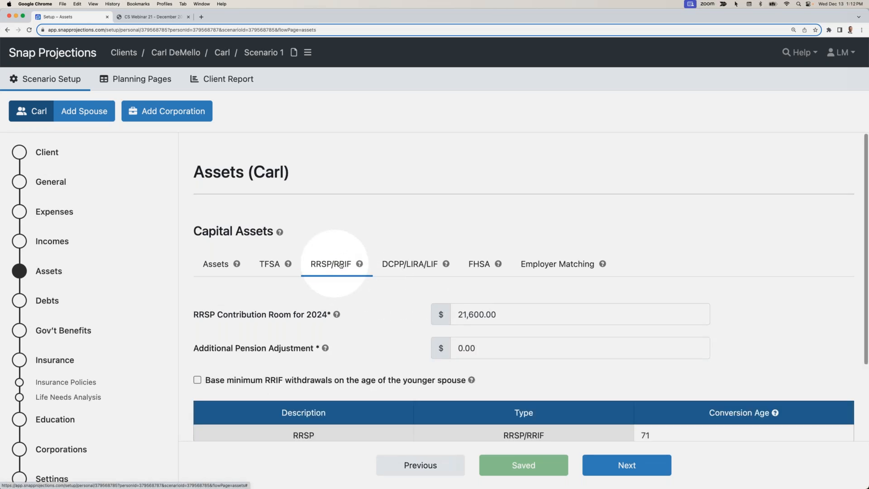
{"action": "left_click_drag", "start_coordinate": [458, 314], "coordinate": [493, 315]}
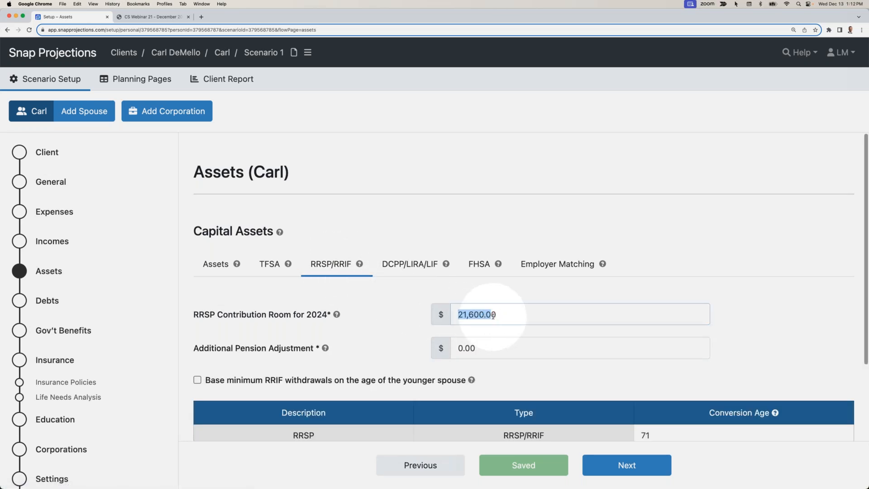
{"action": "type", "text": "30000"}
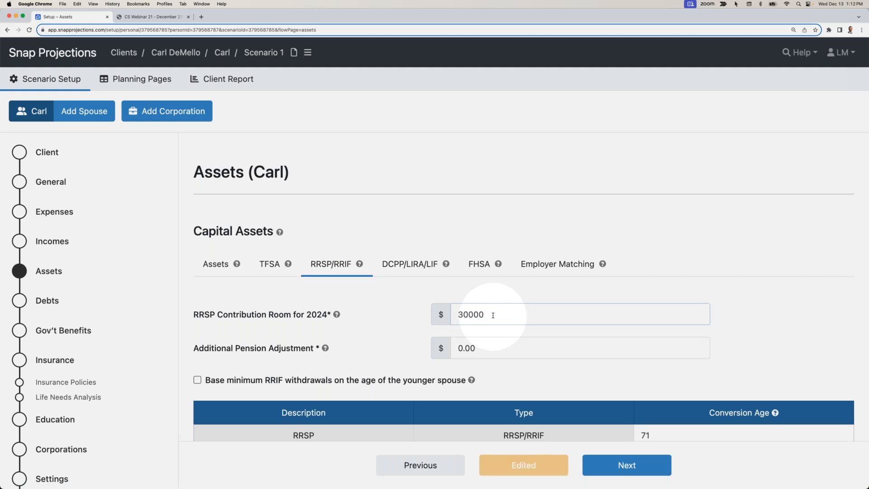
{"action": "left_click", "coordinate": [491, 300]}
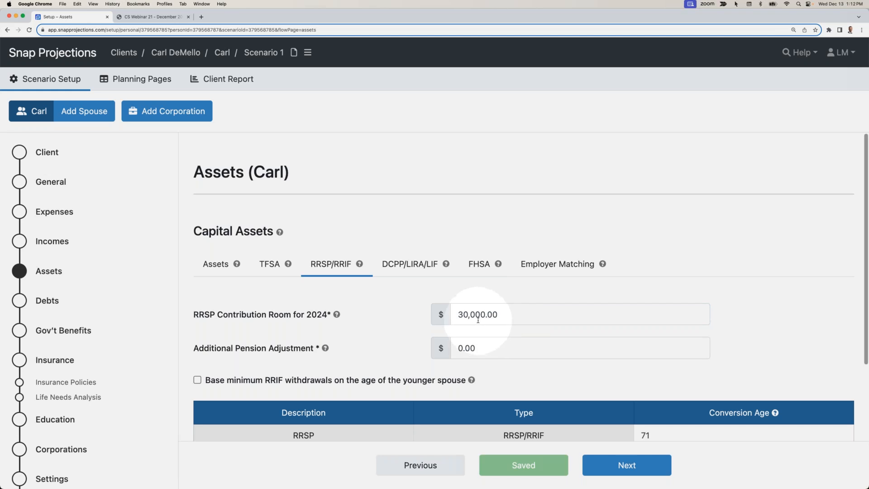
Add a real asset described as "Home" with a value of $500,000 and a cost of $400,000.
{"action": "left_click", "coordinate": [222, 264]}
{"action": "scroll", "coordinate": [285, 276], "scroll_direction": "down", "scroll_amount": 3}
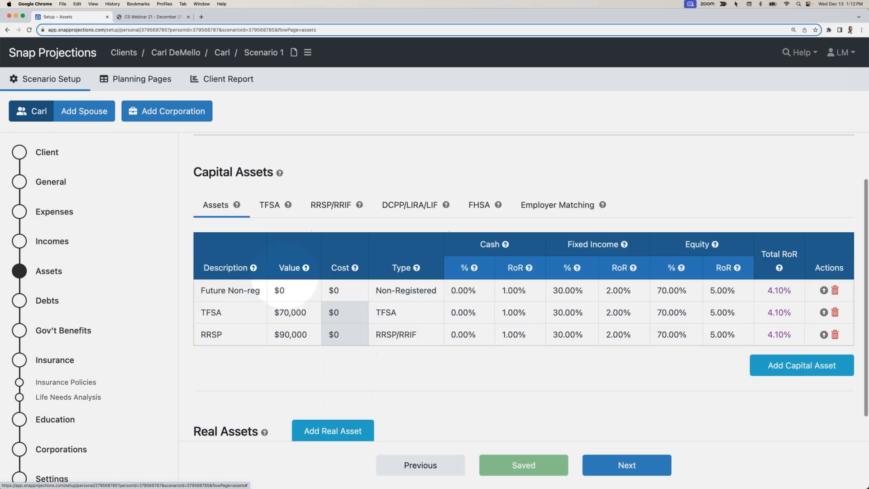
{"action": "left_click", "coordinate": [296, 406]}
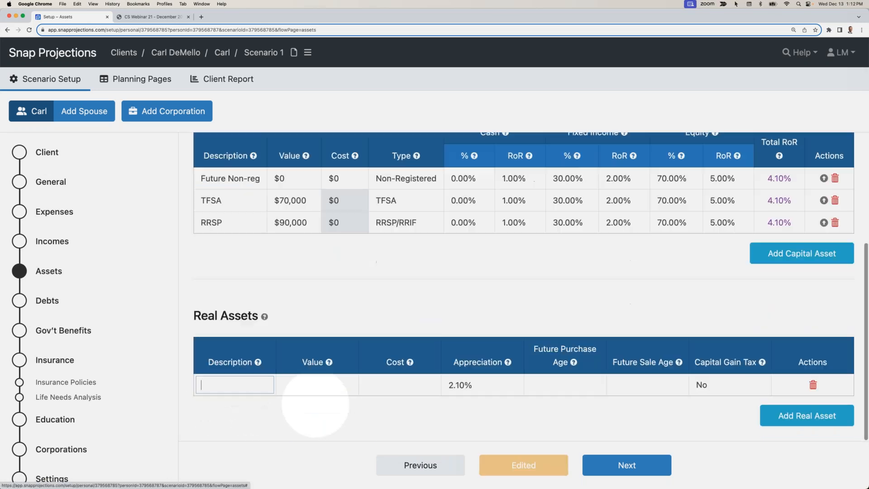
{"action": "type", "text": "Home"}
{"action": "key", "text": "Tab"}
{"action": "type", "text": "500,000"}
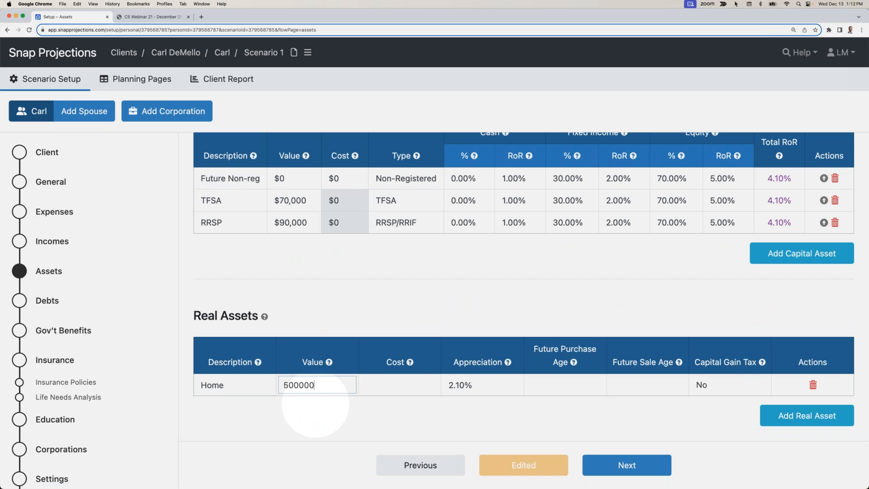
{"action": "key", "text": "Tab"}
{"action": "type", "text": "400,000"}
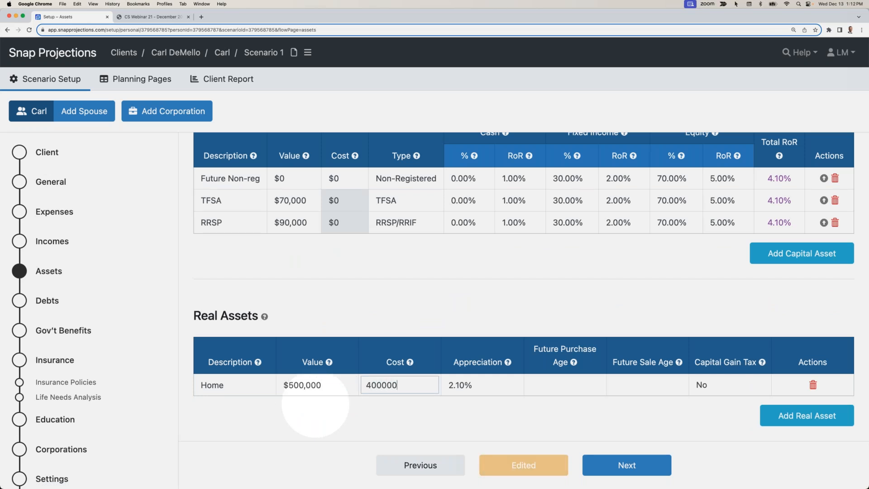
{"action": "key", "text": "Tab"}
{"action": "left_click", "coordinate": [393, 415]}
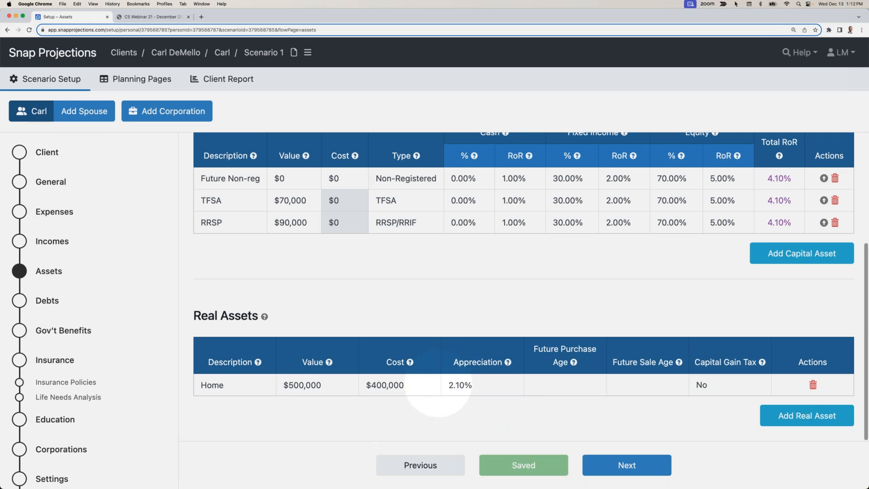
Inspect the Home's appreciation, future purchase age and future sale age, leaving them without changes.
{"action": "left_click", "coordinate": [480, 388]}
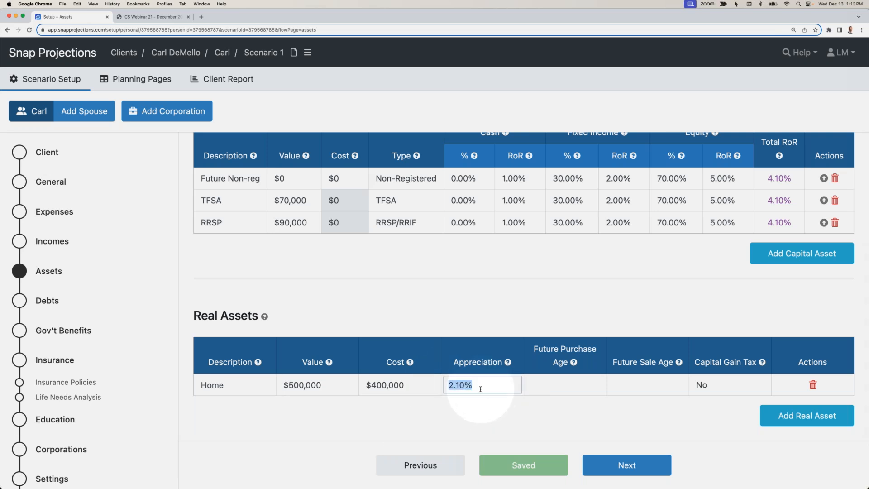
{"action": "left_click", "coordinate": [562, 384]}
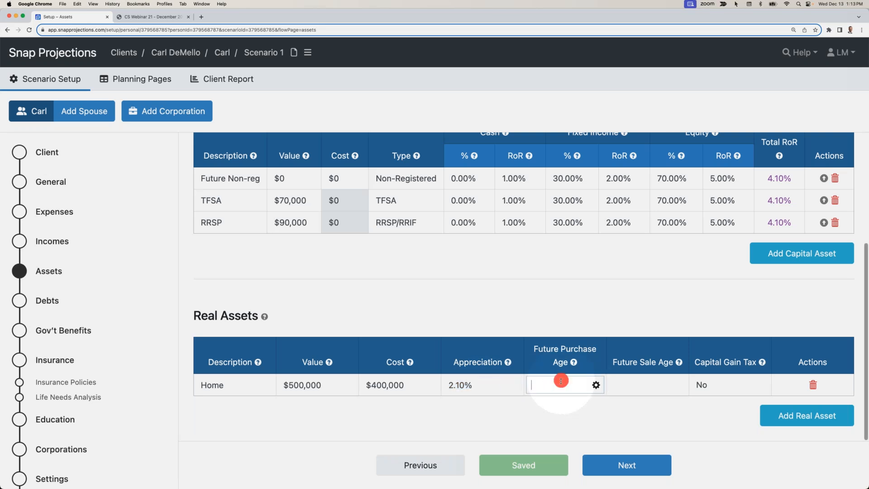
{"action": "left_click", "coordinate": [627, 388]}
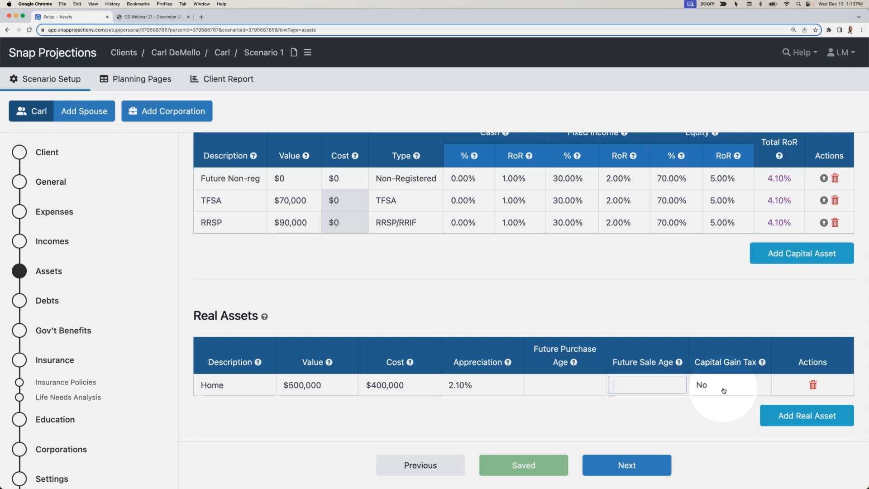
{"action": "left_click", "coordinate": [709, 411]}
In the Debts section, add a debt described as "Mortgage" with a $250,000 balance and a 5% interest rate.
{"action": "left_click", "coordinate": [627, 465]}
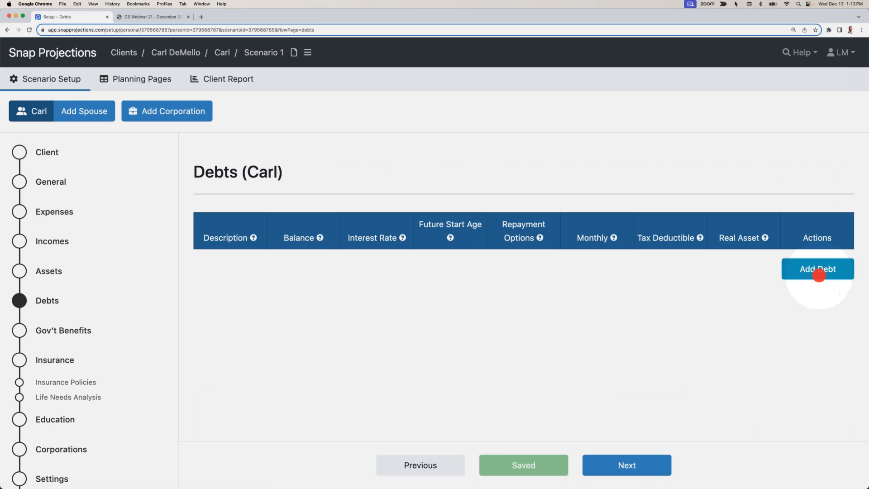
{"action": "left_click", "coordinate": [818, 269]}
{"action": "type", "text": "Mortgage"}
{"action": "key", "text": "Tab"}
{"action": "type", "text": "250,000"}
{"action": "key", "text": "Tab"}
{"action": "type", "text": "5"}
{"action": "key", "text": "Tab"}
Set the Mortgage's monthly payment to $1,800 and link the debt to the Home real asset.
{"action": "key", "text": "Tab"}
{"action": "key", "text": "Tab"}
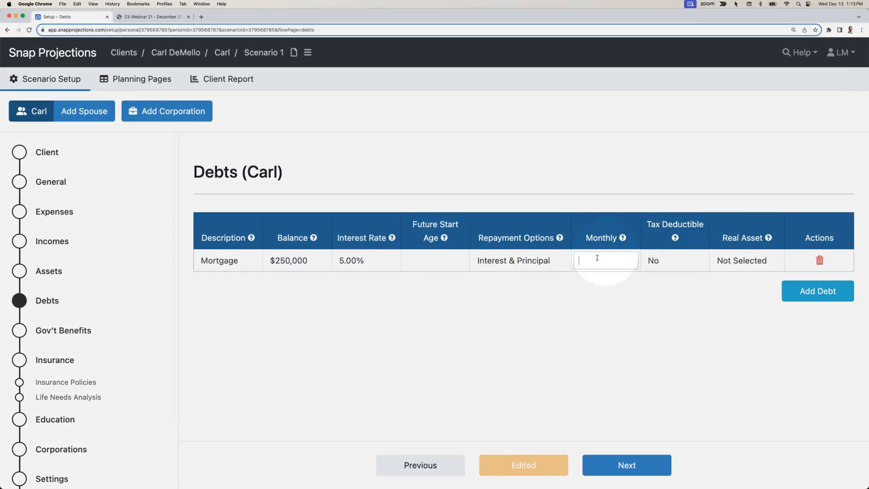
{"action": "type", "text": "1,800"}
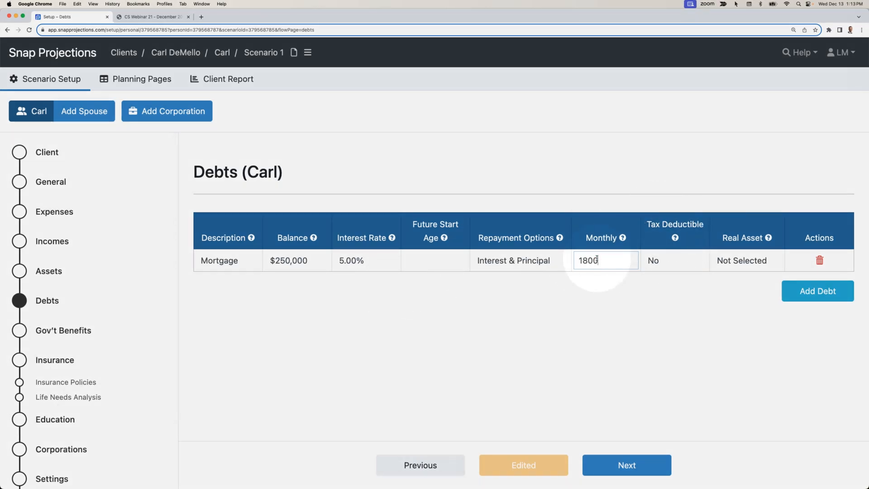
{"action": "left_click", "coordinate": [609, 301]}
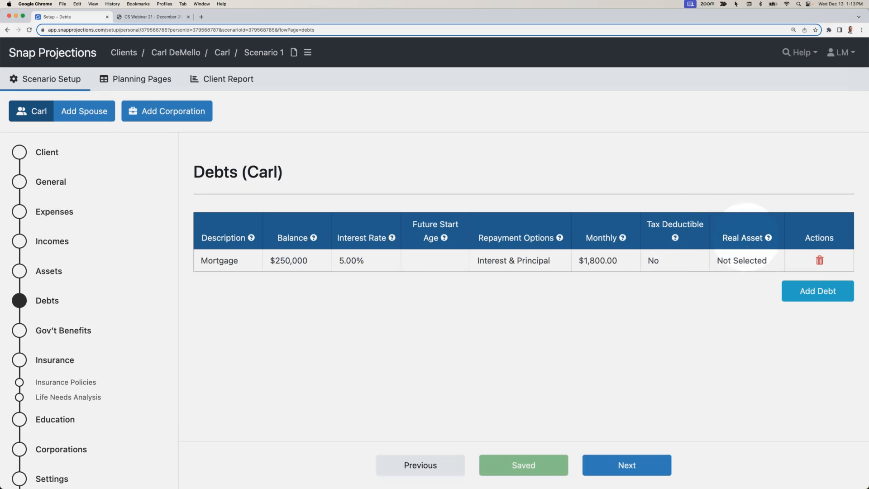
{"action": "left_click", "coordinate": [738, 261]}
{"action": "left_click", "coordinate": [733, 273]}
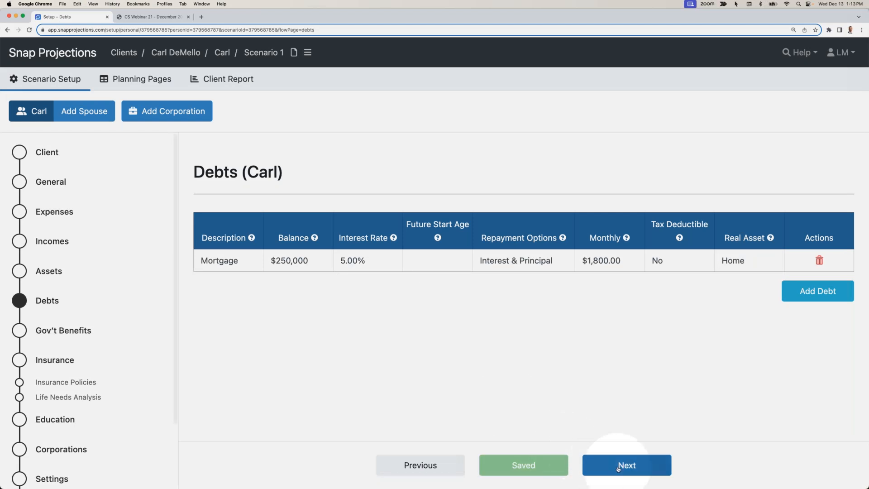
Go to the Gov't Benefits section and examine the CPP start age and the percent of maximum at age 65.
{"action": "left_click", "coordinate": [625, 465]}
{"action": "left_click", "coordinate": [407, 206]}
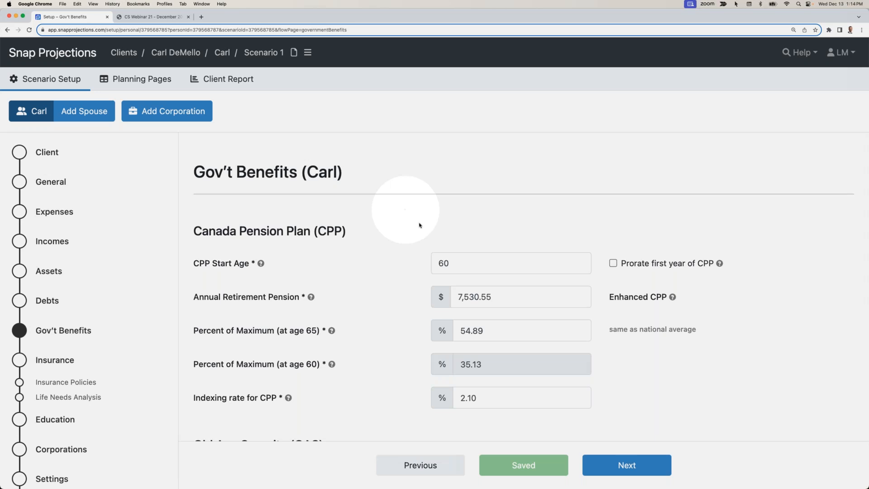
{"action": "double_click", "coordinate": [443, 263]}
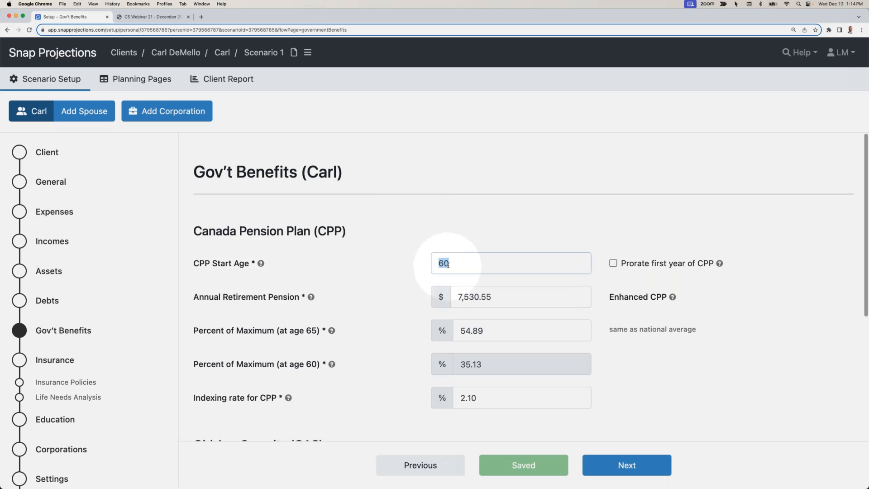
{"action": "double_click", "coordinate": [489, 334]}
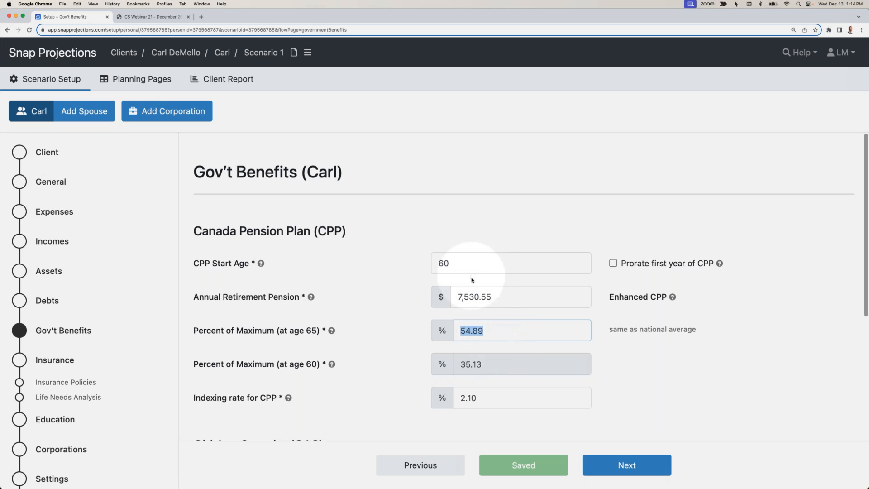
Set the CPP percent of maximum at age 65 to 80%.
{"action": "scroll", "coordinate": [473, 283], "scroll_direction": "down", "scroll_amount": 1}
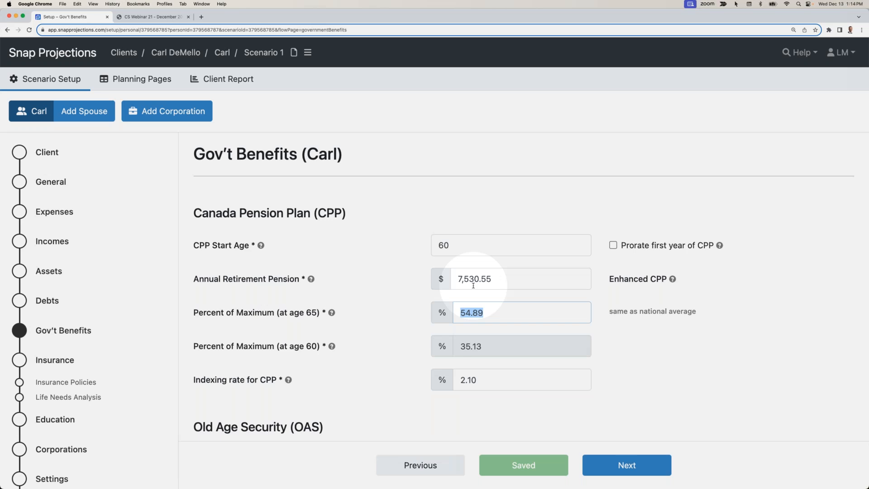
{"action": "left_click", "coordinate": [487, 312]}
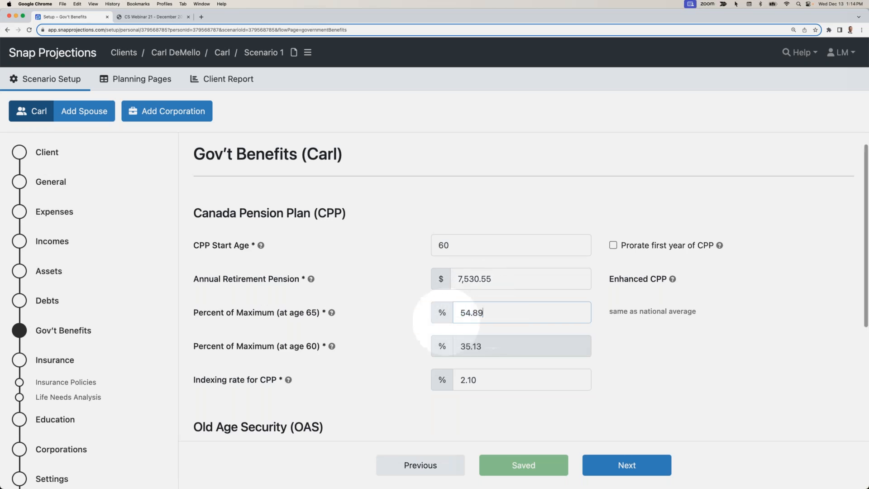
{"action": "double_click", "coordinate": [492, 316]}
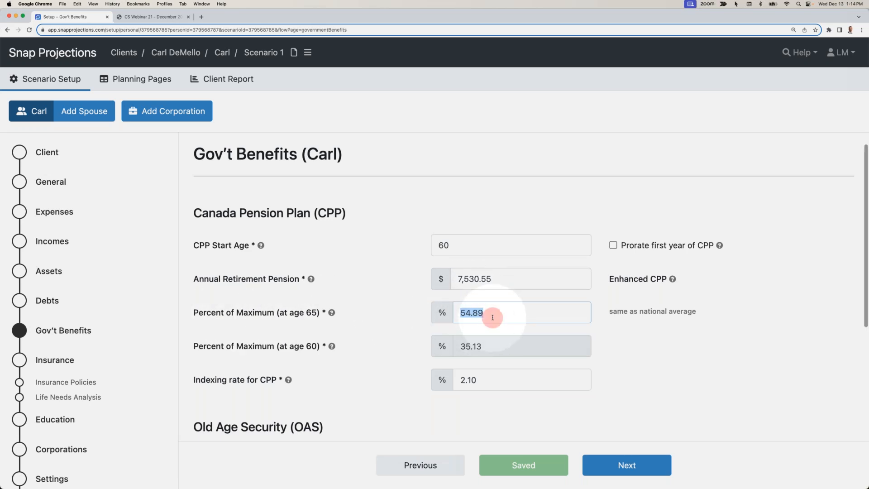
{"action": "type", "text": "80"}
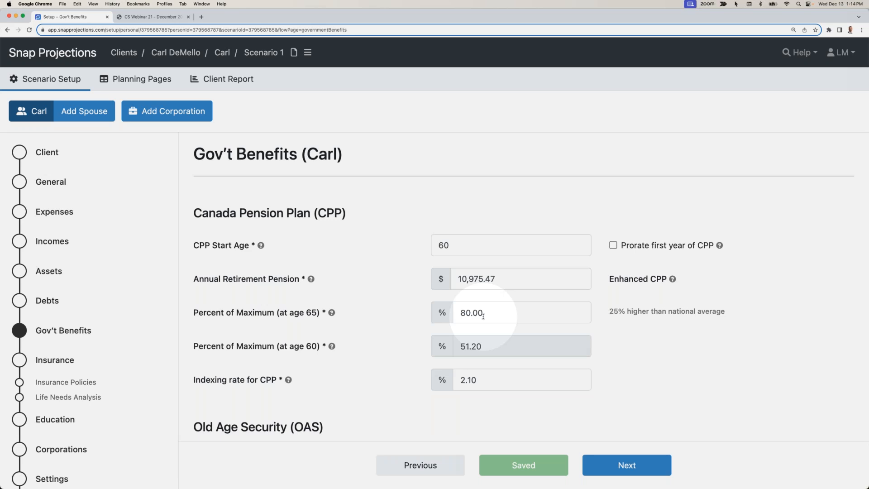
Review the Old Age Security start age, annual pension and indexing rate, along with the remaining setup sections.
{"action": "scroll", "coordinate": [483, 316], "scroll_direction": "down", "scroll_amount": 5}
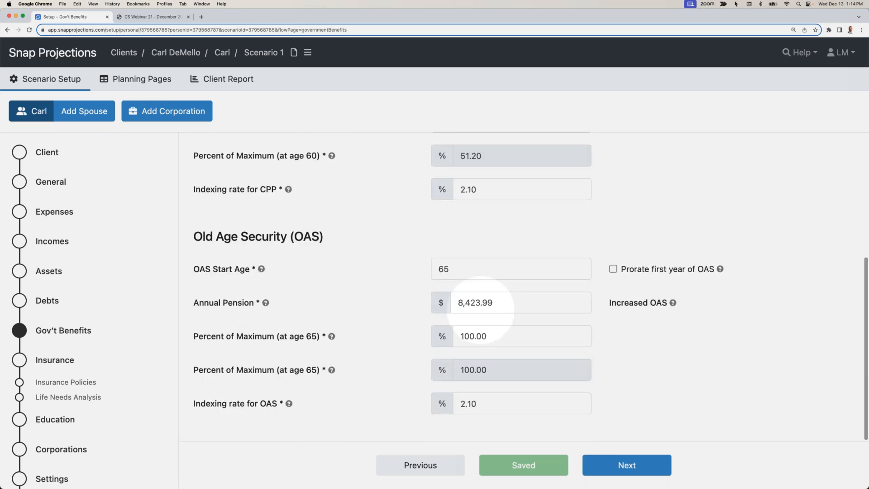
{"action": "scroll", "coordinate": [442, 299], "scroll_direction": "up", "scroll_amount": 1}
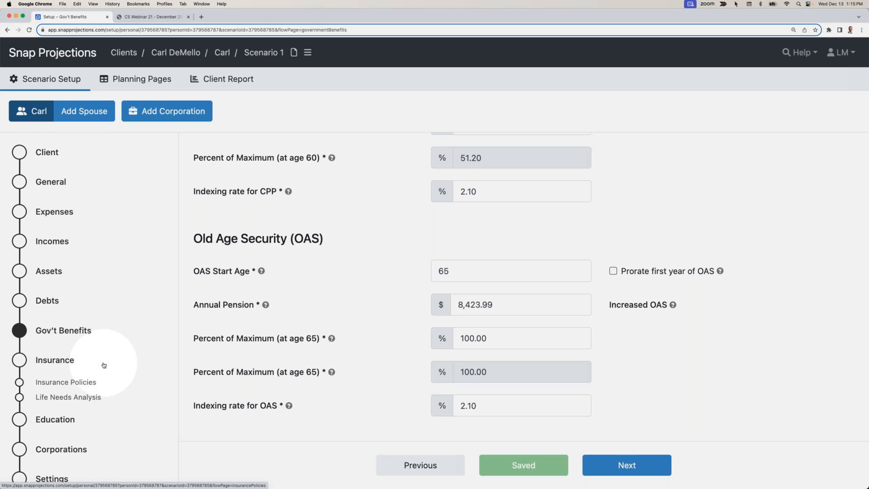
{"action": "scroll", "coordinate": [104, 365], "scroll_direction": "down", "scroll_amount": 3}
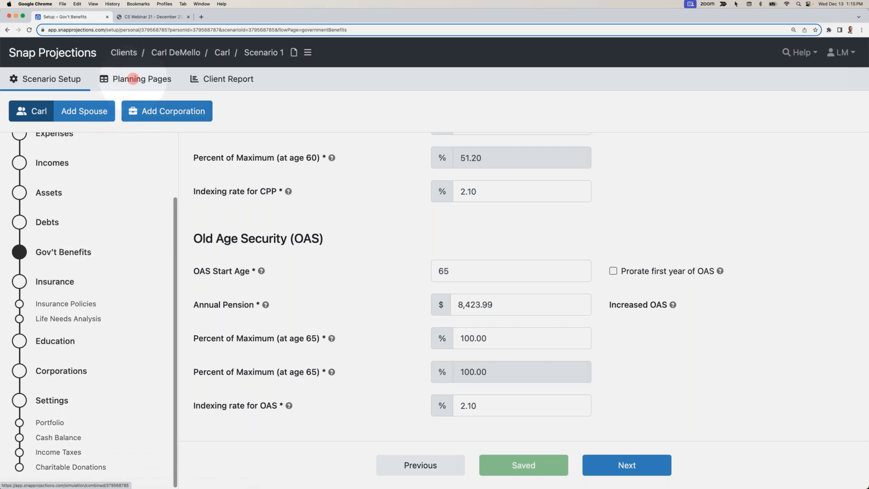
Open the Planning Pages and examine the real and nominal base expenses for 2024 and 2025 alongside the yearly mortgage payments.
{"action": "left_click", "coordinate": [130, 79]}
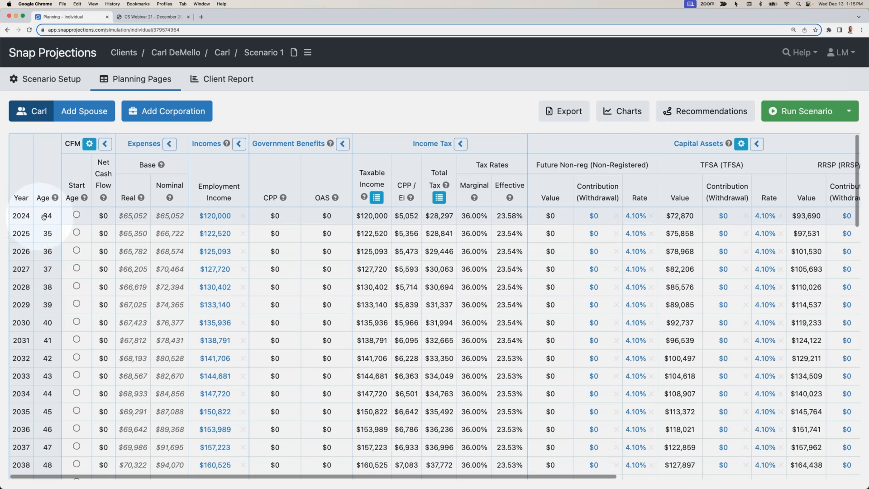
{"action": "left_click", "coordinate": [137, 217]}
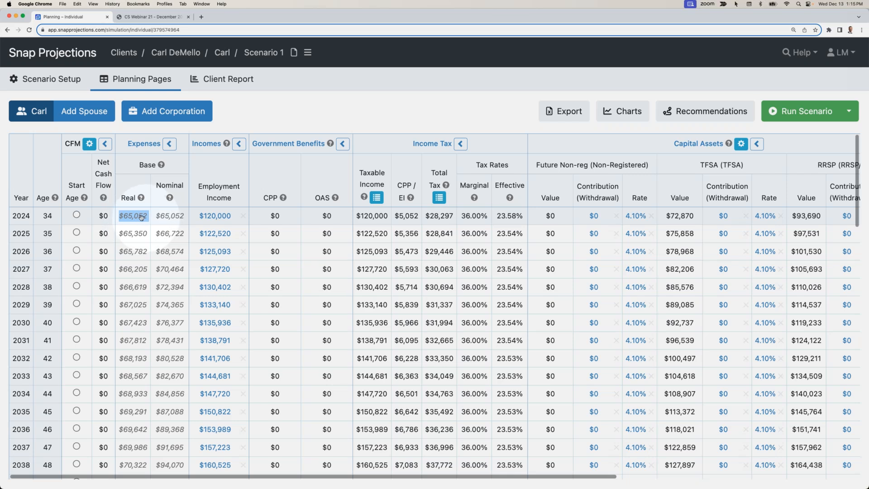
{"action": "left_click", "coordinate": [162, 216]}
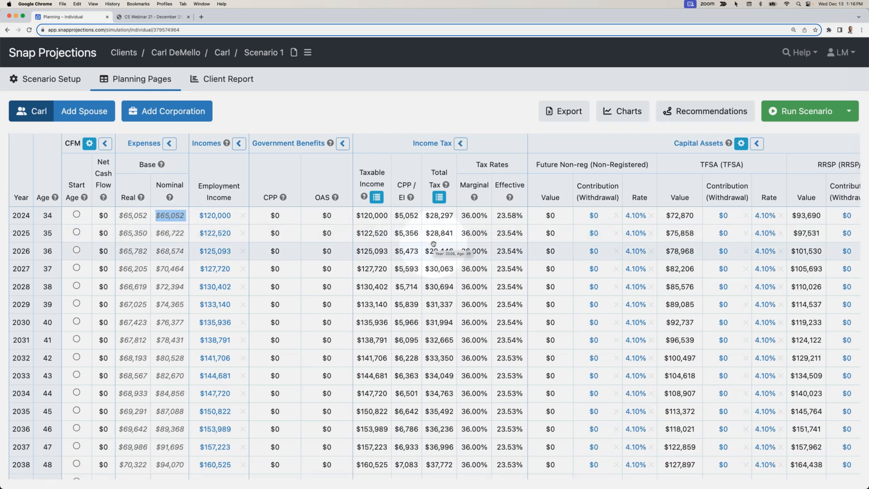
{"action": "scroll", "coordinate": [453, 251], "scroll_direction": "right", "scroll_amount": 5}
{"action": "scroll", "coordinate": [746, 245], "scroll_direction": "right", "scroll_amount": 2}
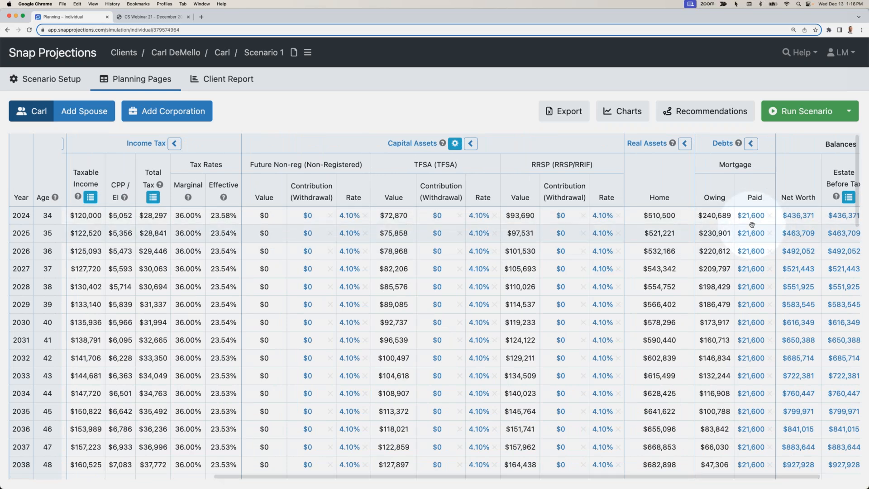
{"action": "scroll", "coordinate": [752, 227], "scroll_direction": "left", "scroll_amount": 7}
{"action": "left_click", "coordinate": [149, 216]}
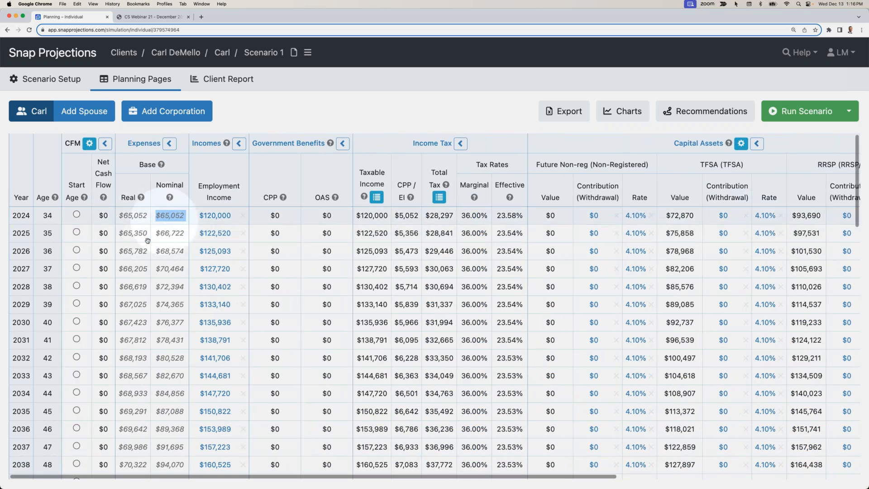
{"action": "left_click", "coordinate": [169, 233]}
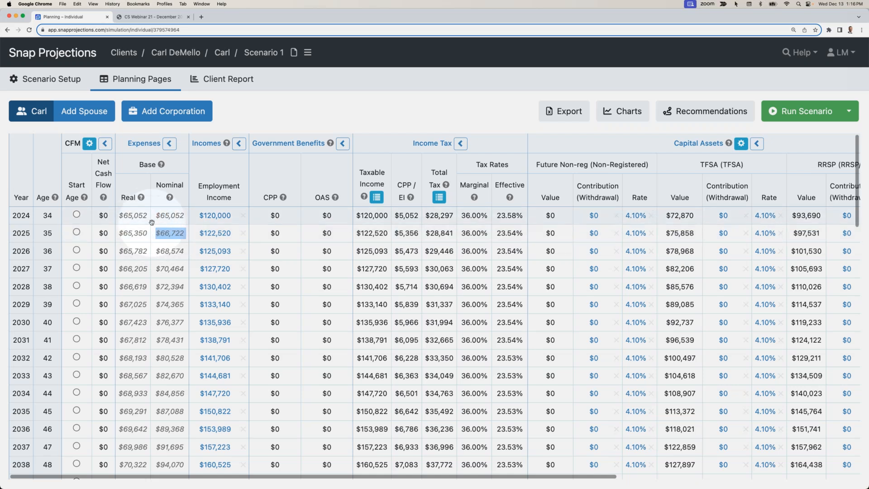
Examine how the base expenses develop across the working years up to retirement at age 60.
{"action": "scroll", "coordinate": [152, 221], "scroll_direction": "down", "scroll_amount": 6}
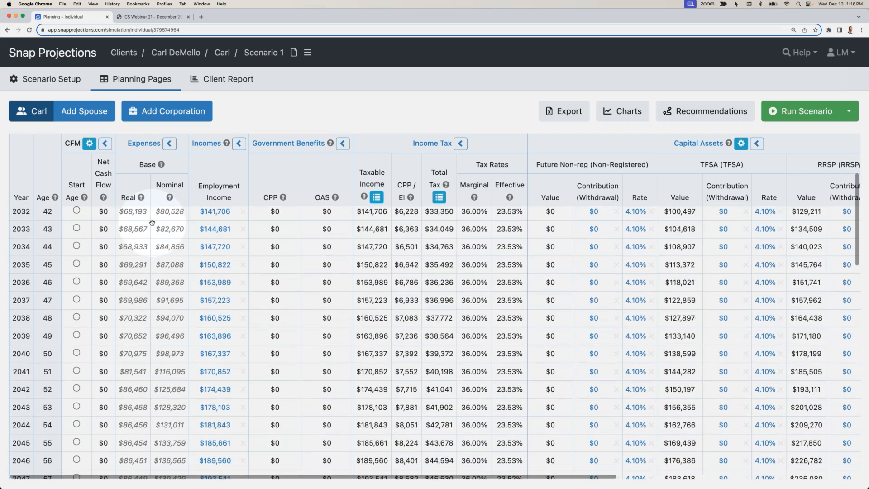
{"action": "scroll", "coordinate": [151, 222], "scroll_direction": "down", "scroll_amount": 1}
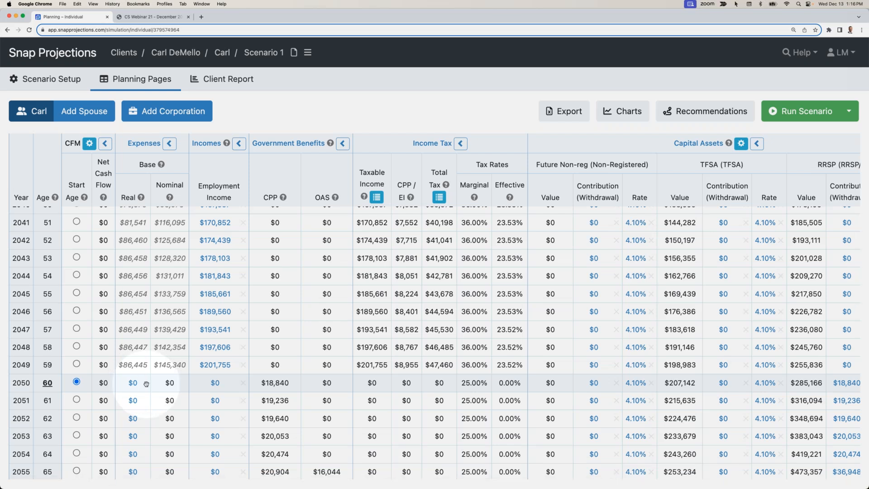
{"action": "scroll", "coordinate": [146, 384], "scroll_direction": "up", "scroll_amount": 10}
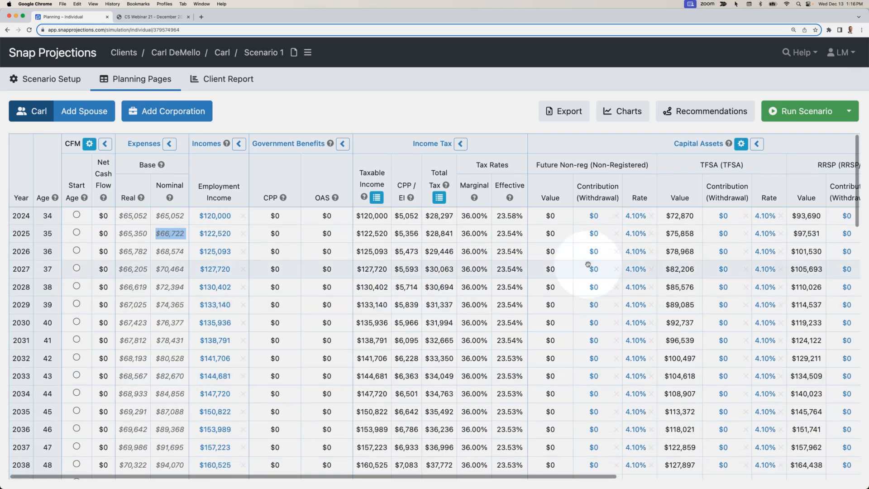
Inspect the contribution entry options for the TFSA at age 34 and leave them without changes.
{"action": "scroll", "coordinate": [588, 265], "scroll_direction": "right", "scroll_amount": 1}
{"action": "scroll", "coordinate": [588, 265], "scroll_direction": "right", "scroll_amount": 4}
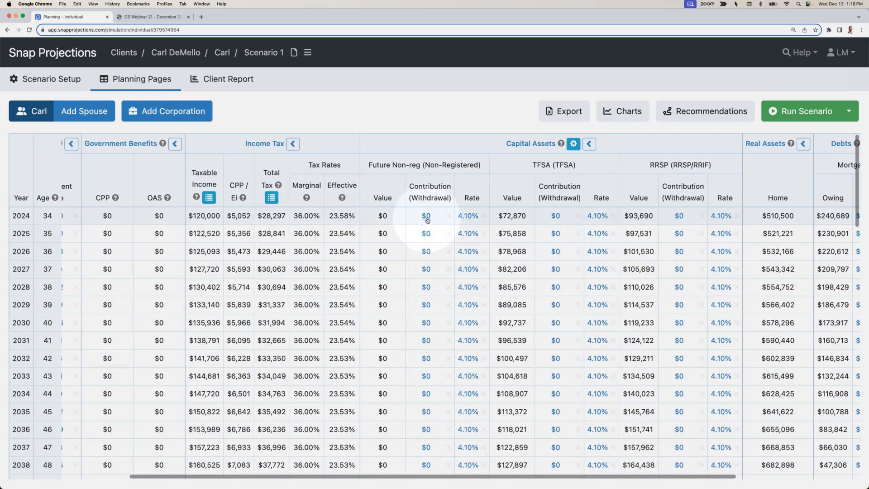
{"action": "left_click", "coordinate": [556, 216]}
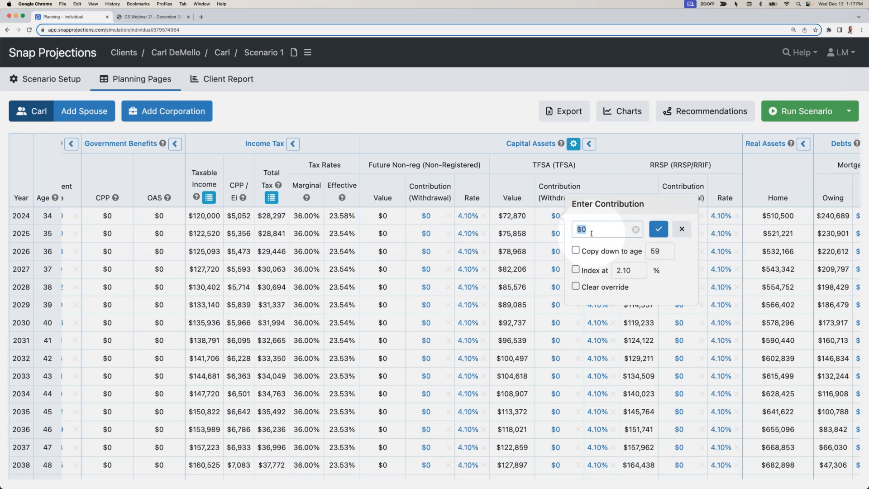
{"action": "left_click", "coordinate": [682, 229]}
{"action": "scroll", "coordinate": [560, 258], "scroll_direction": "left", "scroll_amount": 4}
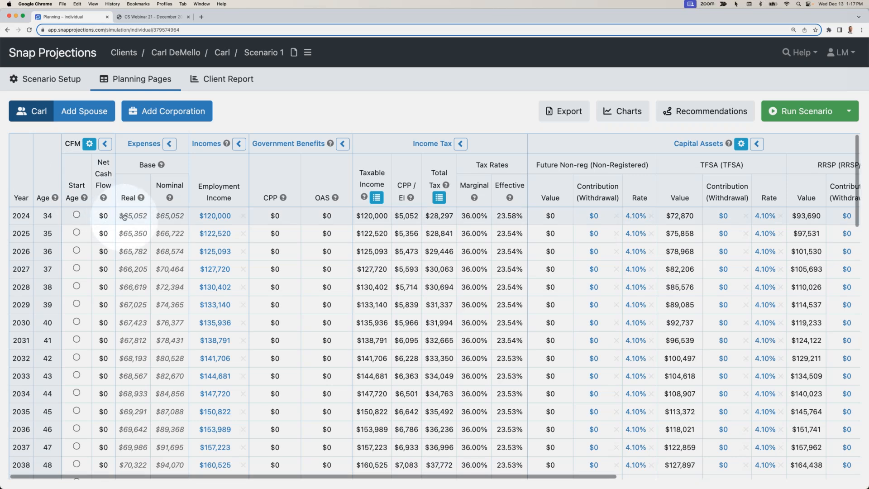
Set automatic cash flow management to start at age 34, save the setting and rerun the scenario.
{"action": "left_click", "coordinate": [77, 216]}
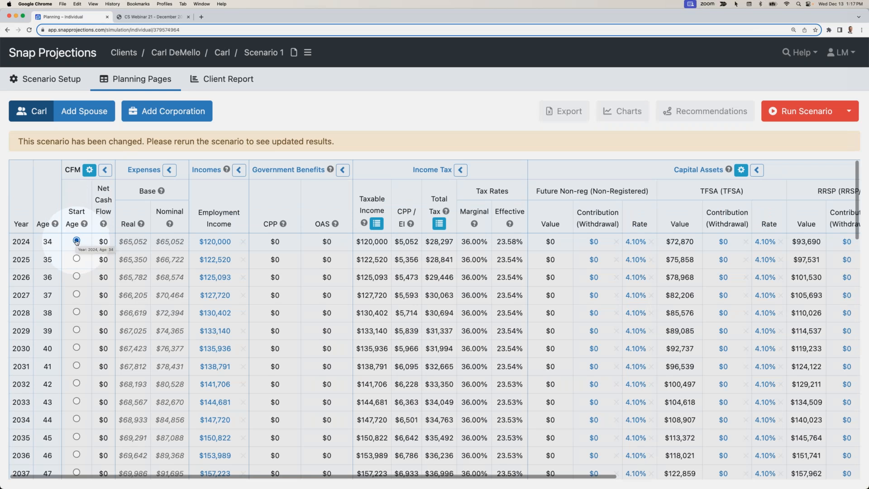
{"action": "left_click", "coordinate": [90, 170]}
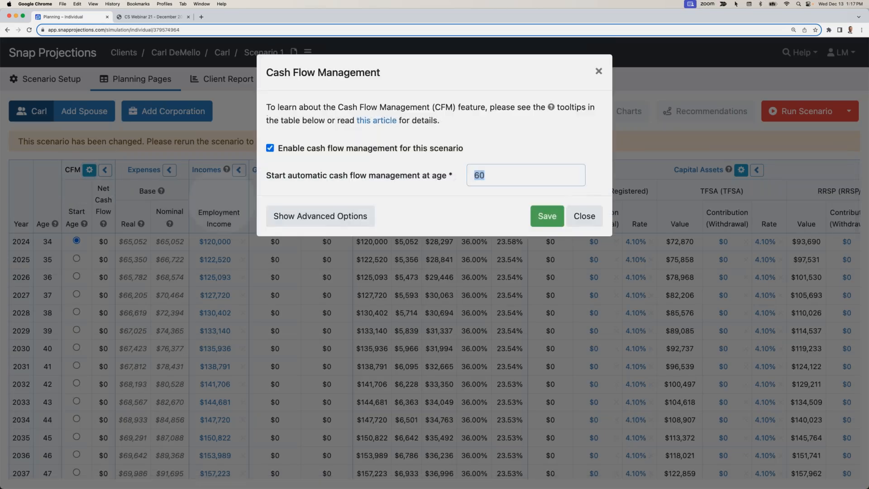
{"action": "type", "text": "34"}
{"action": "left_click", "coordinate": [549, 216]}
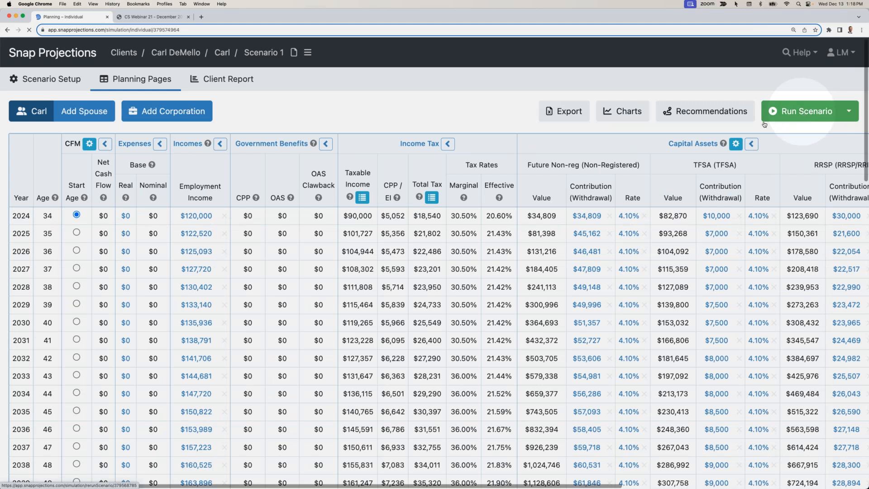
Inspect the entry options for the 2024 real base expenses and close them without changes.
{"action": "left_click", "coordinate": [125, 219]}
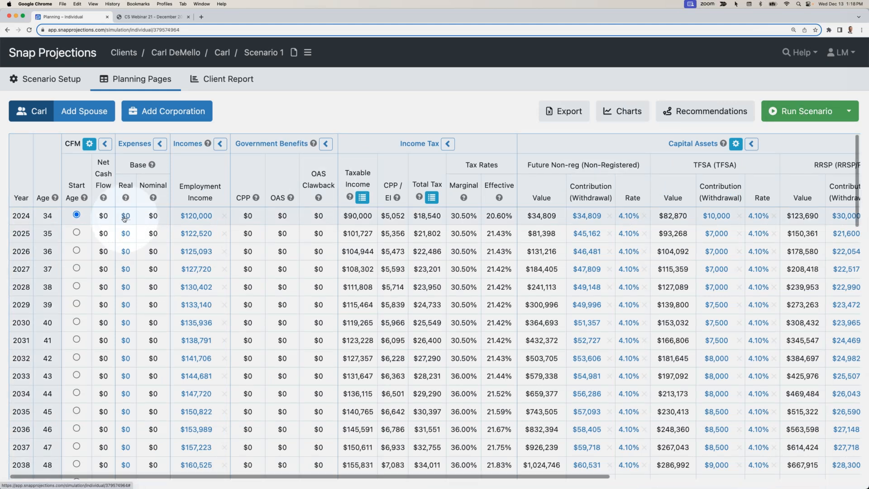
{"action": "left_click", "coordinate": [127, 218]}
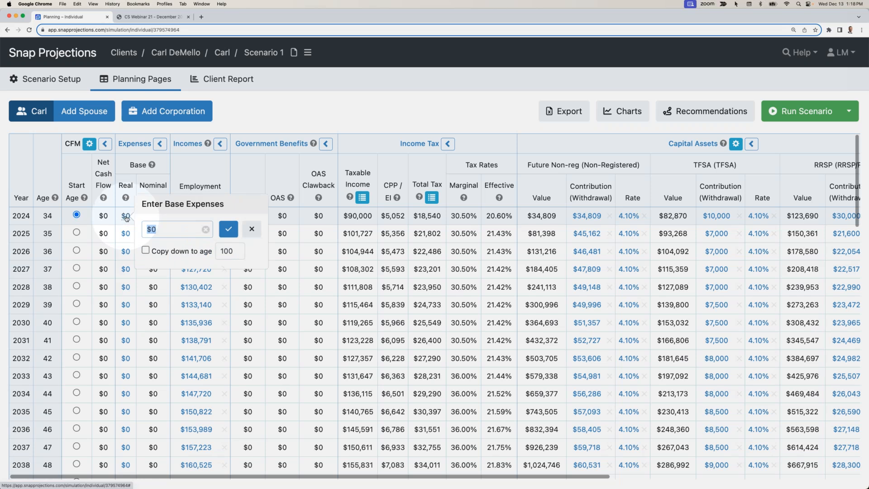
{"action": "left_click", "coordinate": [252, 229]}
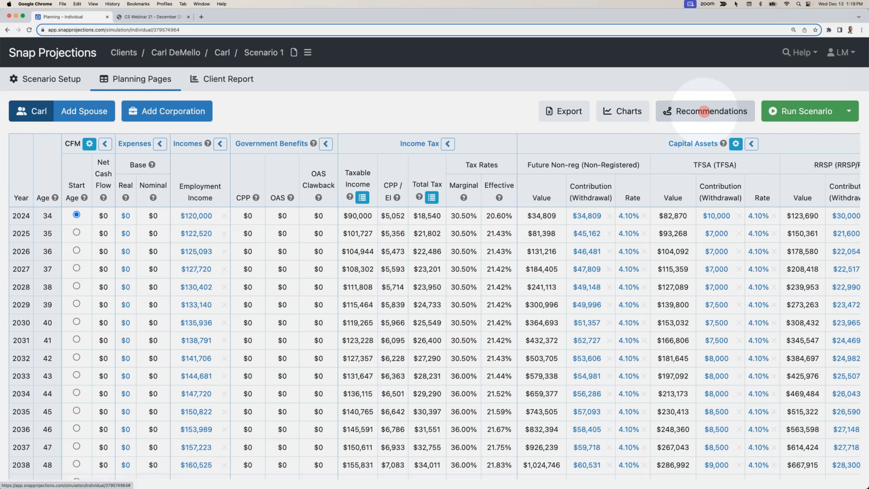
Calculate the Sustainable Spending recommendation starting from age 34, then apply it and run the scenario.
{"action": "left_click", "coordinate": [707, 112]}
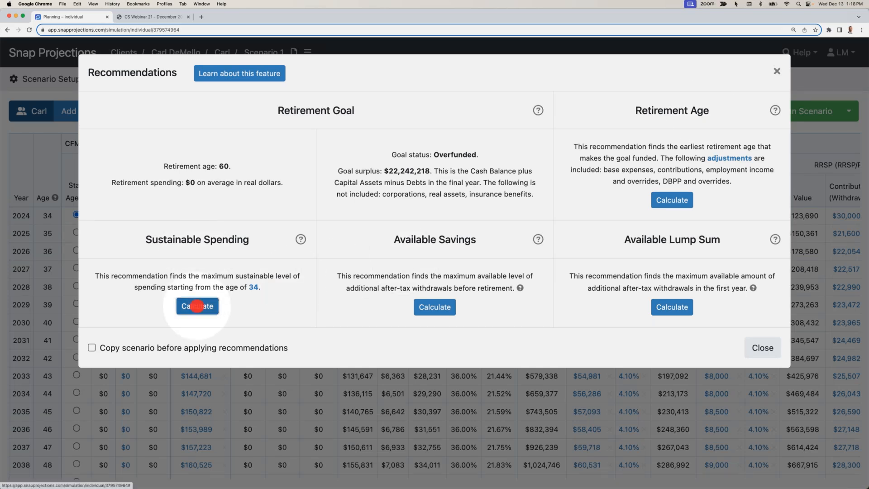
{"action": "left_click", "coordinate": [197, 306]}
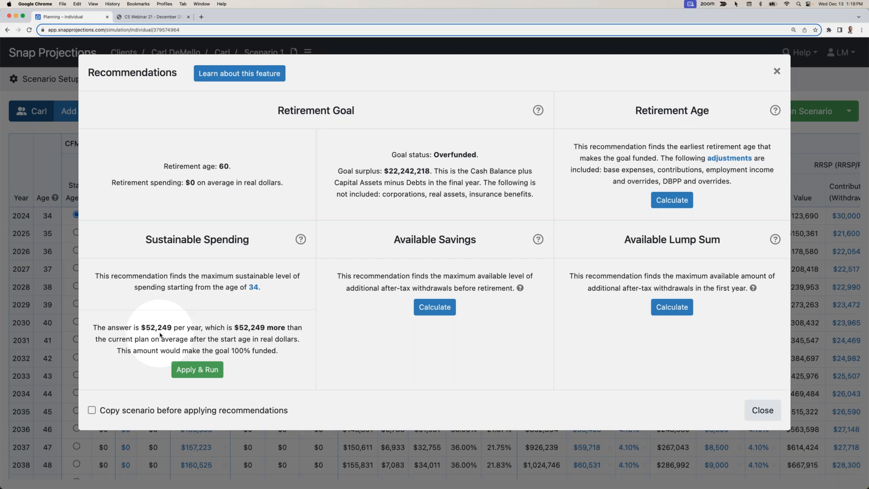
{"action": "left_click_drag", "start_coordinate": [140, 328], "coordinate": [174, 329]}
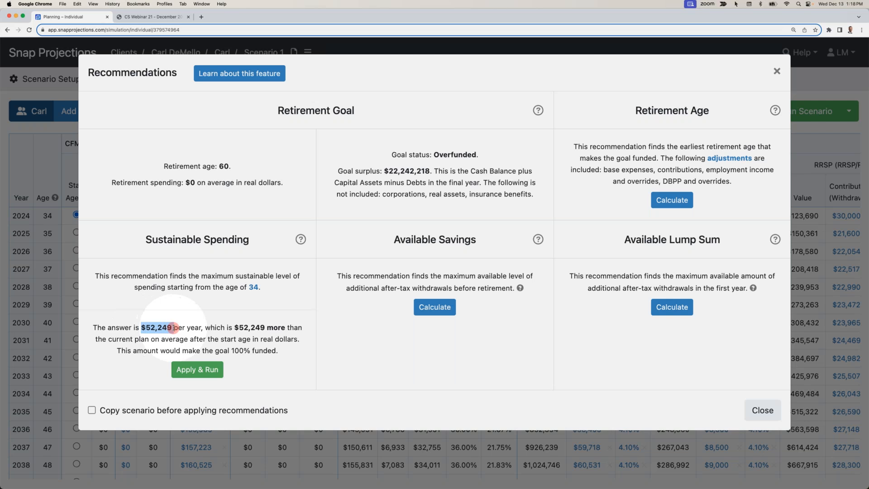
{"action": "left_click", "coordinate": [198, 370]}
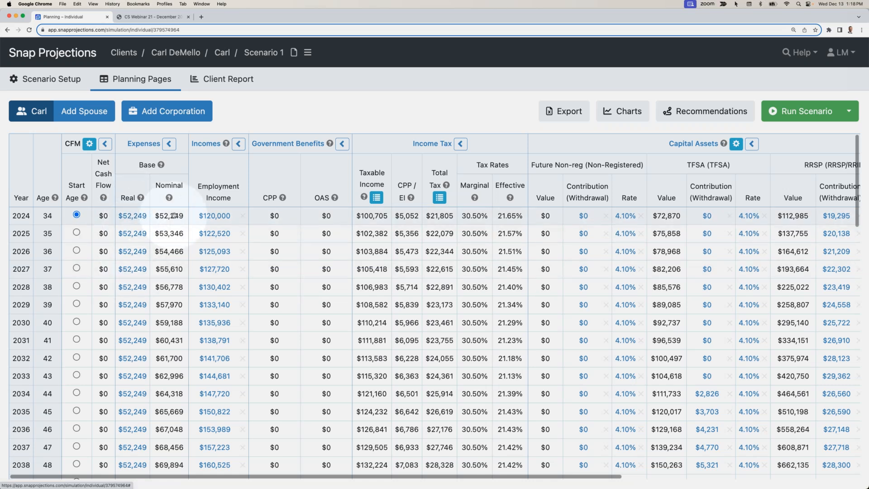
Review the projected real and nominal base expenses for every year through age 100.
{"action": "scroll", "coordinate": [172, 253], "scroll_direction": "down", "scroll_amount": 3}
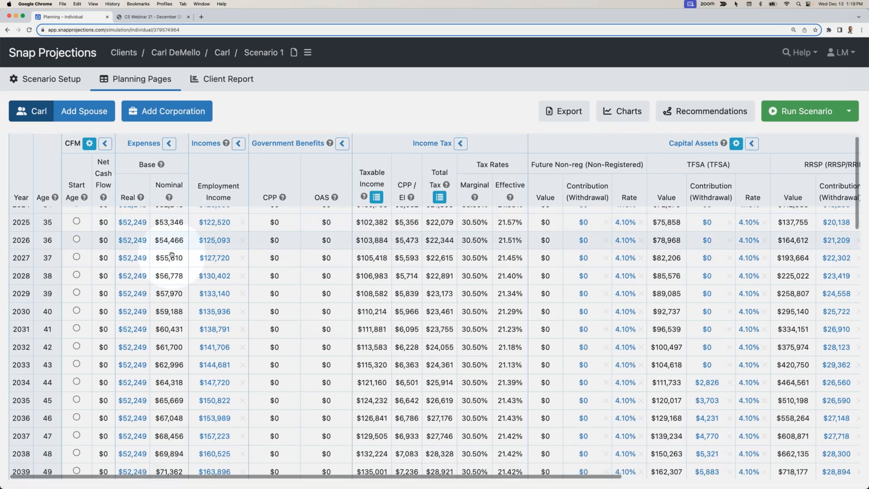
{"action": "scroll", "coordinate": [171, 254], "scroll_direction": "down", "scroll_amount": 10}
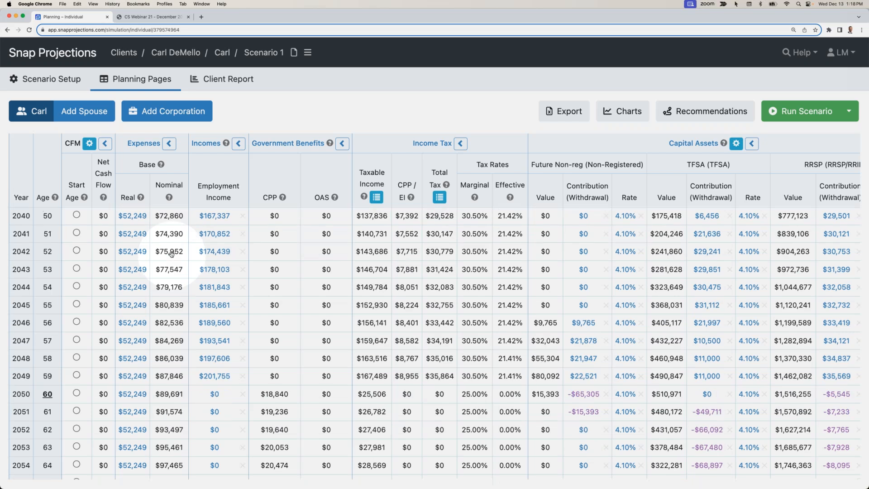
{"action": "scroll", "coordinate": [172, 254], "scroll_direction": "down", "scroll_amount": 3}
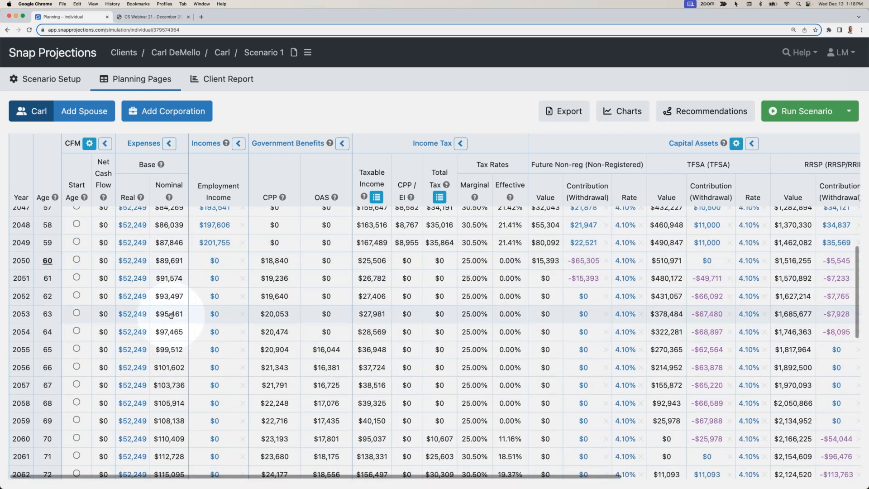
{"action": "scroll", "coordinate": [171, 316], "scroll_direction": "down", "scroll_amount": 12}
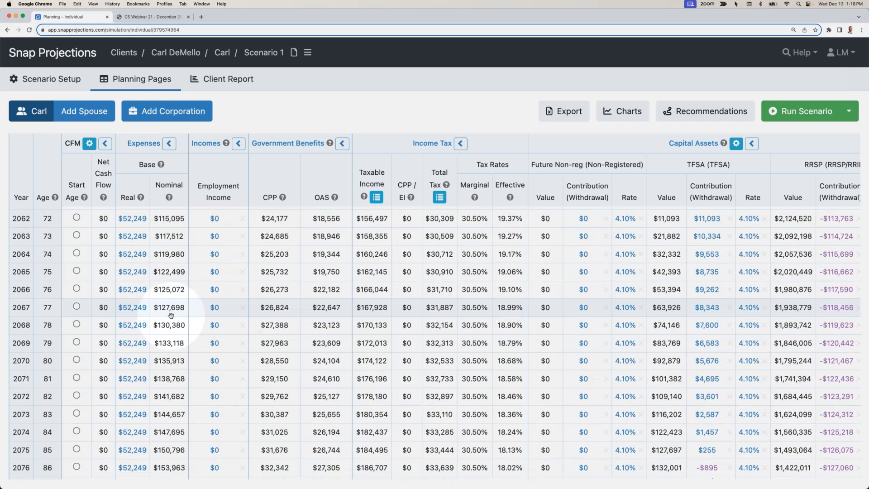
{"action": "scroll", "coordinate": [171, 317], "scroll_direction": "down", "scroll_amount": 6}
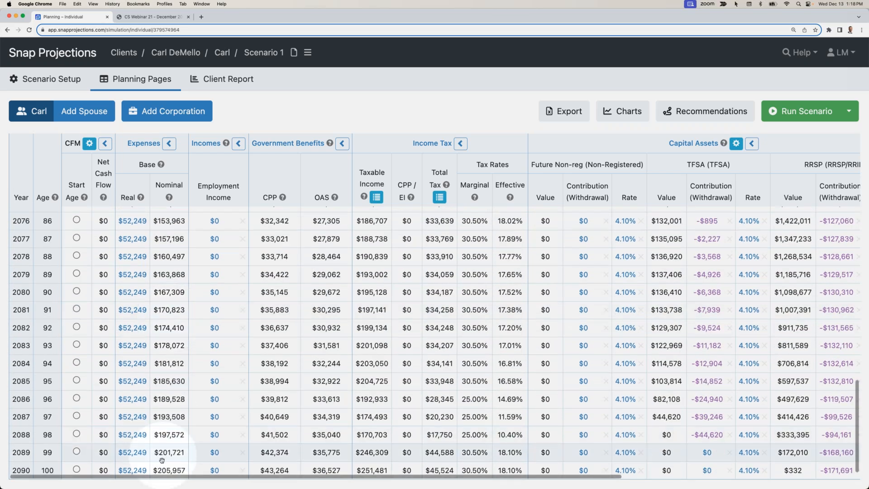
{"action": "scroll", "coordinate": [164, 430], "scroll_direction": "up", "scroll_amount": 20}
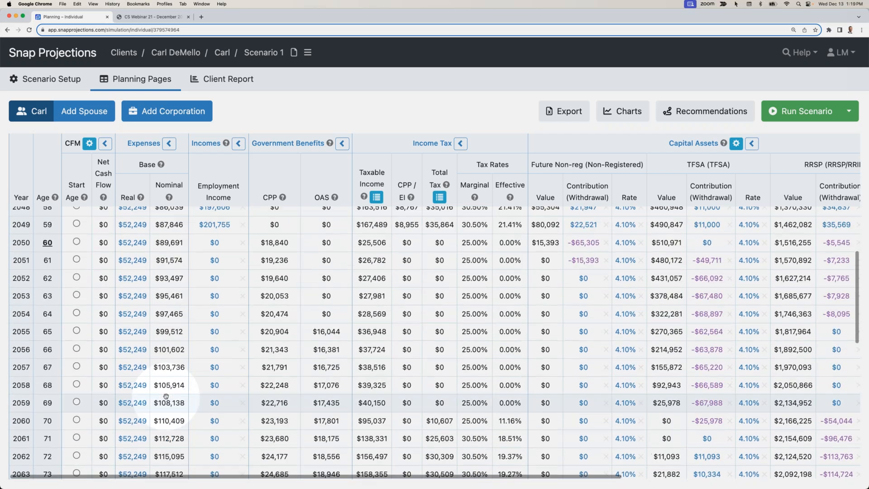
Examine the RRSP and TFSA contributions and their available room over the working years from age 34.
{"action": "scroll", "coordinate": [165, 396], "scroll_direction": "up", "scroll_amount": 3}
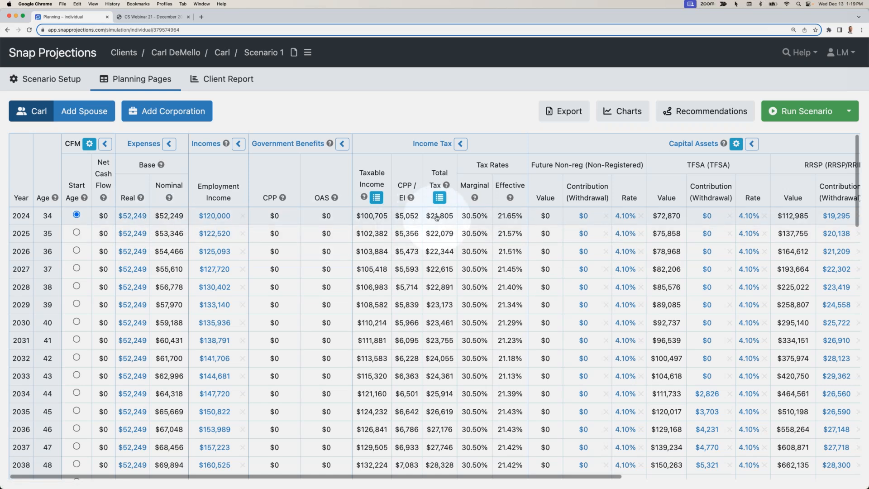
{"action": "scroll", "coordinate": [437, 217], "scroll_direction": "right", "scroll_amount": 10}
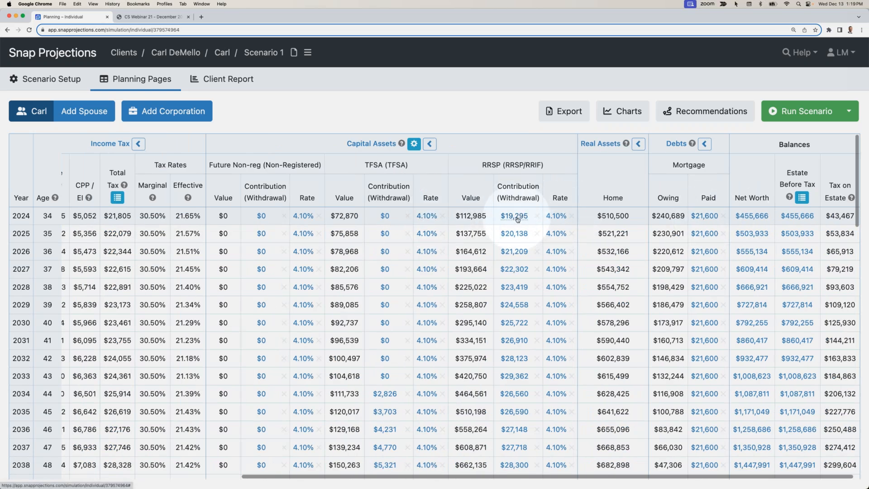
{"action": "mouse_move", "coordinate": [520, 222]}
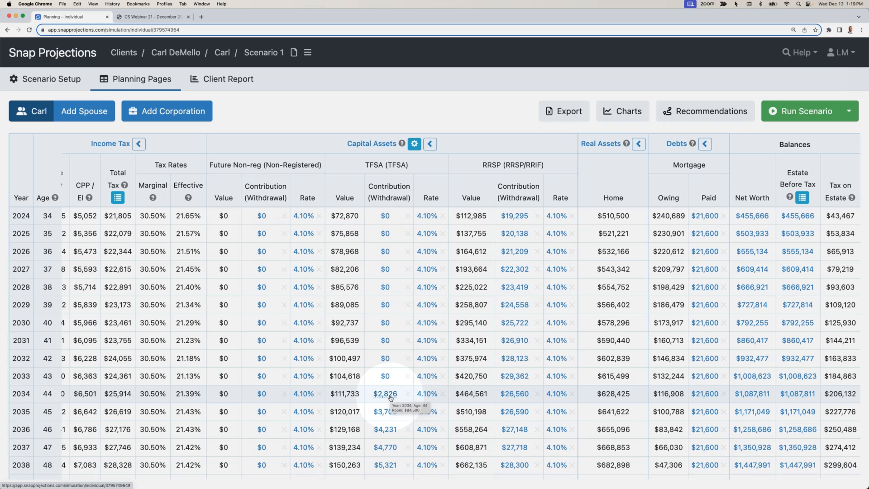
{"action": "scroll", "coordinate": [391, 398], "scroll_direction": "down", "scroll_amount": 5}
{"action": "scroll", "coordinate": [387, 406], "scroll_direction": "down", "scroll_amount": 2}
{"action": "scroll", "coordinate": [388, 406], "scroll_direction": "down", "scroll_amount": 2}
{"action": "scroll", "coordinate": [387, 406], "scroll_direction": "left", "scroll_amount": 1}
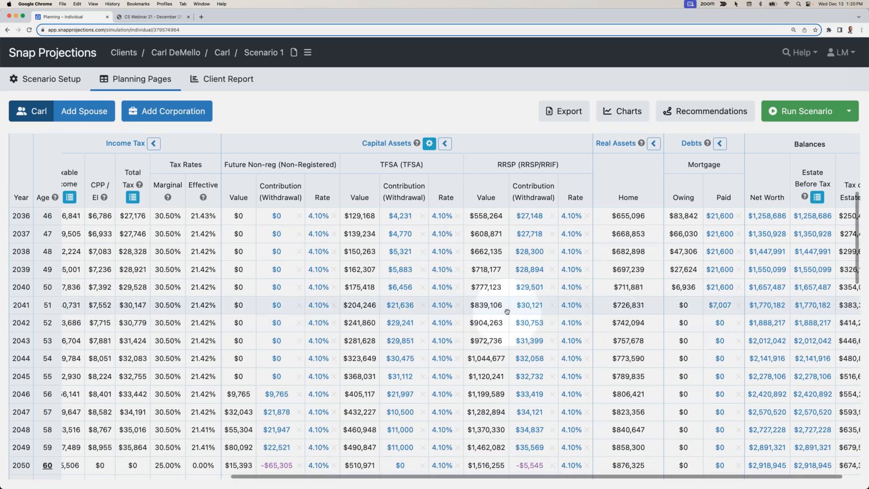
{"action": "scroll", "coordinate": [503, 312], "scroll_direction": "up", "scroll_amount": 5}
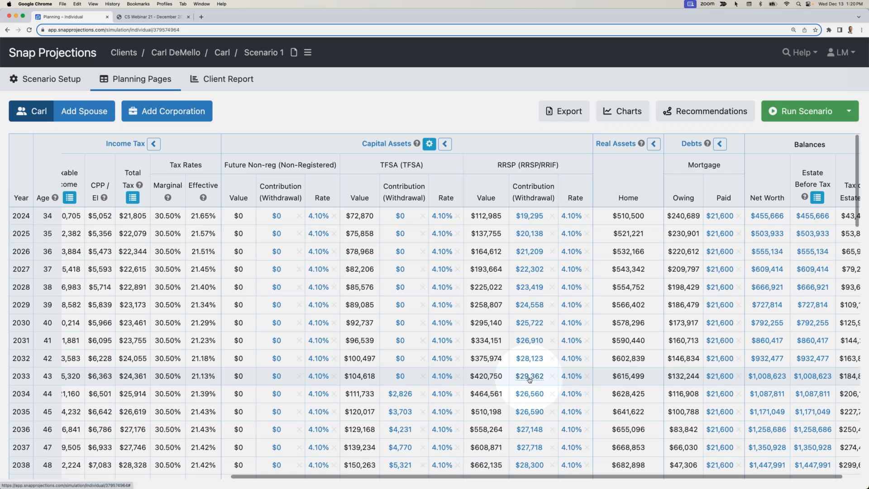
{"action": "mouse_move", "coordinate": [530, 379]}
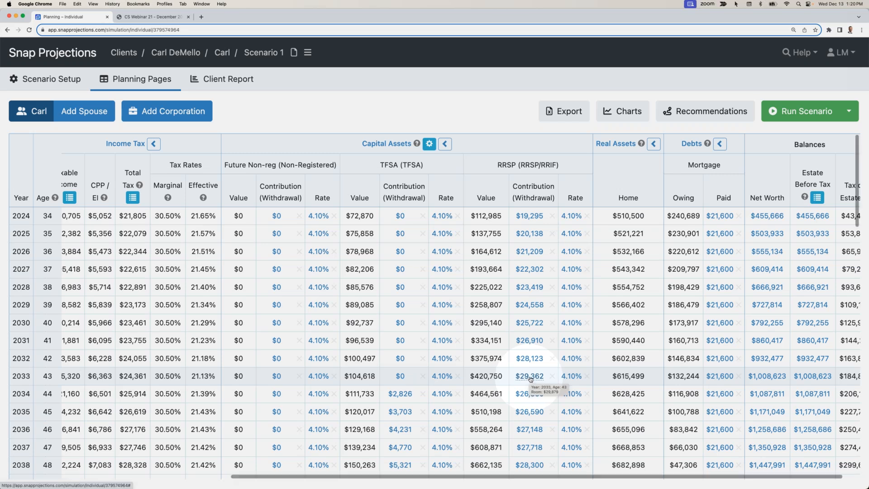
{"action": "mouse_move", "coordinate": [404, 397]}
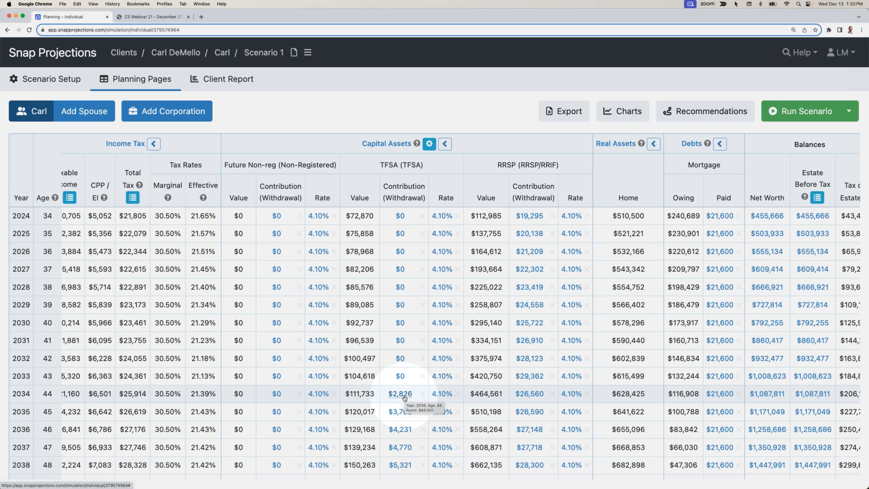
Examine the non-registered, TFSA and RRSP withdrawals from age 60 through age 100.
{"action": "scroll", "coordinate": [405, 398], "scroll_direction": "down", "scroll_amount": 5}
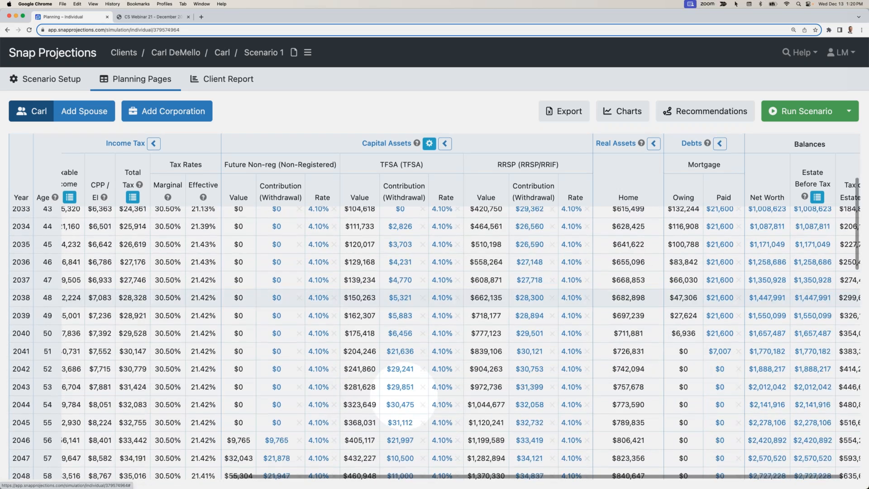
{"action": "scroll", "coordinate": [404, 398], "scroll_direction": "down", "scroll_amount": 2}
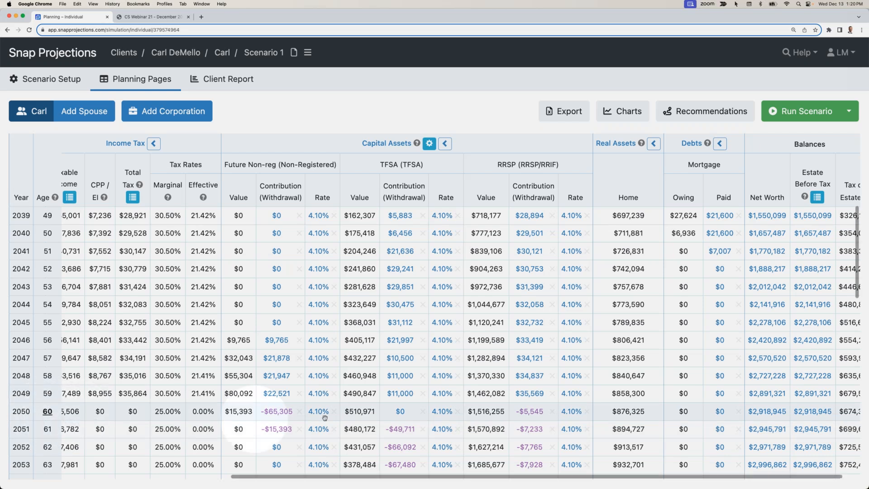
{"action": "scroll", "coordinate": [399, 408], "scroll_direction": "down", "scroll_amount": 4}
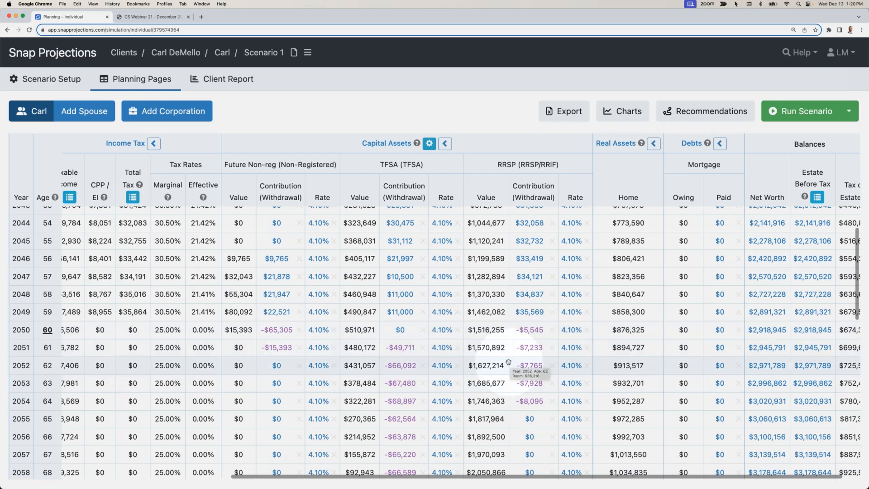
{"action": "scroll", "coordinate": [500, 362], "scroll_direction": "left", "scroll_amount": 1}
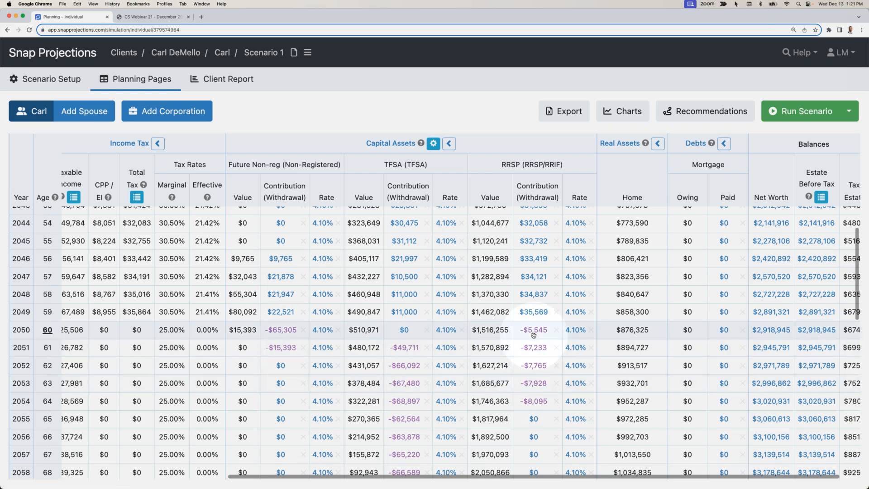
{"action": "mouse_move", "coordinate": [533, 334]}
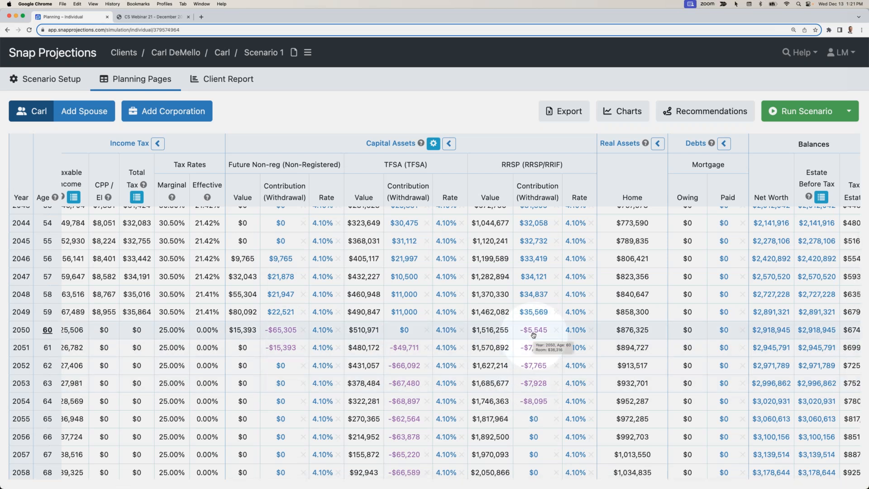
{"action": "scroll", "coordinate": [534, 335], "scroll_direction": "down", "scroll_amount": 3}
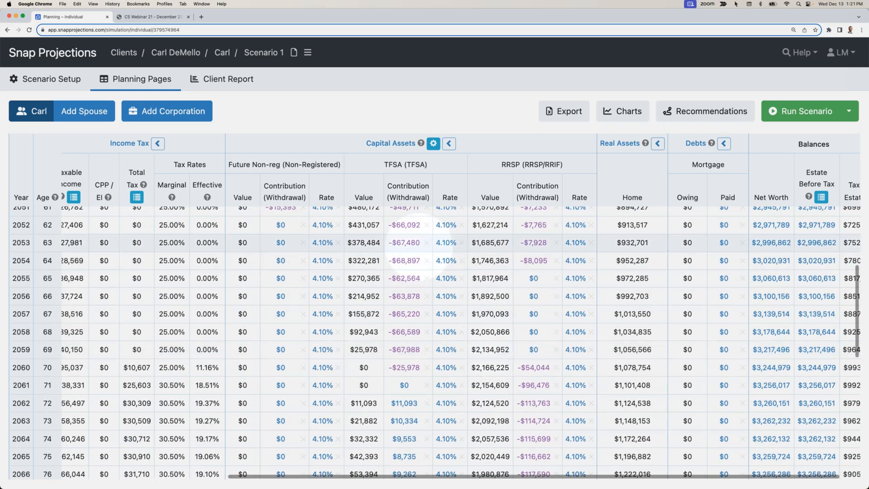
{"action": "scroll", "coordinate": [534, 418], "scroll_direction": "down", "scroll_amount": 3}
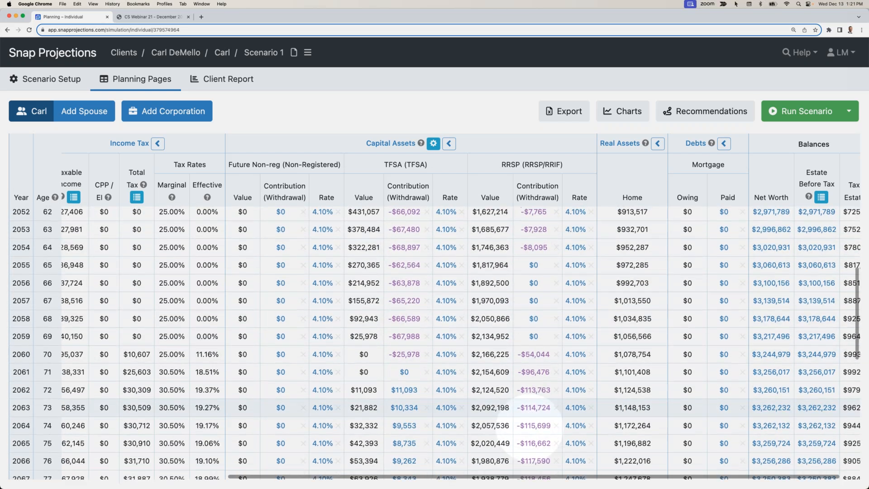
{"action": "scroll", "coordinate": [535, 419], "scroll_direction": "down", "scroll_amount": 6}
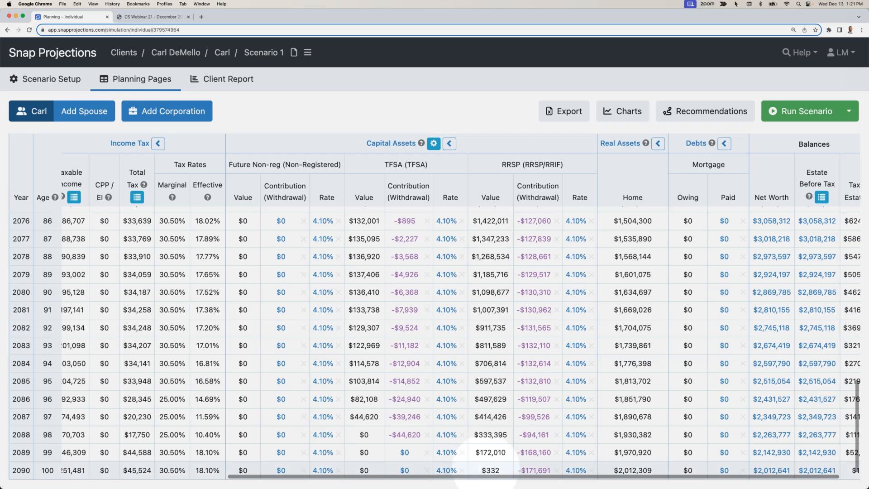
{"action": "scroll", "coordinate": [489, 468], "scroll_direction": "left", "scroll_amount": 10}
{"action": "scroll", "coordinate": [409, 434], "scroll_direction": "up", "scroll_amount": 12}
{"action": "scroll", "coordinate": [409, 434], "scroll_direction": "up", "scroll_amount": 5}
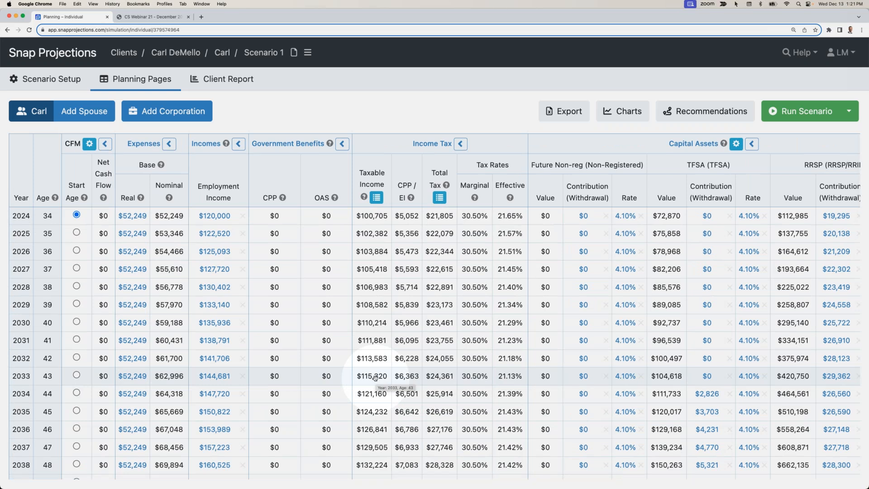
{"action": "scroll", "coordinate": [384, 241], "scroll_direction": "right", "scroll_amount": 5}
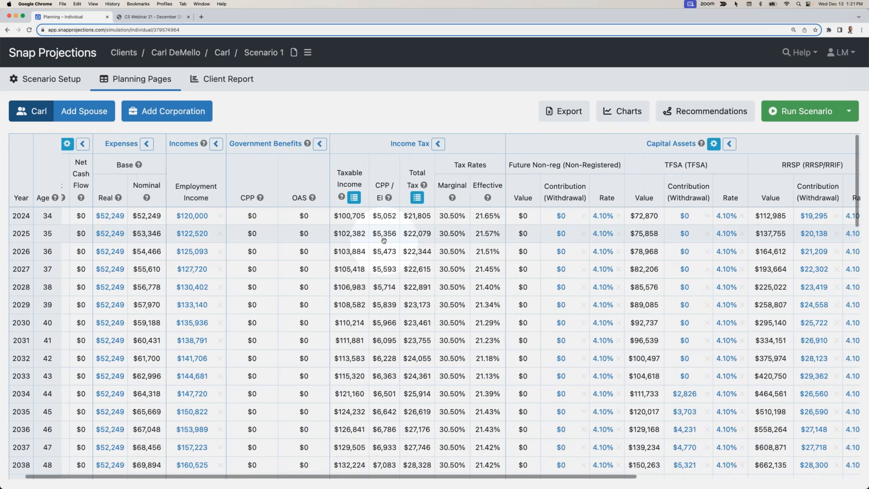
{"action": "scroll", "coordinate": [384, 240], "scroll_direction": "right", "scroll_amount": 3}
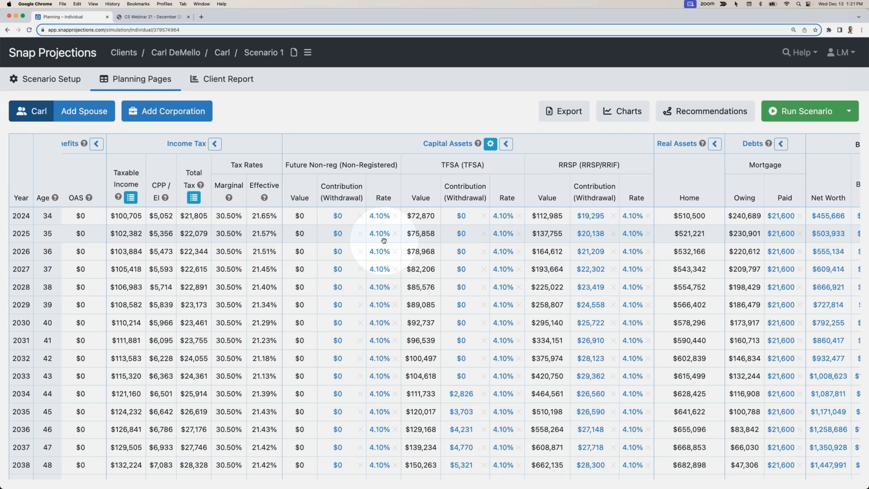
{"action": "scroll", "coordinate": [385, 240], "scroll_direction": "left", "scroll_amount": 5}
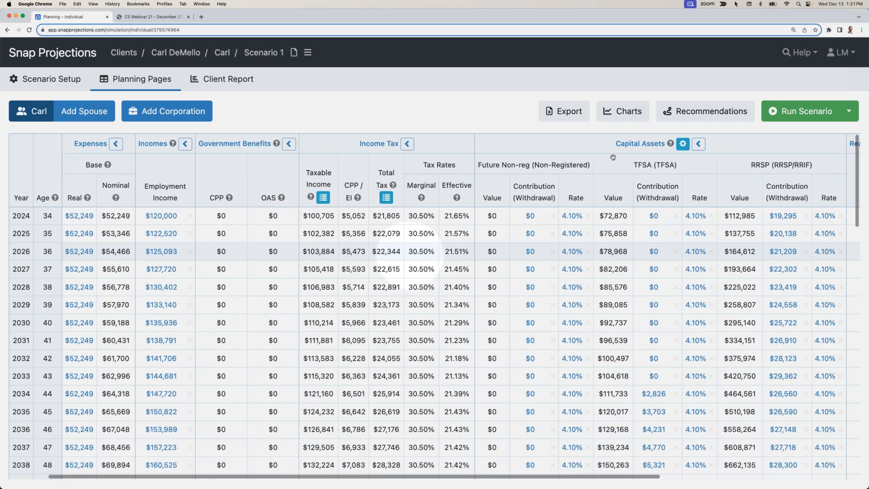
Open the scenario's charts and review the Cash Outflows, Cash Inflows and Net Worth graphs.
{"action": "left_click", "coordinate": [623, 112]}
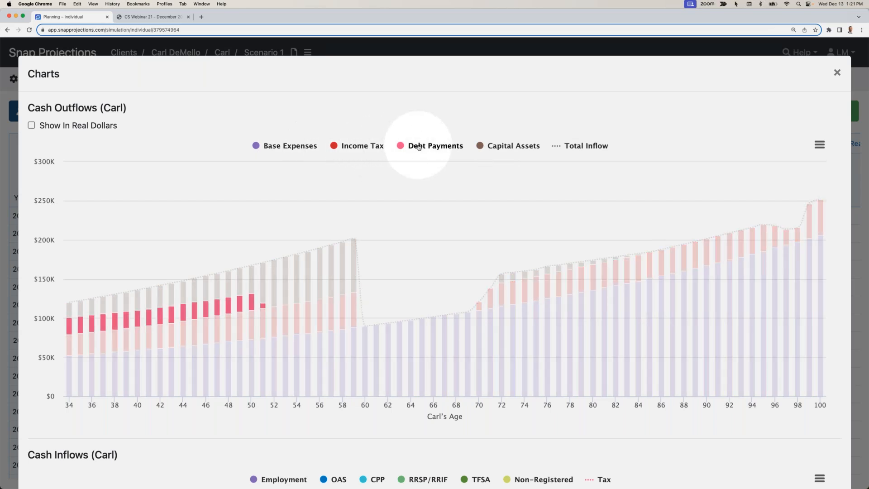
{"action": "scroll", "coordinate": [419, 147], "scroll_direction": "down", "scroll_amount": 6}
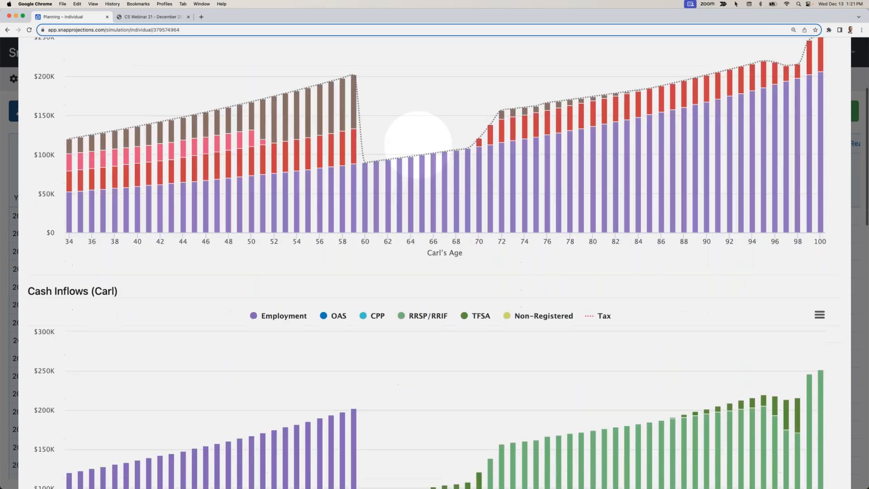
{"action": "scroll", "coordinate": [418, 145], "scroll_direction": "down", "scroll_amount": 2}
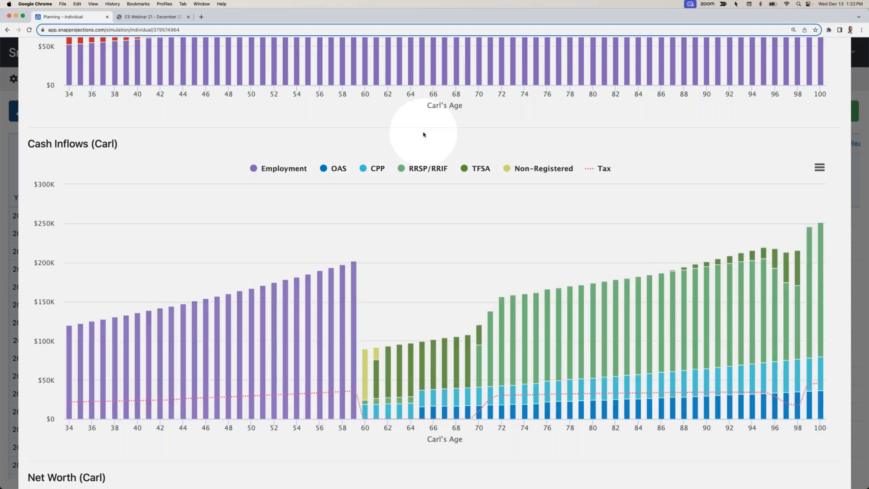
{"action": "scroll", "coordinate": [424, 135], "scroll_direction": "down", "scroll_amount": 1}
{"action": "scroll", "coordinate": [424, 135], "scroll_direction": "down", "scroll_amount": 8}
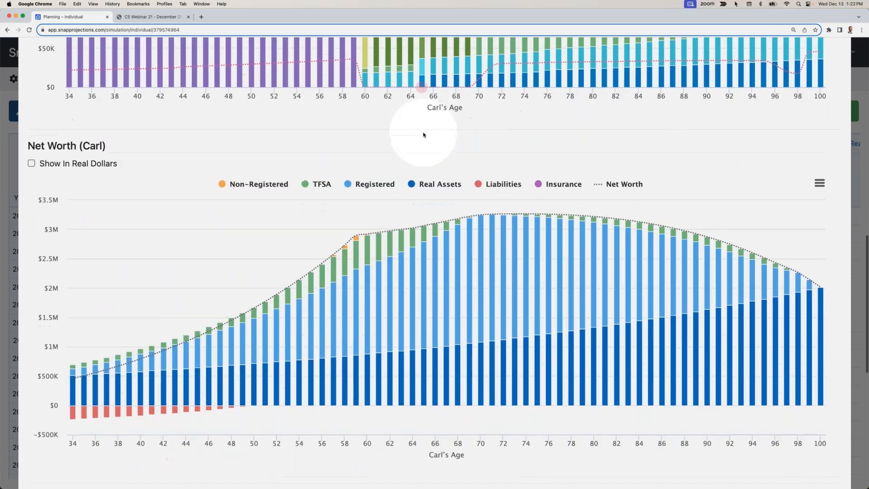
Hide the Real Assets and Net Worth series in the Net Worth chart, inspect the age 100 balance and close the charts.
{"action": "left_click", "coordinate": [432, 187]}
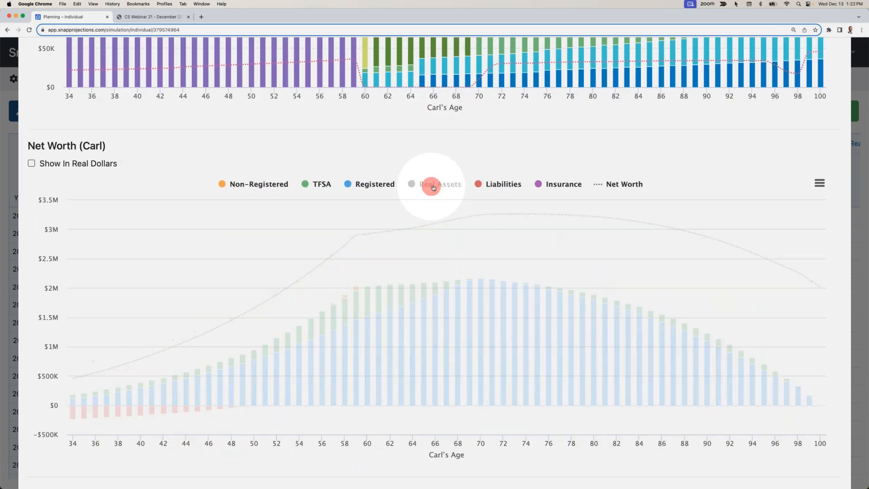
{"action": "left_click", "coordinate": [618, 185]}
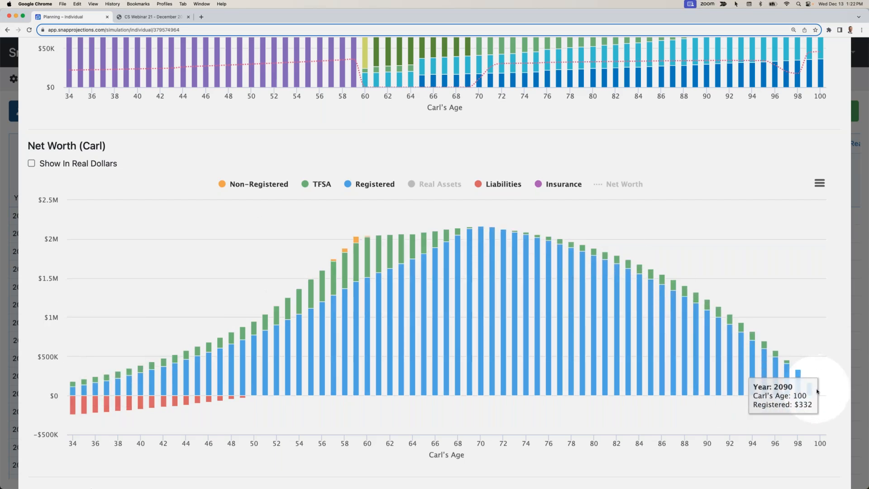
{"action": "scroll", "coordinate": [818, 392], "scroll_direction": "up", "scroll_amount": 15}
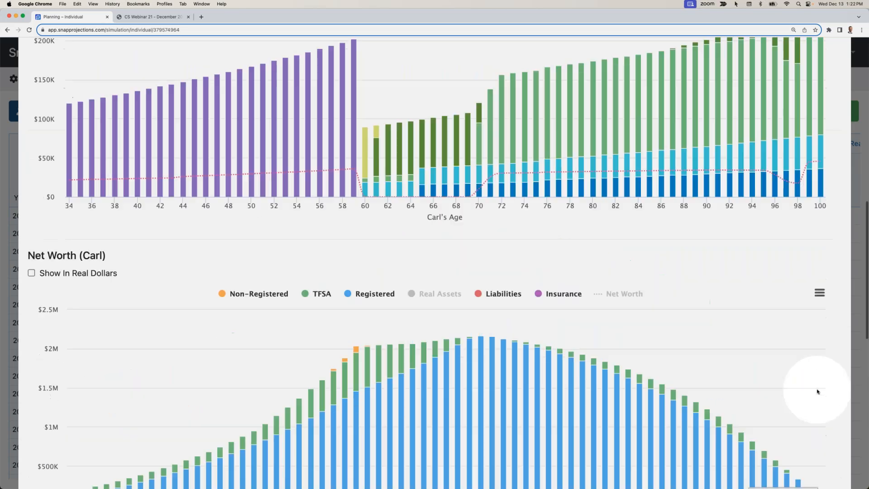
{"action": "left_click", "coordinate": [837, 73]}
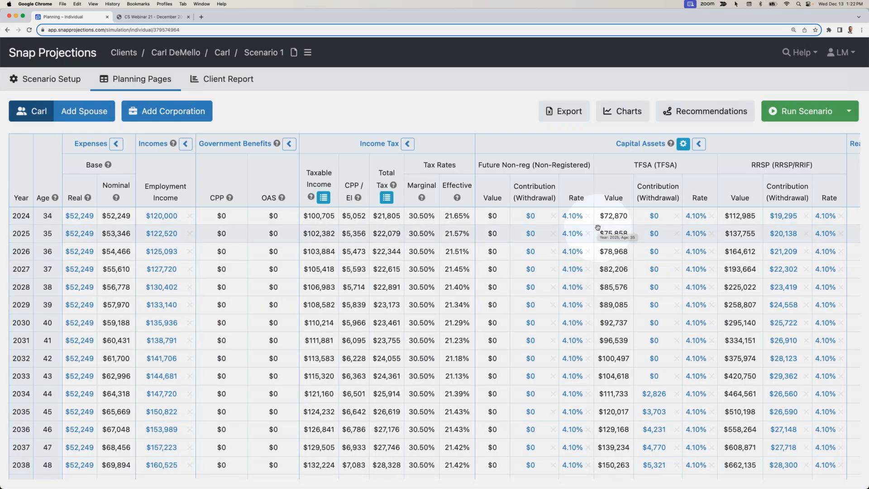
Open the client report in the editor and review which pages are included.
{"action": "scroll", "coordinate": [611, 230], "scroll_direction": "left", "scroll_amount": 3}
{"action": "left_click", "coordinate": [225, 78]}
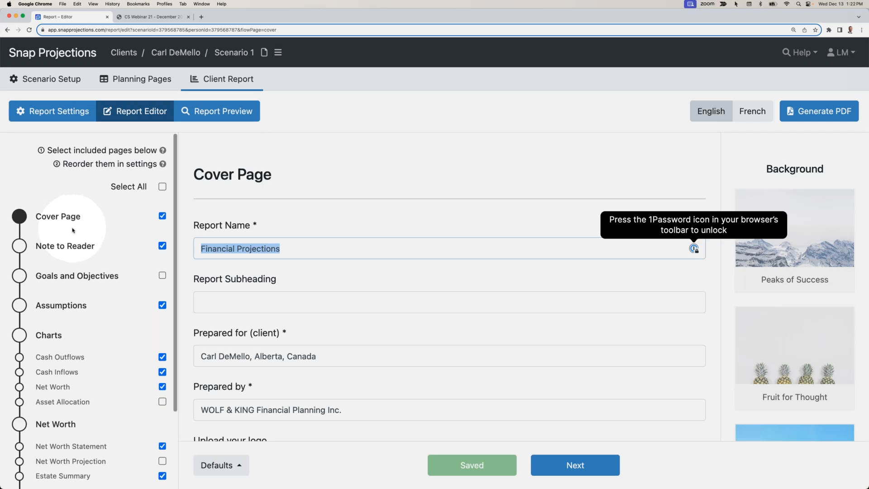
{"action": "scroll", "coordinate": [72, 230], "scroll_direction": "down", "scroll_amount": 2}
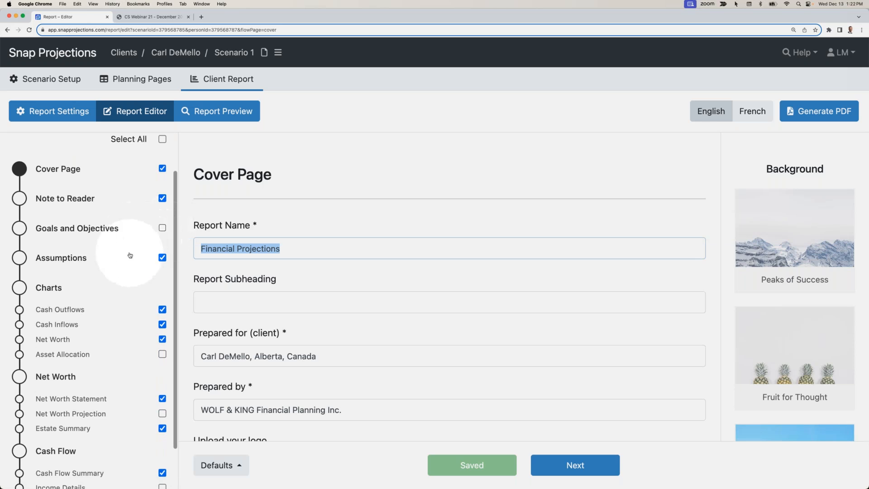
{"action": "scroll", "coordinate": [130, 258], "scroll_direction": "down", "scroll_amount": 3}
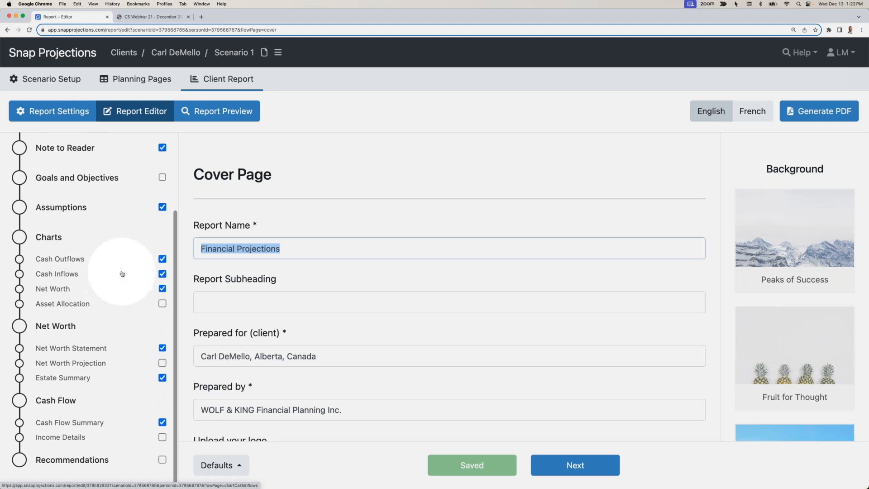
Preview the client report from the cover page through the Assumptions and Cash Outflows pages.
{"action": "left_click", "coordinate": [214, 111]}
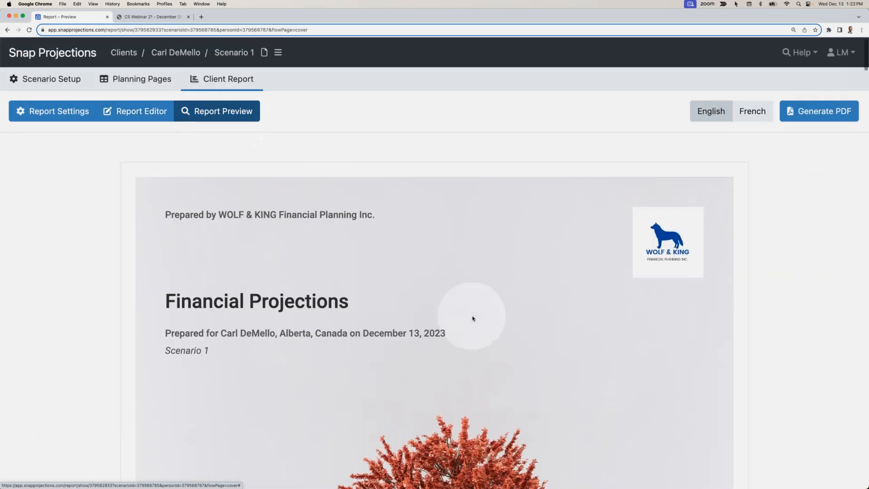
{"action": "scroll", "coordinate": [473, 318], "scroll_direction": "down", "scroll_amount": 1}
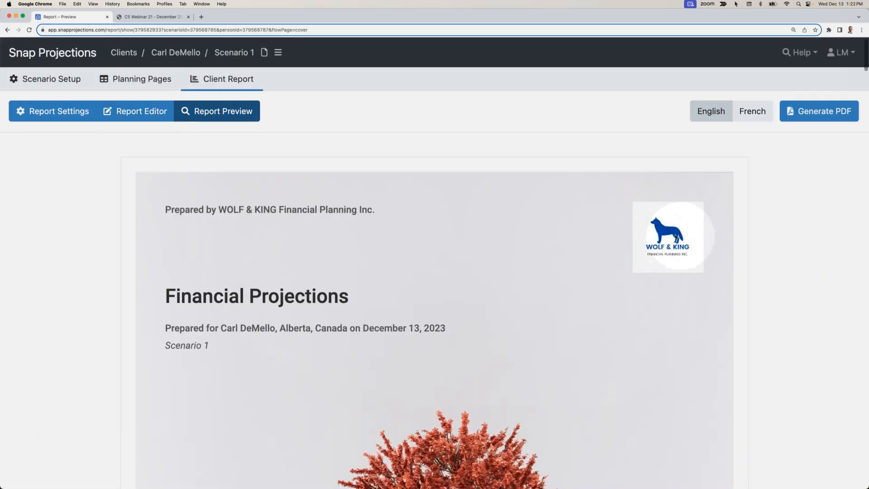
{"action": "scroll", "coordinate": [555, 324], "scroll_direction": "down", "scroll_amount": 3}
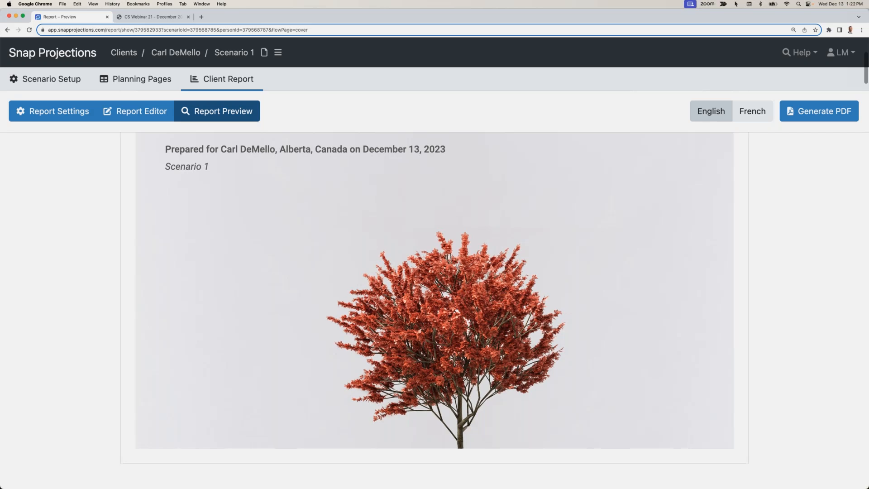
{"action": "scroll", "coordinate": [445, 329], "scroll_direction": "down", "scroll_amount": 4}
{"action": "scroll", "coordinate": [445, 328], "scroll_direction": "down", "scroll_amount": 10}
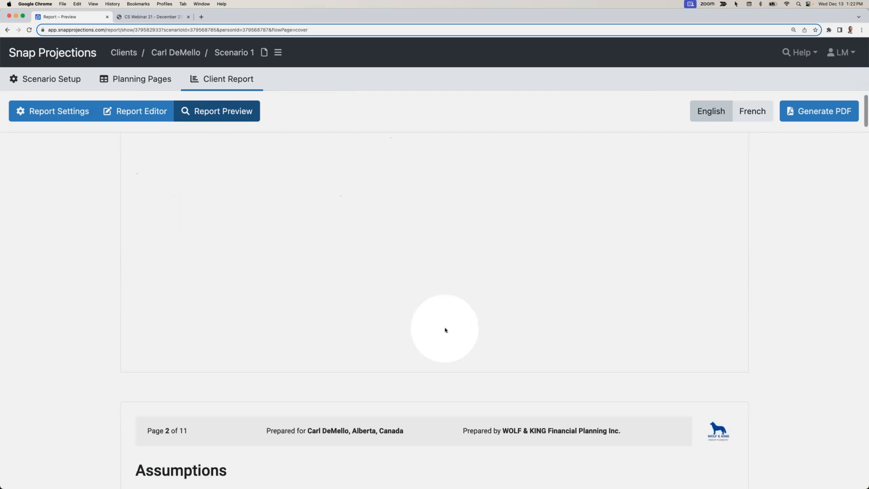
{"action": "scroll", "coordinate": [445, 329], "scroll_direction": "down", "scroll_amount": 10}
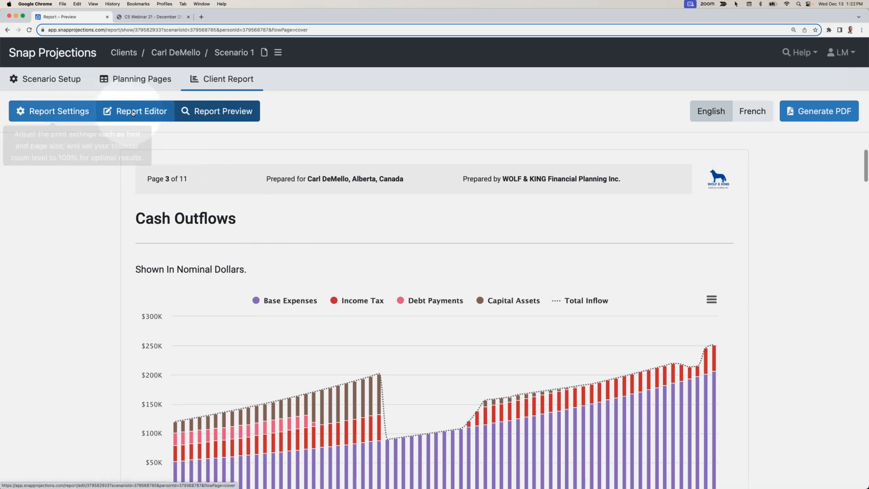
In the report settings, move the Net Worth page ahead of Cash Outflows in the custom order and save.
{"action": "left_click", "coordinate": [150, 111]}
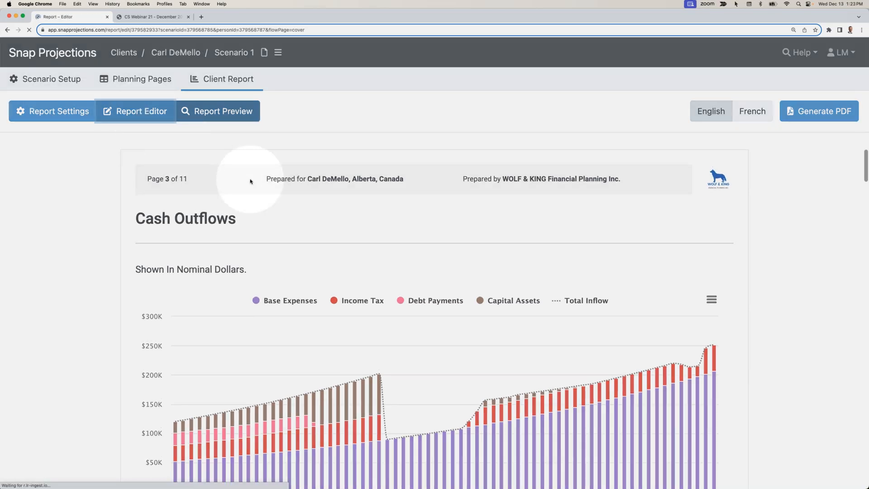
{"action": "scroll", "coordinate": [70, 208], "scroll_direction": "up", "scroll_amount": 4}
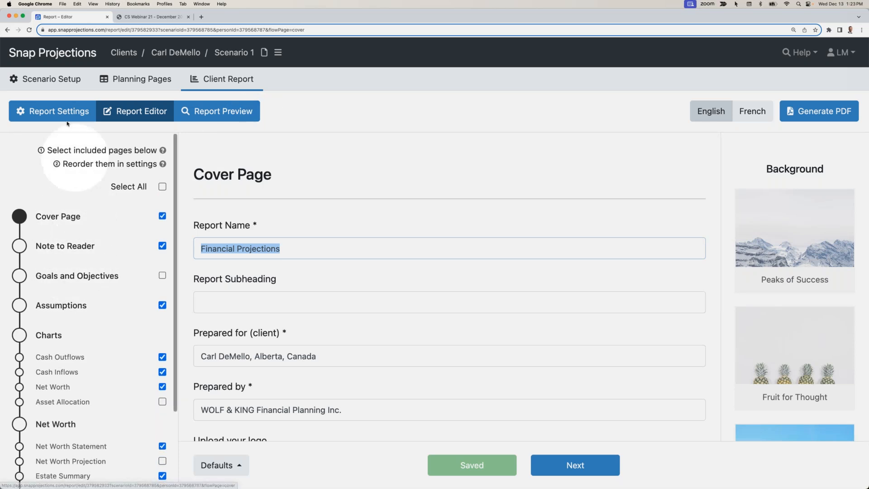
{"action": "left_click", "coordinate": [52, 113]}
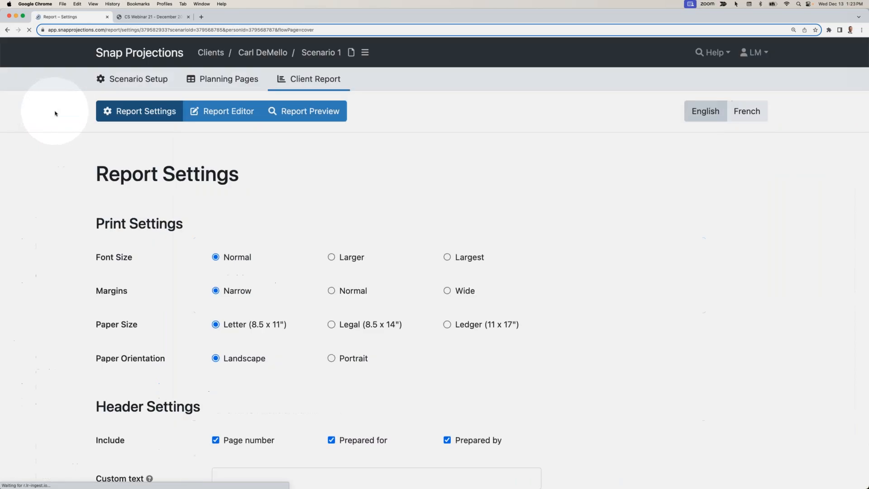
{"action": "scroll", "coordinate": [208, 231], "scroll_direction": "down", "scroll_amount": 10}
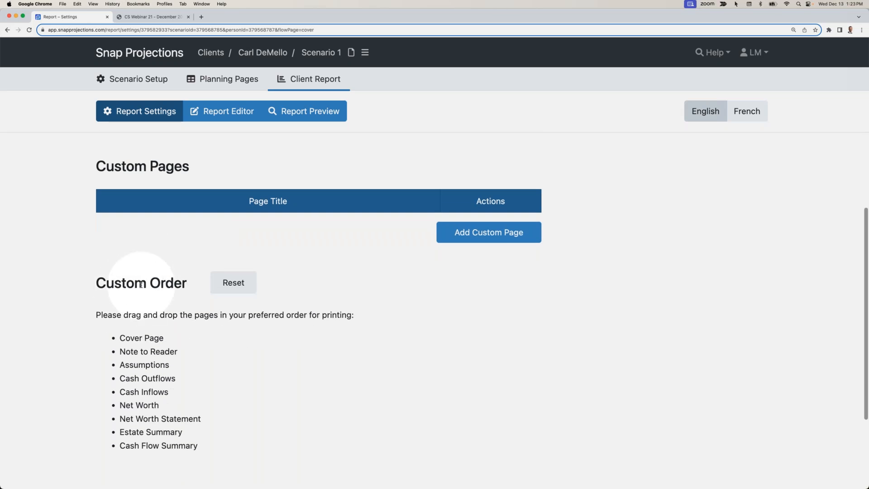
{"action": "scroll", "coordinate": [141, 284], "scroll_direction": "down", "scroll_amount": 2}
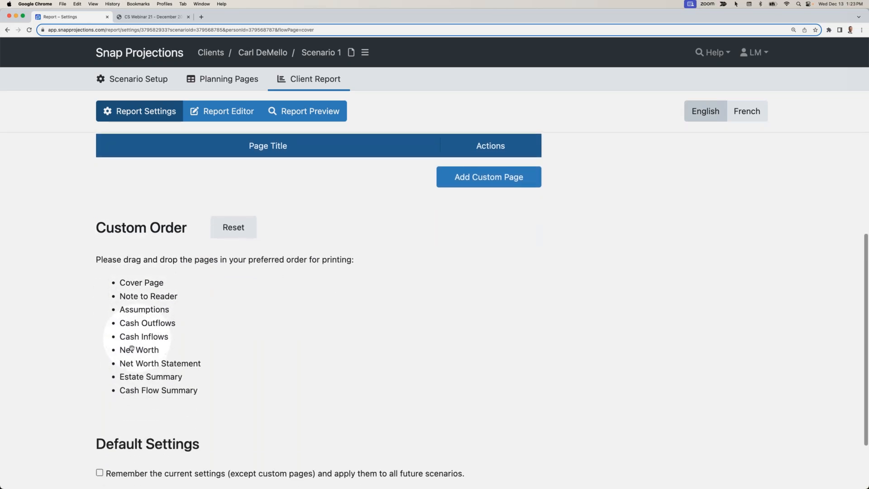
{"action": "left_click_drag", "start_coordinate": [138, 349], "coordinate": [143, 332]}
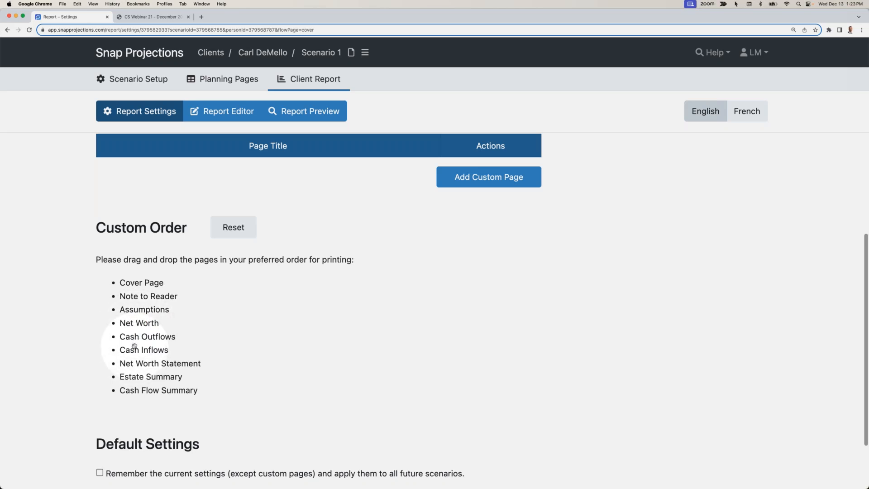
{"action": "scroll", "coordinate": [204, 263], "scroll_direction": "down", "scroll_amount": 2}
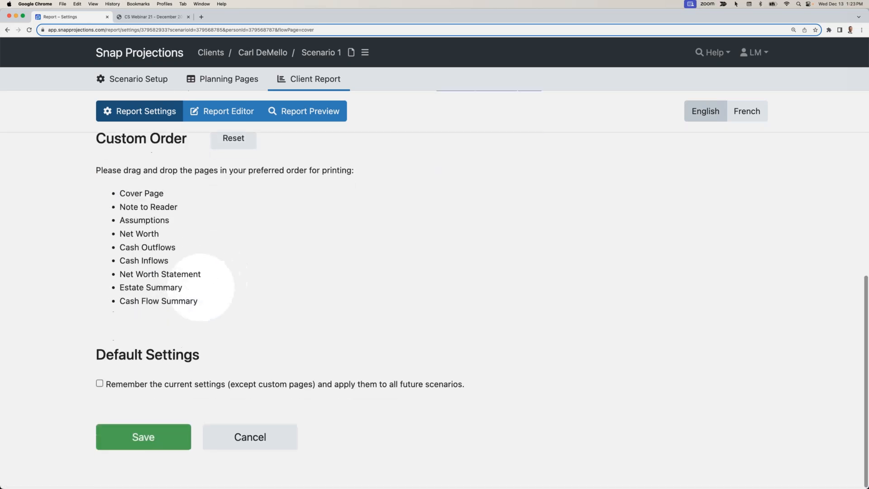
{"action": "left_click", "coordinate": [140, 437]}
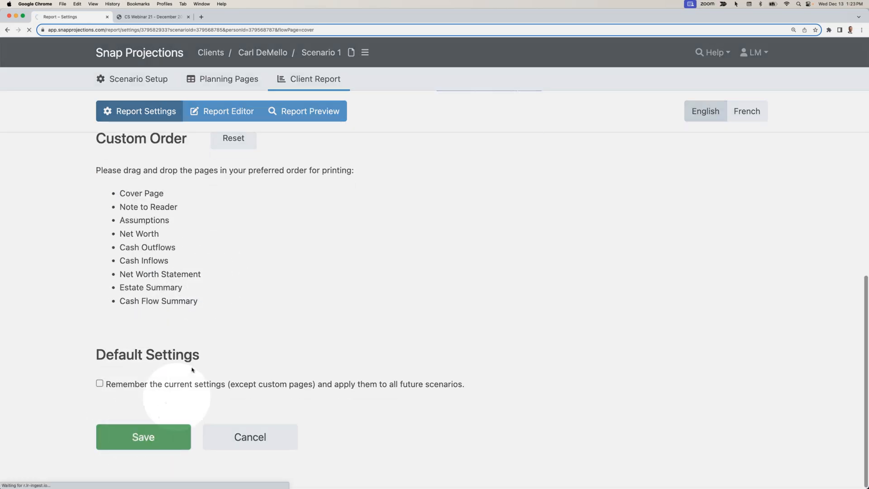
Preview the client report through the Assumptions and Net Worth pages to check the new page order.
{"action": "left_click", "coordinate": [235, 114]}
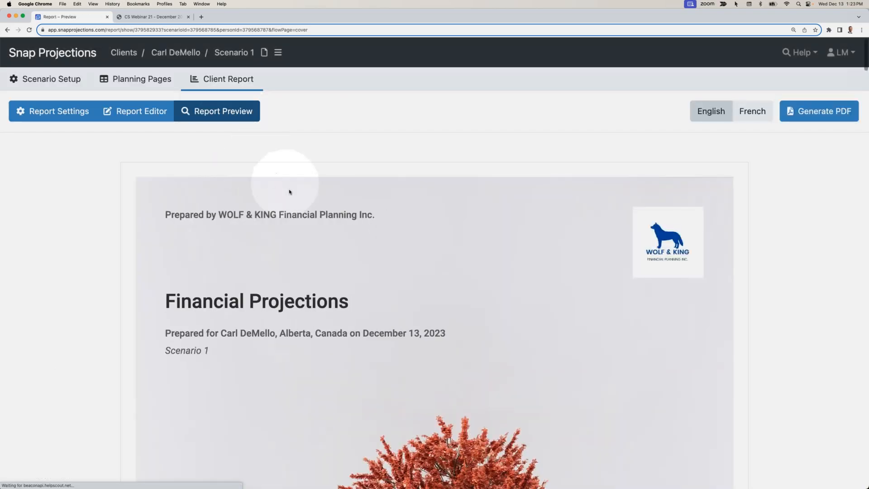
{"action": "scroll", "coordinate": [289, 192], "scroll_direction": "down", "scroll_amount": 10}
{"action": "scroll", "coordinate": [290, 192], "scroll_direction": "down", "scroll_amount": 15}
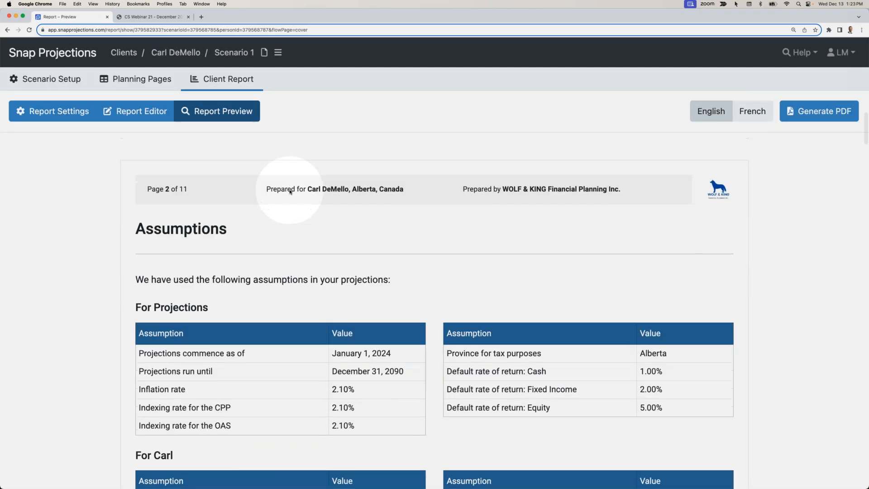
{"action": "scroll", "coordinate": [290, 192], "scroll_direction": "up", "scroll_amount": 6}
{"action": "scroll", "coordinate": [290, 192], "scroll_direction": "down", "scroll_amount": 5}
{"action": "scroll", "coordinate": [291, 245], "scroll_direction": "down", "scroll_amount": 4}
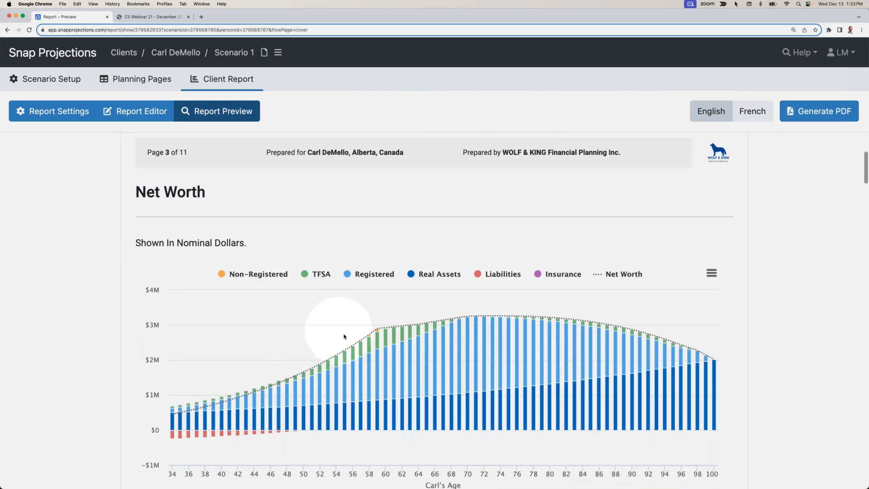
Return to the report settings and reset the custom page order to the original default.
{"action": "left_click", "coordinate": [71, 113]}
{"action": "scroll", "coordinate": [136, 217], "scroll_direction": "down", "scroll_amount": 8}
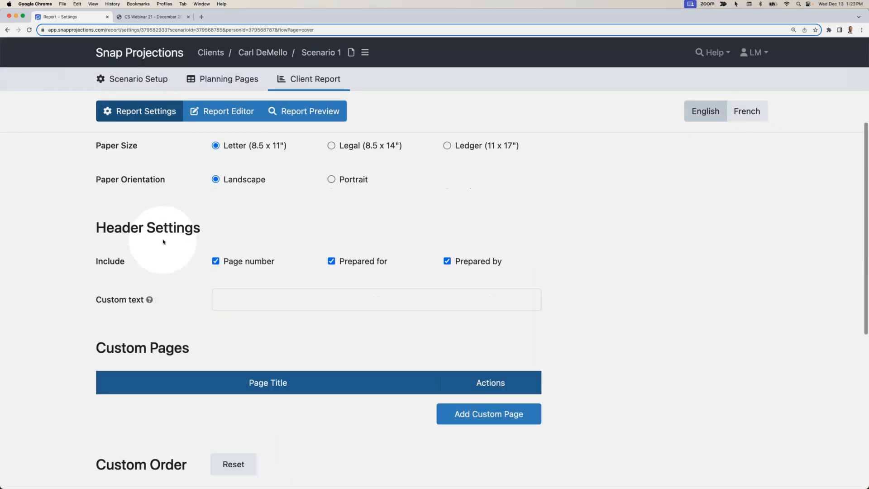
{"action": "scroll", "coordinate": [162, 242], "scroll_direction": "down", "scroll_amount": 2}
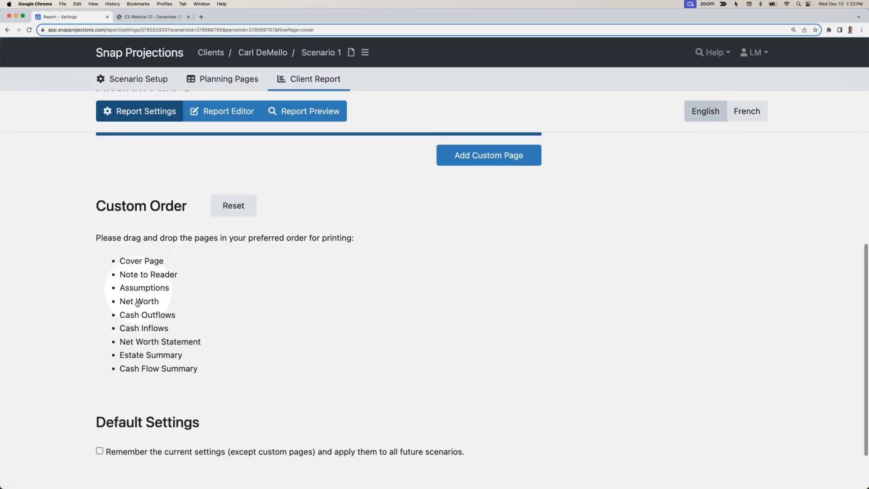
{"action": "scroll", "coordinate": [152, 446], "scroll_direction": "down", "scroll_amount": 3}
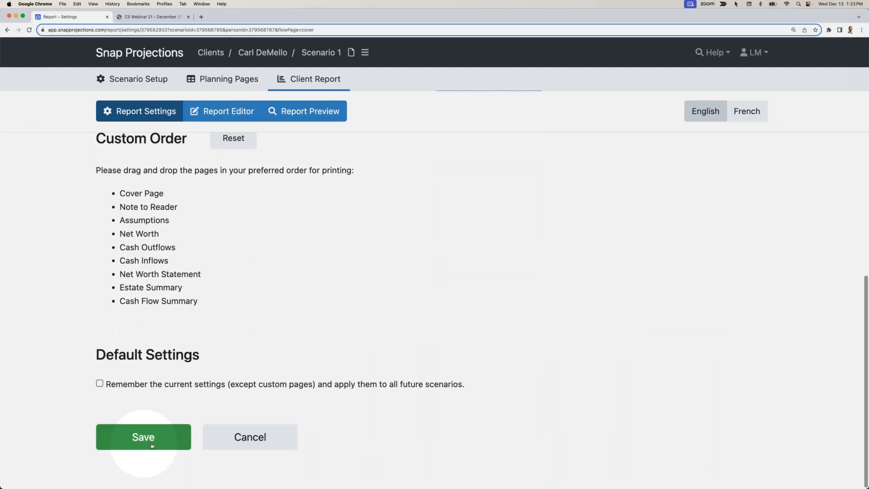
{"action": "scroll", "coordinate": [199, 243], "scroll_direction": "up", "scroll_amount": 3}
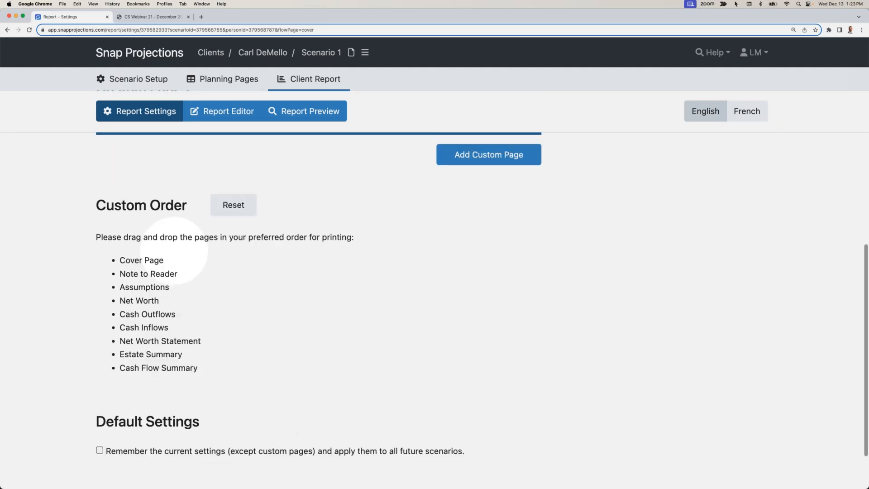
{"action": "left_click", "coordinate": [234, 211]}
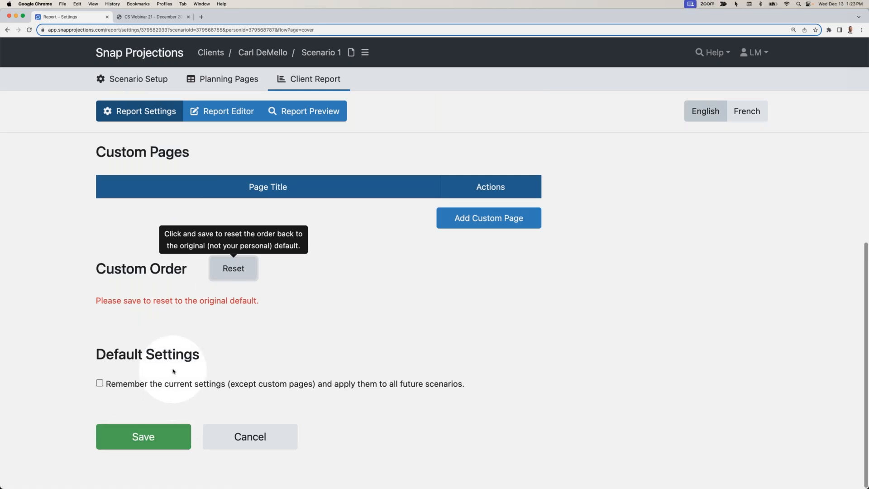
Look over the print, header and custom page settings and save the report settings with the reset order.
{"action": "scroll", "coordinate": [172, 371], "scroll_direction": "up", "scroll_amount": 1}
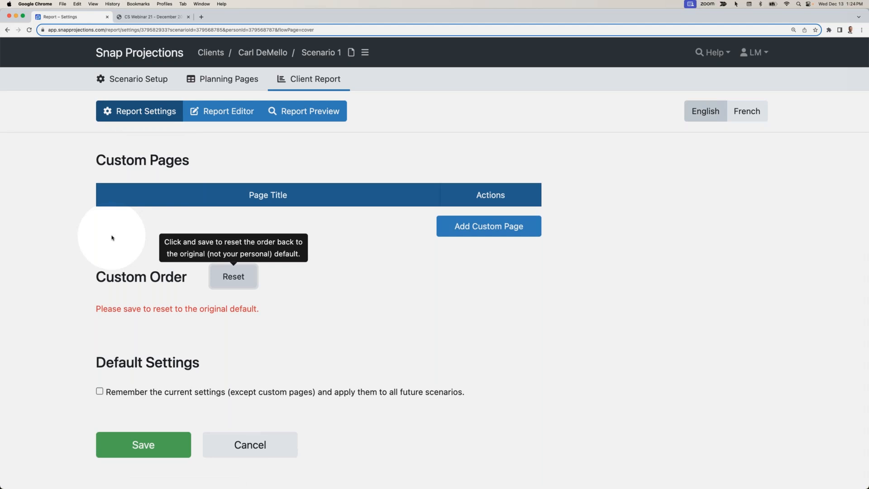
{"action": "scroll", "coordinate": [112, 238], "scroll_direction": "up", "scroll_amount": 2}
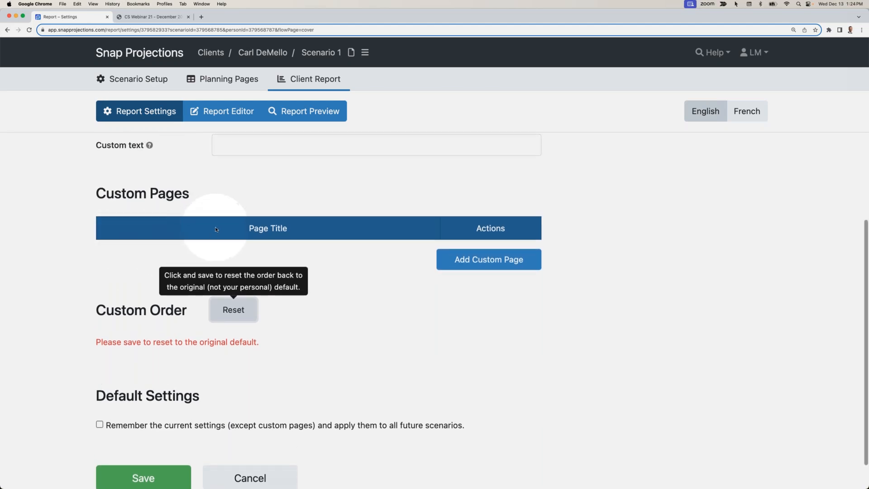
{"action": "scroll", "coordinate": [208, 232], "scroll_direction": "up", "scroll_amount": 10}
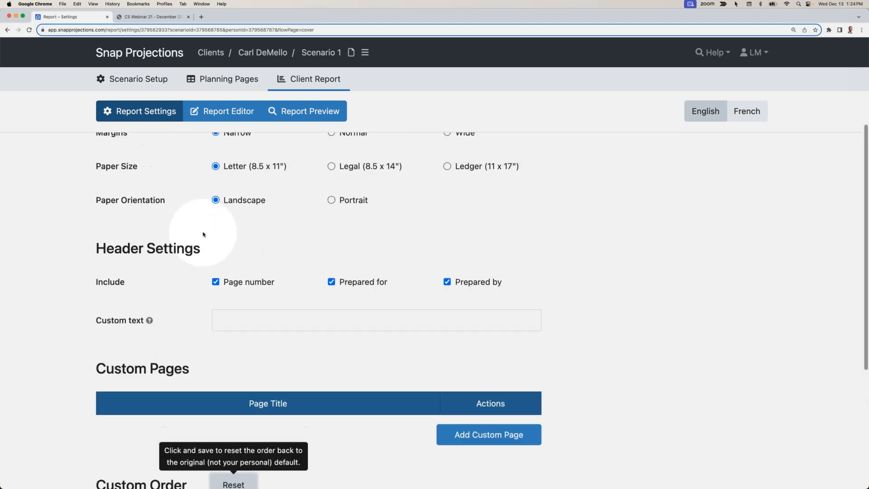
{"action": "scroll", "coordinate": [203, 234], "scroll_direction": "up", "scroll_amount": 2}
{"action": "scroll", "coordinate": [203, 235], "scroll_direction": "down", "scroll_amount": 6}
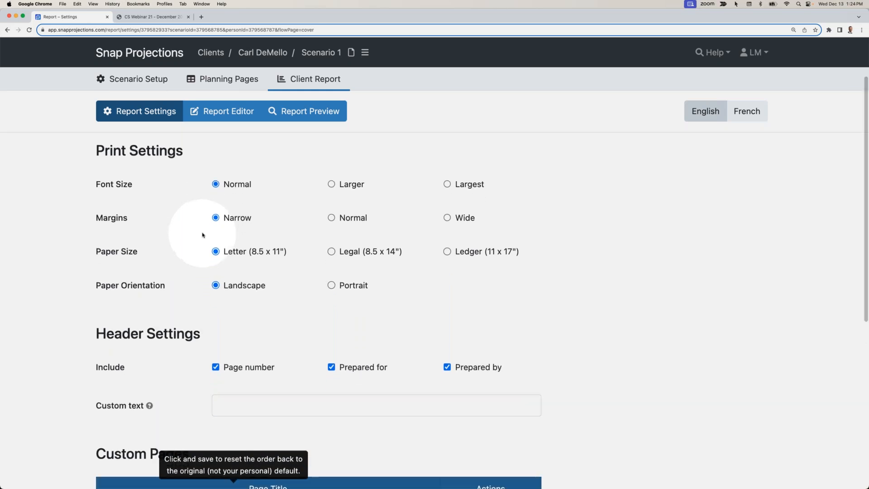
{"action": "scroll", "coordinate": [202, 235], "scroll_direction": "down", "scroll_amount": 3}
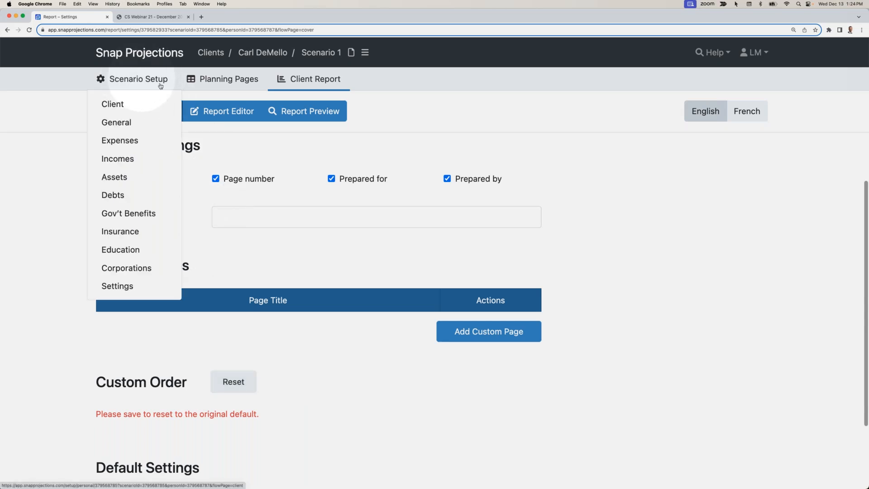
{"action": "scroll", "coordinate": [163, 337], "scroll_direction": "up", "scroll_amount": 1}
{"action": "scroll", "coordinate": [167, 342], "scroll_direction": "down", "scroll_amount": 3}
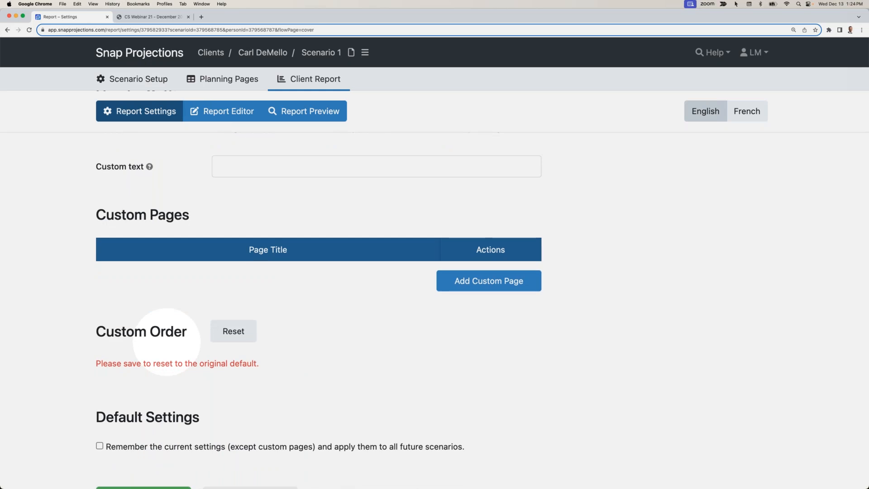
{"action": "scroll", "coordinate": [169, 344], "scroll_direction": "down", "scroll_amount": 3}
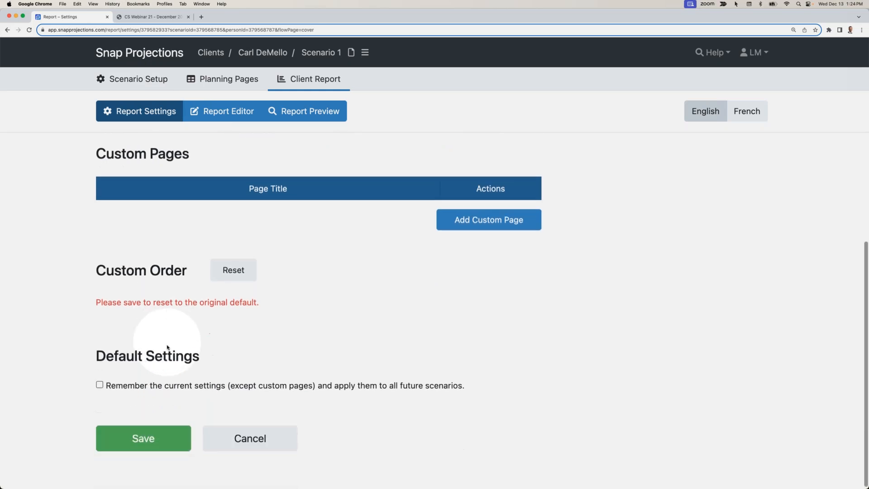
{"action": "left_click", "coordinate": [149, 435]}
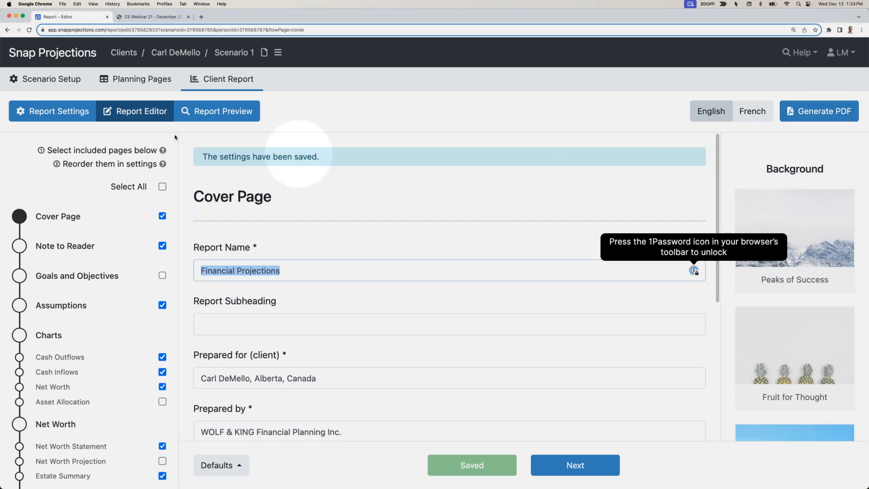
In the planning table, set real base expenses at age 34 to $60,000, copy them down to age 100 and run the scenario.
{"action": "left_click", "coordinate": [135, 82]}
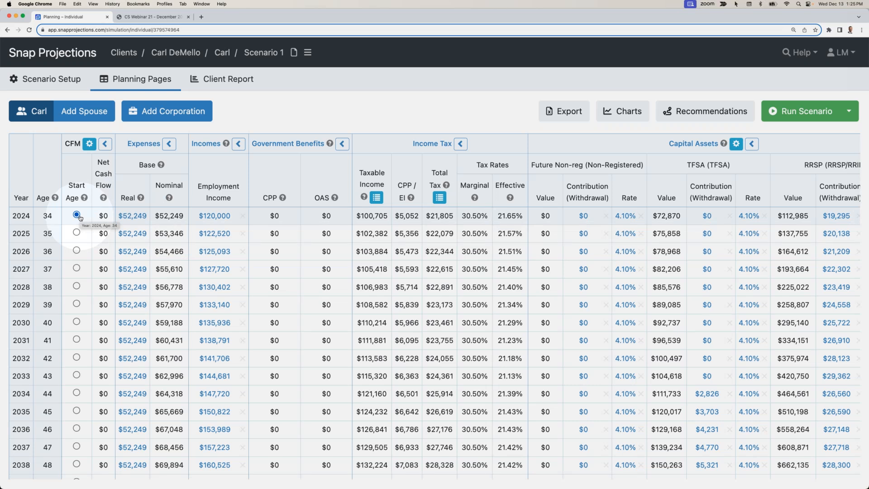
{"action": "left_click", "coordinate": [143, 217]}
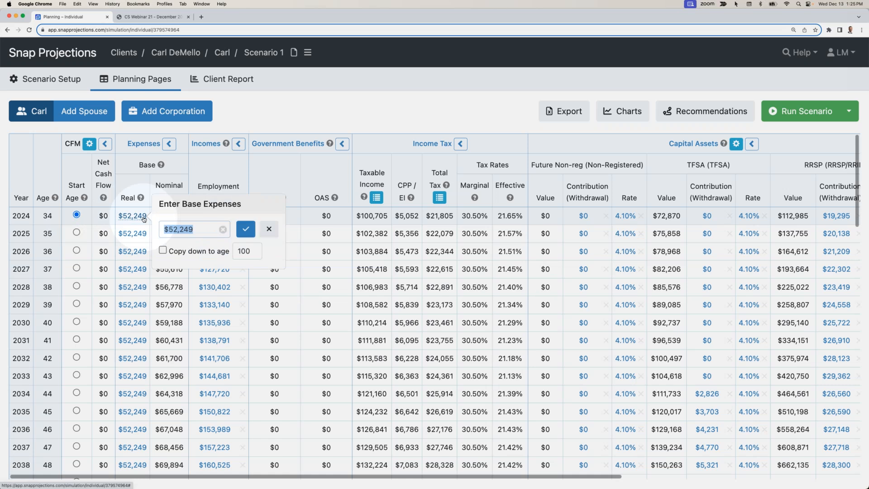
{"action": "type", "text": "60000"}
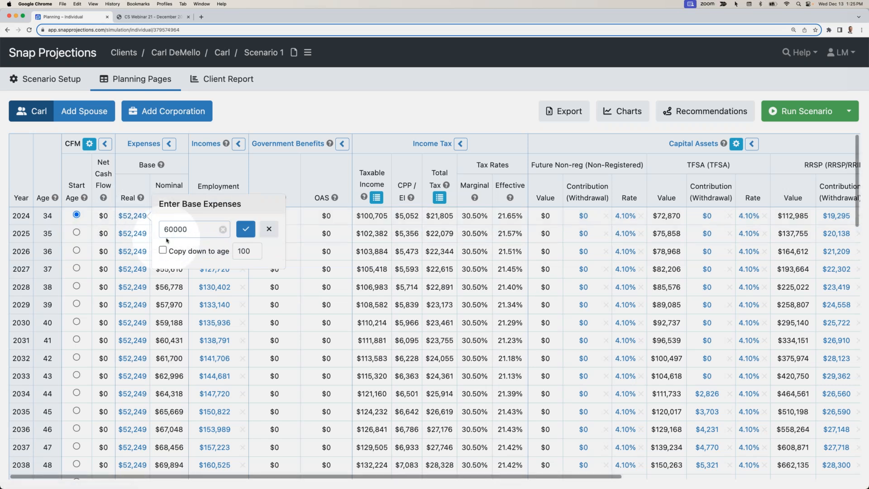
{"action": "left_click", "coordinate": [163, 252]}
{"action": "left_click", "coordinate": [246, 229]}
{"action": "left_click", "coordinate": [776, 113]}
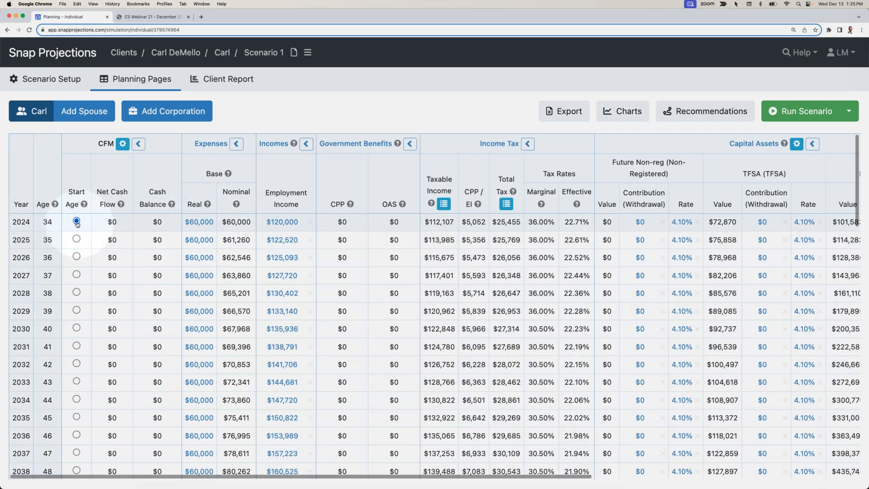
Review the capital asset columns of the planning table and inspect the RRSP contributions and available contribution room.
{"action": "scroll", "coordinate": [84, 222], "scroll_direction": "right", "scroll_amount": 10}
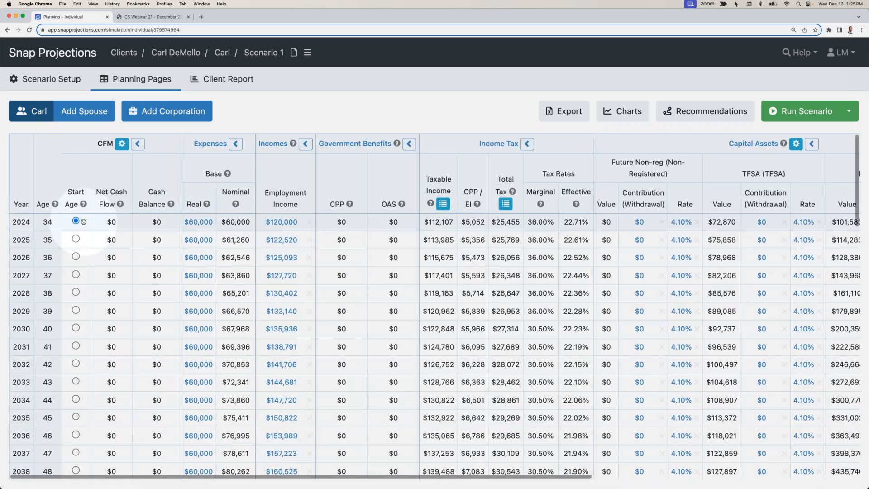
{"action": "scroll", "coordinate": [84, 222], "scroll_direction": "right", "scroll_amount": 2}
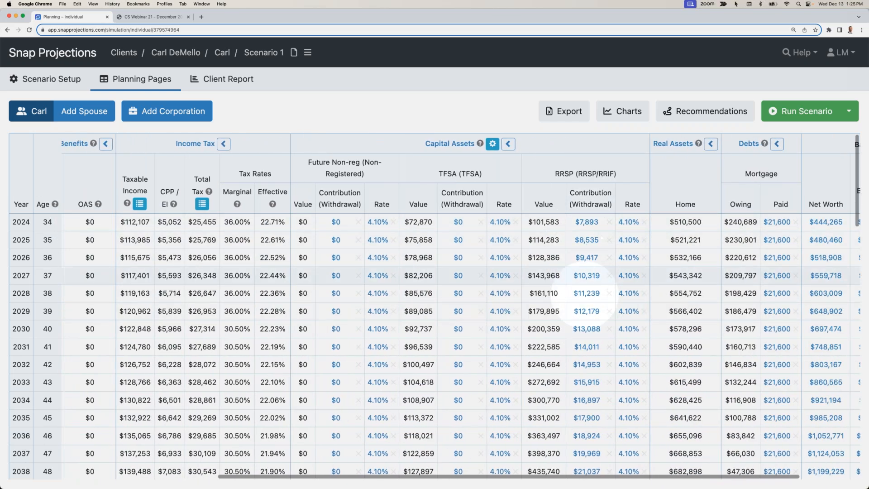
{"action": "scroll", "coordinate": [587, 347], "scroll_direction": "down", "scroll_amount": 2}
{"action": "scroll", "coordinate": [586, 352], "scroll_direction": "up", "scroll_amount": 2}
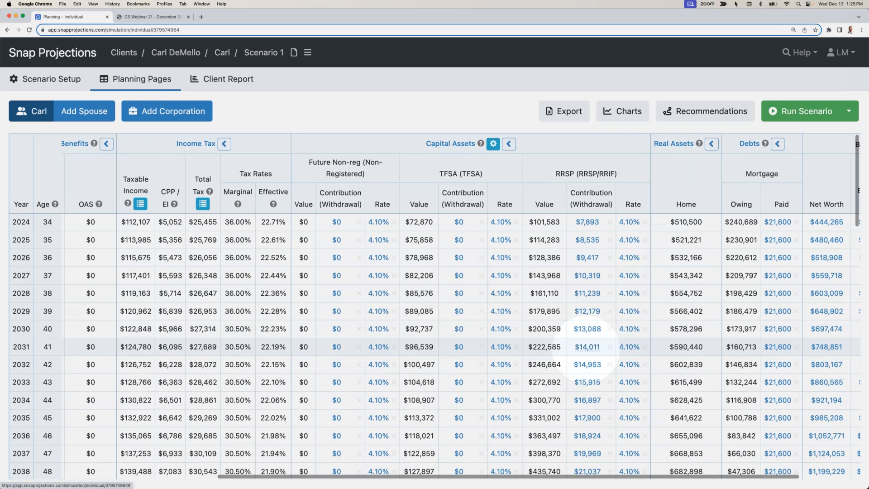
{"action": "mouse_move", "coordinate": [587, 351]}
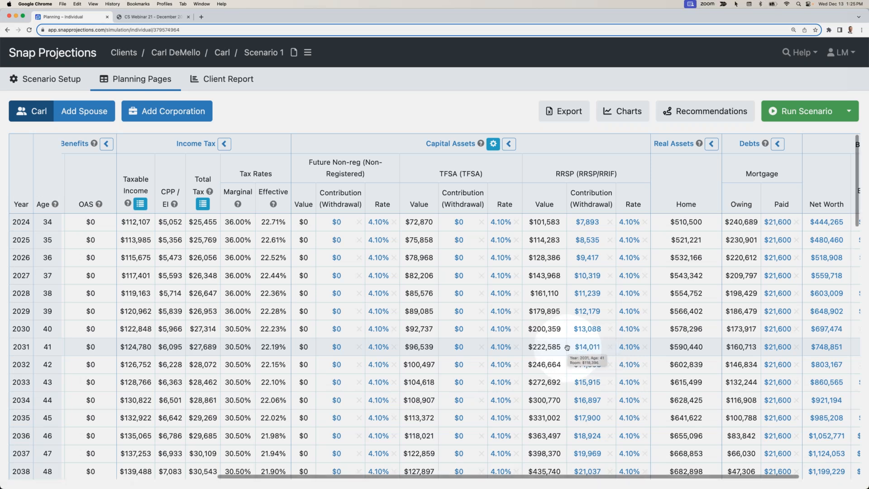
Set the real base expenses at age 34 to $40,000, copy them down to age 100 and run the scenario.
{"action": "scroll", "coordinate": [566, 344], "scroll_direction": "left", "scroll_amount": 5}
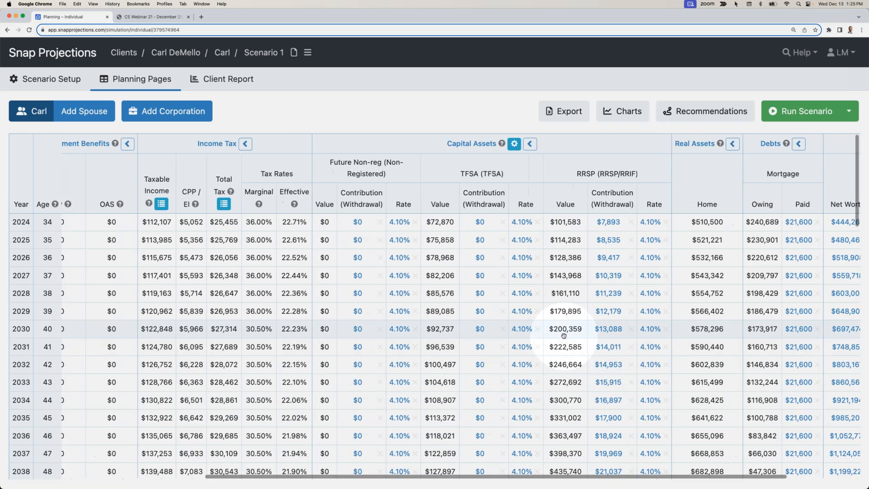
{"action": "scroll", "coordinate": [564, 336], "scroll_direction": "left", "scroll_amount": 5}
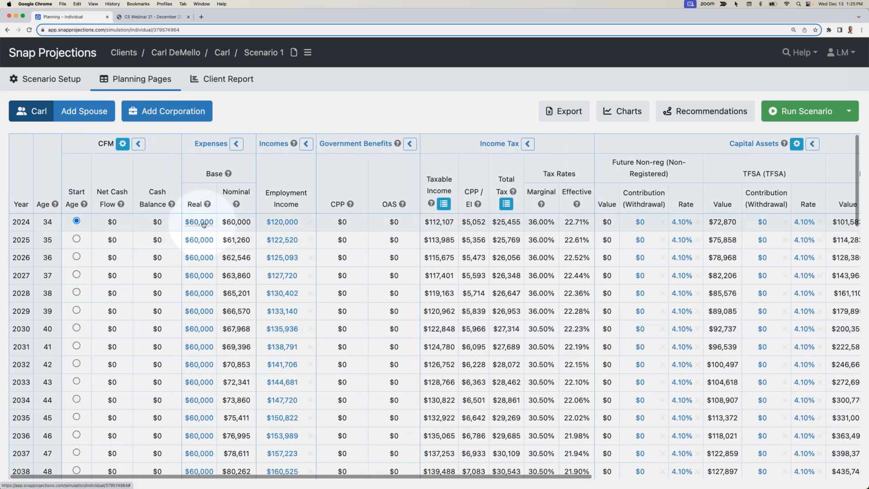
{"action": "left_click", "coordinate": [204, 222]}
{"action": "type", "text": "40000"}
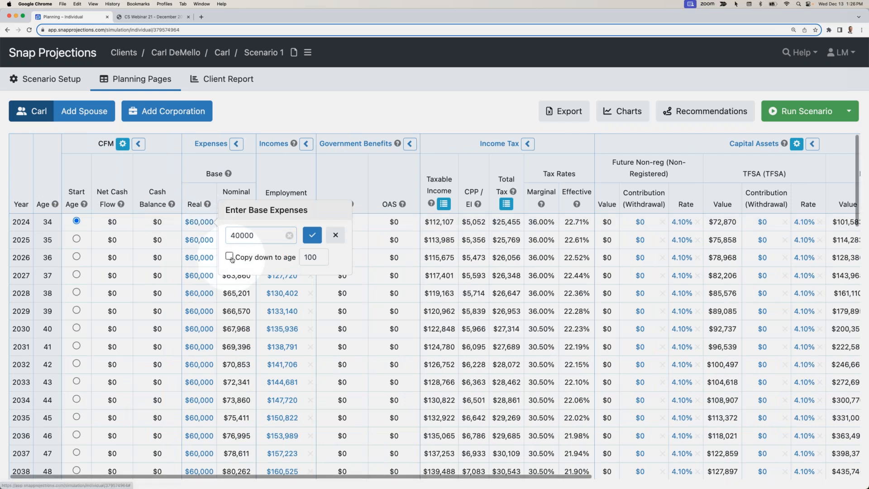
{"action": "left_click", "coordinate": [312, 235]}
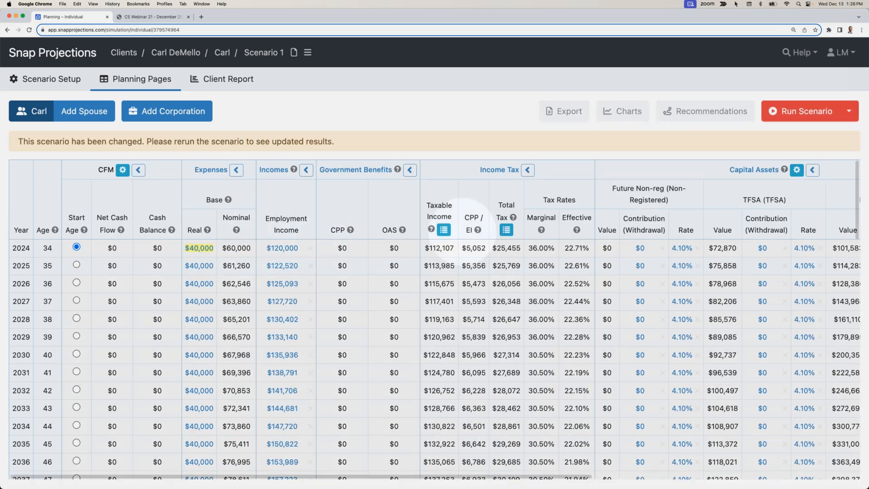
{"action": "left_click", "coordinate": [790, 115]}
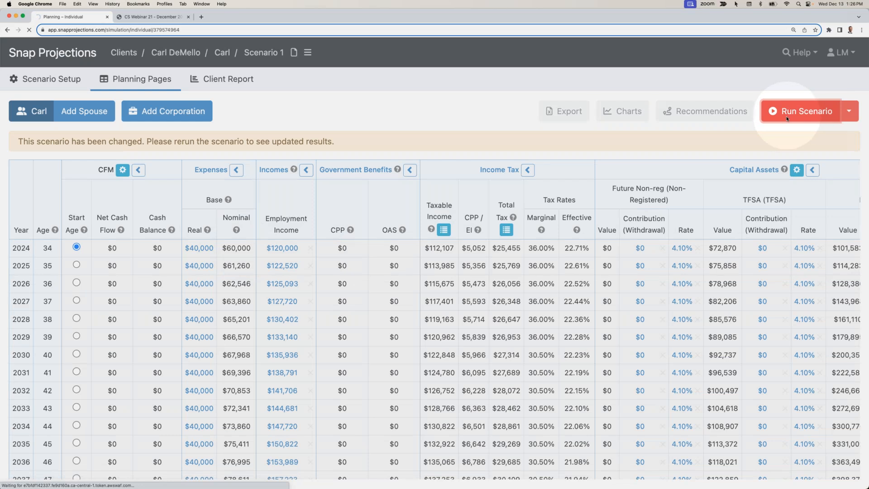
Examine the RRSP, TFSA and non-registered contributions in the capital asset columns, including the RRSP room at age 34 and the start age setting.
{"action": "scroll", "coordinate": [649, 232], "scroll_direction": "right", "scroll_amount": 5}
{"action": "scroll", "coordinate": [649, 232], "scroll_direction": "left", "scroll_amount": 5}
{"action": "scroll", "coordinate": [652, 231], "scroll_direction": "right", "scroll_amount": 3}
{"action": "scroll", "coordinate": [652, 231], "scroll_direction": "right", "scroll_amount": 3}
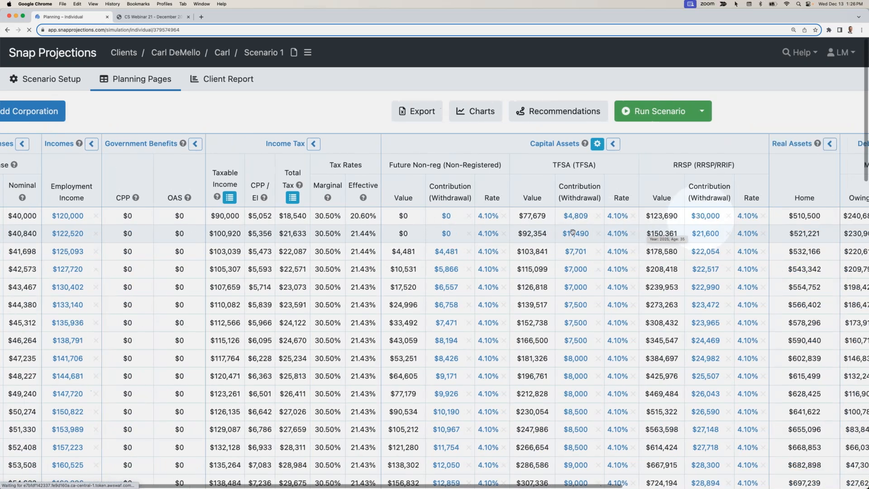
{"action": "scroll", "coordinate": [670, 233], "scroll_direction": "left", "scroll_amount": 6}
{"action": "scroll", "coordinate": [674, 228], "scroll_direction": "right", "scroll_amount": 4}
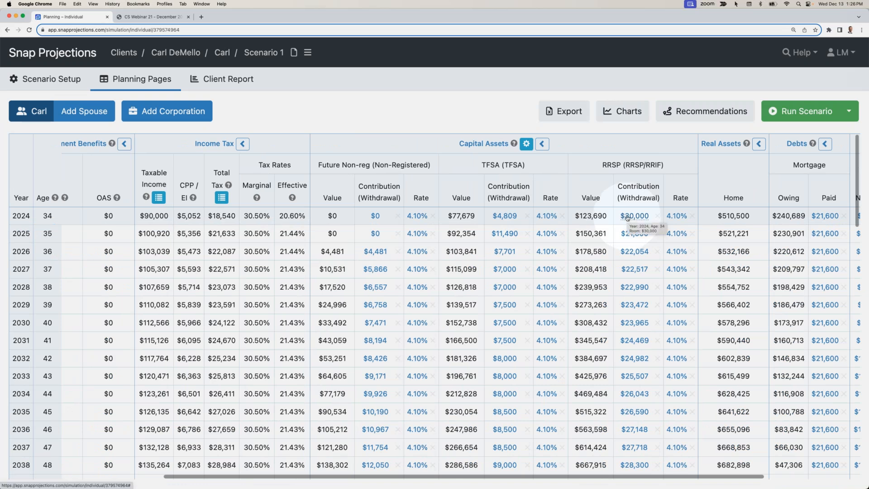
{"action": "mouse_move", "coordinate": [634, 220]}
{"action": "scroll", "coordinate": [635, 222], "scroll_direction": "left", "scroll_amount": 5}
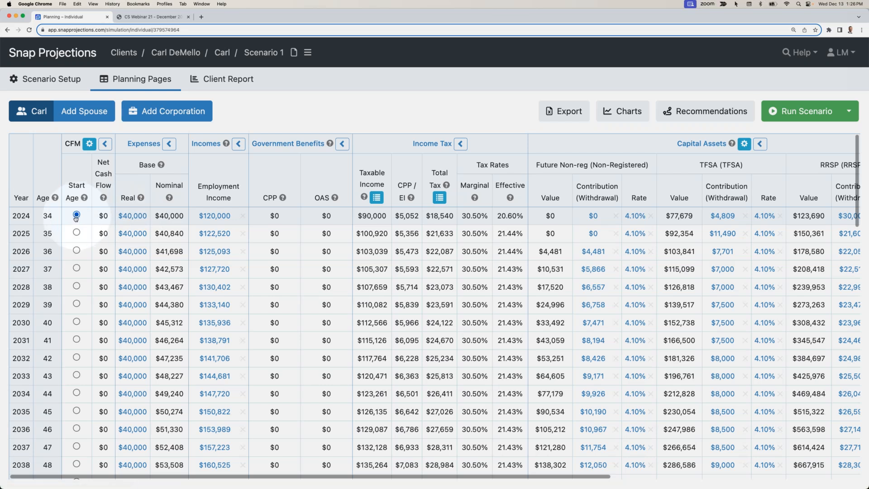
{"action": "scroll", "coordinate": [168, 215], "scroll_direction": "right", "scroll_amount": 10}
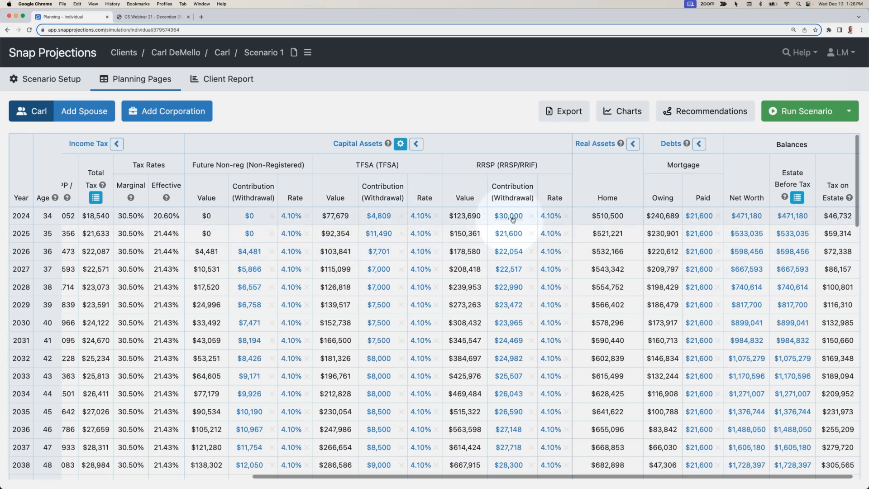
{"action": "mouse_move", "coordinate": [511, 221]}
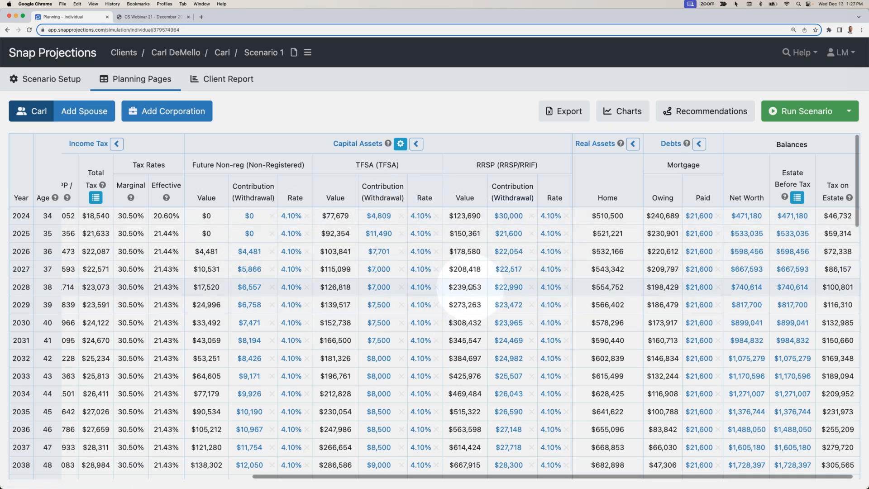
Set the cash flow management start age to 60, run the scenario and check the capital asset contributions.
{"action": "scroll", "coordinate": [471, 286], "scroll_direction": "left", "scroll_amount": 15}
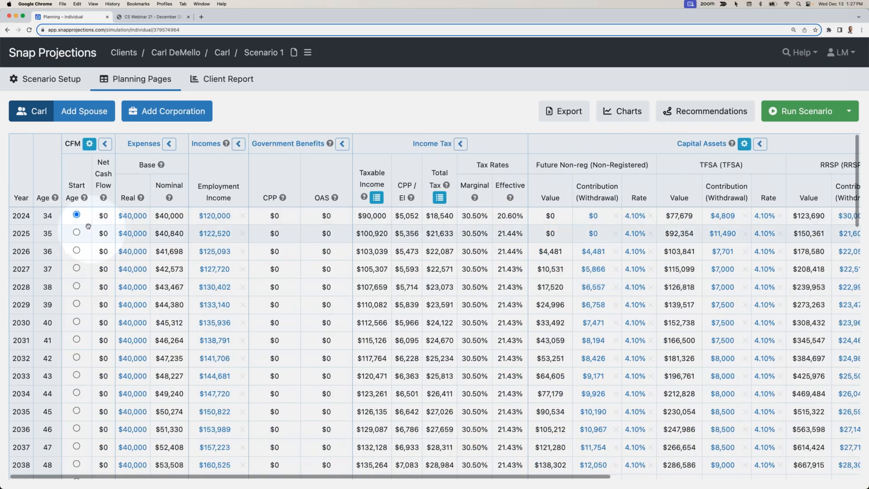
{"action": "scroll", "coordinate": [77, 217], "scroll_direction": "down", "scroll_amount": 10}
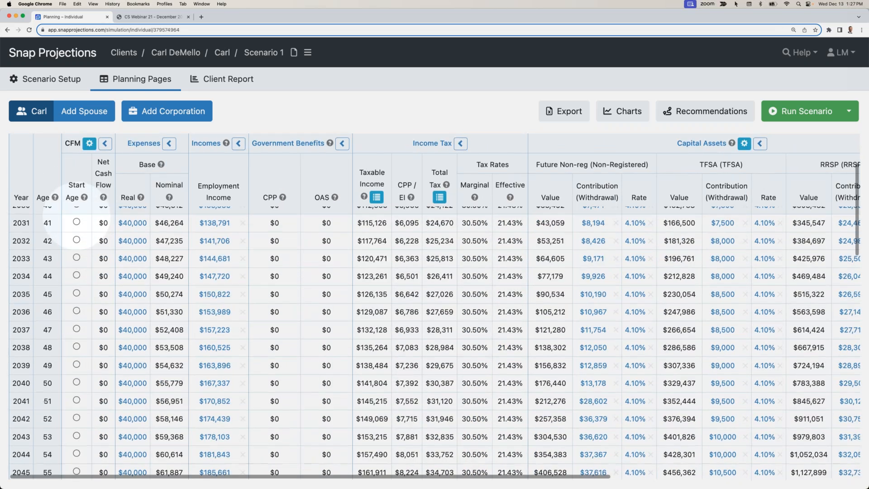
{"action": "left_click", "coordinate": [76, 346]}
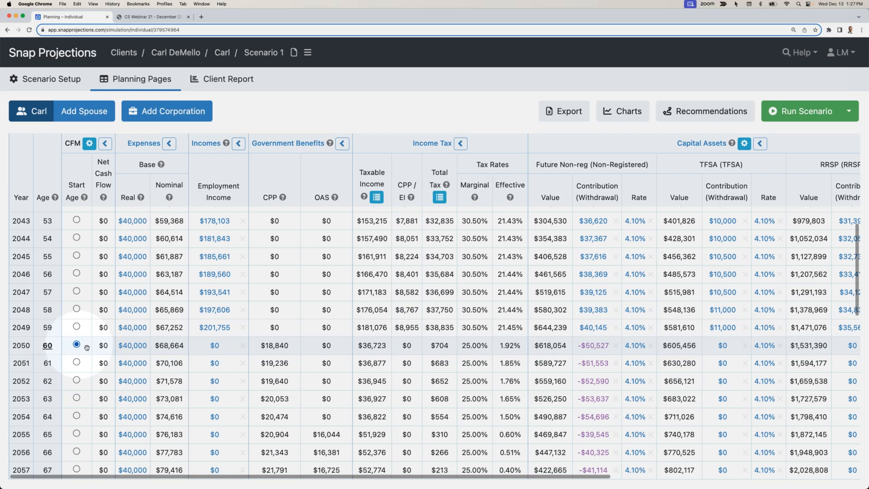
{"action": "left_click", "coordinate": [788, 115]}
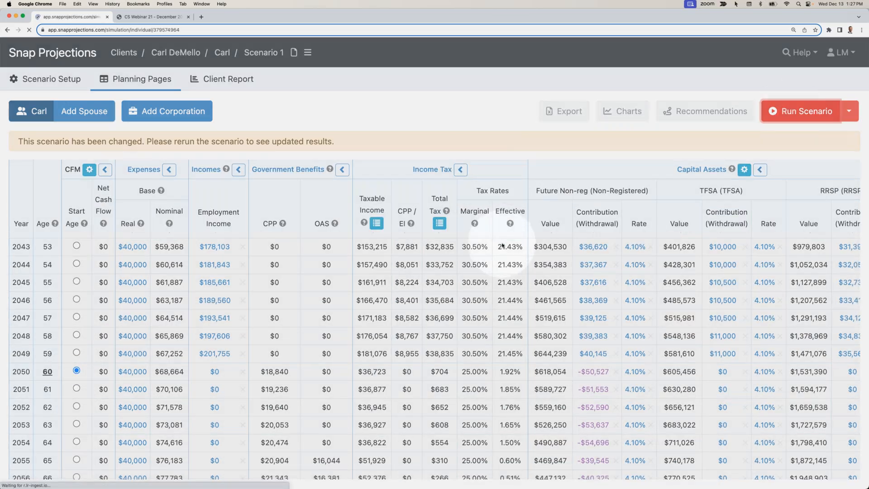
{"action": "scroll", "coordinate": [502, 249], "scroll_direction": "right", "scroll_amount": 3}
{"action": "scroll", "coordinate": [500, 248], "scroll_direction": "down", "scroll_amount": 10}
{"action": "scroll", "coordinate": [500, 247], "scroll_direction": "right", "scroll_amount": 5}
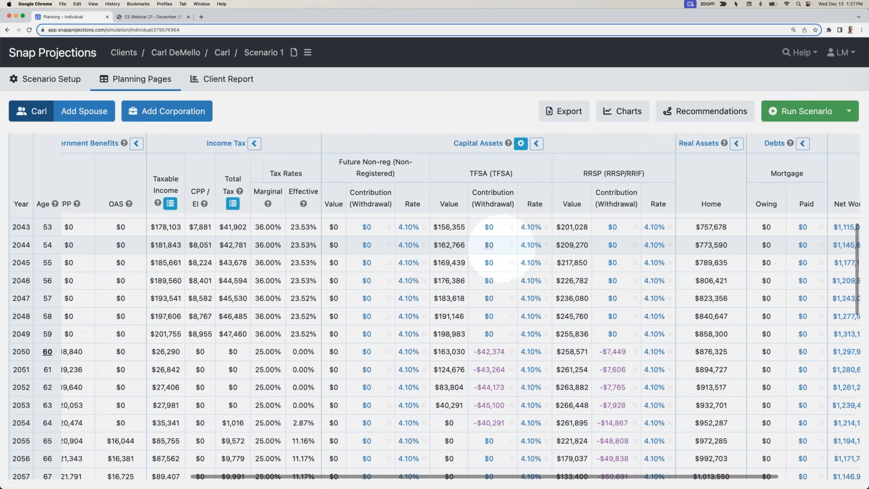
Enter a $6,000 TFSA contribution at age 34, copy it down to age 59, run the scenario and check the later years.
{"action": "scroll", "coordinate": [499, 242], "scroll_direction": "up", "scroll_amount": 10}
{"action": "left_click", "coordinate": [392, 222]}
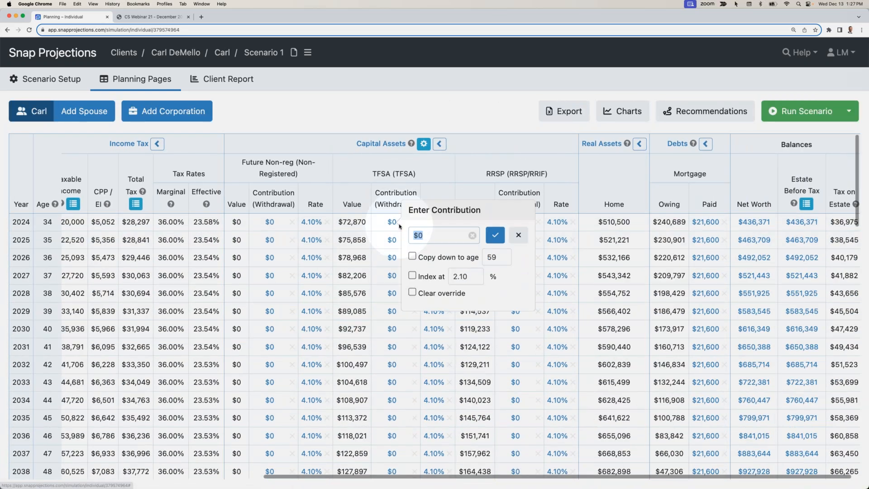
{"action": "type", "text": "6000"}
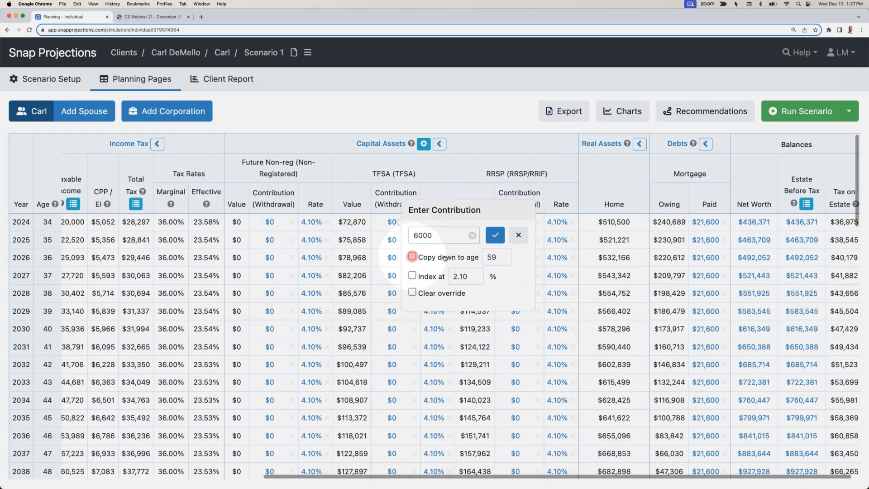
{"action": "left_click", "coordinate": [495, 235]}
{"action": "left_click", "coordinate": [776, 115]}
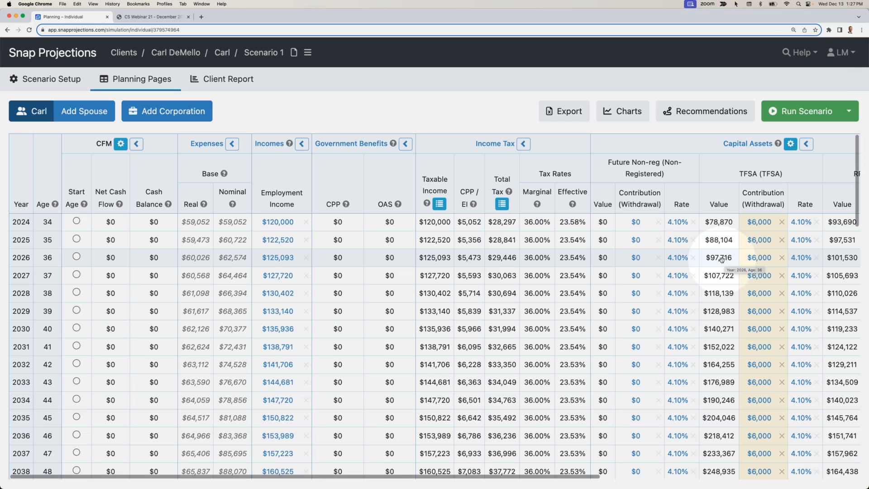
{"action": "scroll", "coordinate": [722, 258], "scroll_direction": "down", "scroll_amount": 10}
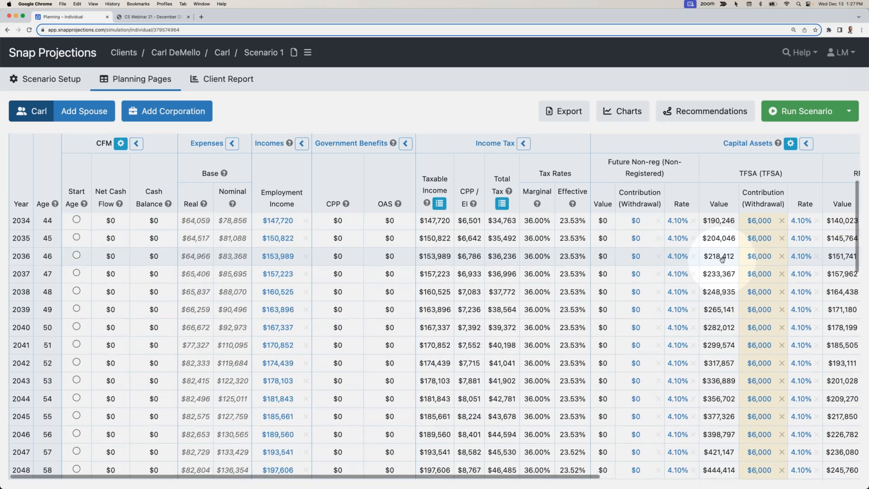
{"action": "scroll", "coordinate": [723, 260], "scroll_direction": "right", "scroll_amount": 3}
{"action": "scroll", "coordinate": [722, 260], "scroll_direction": "right", "scroll_amount": 5}
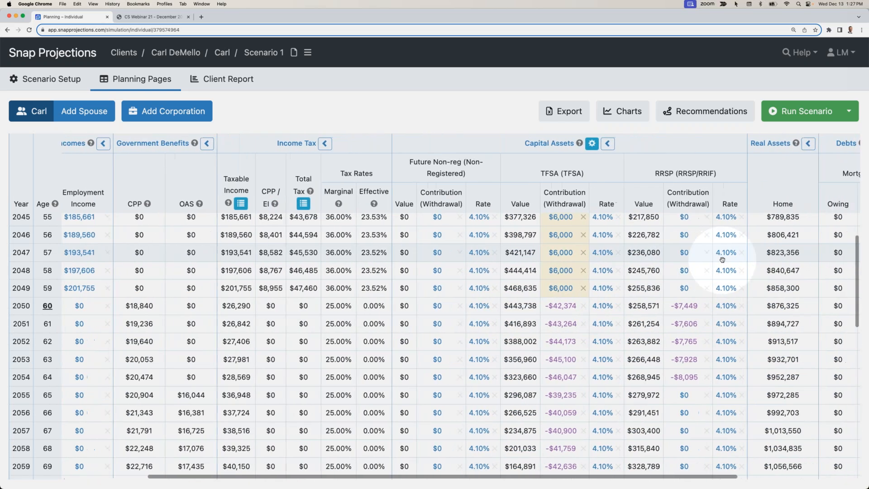
Clear the TFSA contribution override from age 34 to 59, set the cash flow management start age to 34 and run the scenario.
{"action": "scroll", "coordinate": [723, 260], "scroll_direction": "left", "scroll_amount": 8}
{"action": "scroll", "coordinate": [670, 249], "scroll_direction": "up", "scroll_amount": 10}
{"action": "left_click", "coordinate": [749, 222]}
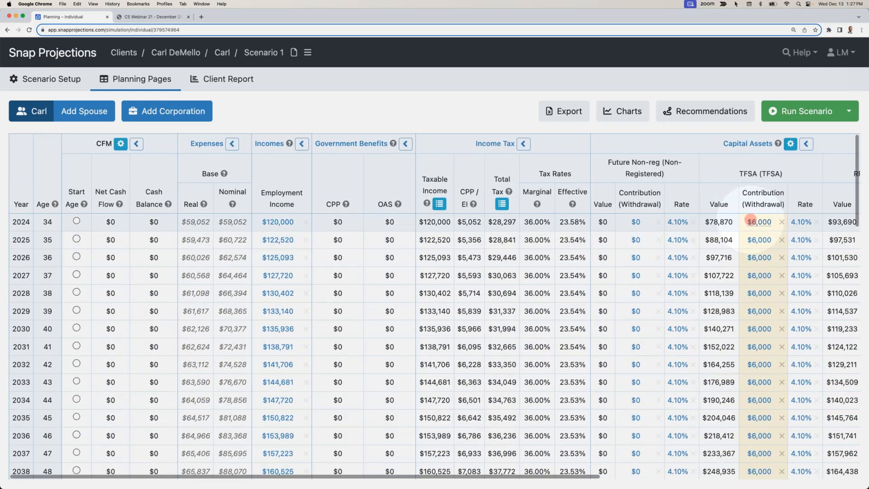
{"action": "left_click", "coordinate": [750, 235]}
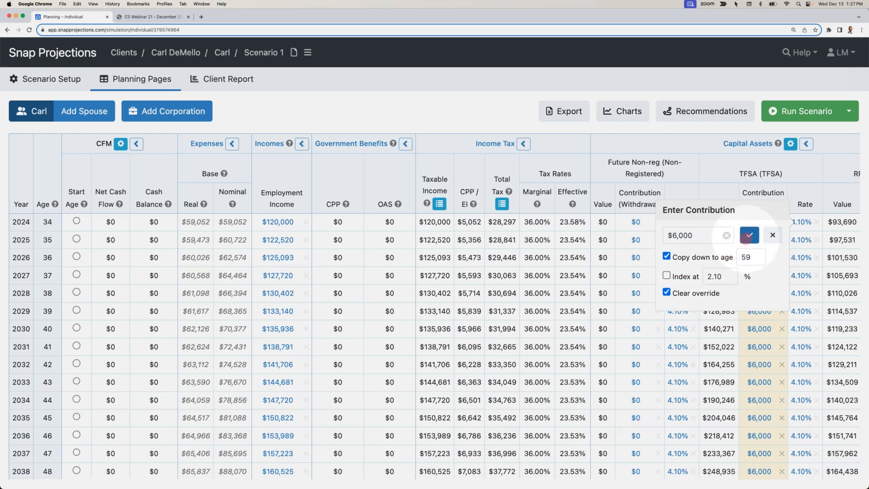
{"action": "left_click", "coordinate": [76, 247]}
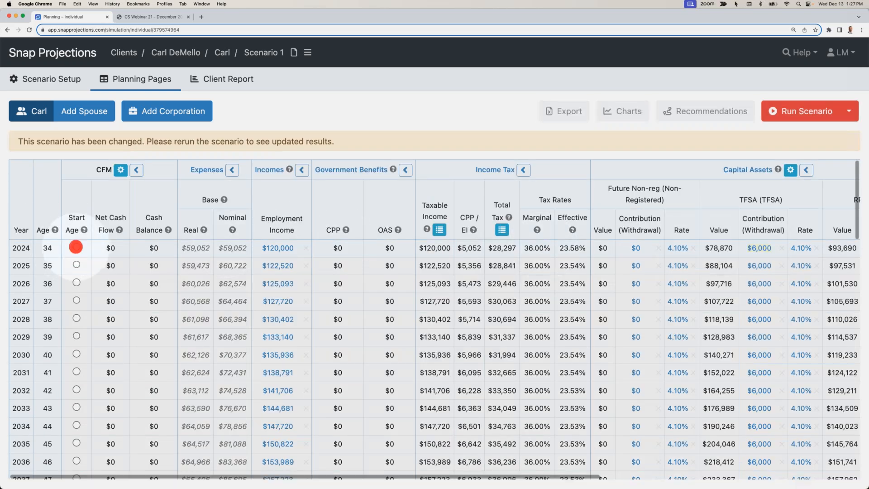
{"action": "left_click", "coordinate": [796, 113]}
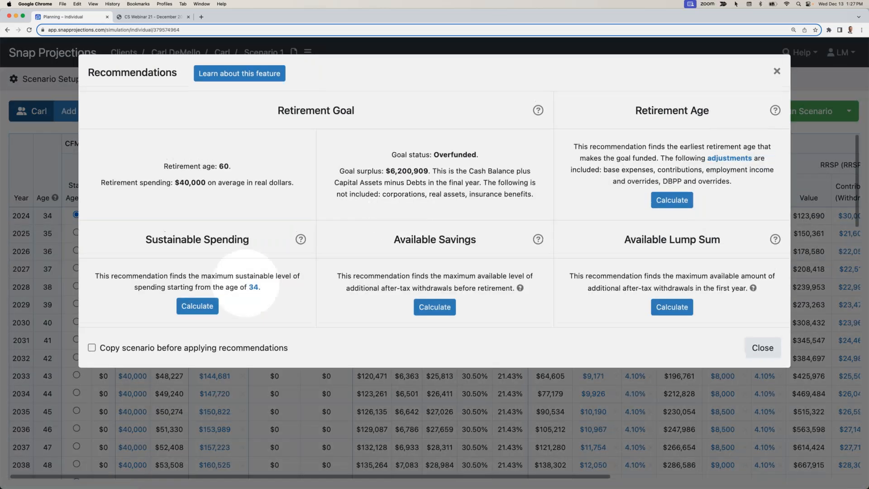
Calculate the sustainable spending recommendation starting from age 34 and apply it to the scenario.
{"action": "left_click", "coordinate": [196, 306]}
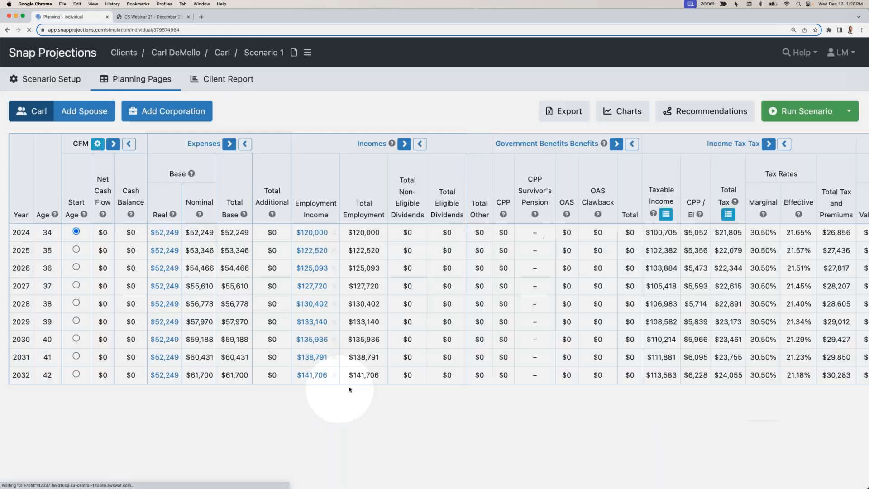
{"action": "scroll", "coordinate": [472, 373], "scroll_direction": "down", "scroll_amount": 10}
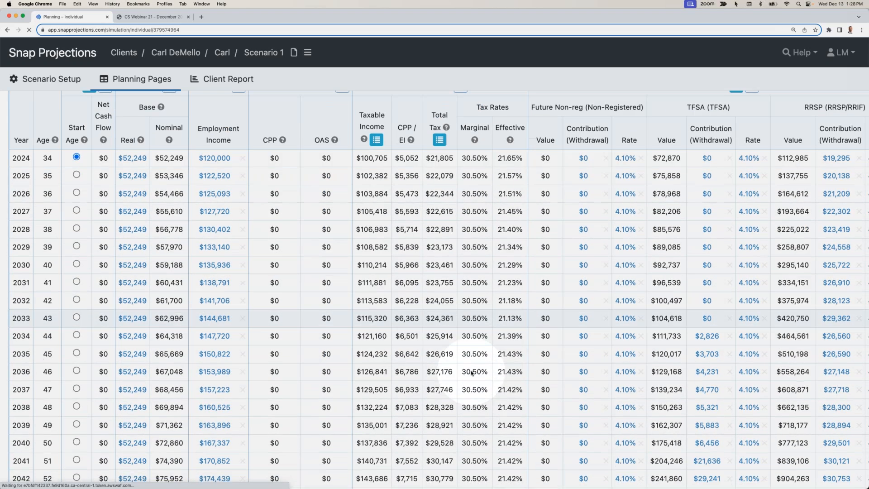
{"action": "scroll", "coordinate": [471, 369], "scroll_direction": "down", "scroll_amount": 2}
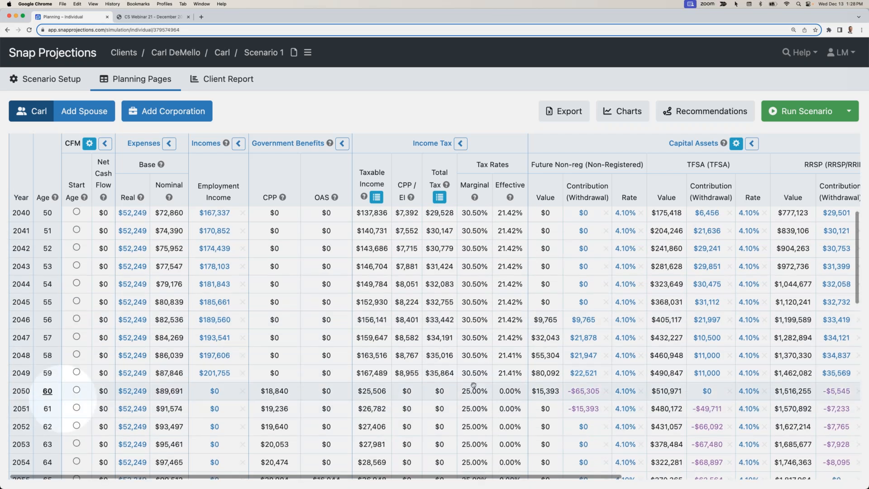
Examine the non-registered, TFSA and RRSP withdrawals from retirement at age 60 onward, along with taxable income and tax rates.
{"action": "scroll", "coordinate": [473, 378], "scroll_direction": "right", "scroll_amount": 10}
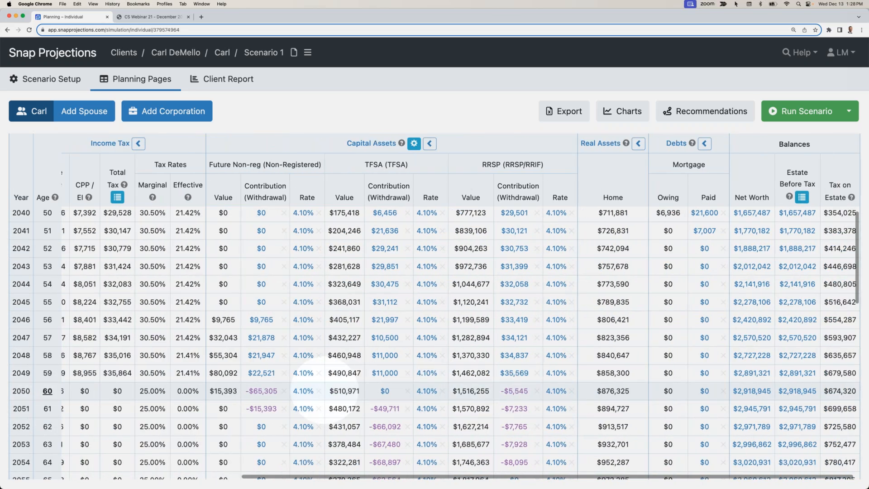
{"action": "scroll", "coordinate": [268, 389], "scroll_direction": "down", "scroll_amount": 2}
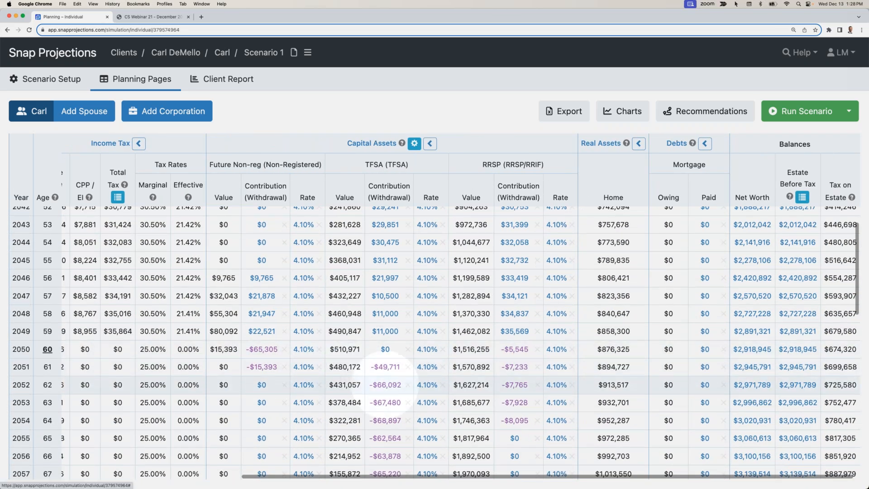
{"action": "scroll", "coordinate": [386, 388], "scroll_direction": "down", "scroll_amount": 5}
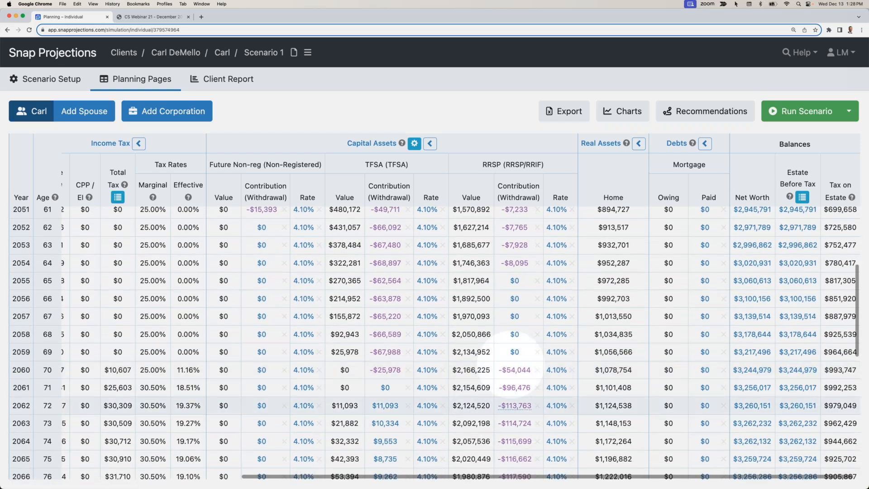
{"action": "scroll", "coordinate": [513, 390], "scroll_direction": "up", "scroll_amount": 4}
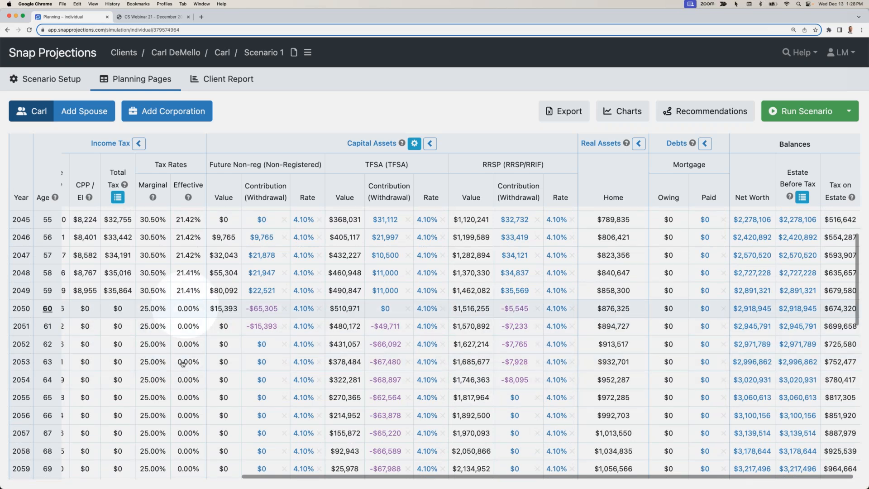
{"action": "scroll", "coordinate": [271, 326], "scroll_direction": "left", "scroll_amount": 3}
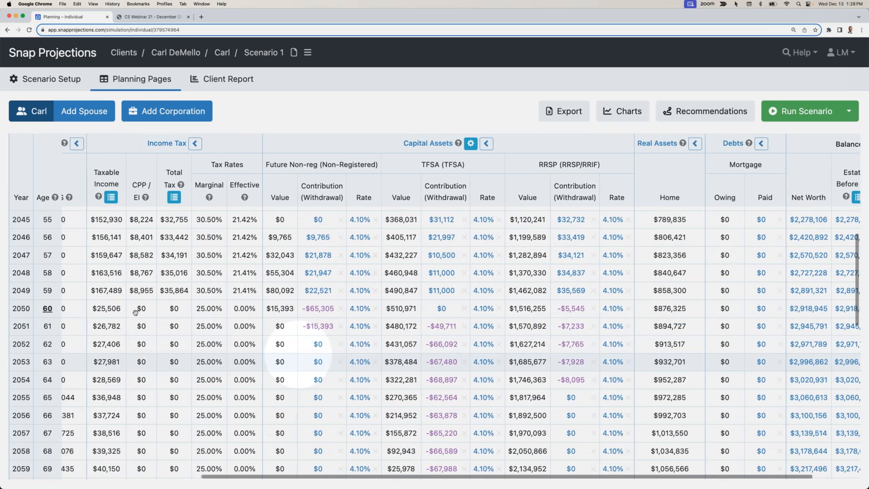
{"action": "scroll", "coordinate": [408, 317], "scroll_direction": "right", "scroll_amount": 3}
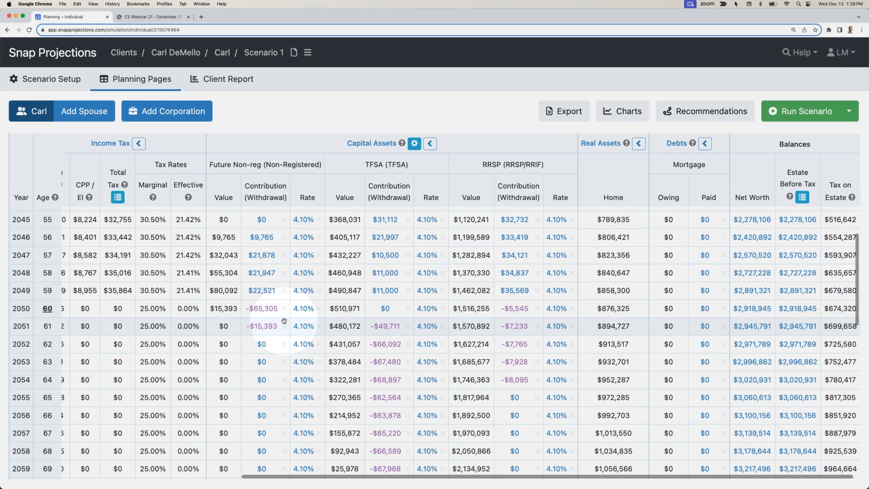
{"action": "scroll", "coordinate": [391, 360], "scroll_direction": "down", "scroll_amount": 1}
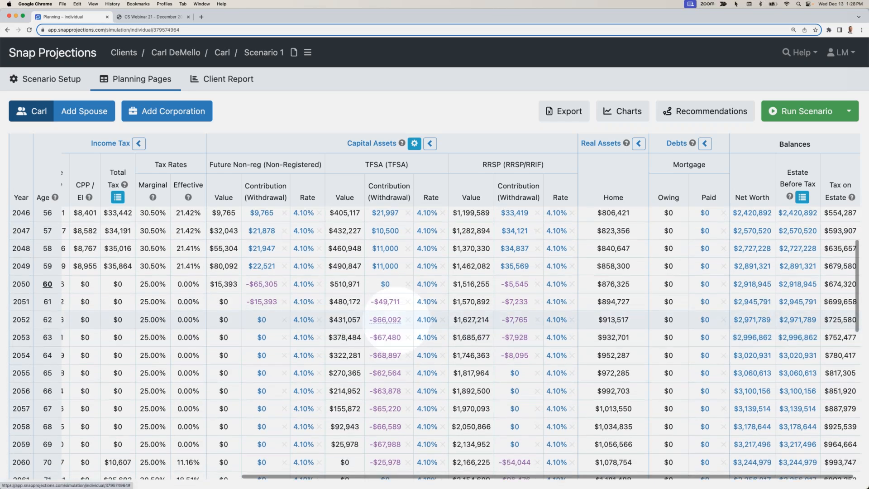
{"action": "scroll", "coordinate": [389, 362], "scroll_direction": "down", "scroll_amount": 1}
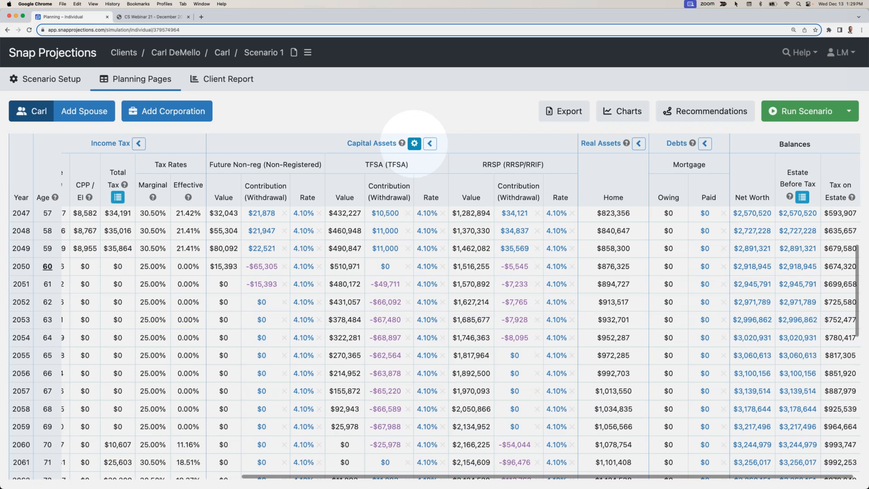
Show the CFM Order column for this scenario in the Capital Assets settings and save.
{"action": "left_click", "coordinate": [415, 143]}
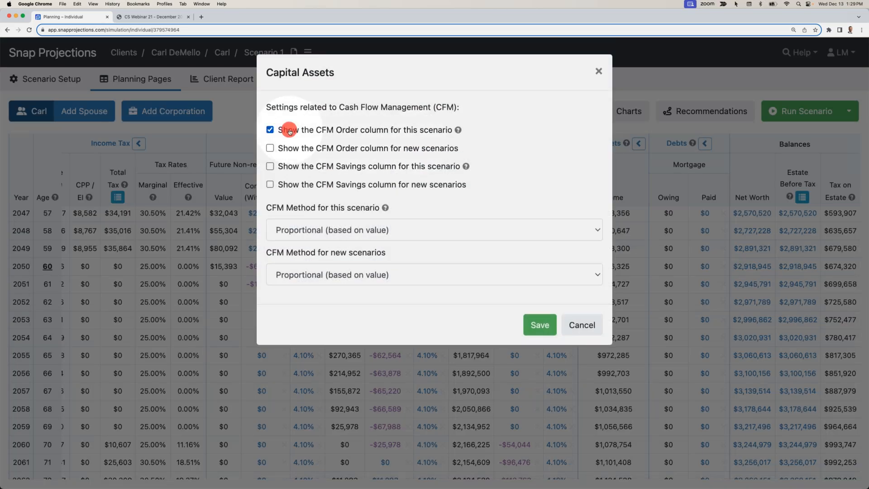
{"action": "left_click", "coordinate": [539, 324]}
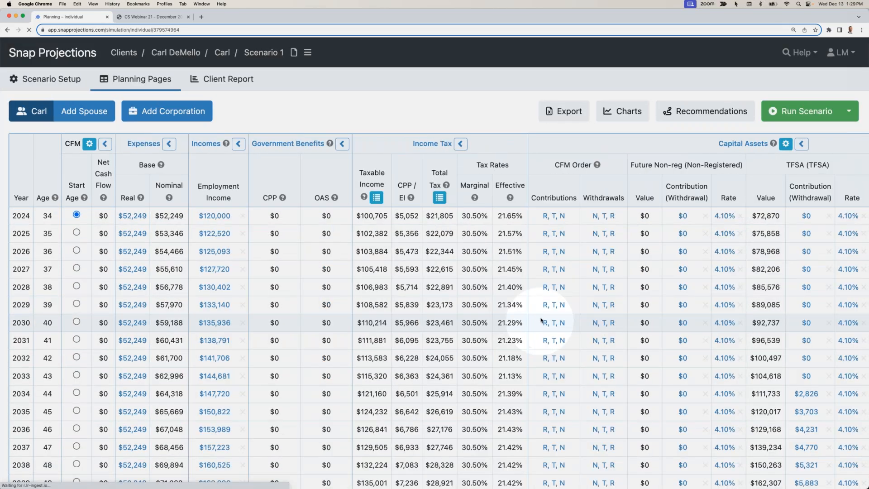
{"action": "scroll", "coordinate": [529, 313], "scroll_direction": "right", "scroll_amount": 3}
{"action": "scroll", "coordinate": [526, 309], "scroll_direction": "left", "scroll_amount": 3}
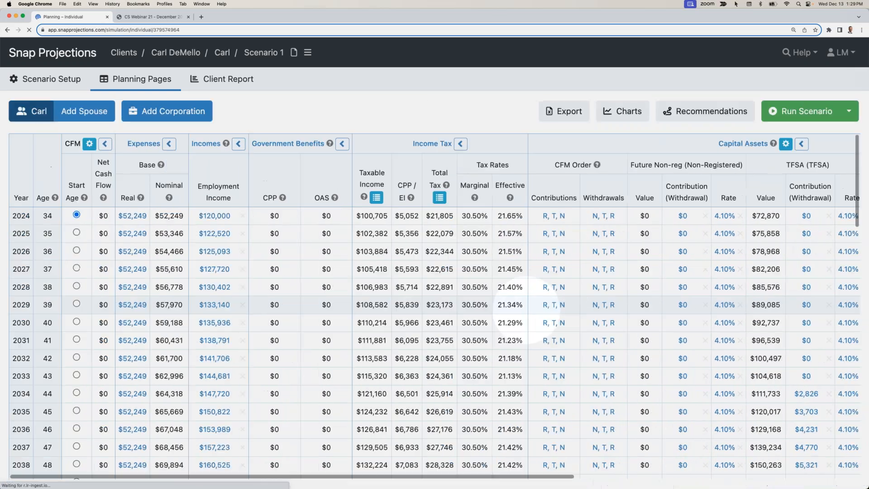
Examine the contribution and withdrawal order across the years and the alternative withdrawal orders offered at age 60, without changing them.
{"action": "scroll", "coordinate": [526, 309], "scroll_direction": "down", "scroll_amount": 9}
{"action": "scroll", "coordinate": [359, 249], "scroll_direction": "right", "scroll_amount": 4}
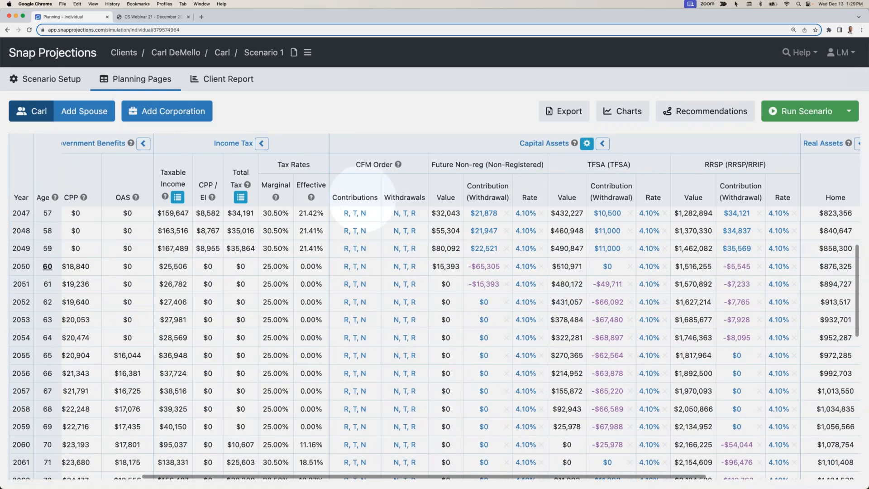
{"action": "scroll", "coordinate": [369, 231], "scroll_direction": "up", "scroll_amount": 9}
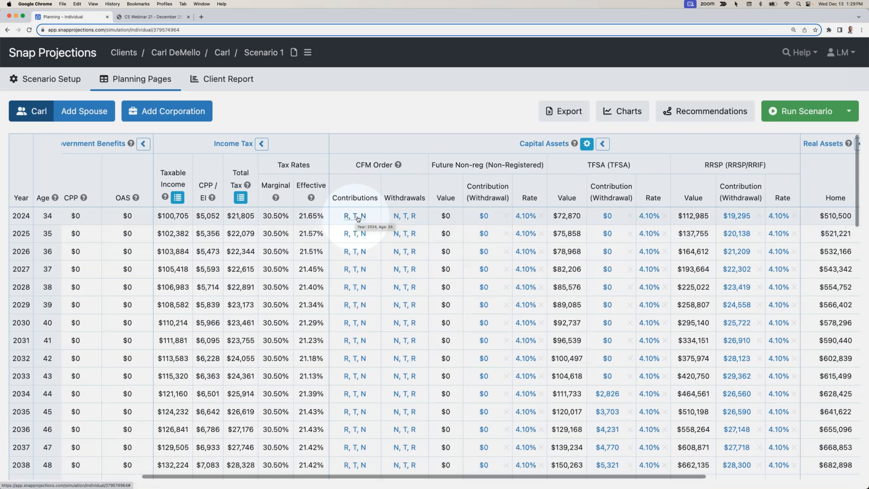
{"action": "scroll", "coordinate": [365, 220], "scroll_direction": "down", "scroll_amount": 10}
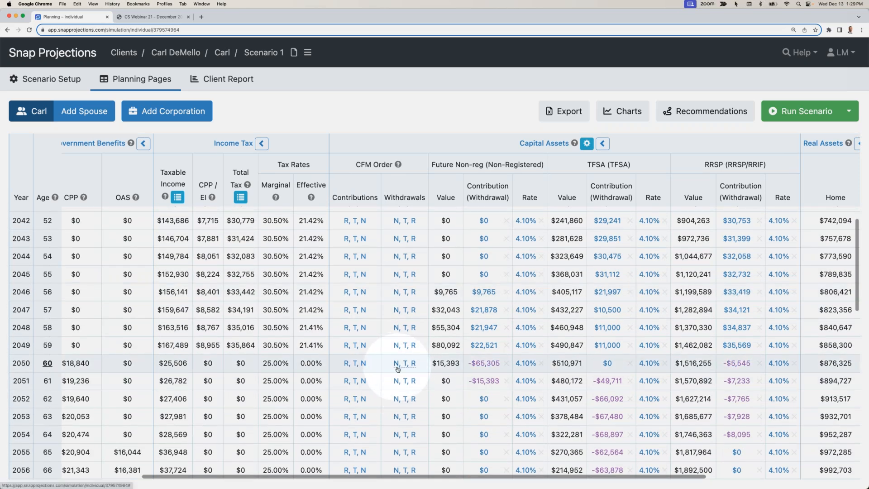
{"action": "left_click", "coordinate": [405, 364]}
{"action": "left_click", "coordinate": [483, 377]}
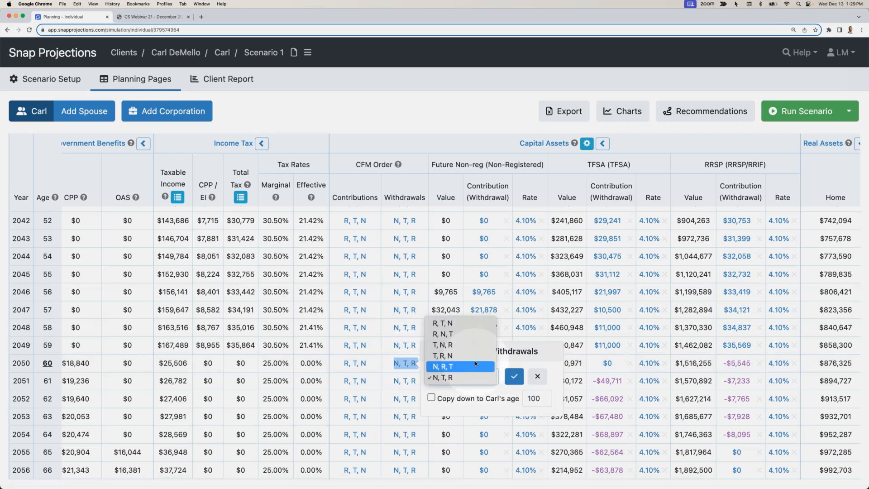
{"action": "left_click", "coordinate": [536, 377]}
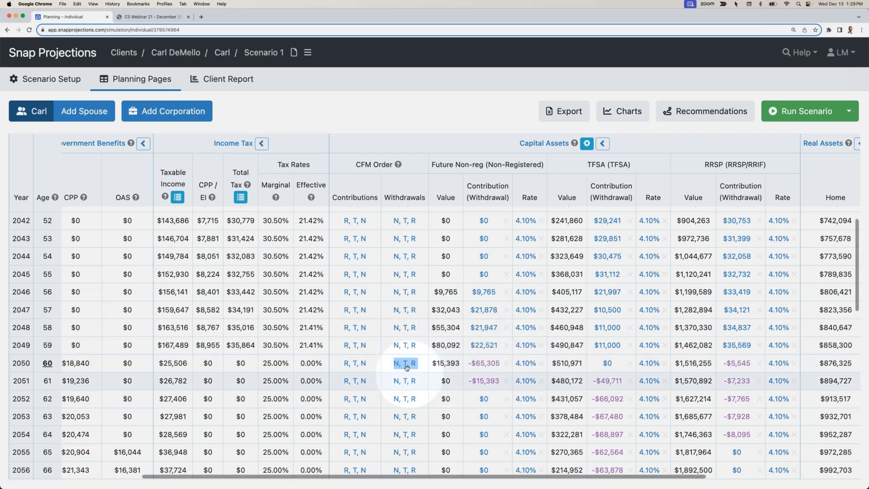
Enter a $20,000 TFSA withdrawal at age 60, copied down to age 100, and run the scenario to check the retirement years.
{"action": "scroll", "coordinate": [405, 389], "scroll_direction": "right", "scroll_amount": 5}
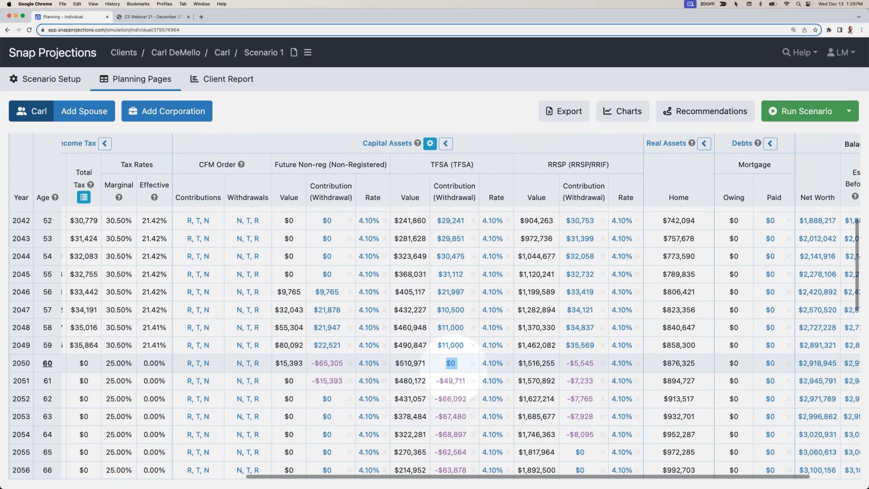
{"action": "left_click", "coordinate": [454, 366]}
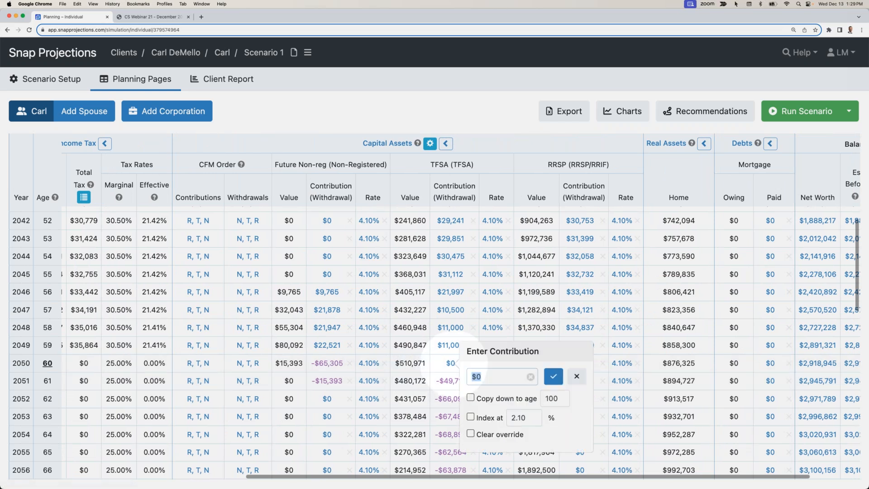
{"action": "type", "text": "-20000"}
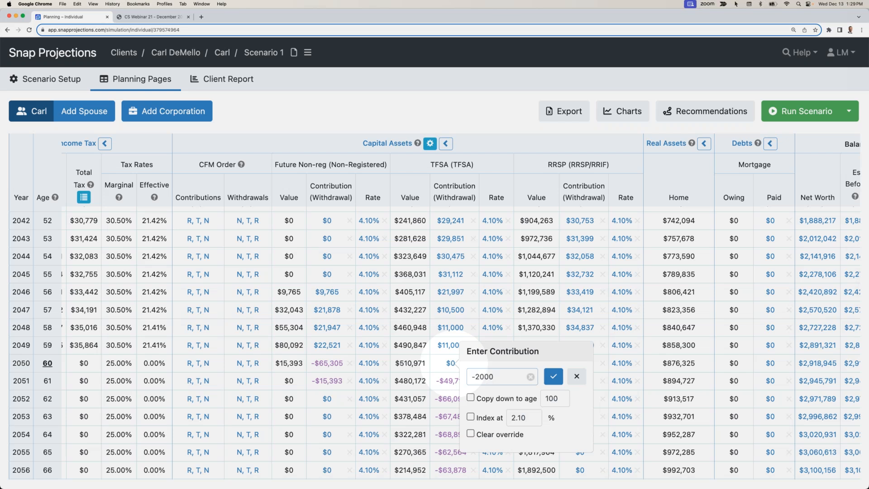
{"action": "left_click", "coordinate": [477, 399]}
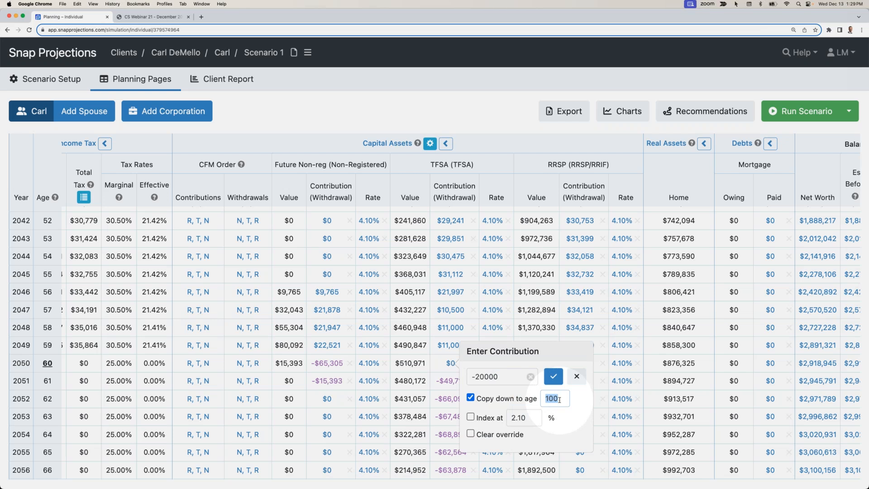
{"action": "left_click", "coordinate": [553, 376]}
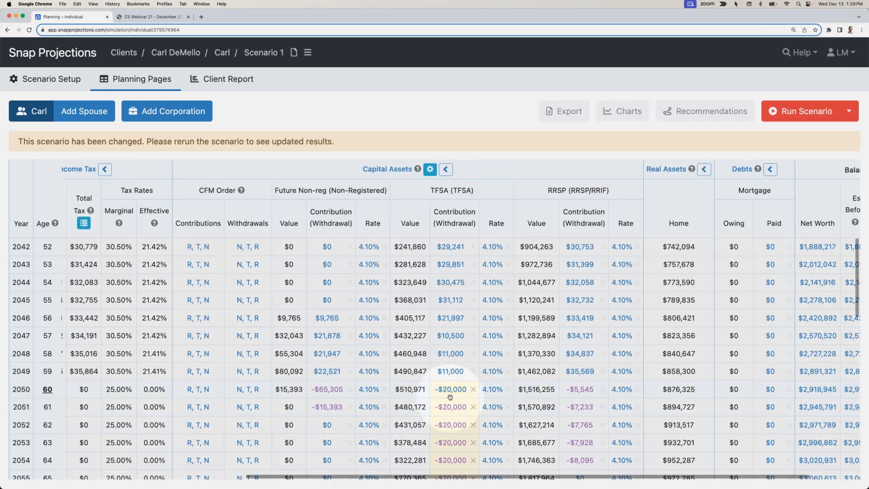
{"action": "left_click", "coordinate": [790, 116]}
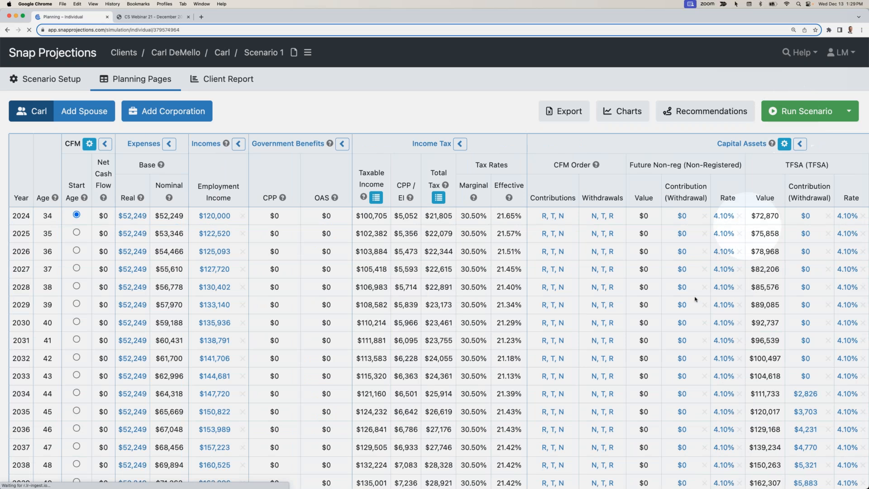
{"action": "scroll", "coordinate": [693, 297], "scroll_direction": "right", "scroll_amount": 5}
{"action": "scroll", "coordinate": [694, 297], "scroll_direction": "down", "scroll_amount": 10}
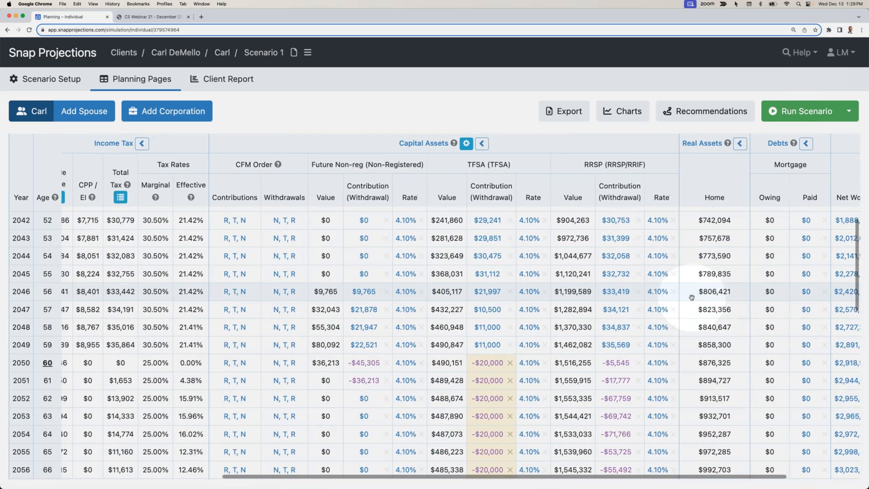
{"action": "scroll", "coordinate": [692, 298], "scroll_direction": "down", "scroll_amount": 2}
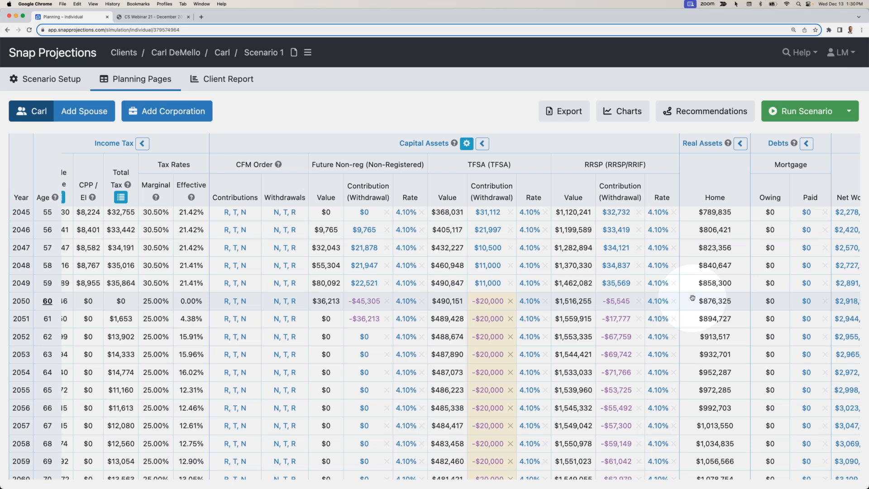
Look over the Webinars list in the Help Center, close it and return to the scenario's first planning years.
{"action": "left_click", "coordinate": [802, 53]}
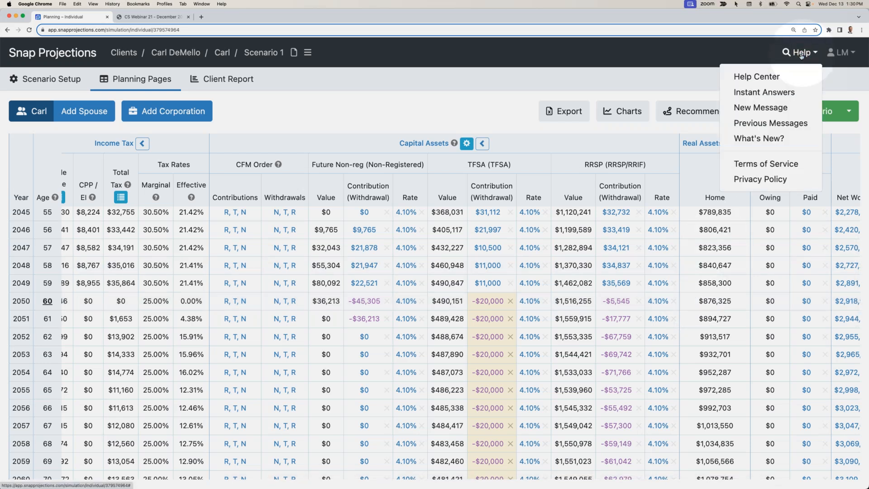
{"action": "left_click", "coordinate": [761, 80]}
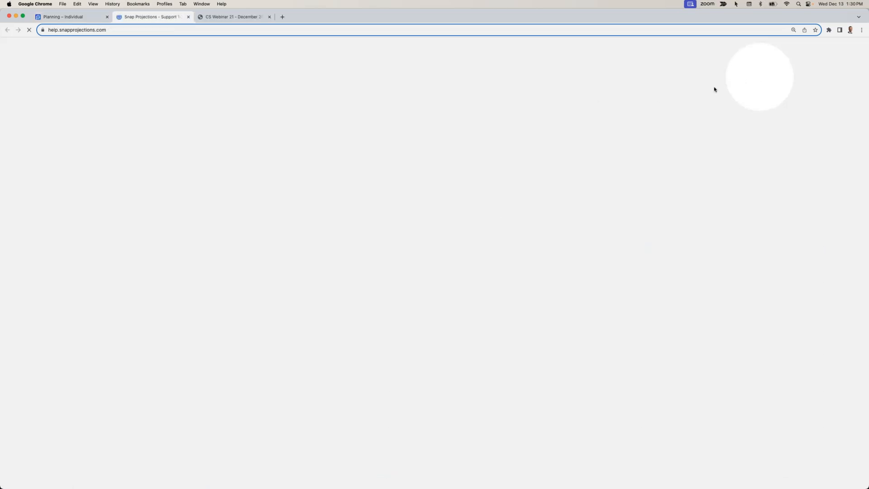
{"action": "left_click", "coordinate": [430, 209]}
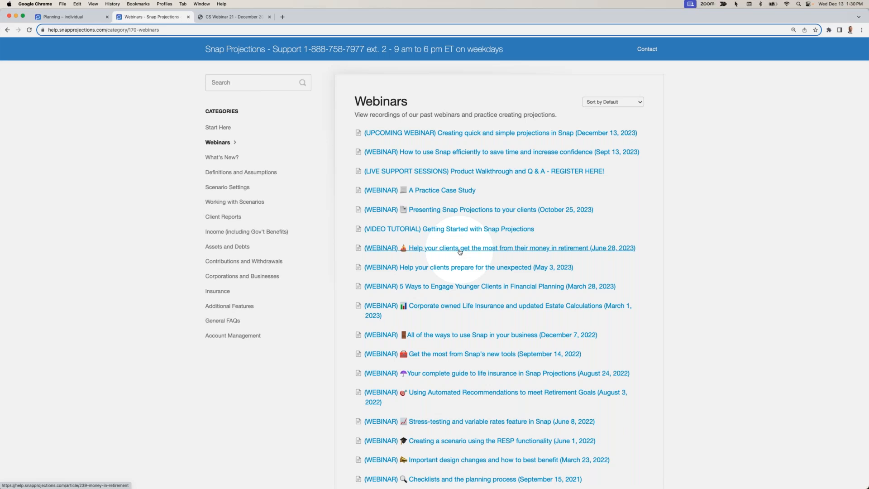
{"action": "left_click", "coordinate": [64, 17]}
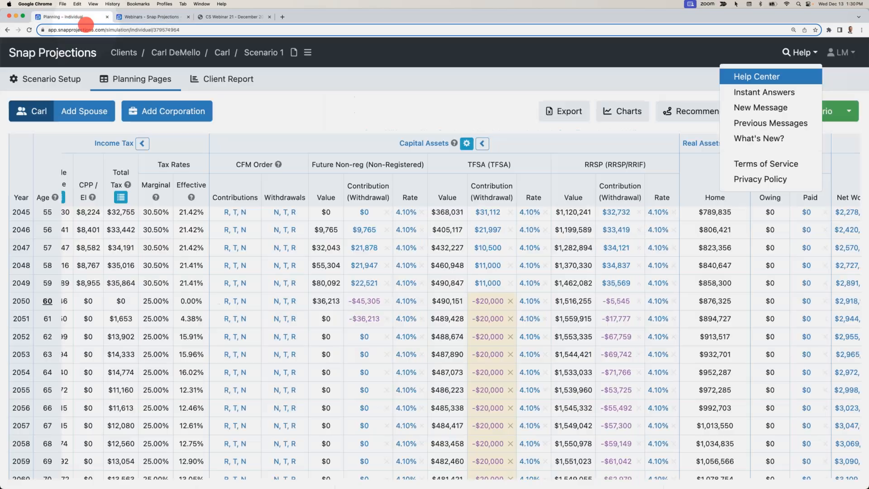
{"action": "left_click", "coordinate": [189, 18]}
{"action": "scroll", "coordinate": [357, 243], "scroll_direction": "left", "scroll_amount": 10}
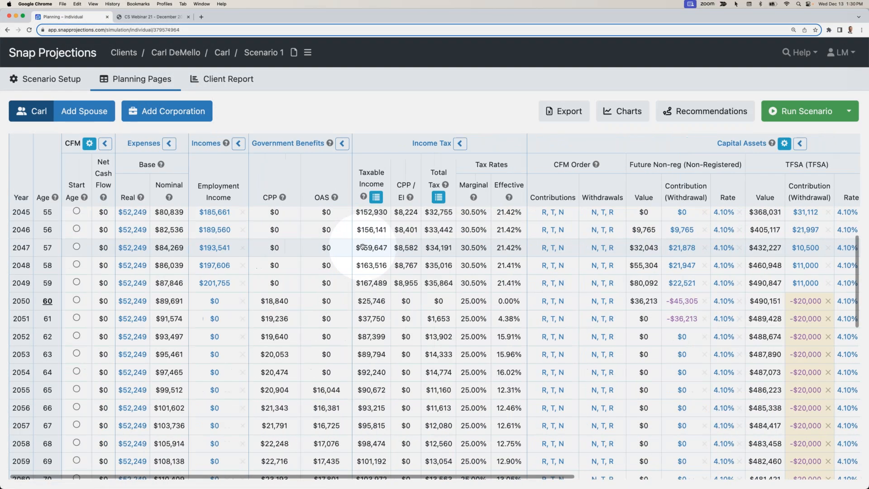
{"action": "scroll", "coordinate": [362, 247], "scroll_direction": "up", "scroll_amount": 8}
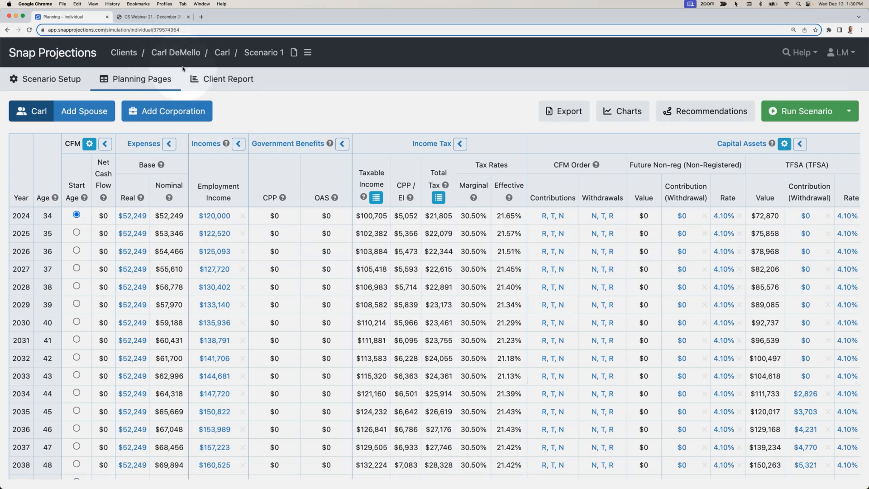
Create a new client, entering the first name, last name and date of birth, with British Columbia as the province.
{"action": "left_click", "coordinate": [123, 53]}
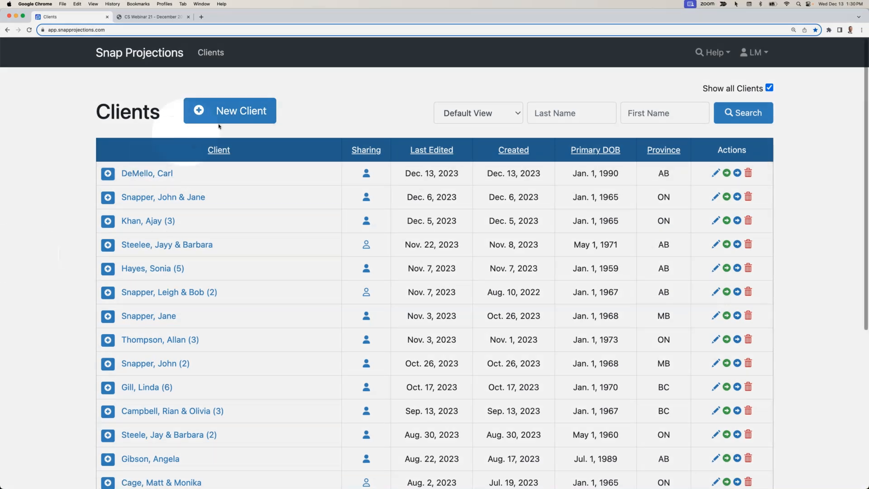
{"action": "left_click", "coordinate": [225, 115]}
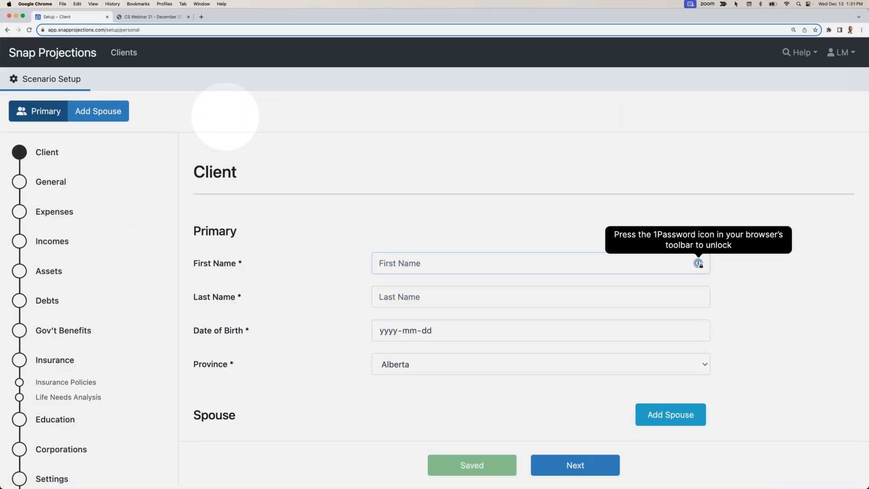
{"action": "type", "text": "Diana"}
{"action": "key", "text": "Tab"}
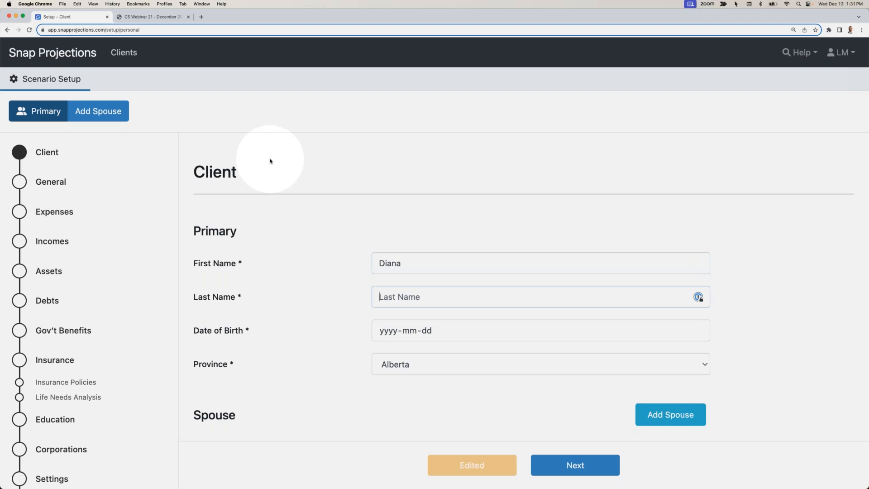
{"action": "type", "text": "Campbell"}
{"action": "key", "text": "Tab"}
{"action": "type", "text": "19"}
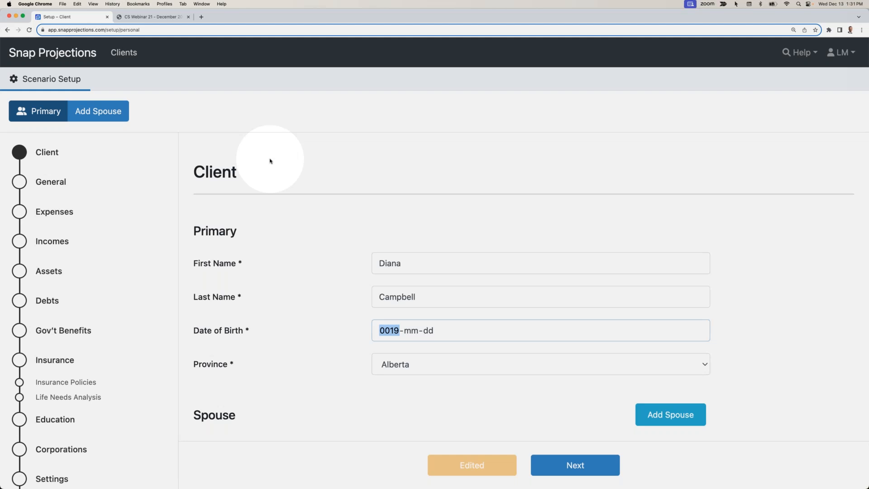
{"action": "type", "text": "69-01-01"}
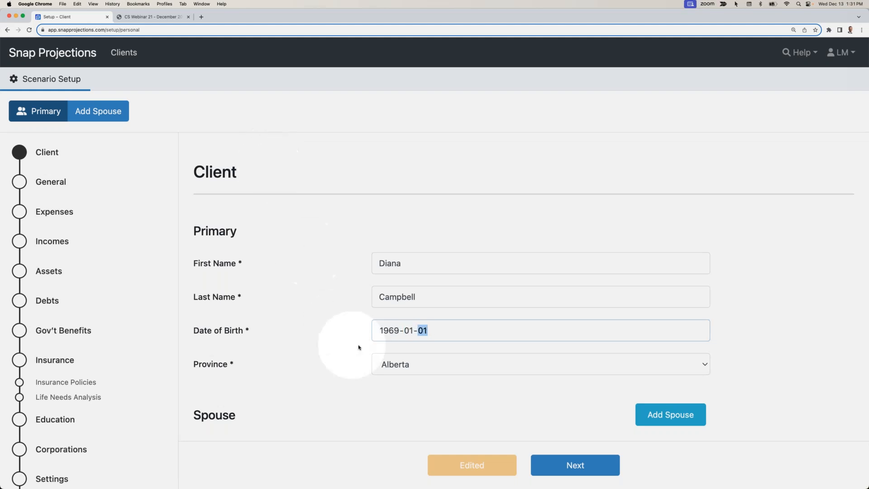
{"action": "left_click", "coordinate": [396, 365]}
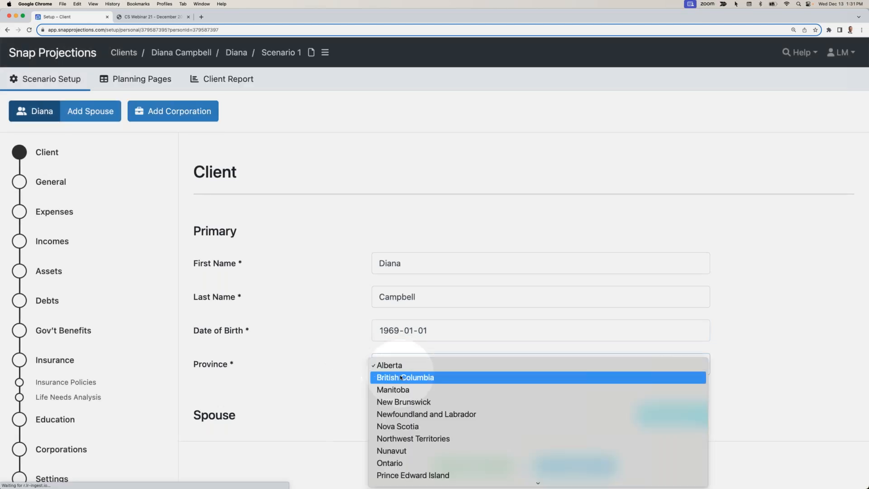
{"action": "left_click", "coordinate": [401, 377]}
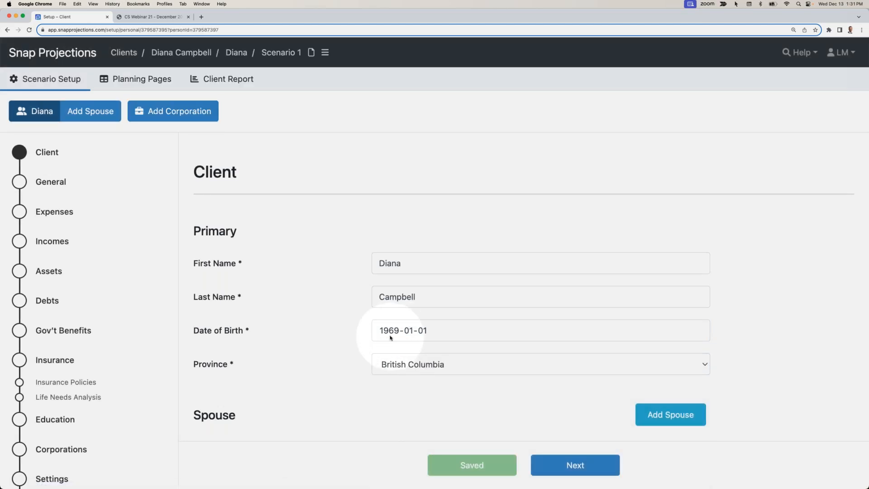
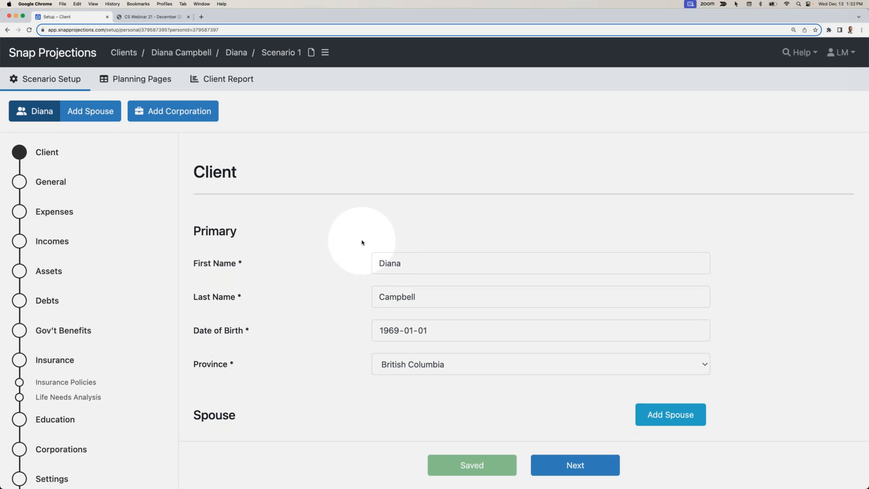
Set the new client's start year to 2024, review the default inflation and return rates, and continue to the expenses.
{"action": "left_click", "coordinate": [560, 467]}
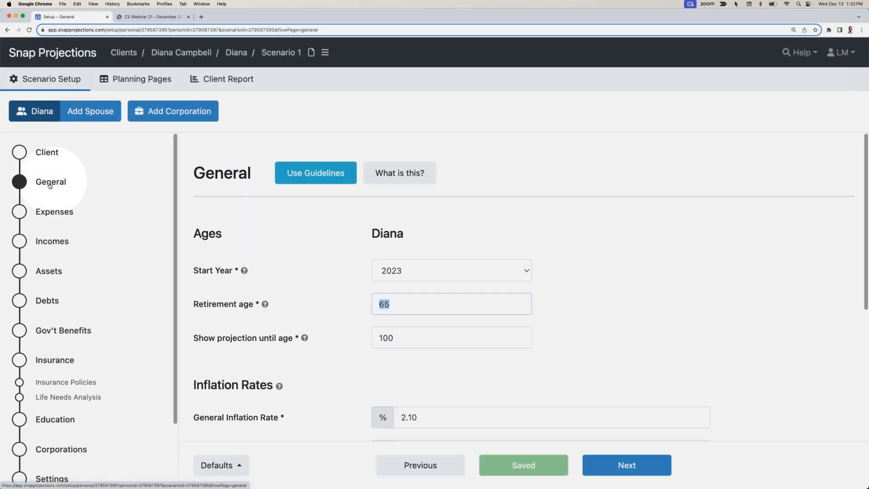
{"action": "left_click", "coordinate": [424, 272]}
{"action": "left_click", "coordinate": [393, 285]}
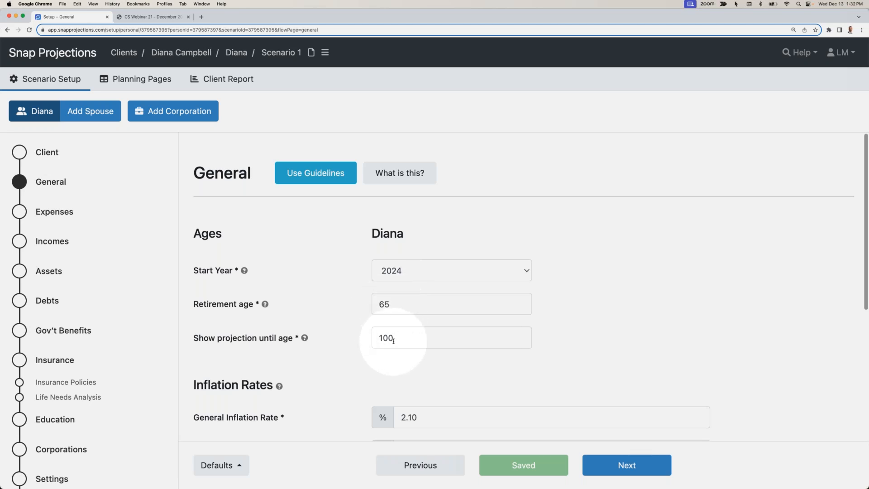
{"action": "scroll", "coordinate": [391, 344], "scroll_direction": "down", "scroll_amount": 5}
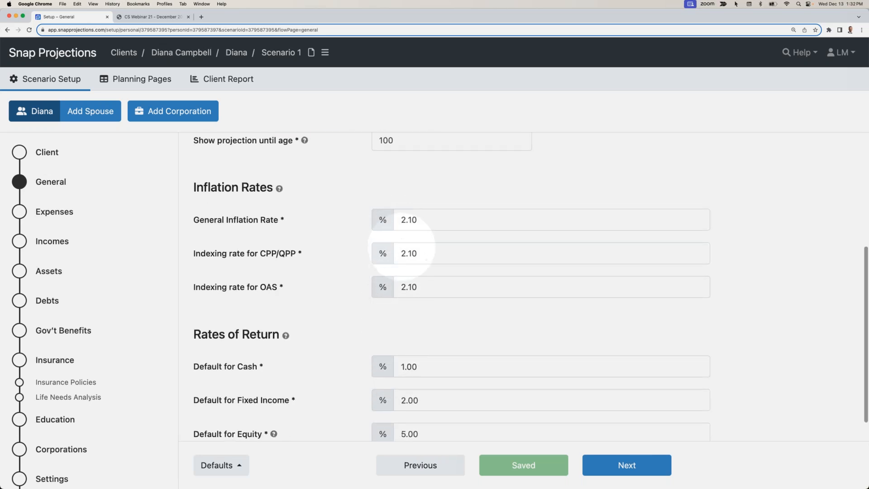
{"action": "scroll", "coordinate": [398, 340], "scroll_direction": "down", "scroll_amount": 1}
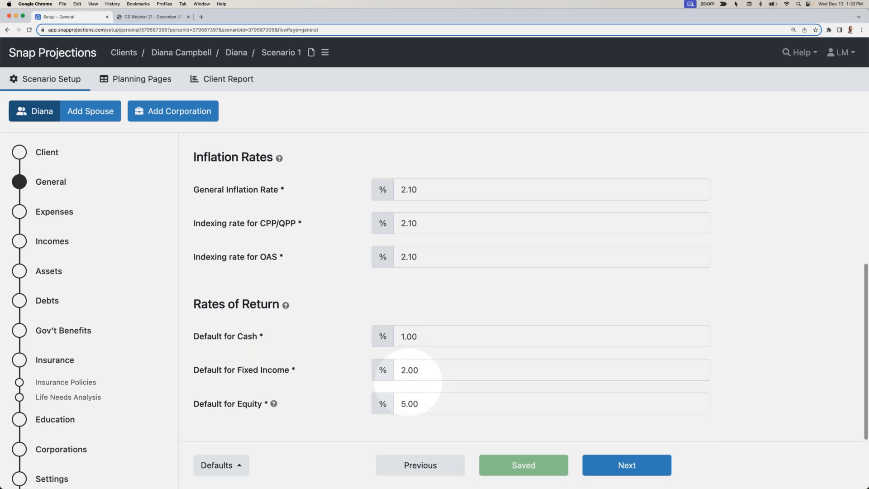
{"action": "left_click", "coordinate": [625, 464]}
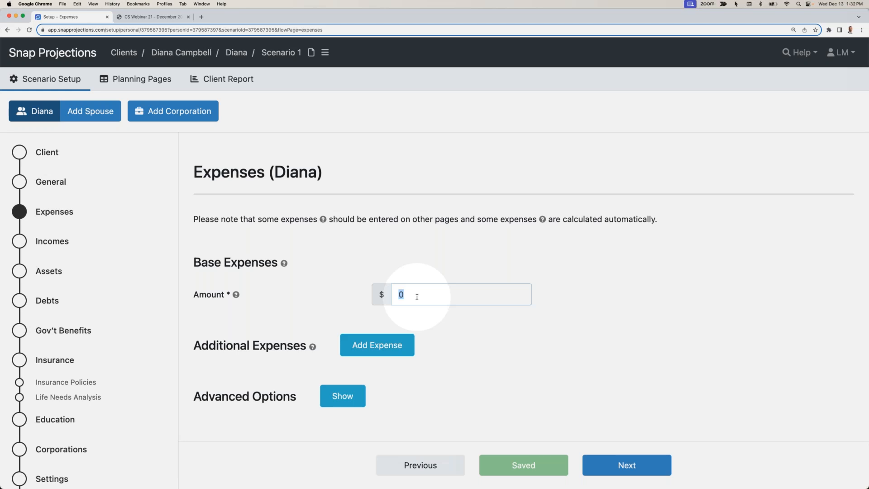
Set the base expenses amount to $60,000 and continue to the incomes.
{"action": "type", "text": "60000"}
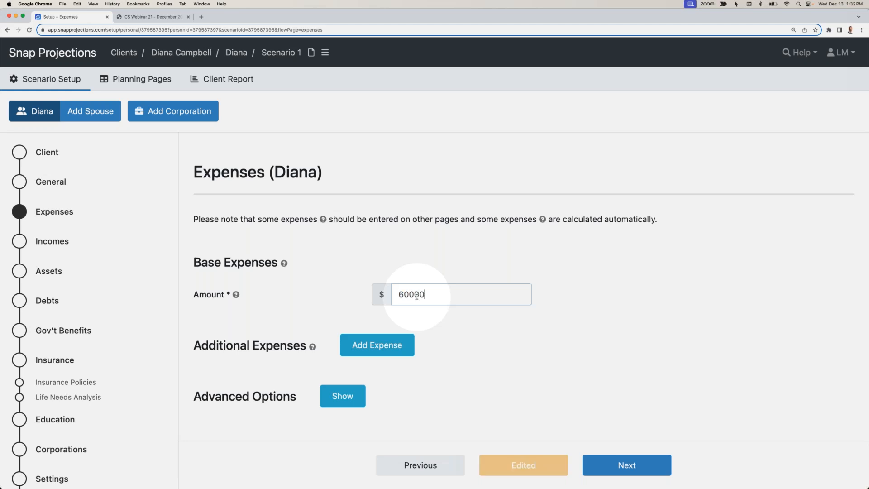
{"action": "left_click", "coordinate": [414, 306]}
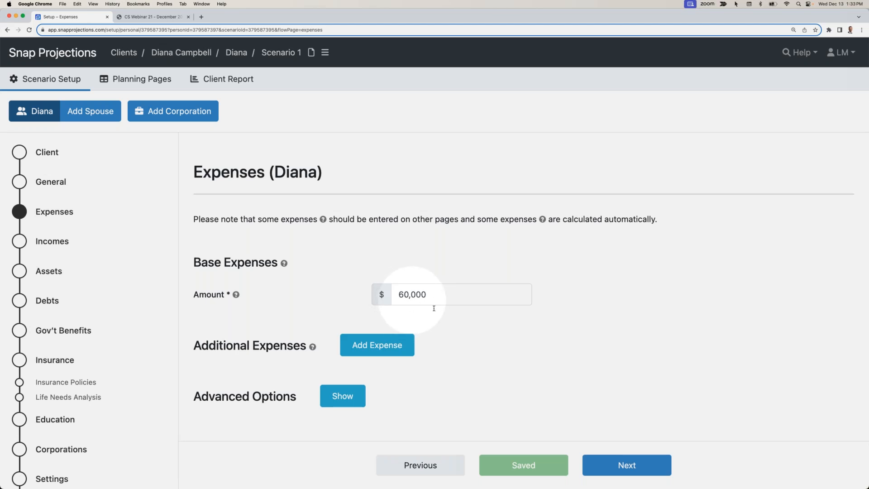
{"action": "left_click", "coordinate": [611, 465]}
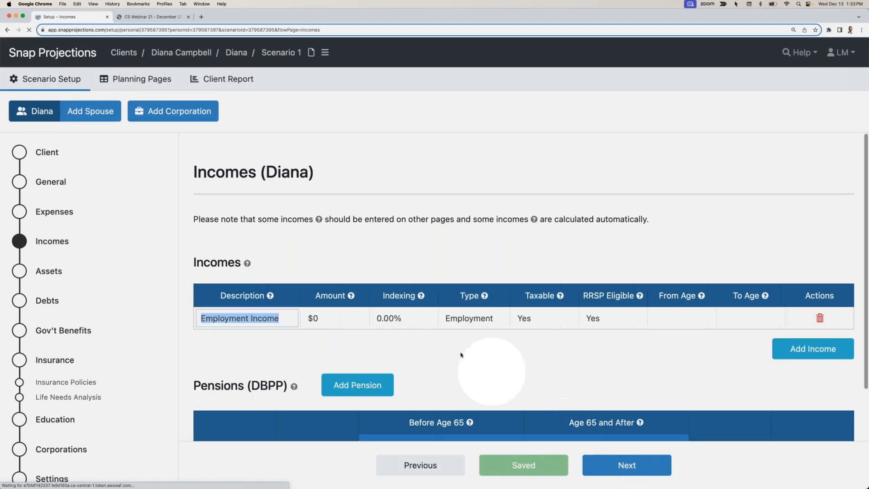
Set the employment income to $140,000 indexed to general inflation, and check the end date behind its To Age without changing it.
{"action": "left_click", "coordinate": [350, 322]}
{"action": "type", "text": "140,000"}
{"action": "key", "text": "Tab"}
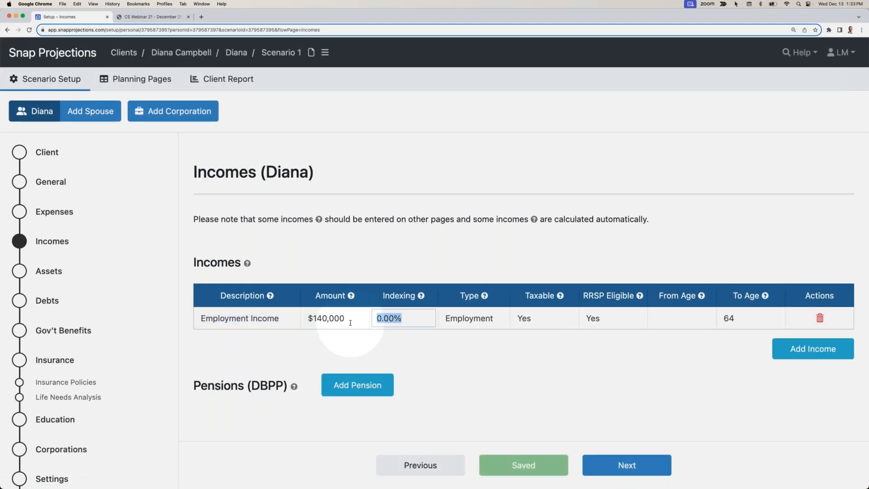
{"action": "key", "text": "BackSpace"}
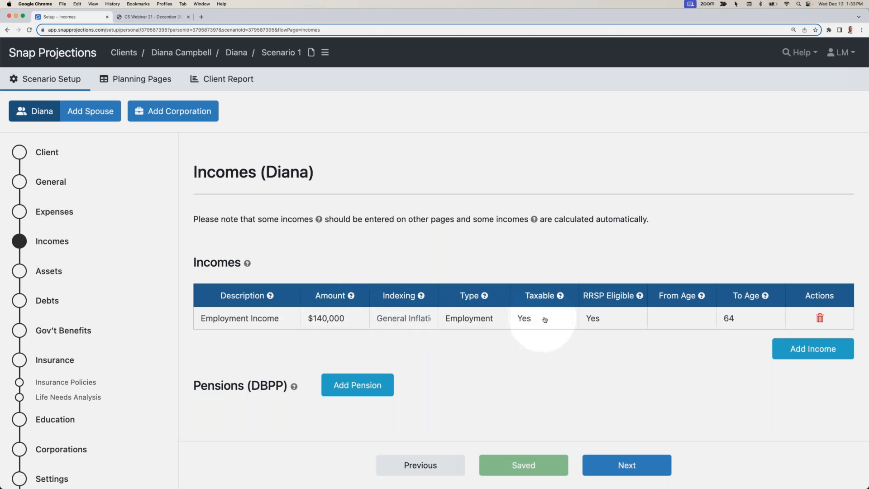
{"action": "left_click", "coordinate": [745, 318]}
{"action": "left_click", "coordinate": [775, 318]}
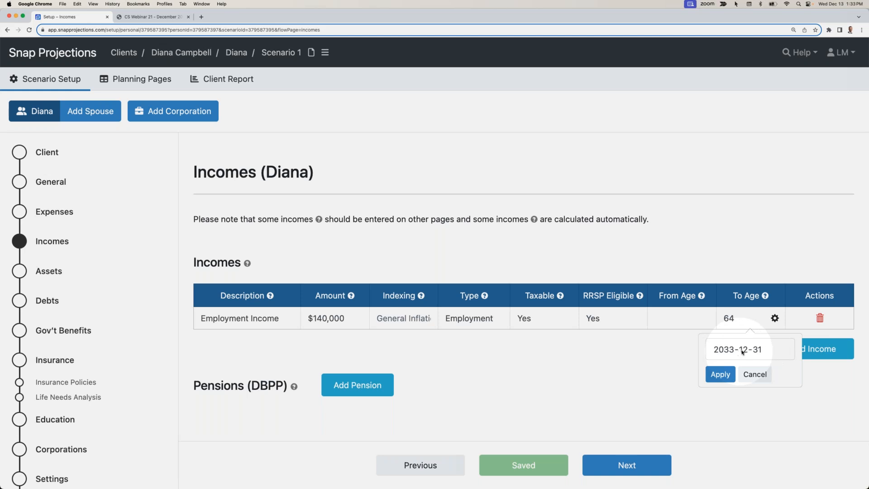
{"action": "left_click", "coordinate": [763, 376]}
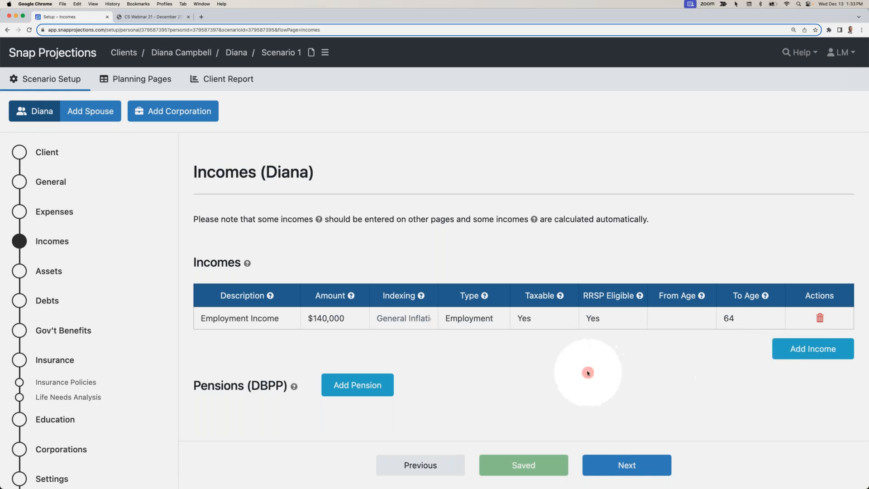
Add a defined benefit pension named Pension paying $0 before age 65 and $25,000 indexed at 1% from 65, and continue to the assets.
{"action": "left_click", "coordinate": [355, 384]}
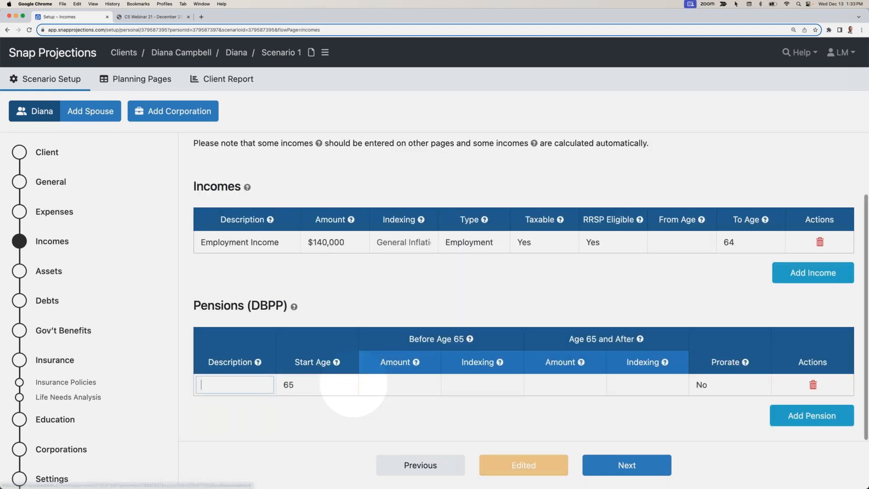
{"action": "type", "text": "Pension"}
{"action": "key", "text": "Tab"}
{"action": "key", "text": "Tab"}
{"action": "type", "text": "0"}
{"action": "key", "text": "Tab"}
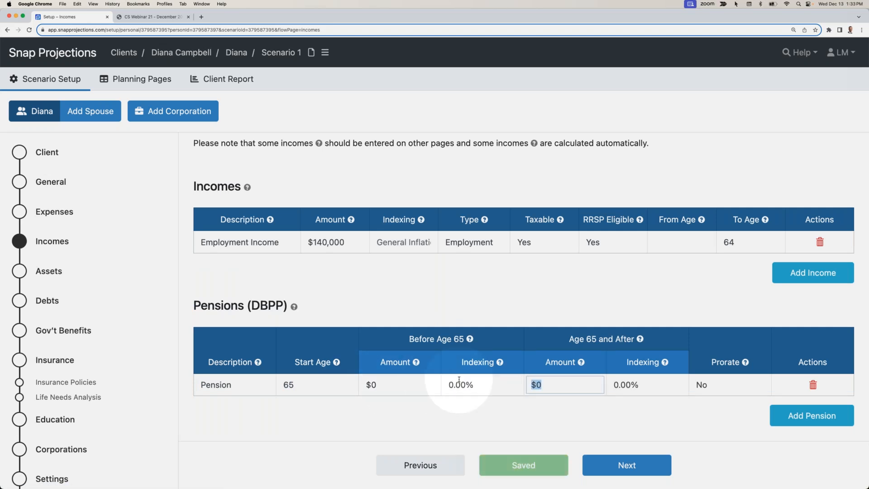
{"action": "type", "text": "25000"}
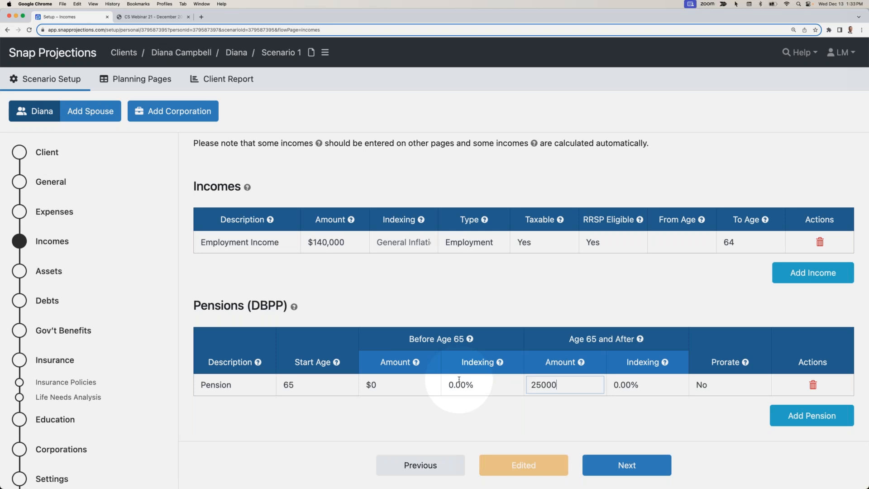
{"action": "key", "text": "Tab"}
{"action": "type", "text": "1"}
{"action": "key", "text": "Tab"}
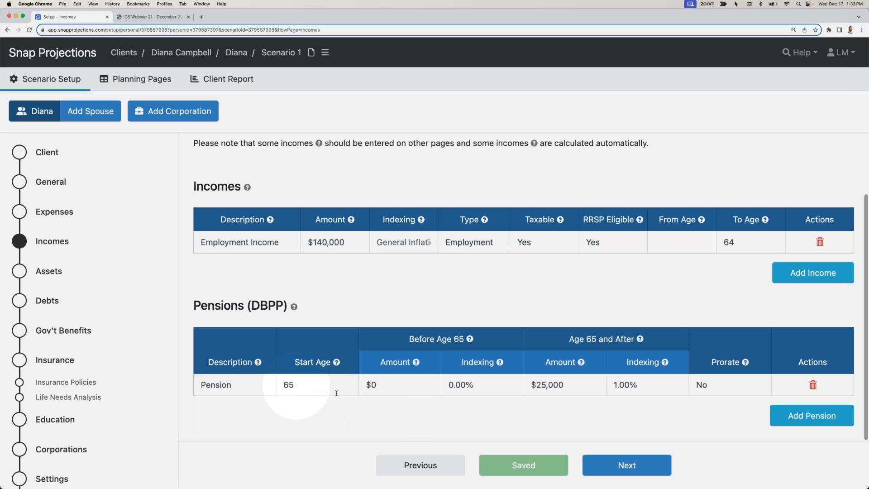
{"action": "left_click_drag", "start_coordinate": [569, 340], "coordinate": [636, 340]}
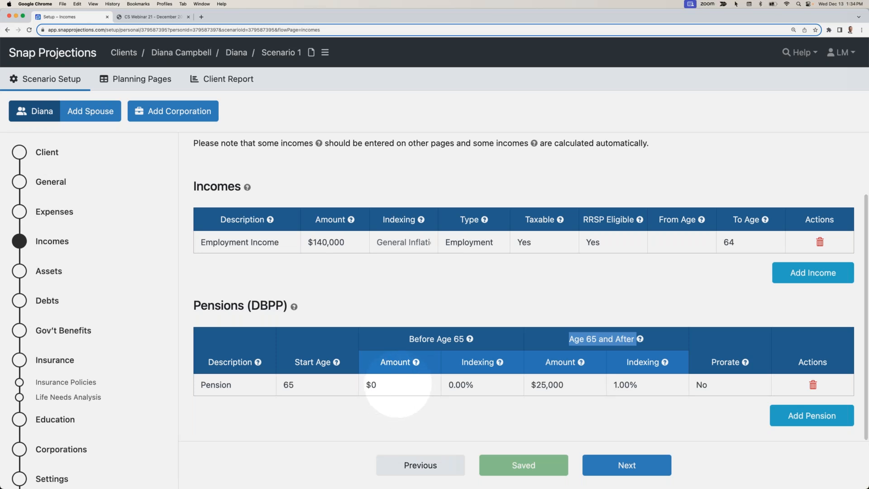
{"action": "left_click", "coordinate": [343, 427]}
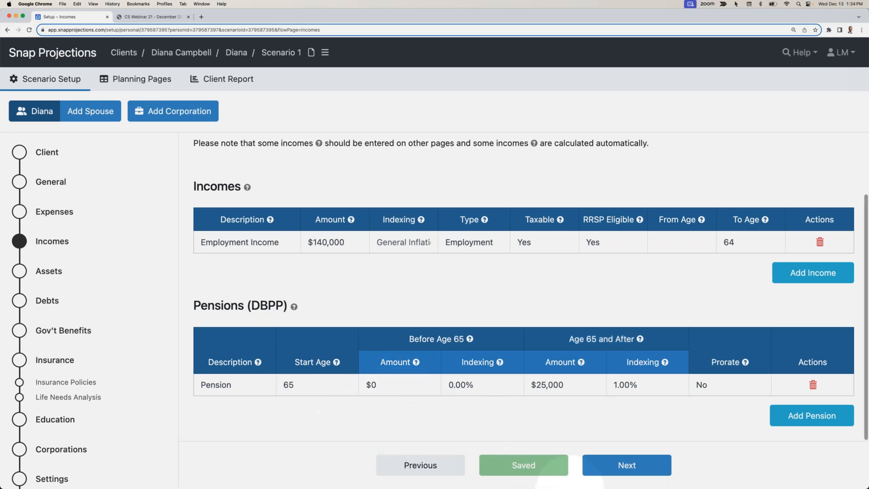
{"action": "left_click", "coordinate": [600, 467]}
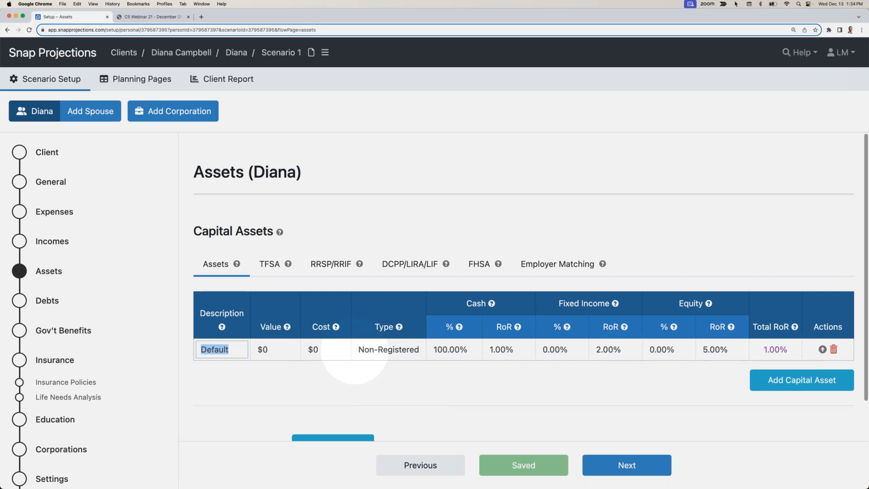
Replace the default capital asset with a TFSA worth $90,000, allocated 0% cash, 40% fixed income and 60% equity.
{"action": "left_click", "coordinate": [833, 349]}
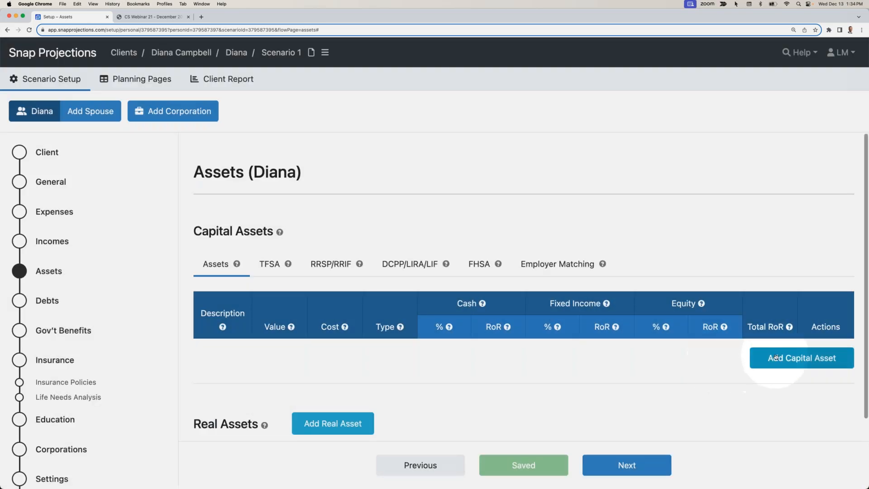
{"action": "left_click", "coordinate": [775, 357]}
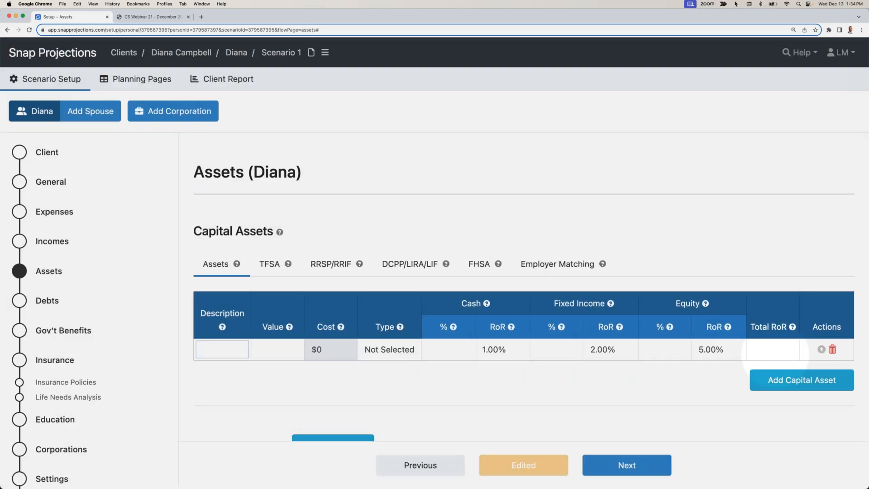
{"action": "type", "text": "90,000"}
{"action": "key", "text": "Tab"}
{"action": "key", "text": "t"}
{"action": "key", "text": "Tab"}
{"action": "type", "text": "0"}
{"action": "key", "text": "Tab"}
{"action": "key", "text": "Tab"}
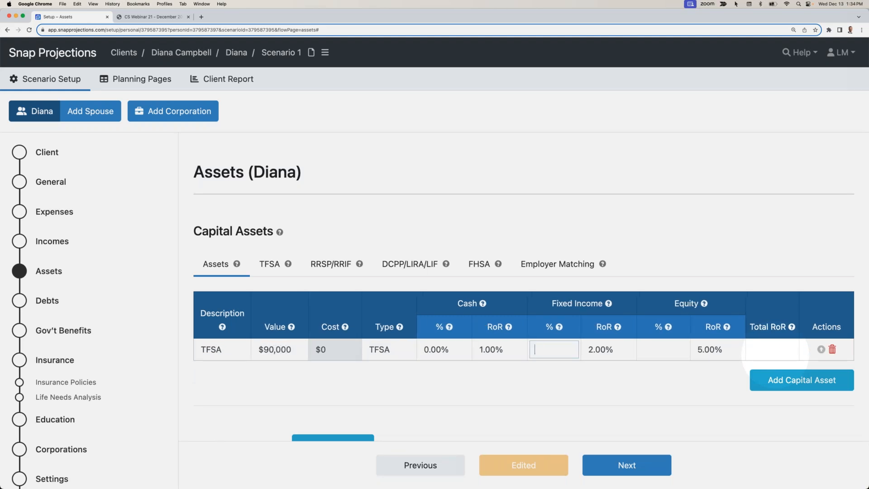
{"action": "type", "text": "40"}
{"action": "key", "text": "Tab"}
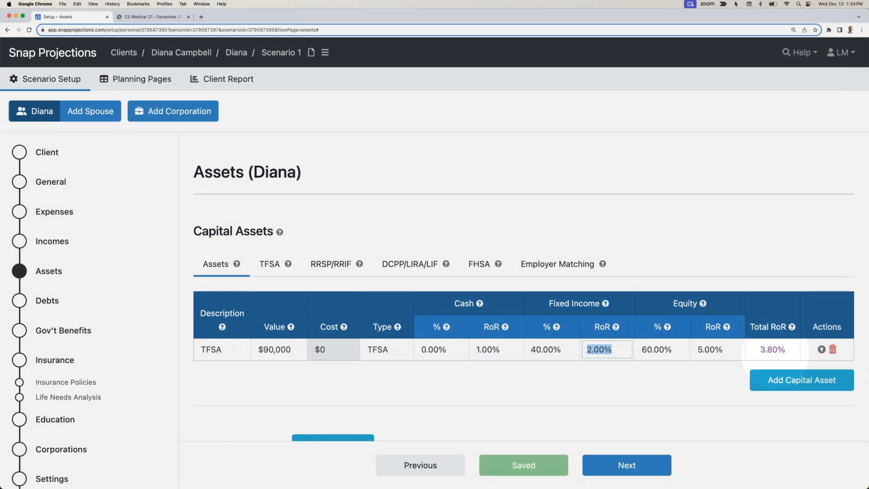
Add a Personal RRSP capital asset of type RRSP/RRIF worth $240,000, with 0% cash, 40% fixed income and 60% equity.
{"action": "scroll", "coordinate": [734, 375], "scroll_direction": "down", "scroll_amount": 1}
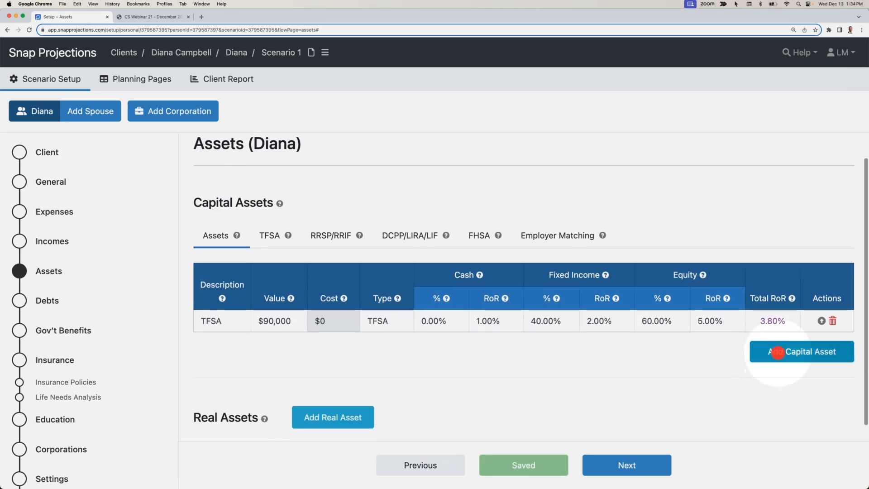
{"action": "left_click", "coordinate": [776, 354]}
{"action": "type", "text": "RR"}
{"action": "key", "text": "Tab"}
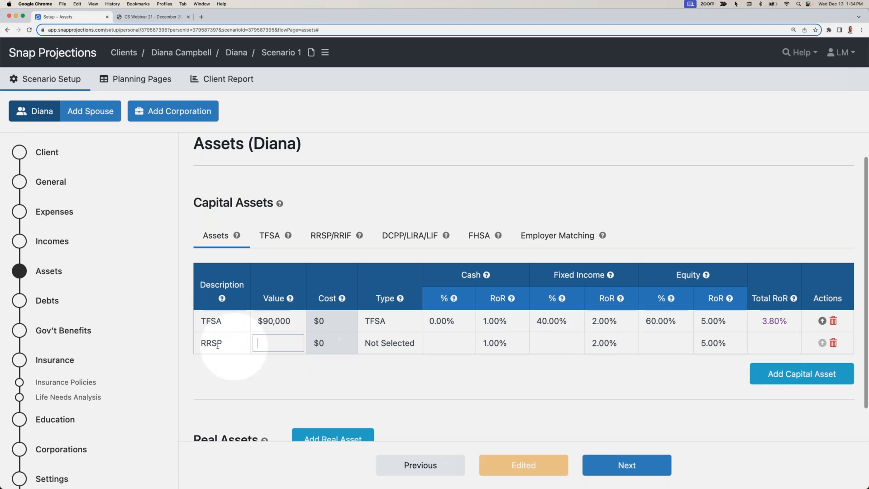
{"action": "double_click", "coordinate": [201, 343]}
{"action": "left_click", "coordinate": [201, 343]}
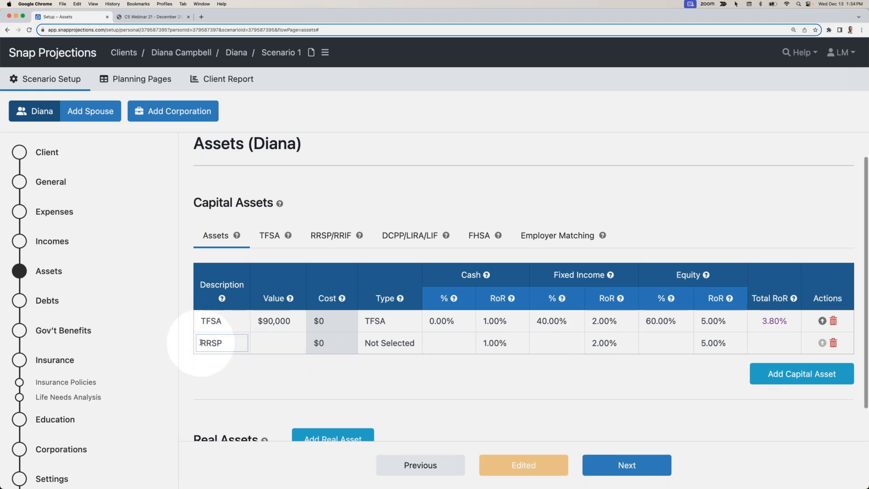
{"action": "type", "text": "Personal"}
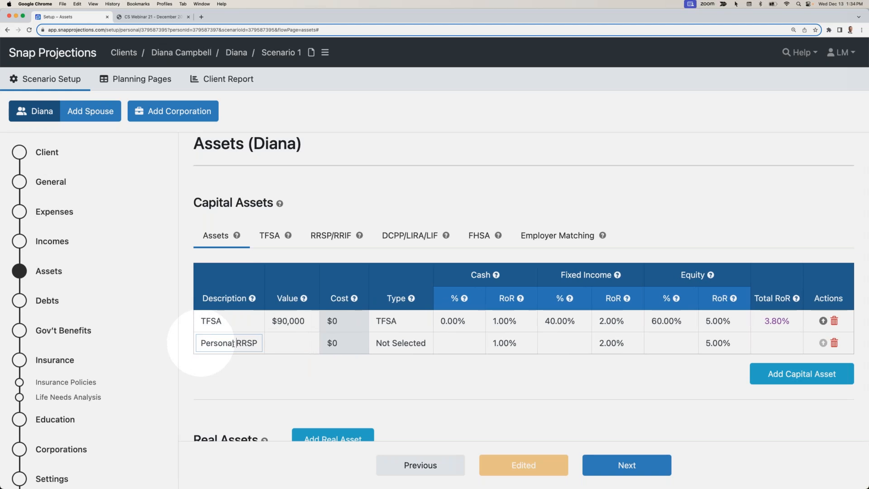
{"action": "left_click", "coordinate": [281, 343]}
{"action": "type", "text": "240,000"}
{"action": "key", "text": "Tab"}
{"action": "key", "text": "r"}
{"action": "key", "text": "Tab"}
{"action": "key", "text": "Tab"}
{"action": "key", "text": "Tab"}
{"action": "key", "text": "Tab"}
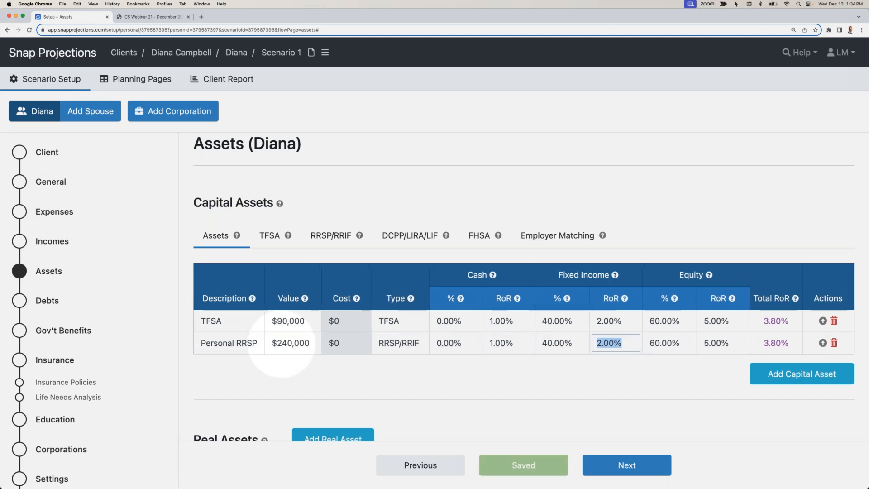
Add a Group RRSP capital asset of type RRSP/RRIF worth $40,000, with 0% cash, 40% fixed income and 60% equity.
{"action": "left_click", "coordinate": [815, 376]}
{"action": "type", "text": "Group"}
{"action": "key", "text": "Tab"}
{"action": "left_click", "coordinate": [240, 366]}
{"action": "type", "text": "RRSP"}
{"action": "key", "text": "Tab"}
{"action": "type", "text": "4"}
{"action": "key", "text": "Tab"}
{"action": "key", "text": "r"}
{"action": "key", "text": "Tab"}
{"action": "type", "text": "0"}
{"action": "key", "text": "Tab"}
{"action": "key", "text": "Tab"}
{"action": "type", "text": "40"}
{"action": "key", "text": "Tab"}
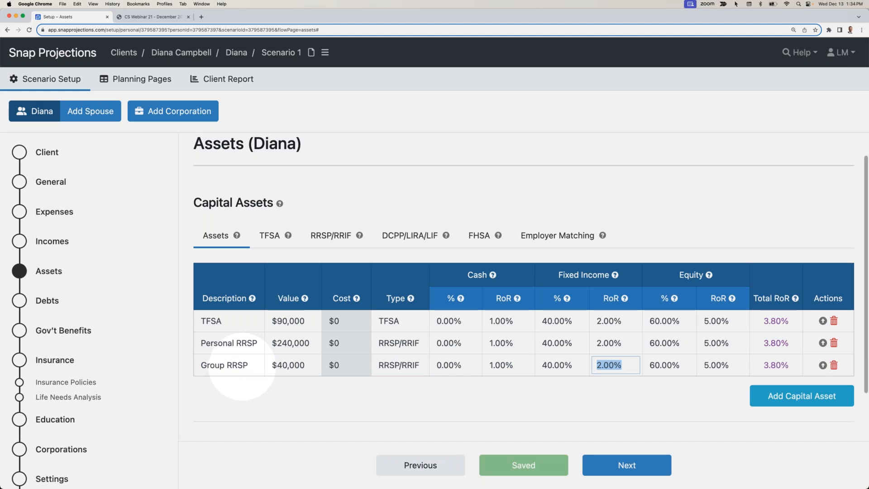
Add a Non-reg capital asset of type Non-Registered worth $50,000, with 0% cash, 40% fixed income and 60% equity.
{"action": "left_click", "coordinate": [763, 396]}
{"action": "type", "text": "Non-reg"}
{"action": "key", "text": "Tab"}
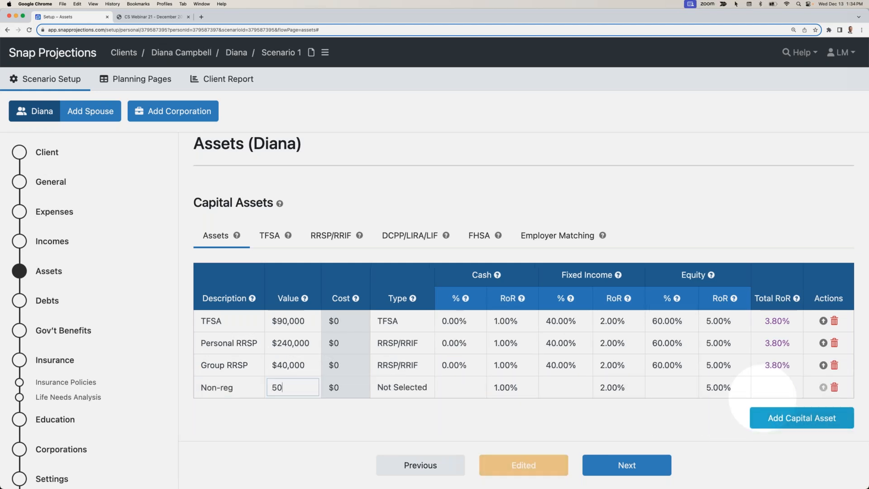
{"action": "key", "text": "Tab"}
{"action": "key", "text": "n"}
{"action": "key", "text": "Tab"}
{"action": "key", "text": "Tab"}
{"action": "key", "text": "Tab"}
{"action": "key", "text": "Tab"}
{"action": "left_click", "coordinate": [584, 419]}
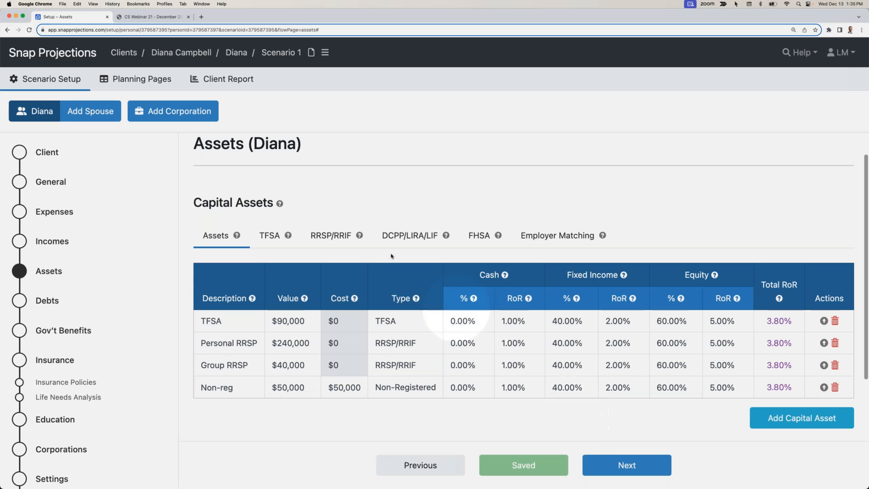
Set the 2024 contribution room to $7,000 for the TFSA and $50,000 for the RRSP.
{"action": "left_click", "coordinate": [267, 237]}
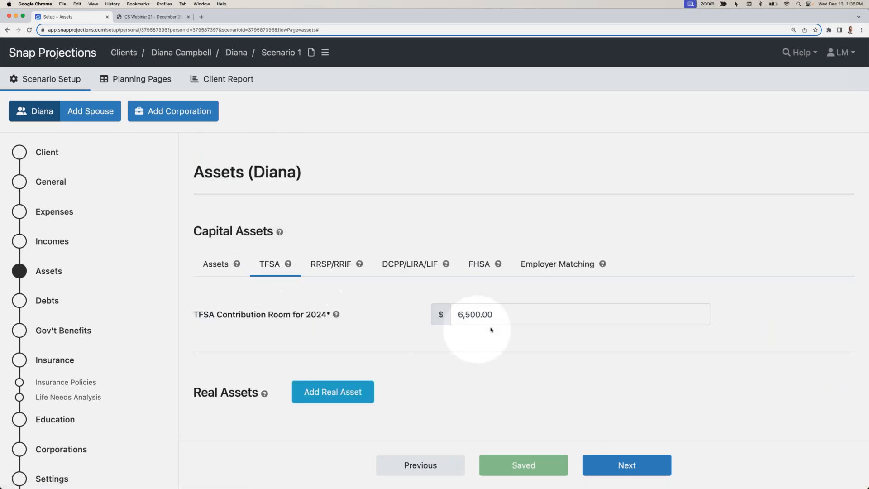
{"action": "left_click", "coordinate": [501, 317]}
{"action": "type", "text": "7000"}
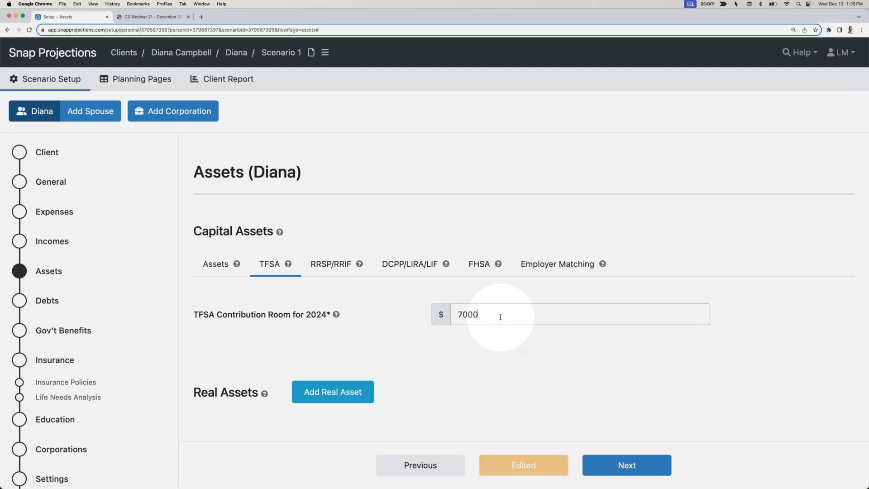
{"action": "left_click", "coordinate": [475, 340]}
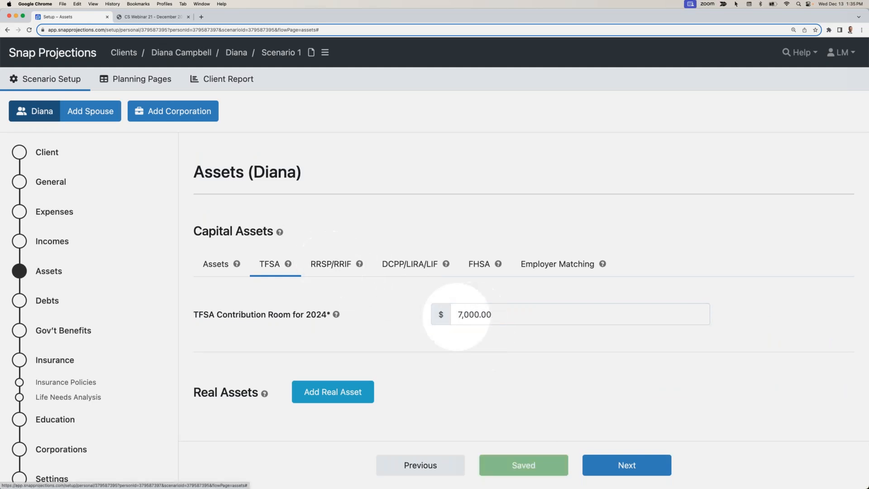
{"action": "left_click", "coordinate": [337, 265]}
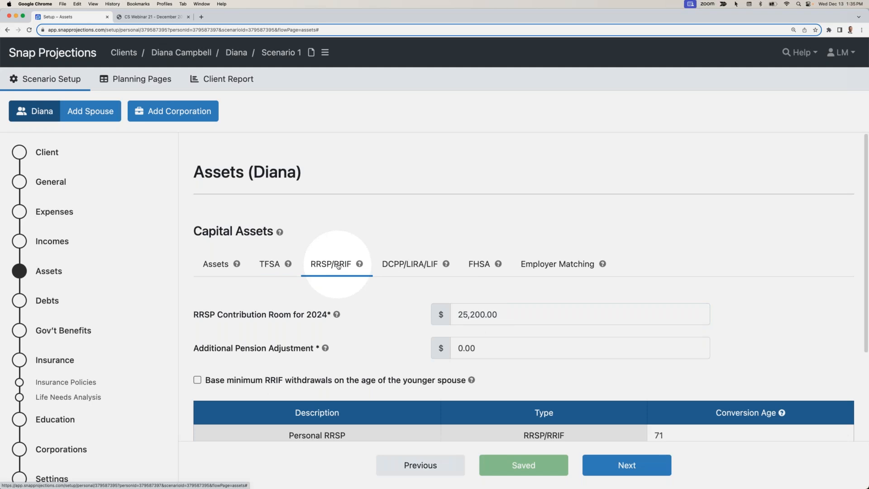
{"action": "left_click_drag", "start_coordinate": [452, 313], "coordinate": [484, 313]}
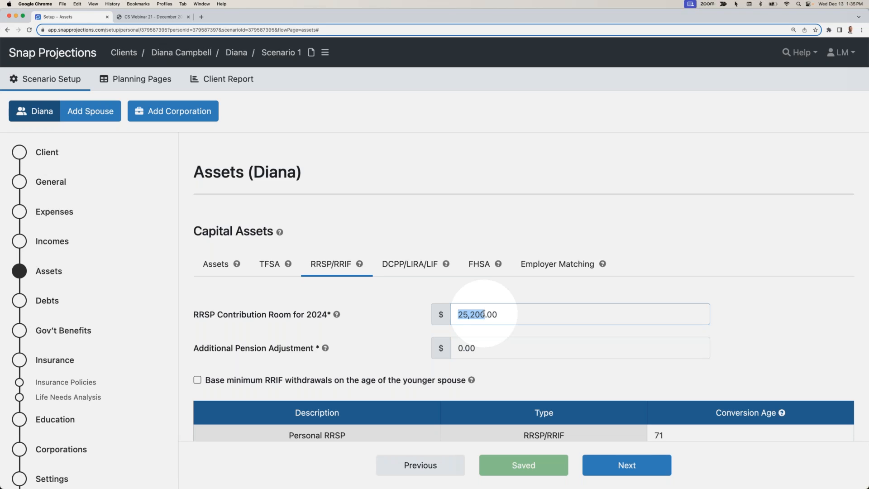
{"action": "type", "text": "500"}
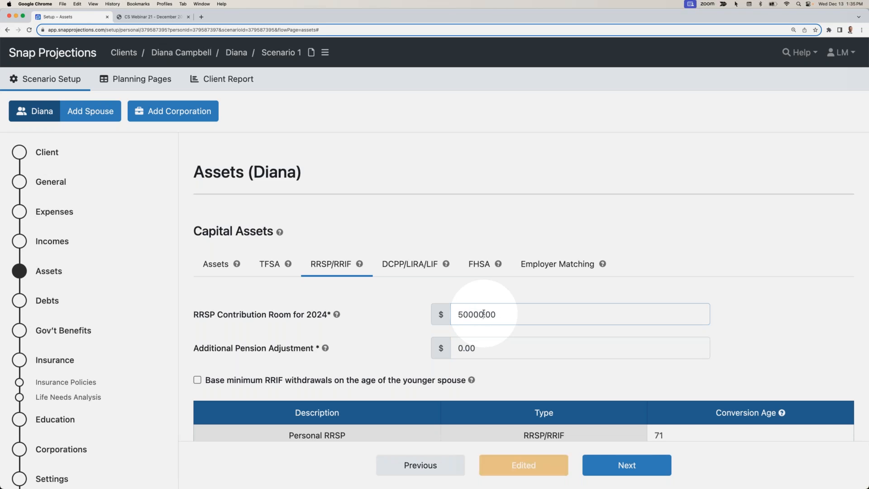
{"action": "left_click", "coordinate": [472, 287]}
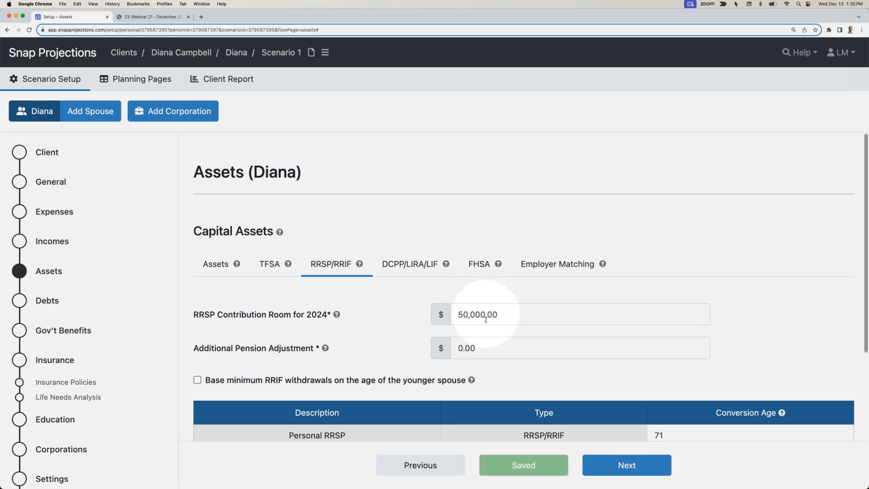
Set up employer matching for the Group RRSP on the employment income, with 5% employee and 5% employer contributions.
{"action": "left_click", "coordinate": [562, 265]}
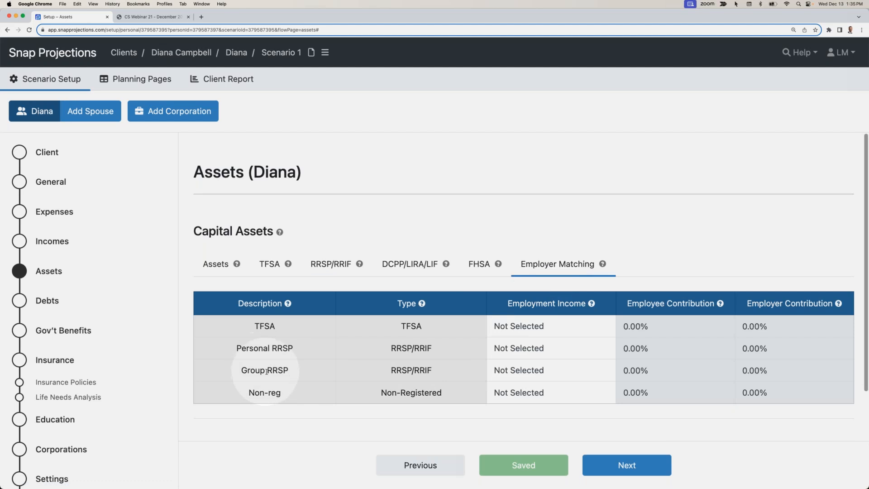
{"action": "left_click", "coordinate": [516, 369]}
{"action": "left_click", "coordinate": [520, 384]}
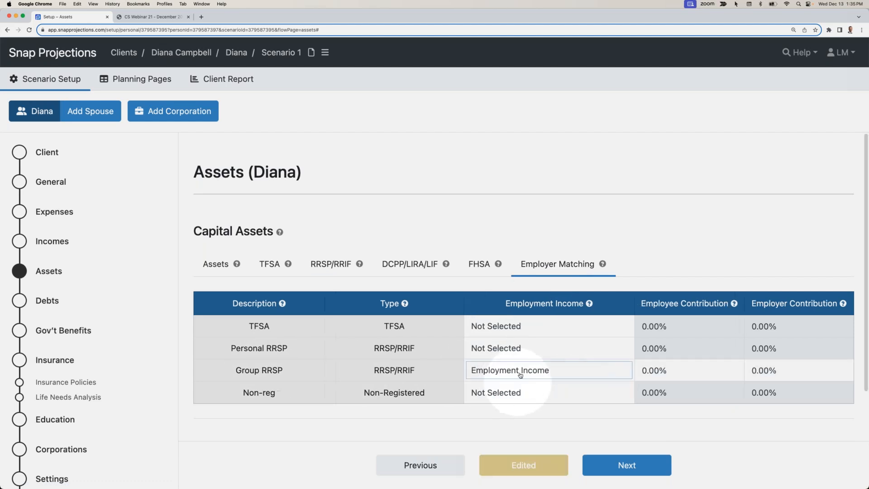
{"action": "left_click", "coordinate": [679, 369]}
{"action": "type", "text": "5"}
{"action": "key", "text": "Tab"}
{"action": "type", "text": "5"}
{"action": "key", "text": "Tab"}
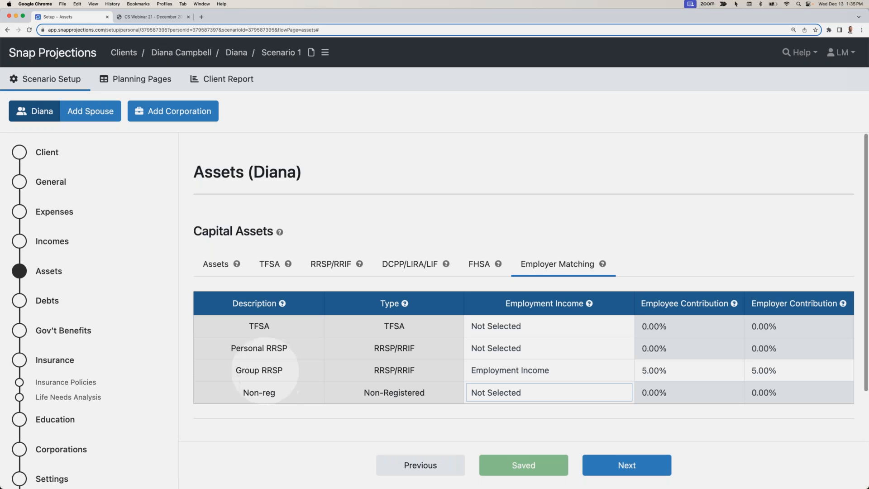
Add a real asset named Home with a value of $650,000 and a cost of $400,000.
{"action": "left_click", "coordinate": [214, 267]}
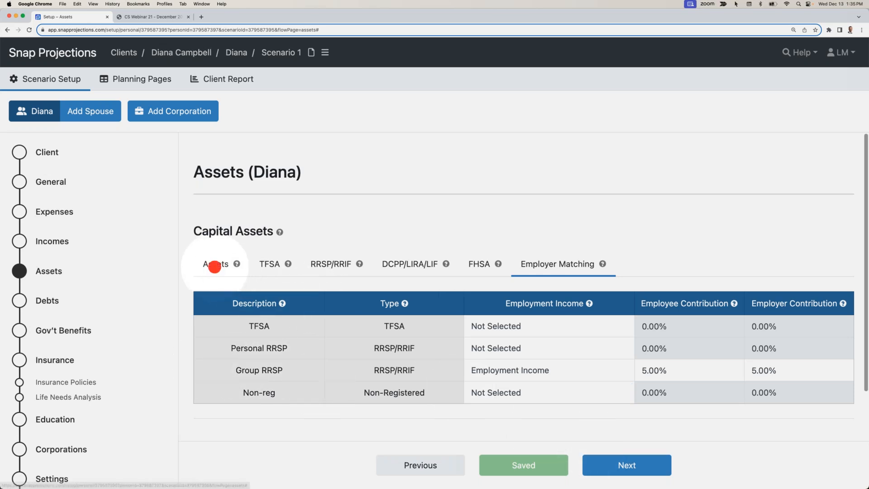
{"action": "scroll", "coordinate": [288, 363], "scroll_direction": "down", "scroll_amount": 3}
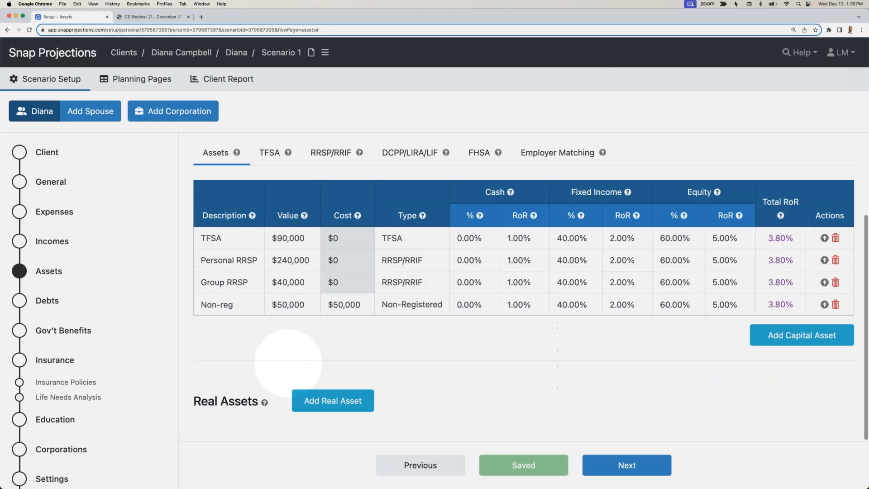
{"action": "left_click", "coordinate": [331, 402]}
{"action": "type", "text": "Home"}
{"action": "key", "text": "Tab"}
{"action": "type", "text": "650,000"}
{"action": "key", "text": "Tab"}
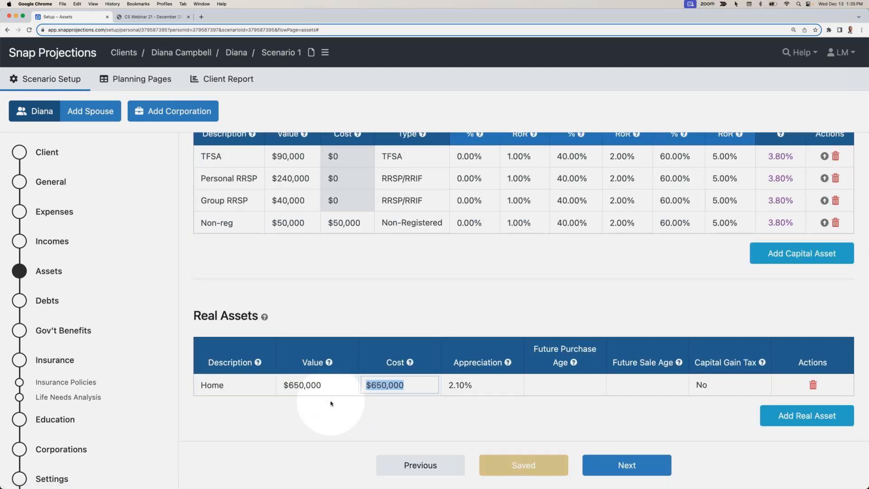
{"action": "type", "text": "400,000"}
{"action": "key", "text": "Tab"}
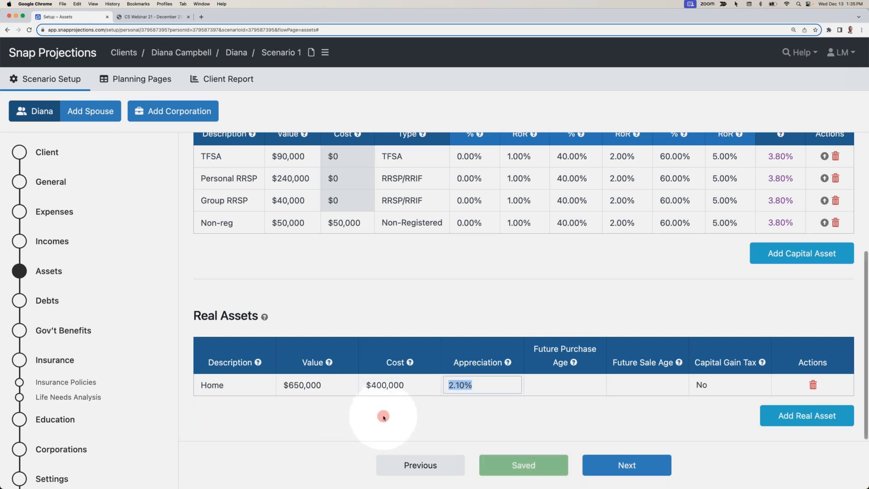
Add a Mortgage debt with a $150,000 balance, 5% interest rate and $1,600 monthly payment.
{"action": "left_click", "coordinate": [388, 425]}
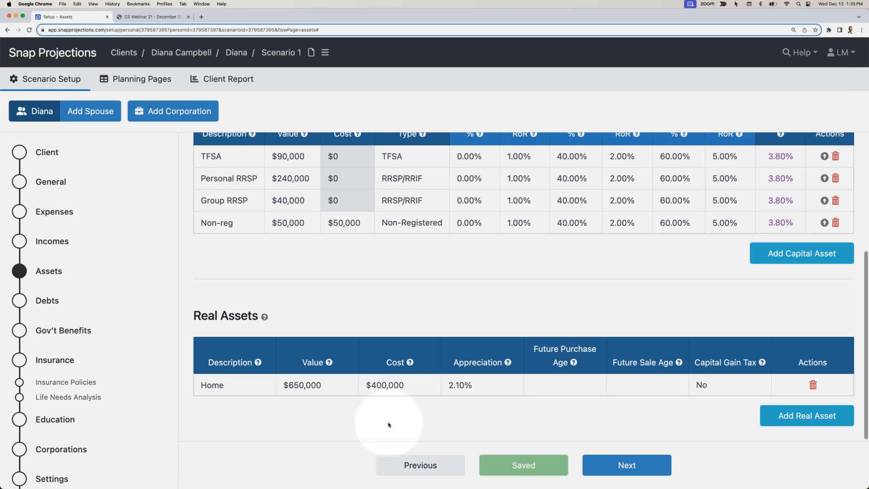
{"action": "left_click", "coordinate": [616, 466]}
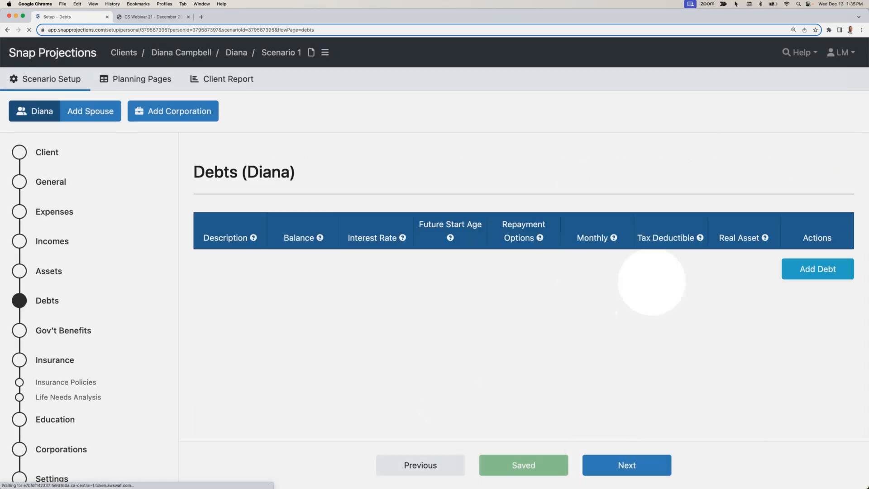
{"action": "left_click", "coordinate": [807, 270]}
{"action": "key", "text": "Tab"}
{"action": "type", "text": "150,000"}
{"action": "key", "text": "Tab"}
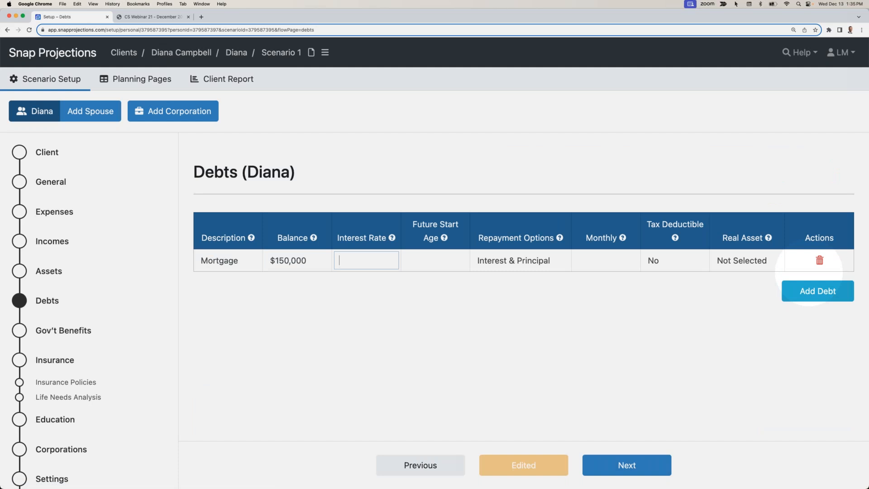
{"action": "key", "text": "Tab"}
{"action": "key", "text": "Tab"}
{"action": "key", "text": "Tab"}
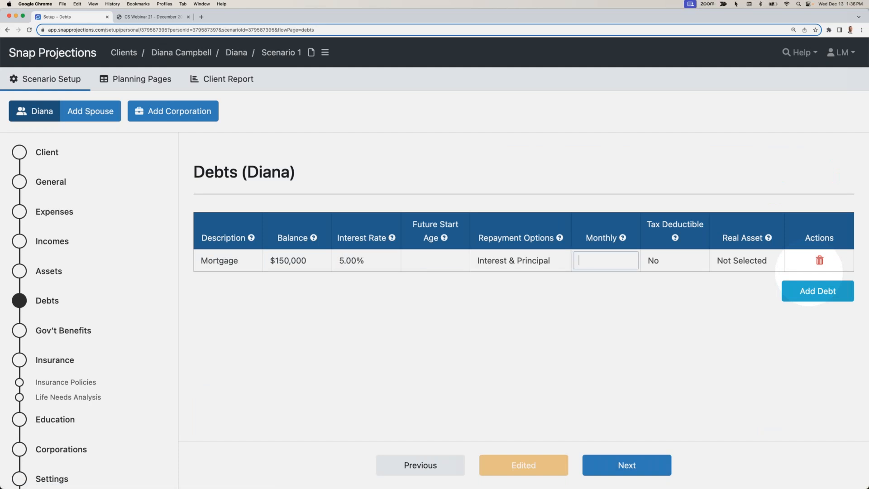
{"action": "type", "text": "1600"}
{"action": "left_click", "coordinate": [609, 314]}
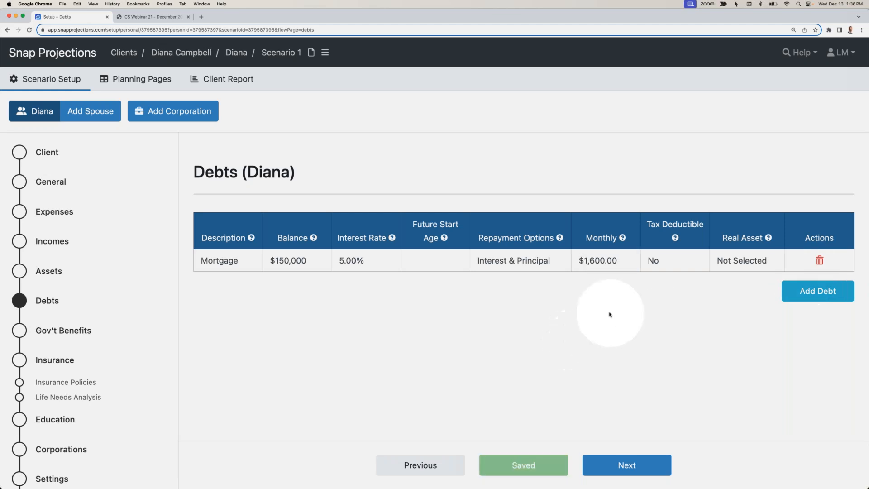
Link the mortgage to the Home real asset.
{"action": "left_click", "coordinate": [740, 261]}
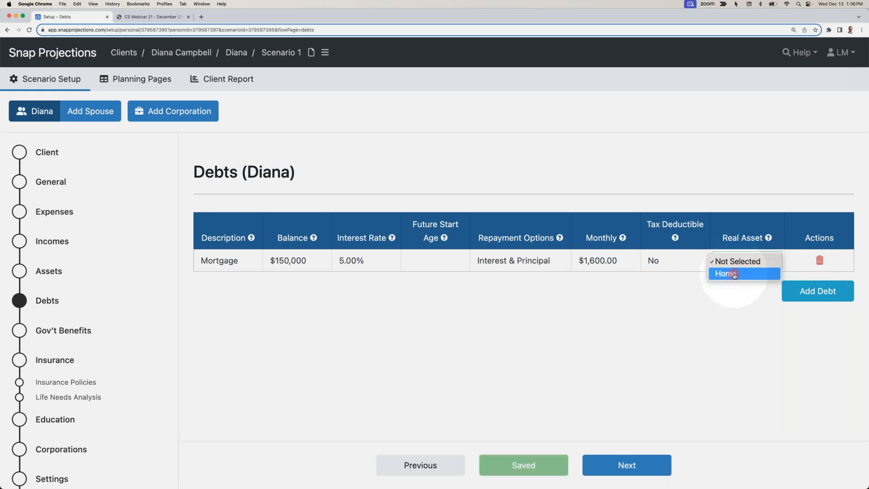
{"action": "left_click", "coordinate": [734, 272]}
{"action": "left_click", "coordinate": [728, 288]}
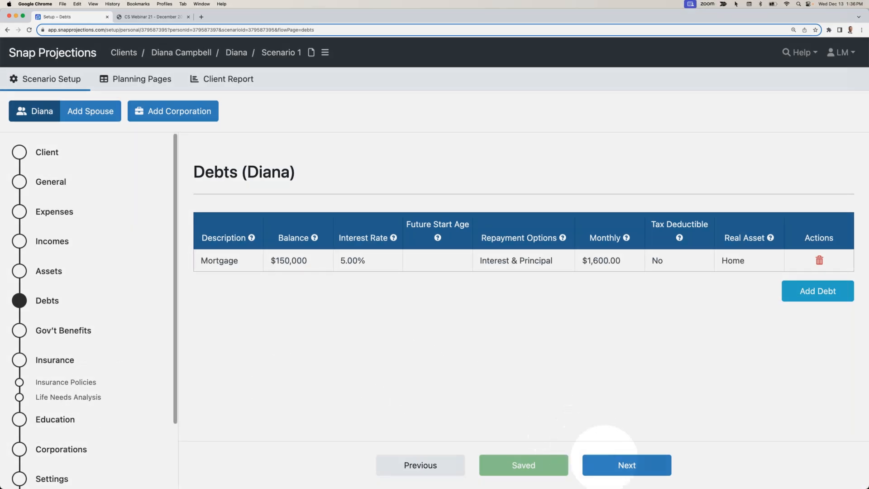
Set the CPP percent of maximum at age 65 to 80% in the government benefits setup.
{"action": "left_click", "coordinate": [609, 465]}
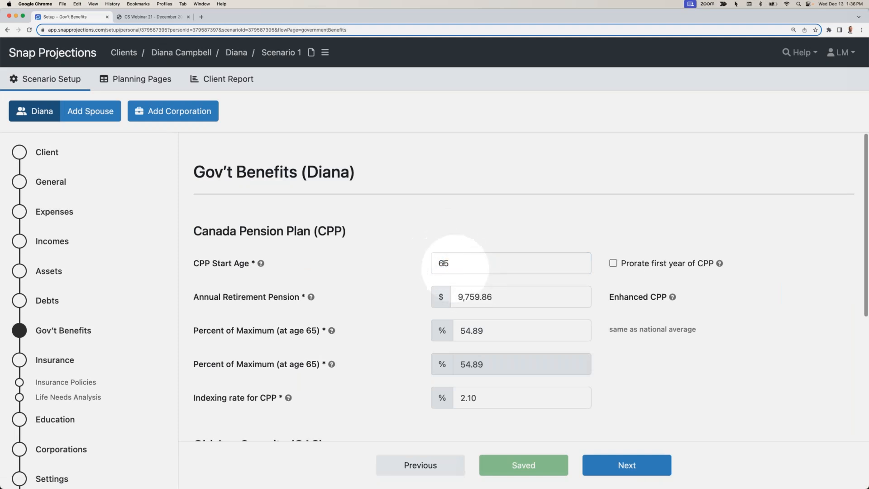
{"action": "scroll", "coordinate": [455, 264], "scroll_direction": "down", "scroll_amount": 2}
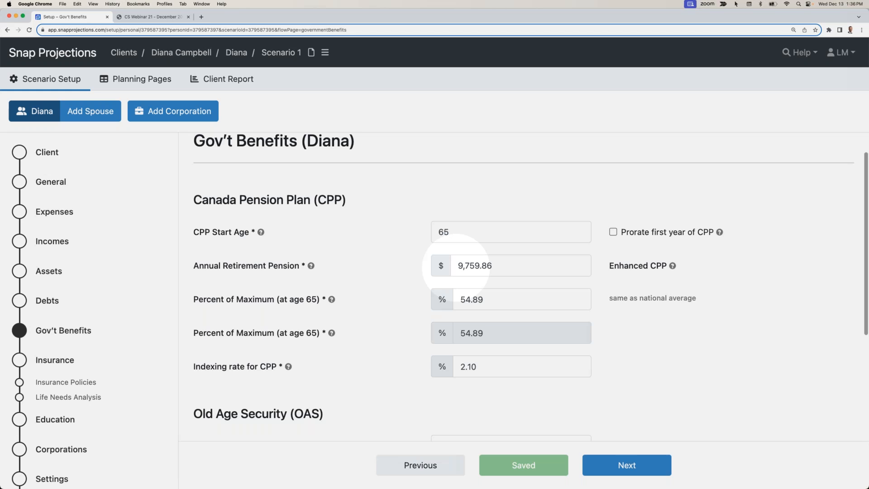
{"action": "double_click", "coordinate": [493, 296]}
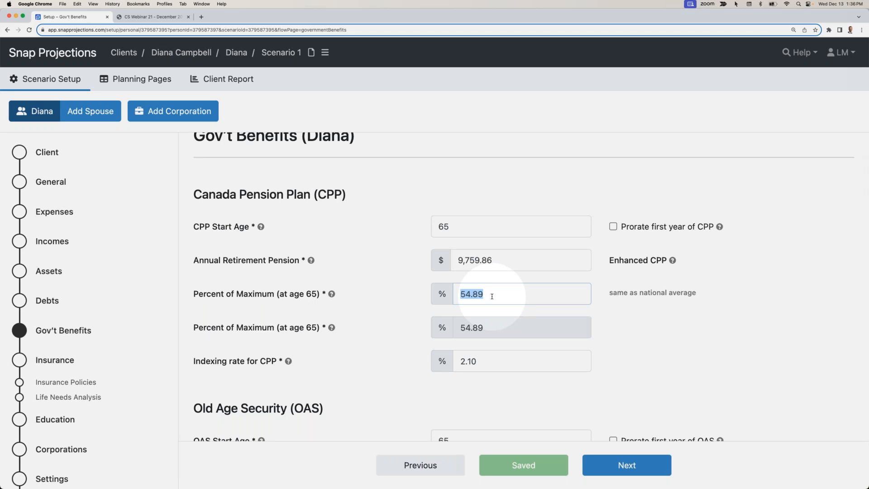
{"action": "type", "text": "80"}
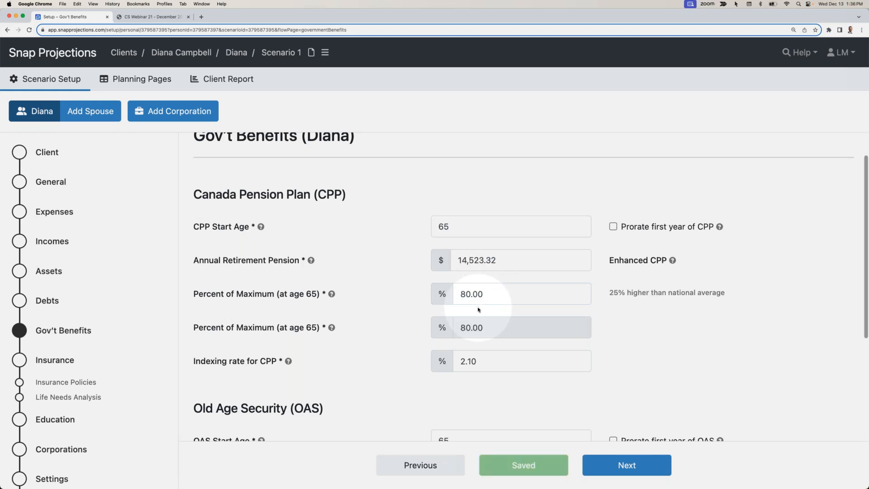
{"action": "scroll", "coordinate": [479, 309], "scroll_direction": "up", "scroll_amount": 1}
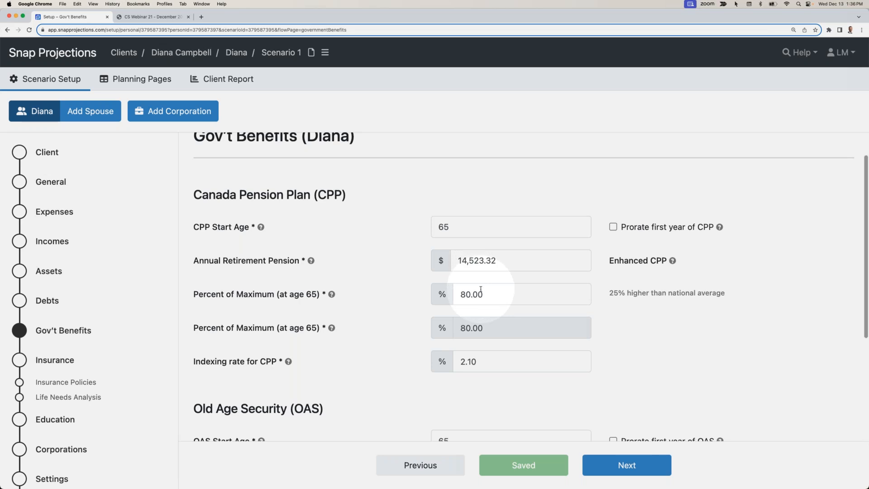
{"action": "scroll", "coordinate": [481, 290], "scroll_direction": "down", "scroll_amount": 5}
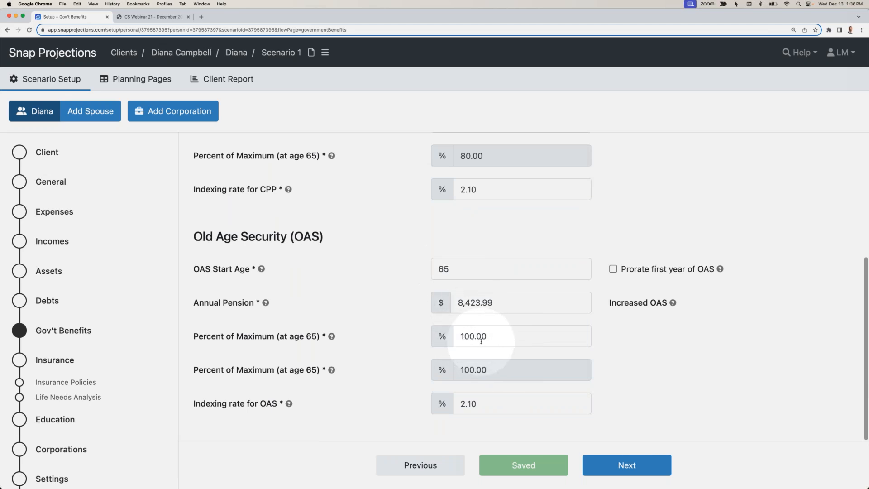
{"action": "scroll", "coordinate": [113, 353], "scroll_direction": "down", "scroll_amount": 3}
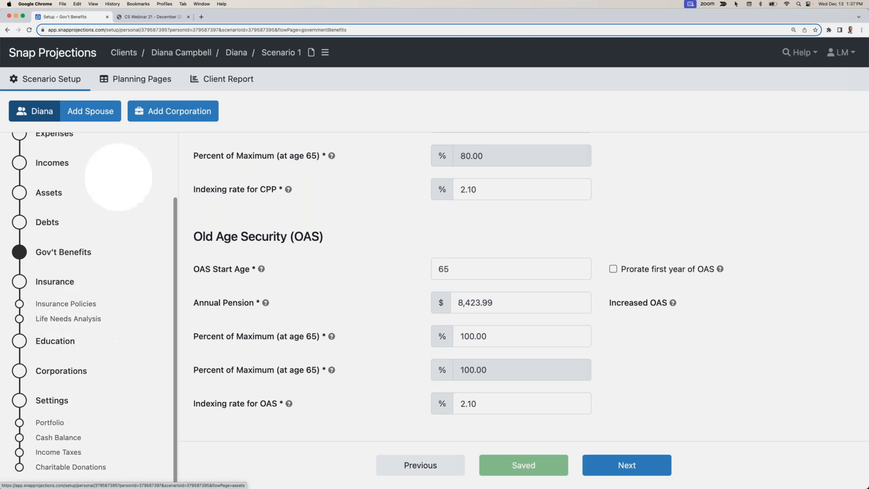
Open the planning projection and examine the 2024 expenses, income, tax, Group RRSP contributions and mortgage payments.
{"action": "left_click", "coordinate": [135, 81]}
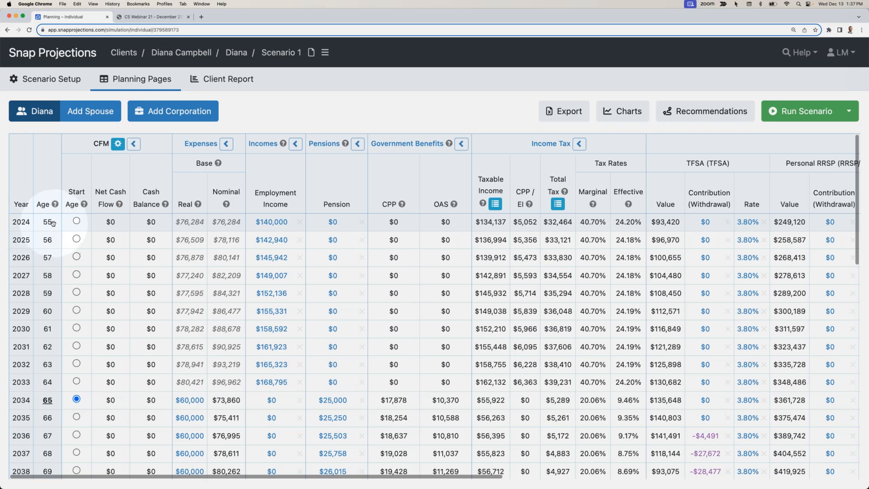
{"action": "mouse_move", "coordinate": [214, 223]}
{"action": "left_mouse_down"}
{"action": "mouse_move", "coordinate": [245, 224]}
{"action": "mouse_move", "coordinate": [229, 225]}
{"action": "left_mouse_up"}
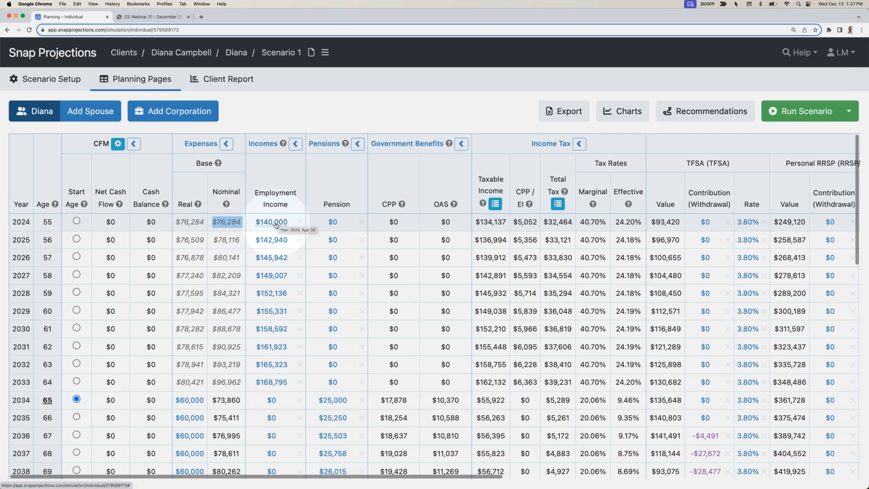
{"action": "scroll", "coordinate": [276, 225], "scroll_direction": "right", "scroll_amount": 8}
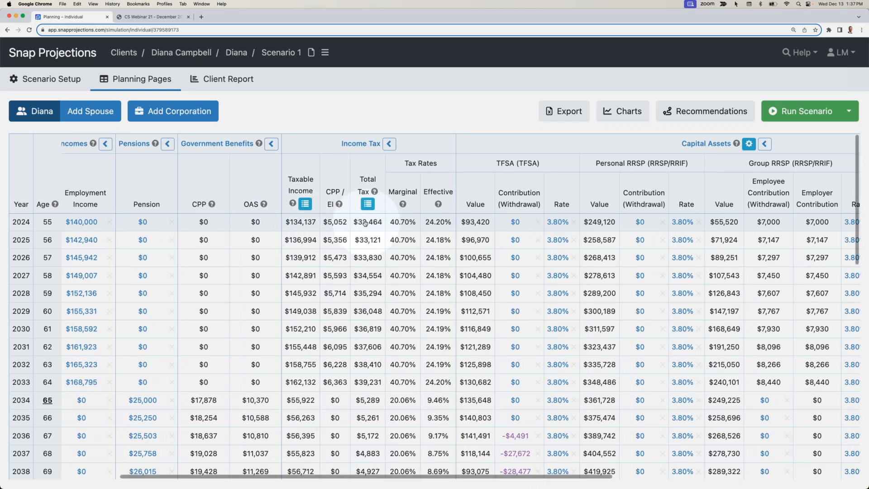
{"action": "scroll", "coordinate": [368, 222], "scroll_direction": "right", "scroll_amount": 14}
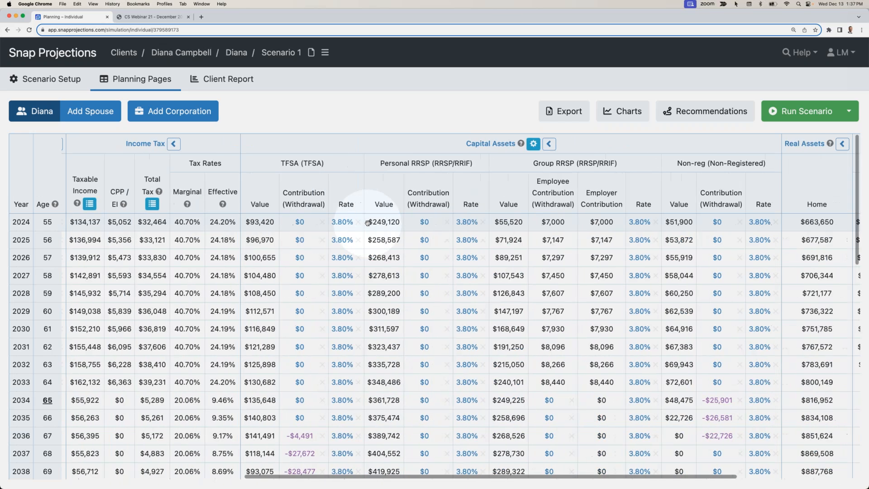
{"action": "left_click", "coordinate": [437, 222]}
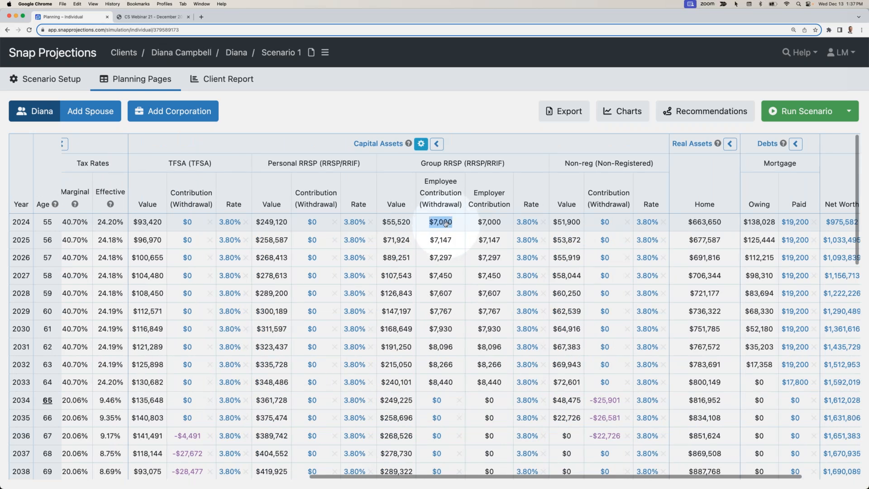
{"action": "scroll", "coordinate": [446, 223], "scroll_direction": "right", "scroll_amount": 4}
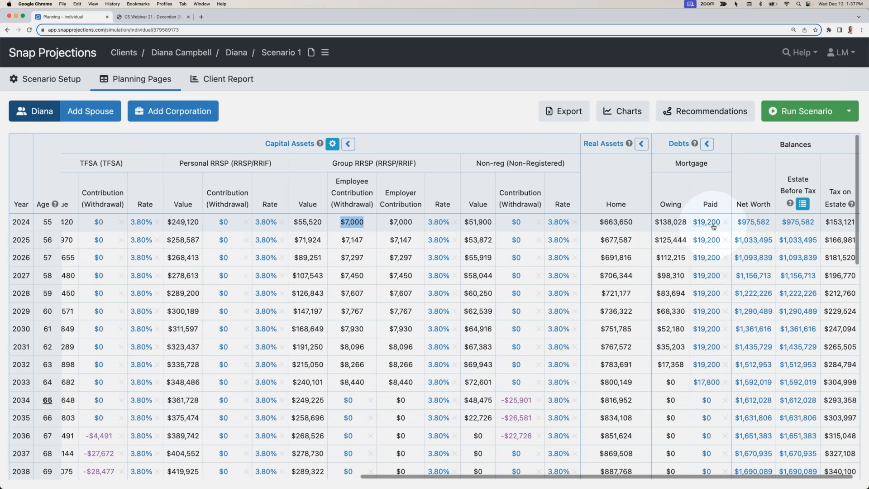
{"action": "scroll", "coordinate": [714, 226], "scroll_direction": "left", "scroll_amount": 20}
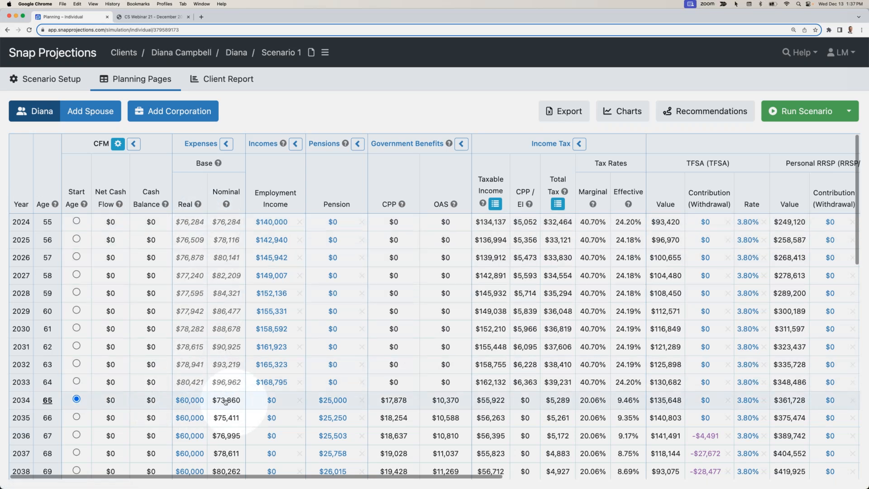
Examine nominal expenses from age 65, cash flow through age 100, and the capital asset withdrawals during retirement.
{"action": "triple_click", "coordinate": [232, 403]}
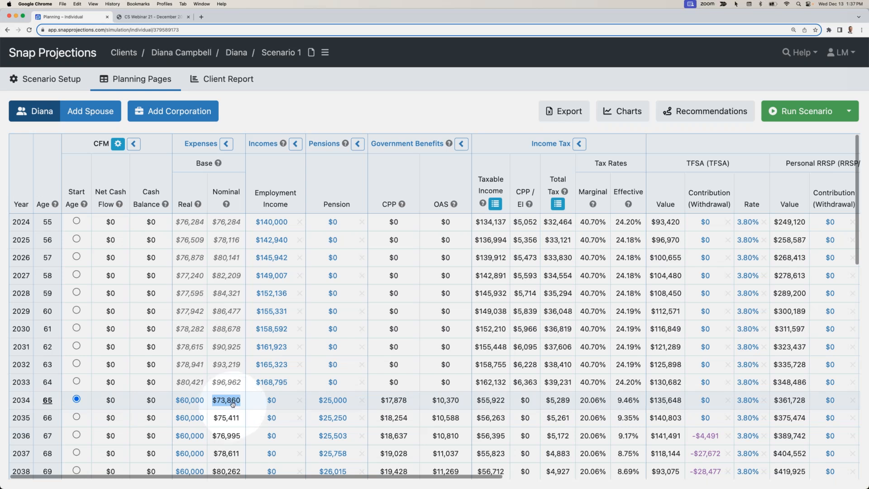
{"action": "scroll", "coordinate": [232, 403], "scroll_direction": "down", "scroll_amount": 10}
{"action": "scroll", "coordinate": [232, 404], "scroll_direction": "down", "scroll_amount": 10}
{"action": "scroll", "coordinate": [233, 404], "scroll_direction": "down", "scroll_amount": 4}
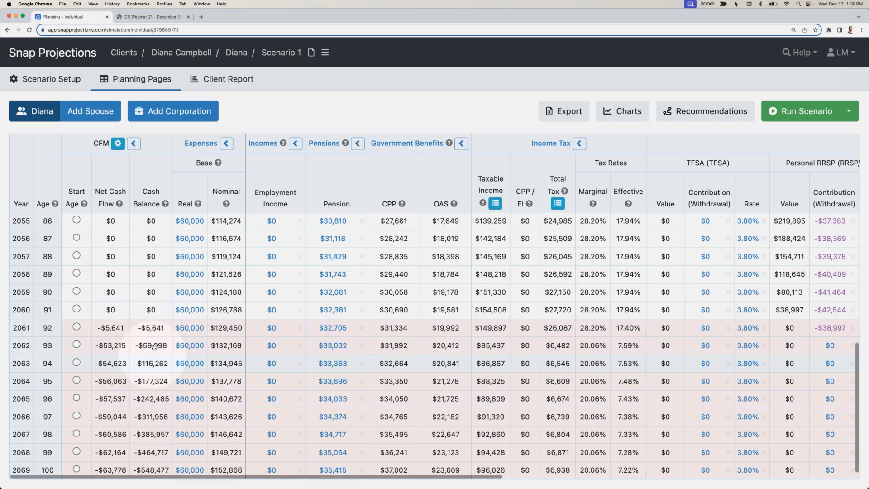
{"action": "scroll", "coordinate": [167, 354], "scroll_direction": "up", "scroll_amount": 15}
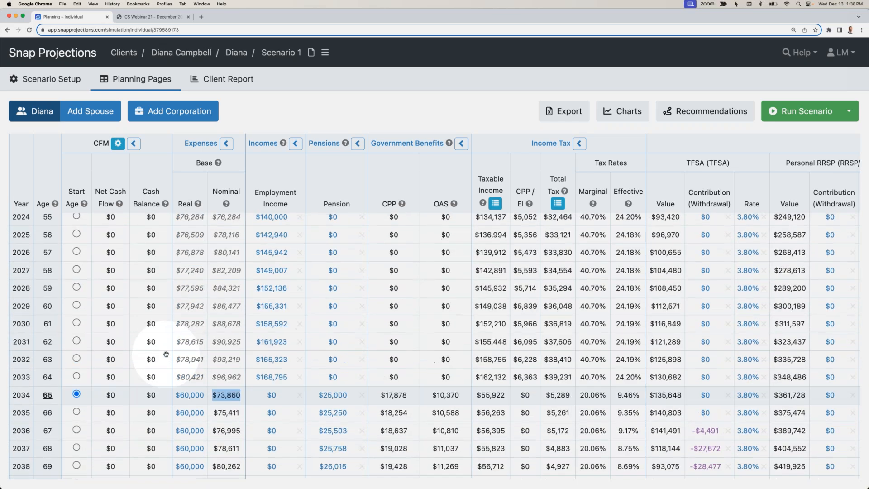
{"action": "scroll", "coordinate": [166, 354], "scroll_direction": "right", "scroll_amount": 10}
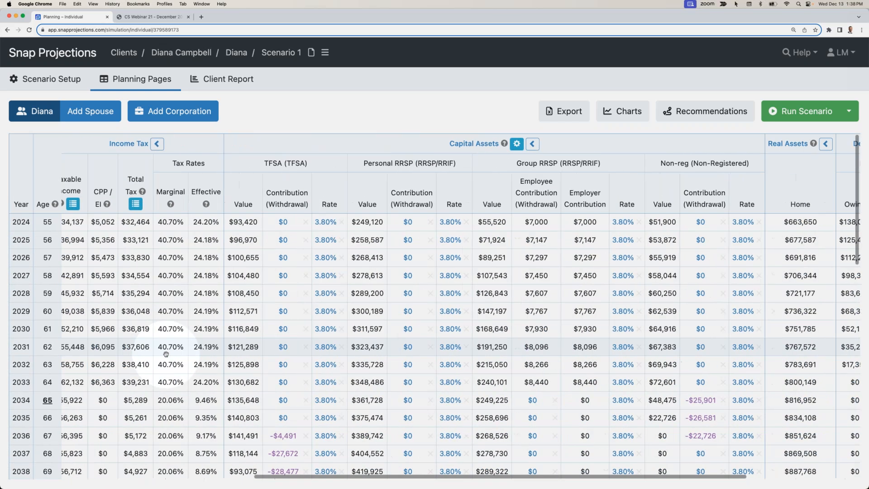
{"action": "scroll", "coordinate": [167, 354], "scroll_direction": "right", "scroll_amount": 1}
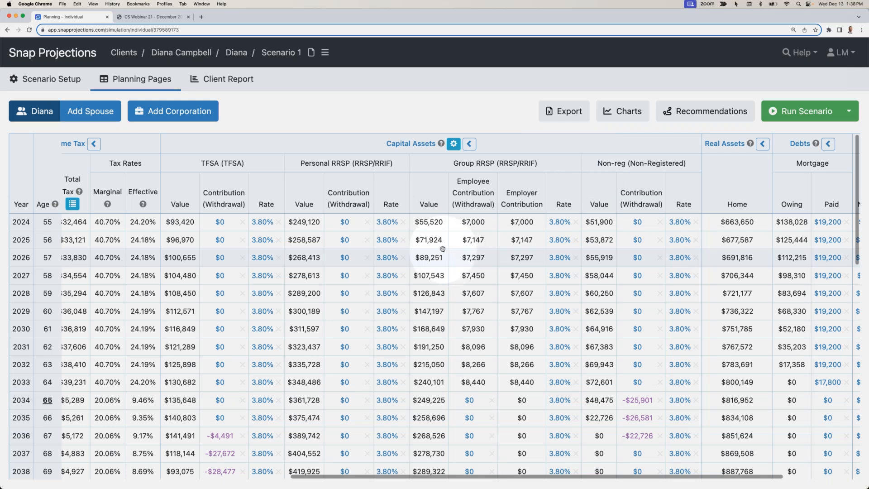
{"action": "scroll", "coordinate": [443, 249], "scroll_direction": "down", "scroll_amount": 2}
{"action": "scroll", "coordinate": [443, 249], "scroll_direction": "down", "scroll_amount": 19}
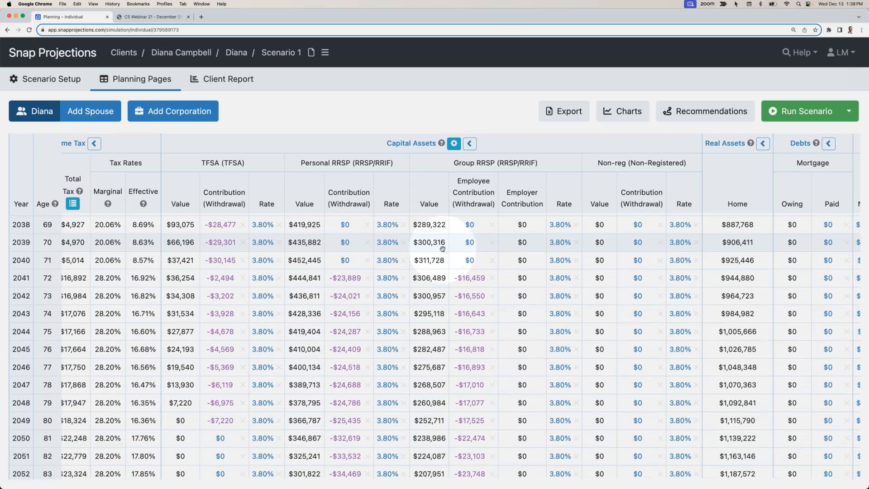
{"action": "scroll", "coordinate": [443, 249], "scroll_direction": "down", "scroll_amount": 6}
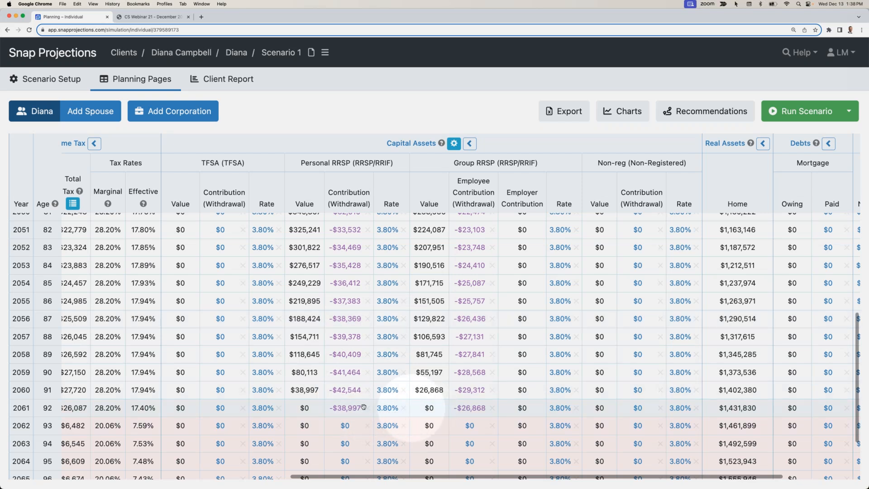
Check the CPP benefit at age 65 and the cash balance in the plan's final years.
{"action": "scroll", "coordinate": [410, 408], "scroll_direction": "up", "scroll_amount": 10}
{"action": "scroll", "coordinate": [410, 408], "scroll_direction": "left", "scroll_amount": 10}
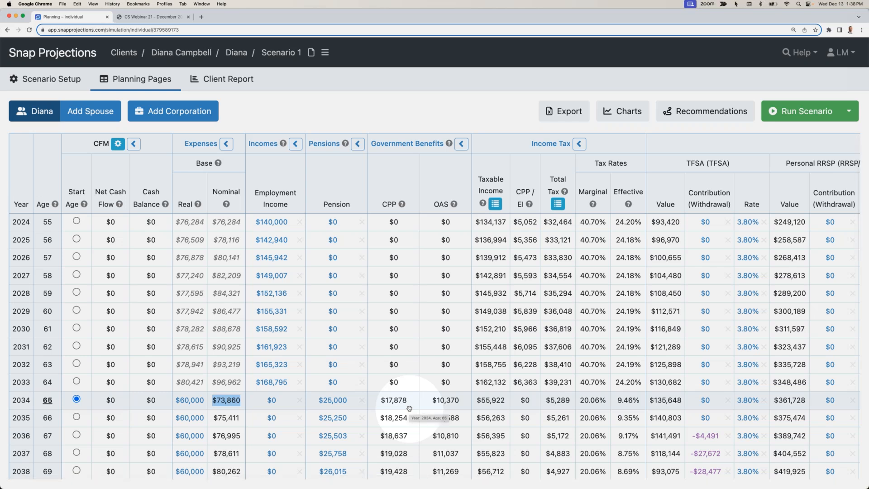
{"action": "double_click", "coordinate": [408, 400]}
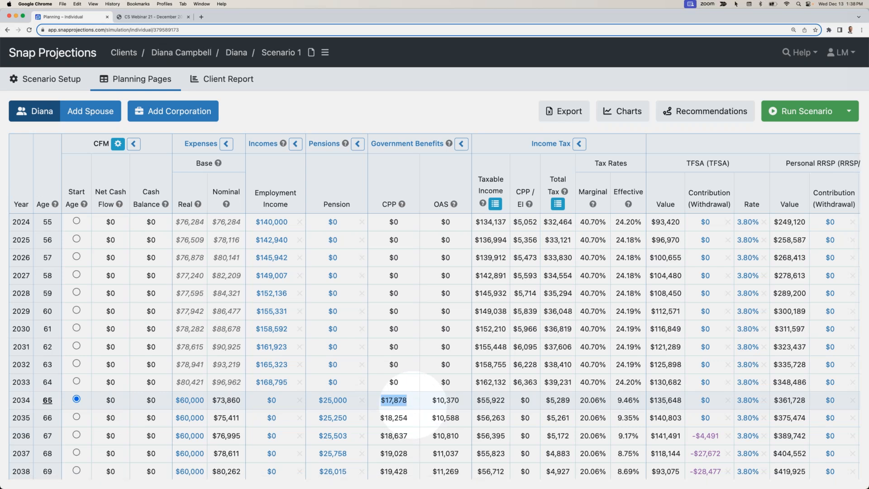
{"action": "scroll", "coordinate": [407, 401], "scroll_direction": "down", "scroll_amount": 12}
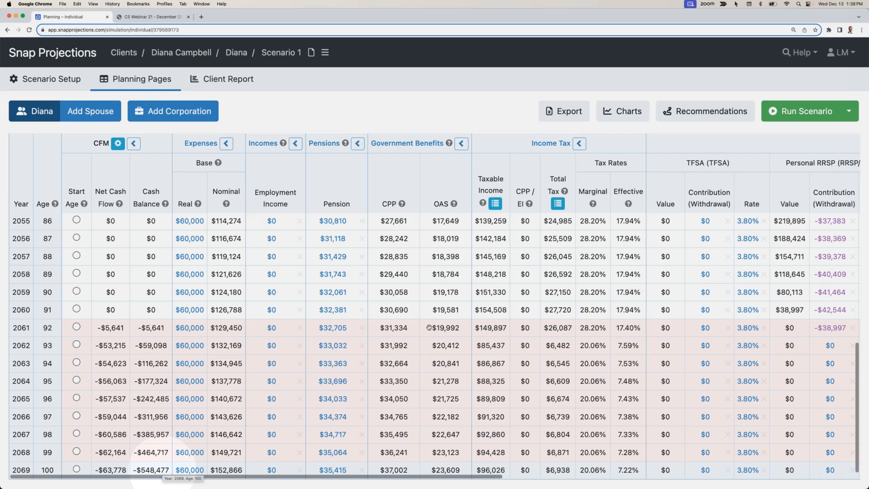
{"action": "scroll", "coordinate": [468, 320], "scroll_direction": "up", "scroll_amount": 12}
{"action": "double_click", "coordinate": [468, 320]}
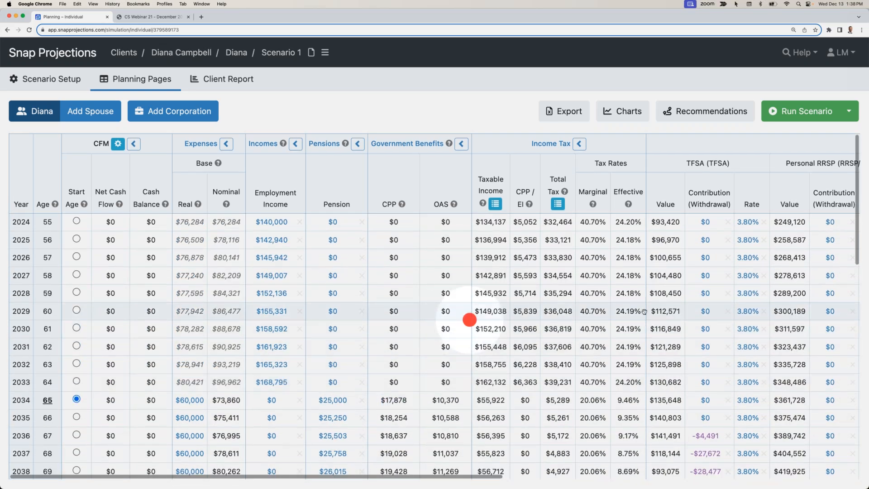
Open the scenario's recommendations and review the retirement age and spending in the retirement goal.
{"action": "left_click", "coordinate": [706, 112]}
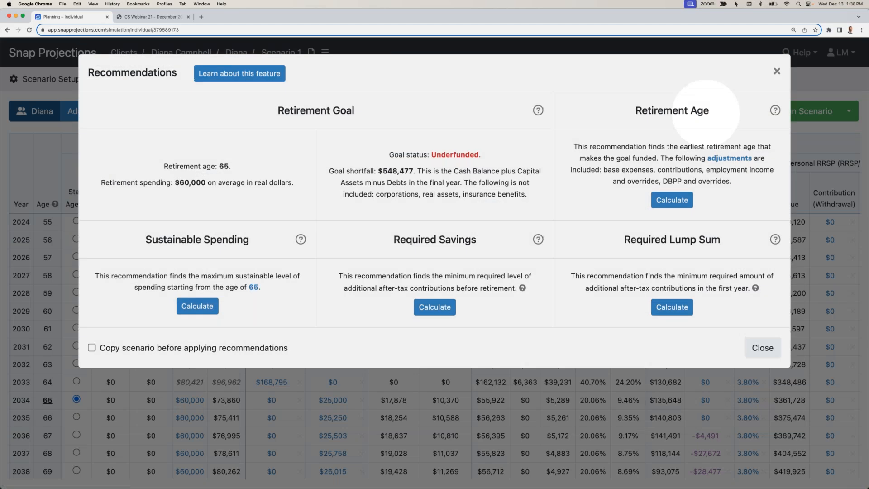
{"action": "double_click", "coordinate": [225, 166]}
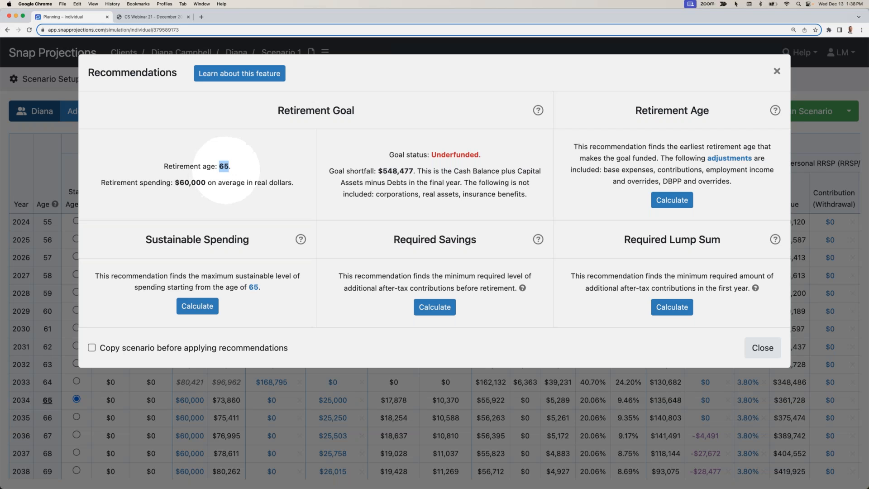
{"action": "left_click_drag", "start_coordinate": [175, 182], "coordinate": [202, 182]}
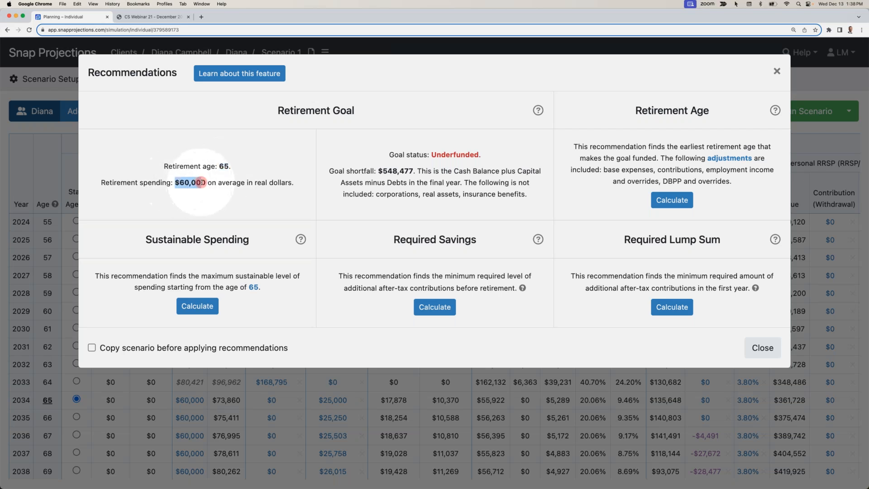
Review the retirement goal's status and shortfall, and calculate the earliest retirement age that makes the goal funded.
{"action": "left_click_drag", "start_coordinate": [431, 154], "coordinate": [495, 156]}
{"action": "left_click_drag", "start_coordinate": [378, 171], "coordinate": [416, 171]}
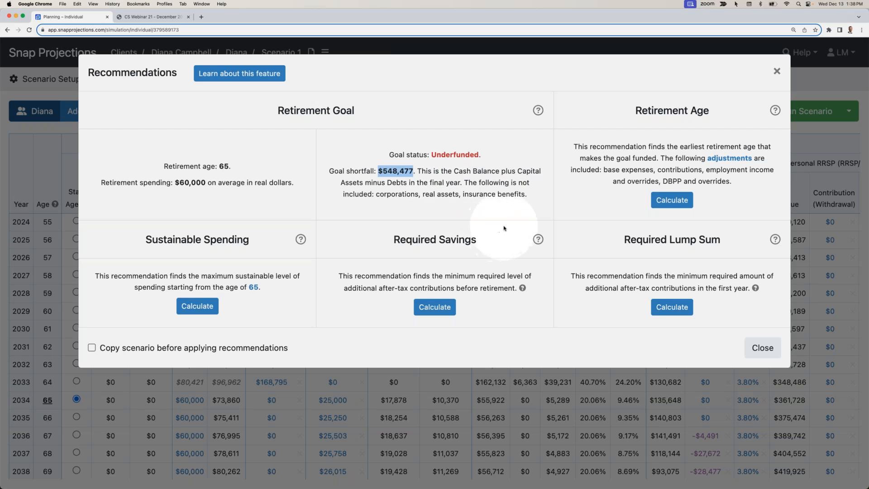
{"action": "left_click", "coordinate": [676, 201]}
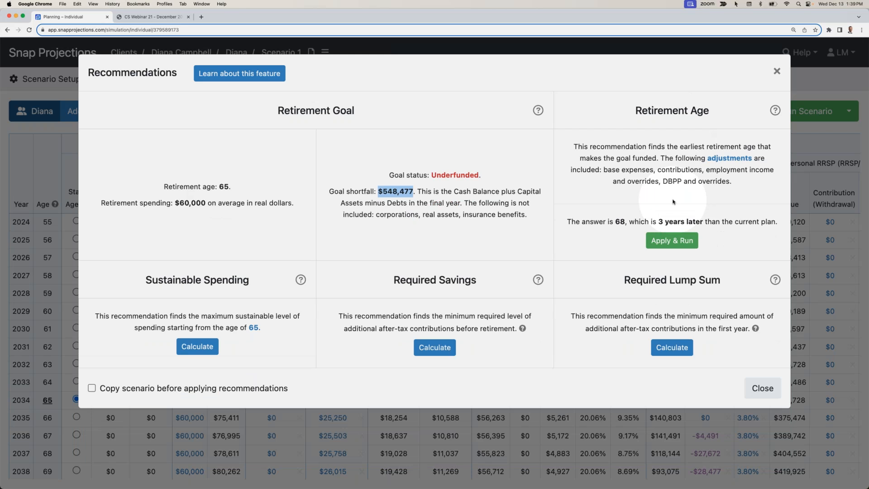
{"action": "left_click", "coordinate": [618, 222]}
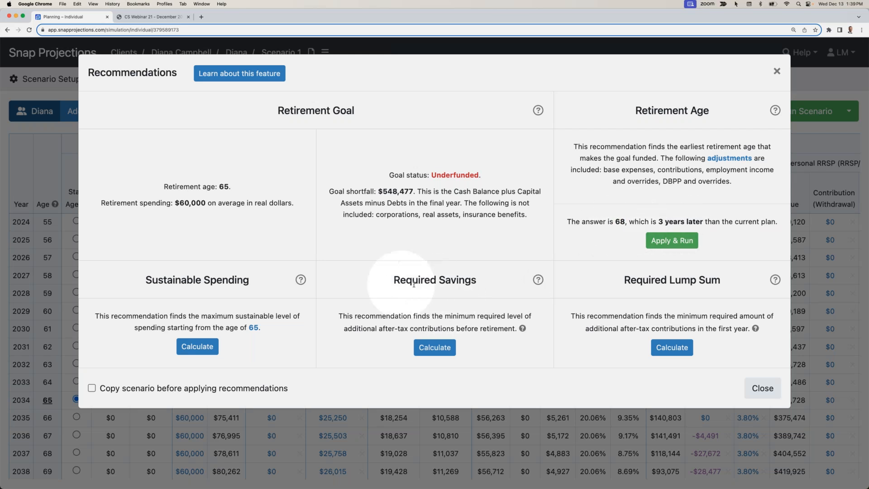
Calculate the Required Savings recommendation, review its before-tax and after-tax amounts, and apply it to the scenario.
{"action": "left_click", "coordinate": [434, 347]}
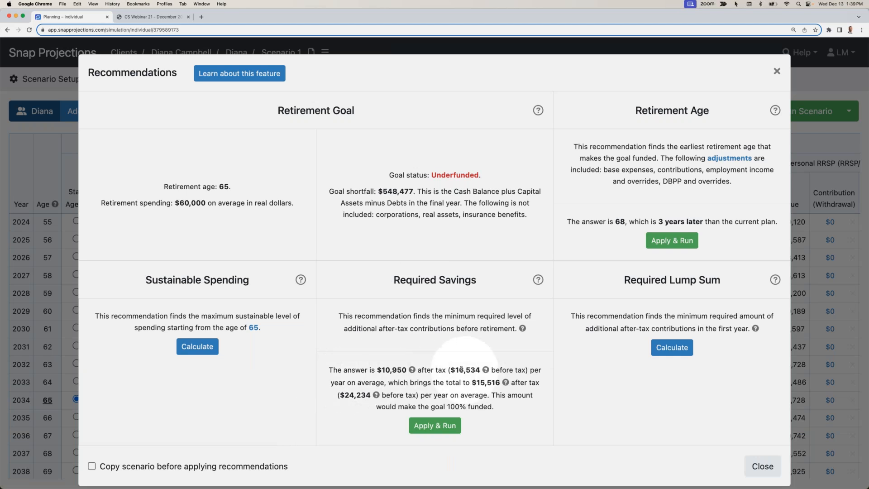
{"action": "left_click_drag", "start_coordinate": [456, 370], "coordinate": [480, 370]}
{"action": "scroll", "coordinate": [473, 368], "scroll_direction": "down", "scroll_amount": 1}
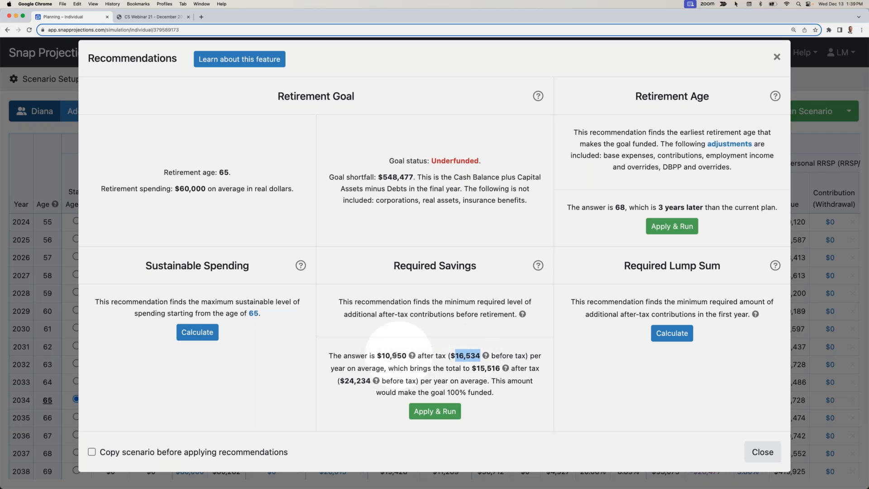
{"action": "left_click_drag", "start_coordinate": [407, 356], "coordinate": [377, 356]}
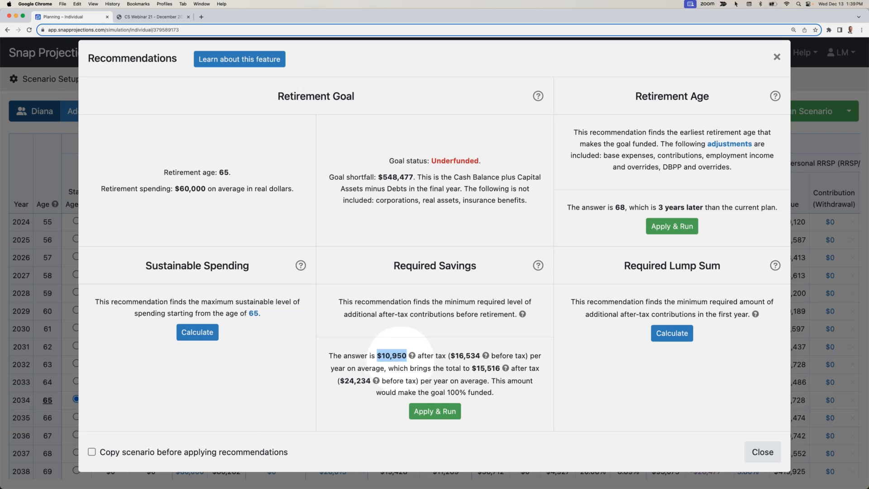
{"action": "left_click_drag", "start_coordinate": [371, 380], "coordinate": [342, 382]}
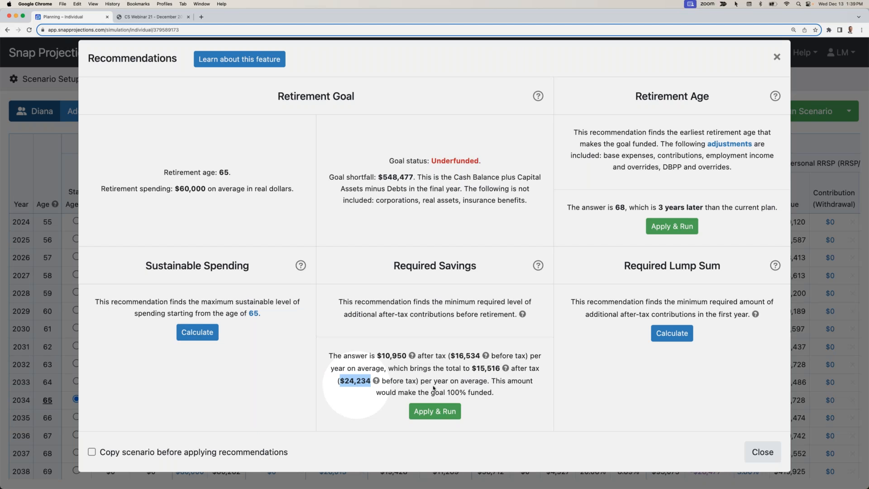
{"action": "left_click_drag", "start_coordinate": [501, 369], "coordinate": [474, 370]}
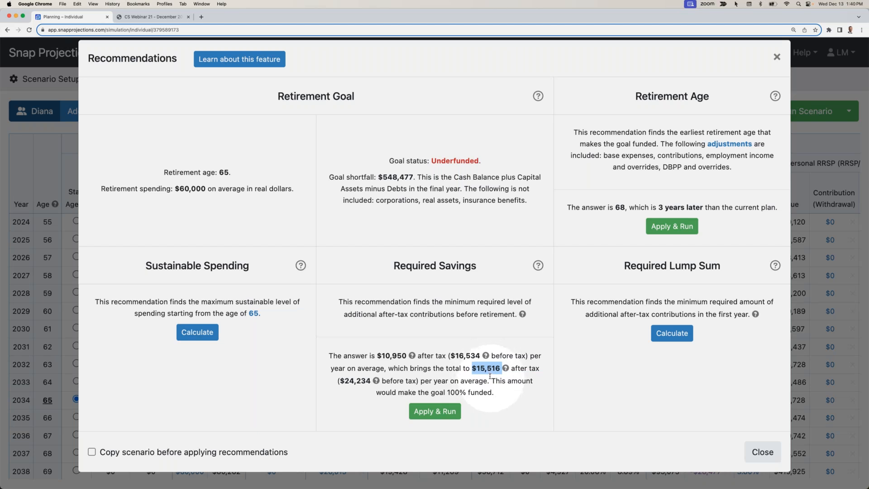
{"action": "left_click", "coordinate": [437, 412]}
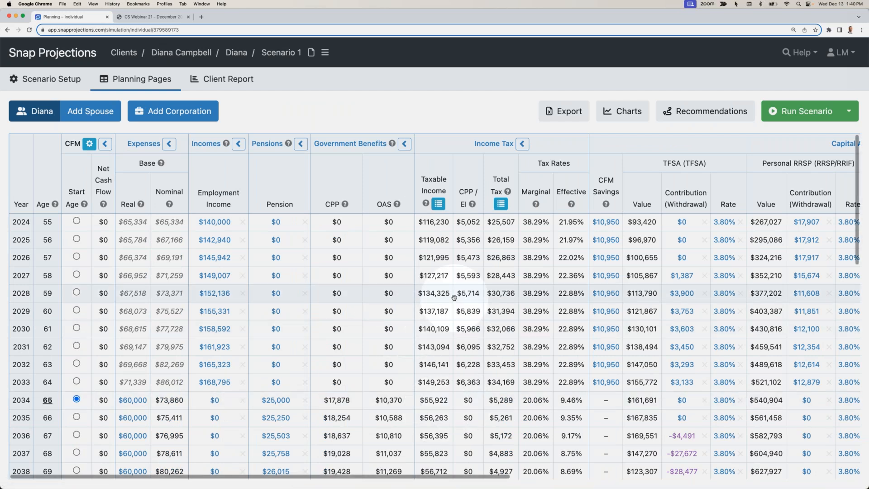
Examine the annual CFM savings and how they are allocated to TFSA and Personal RRSP contributions before retirement.
{"action": "scroll", "coordinate": [454, 297], "scroll_direction": "right", "scroll_amount": 10}
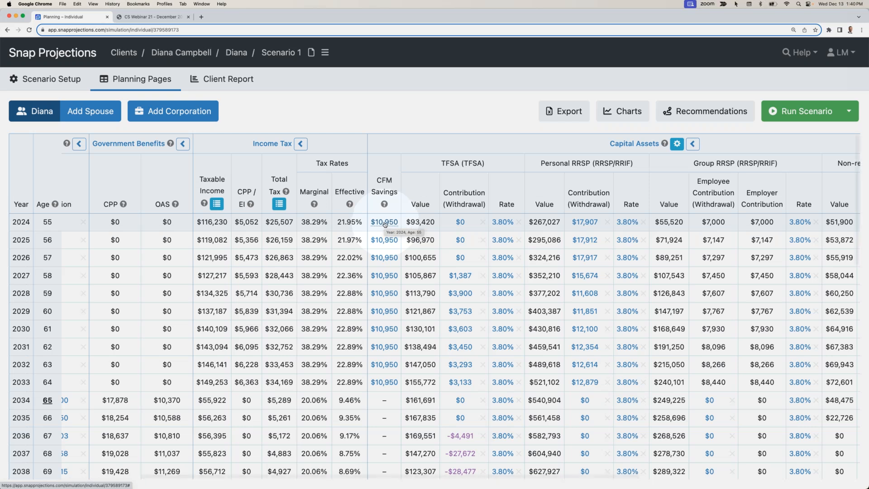
{"action": "scroll", "coordinate": [394, 225], "scroll_direction": "right", "scroll_amount": 3}
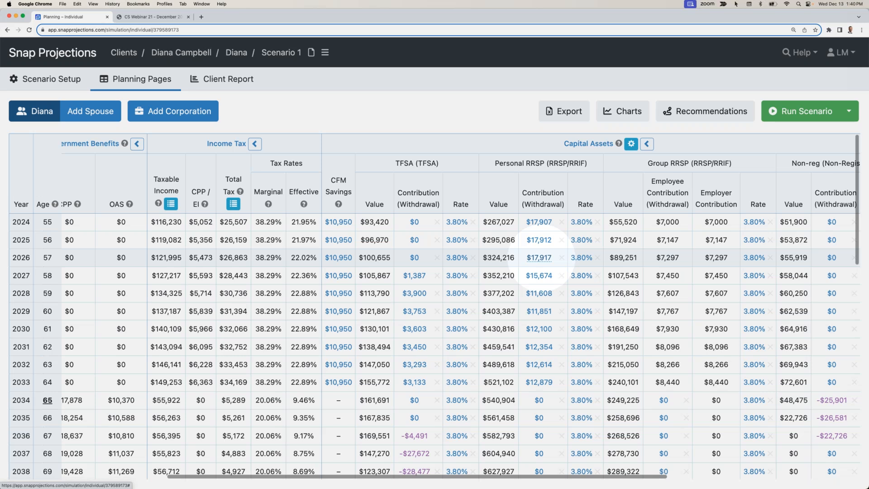
{"action": "mouse_move", "coordinate": [538, 265]}
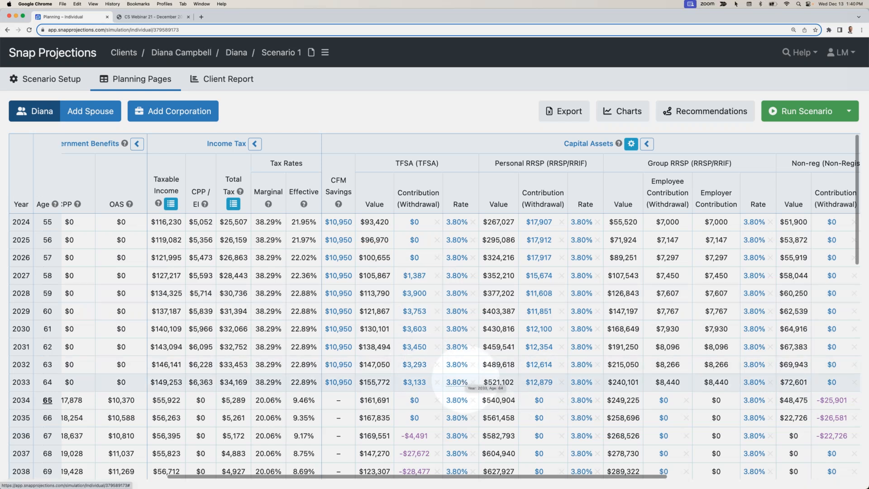
Compare the nominal base expenses in 2024 and 2025 with those at age 65.
{"action": "scroll", "coordinate": [466, 382], "scroll_direction": "left", "scroll_amount": 10}
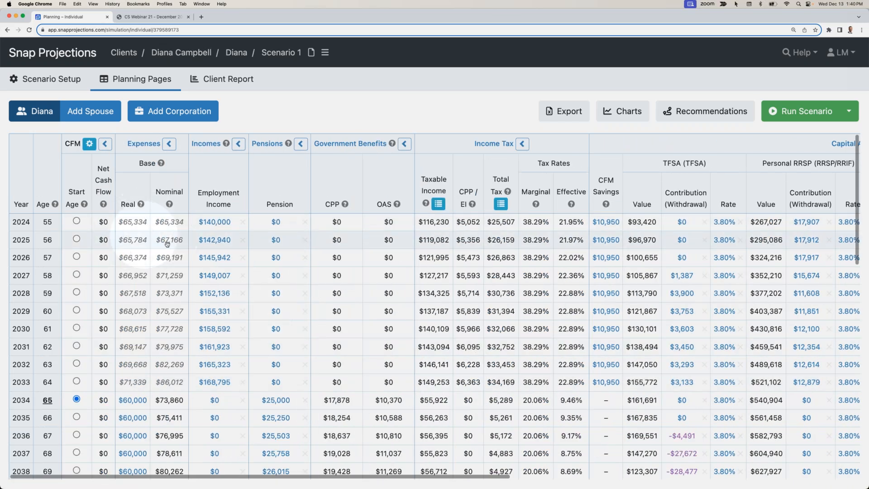
{"action": "left_click", "coordinate": [164, 223]}
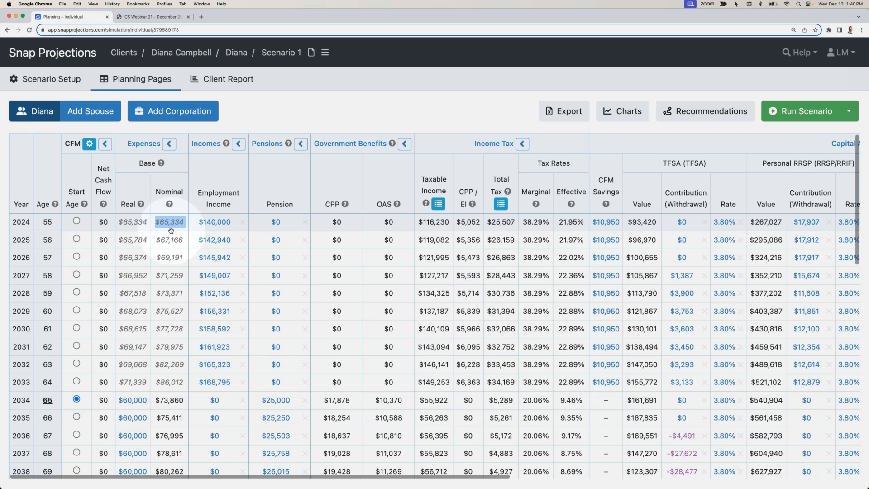
{"action": "key", "text": "Return"}
{"action": "scroll", "coordinate": [156, 398], "scroll_direction": "down", "scroll_amount": 1}
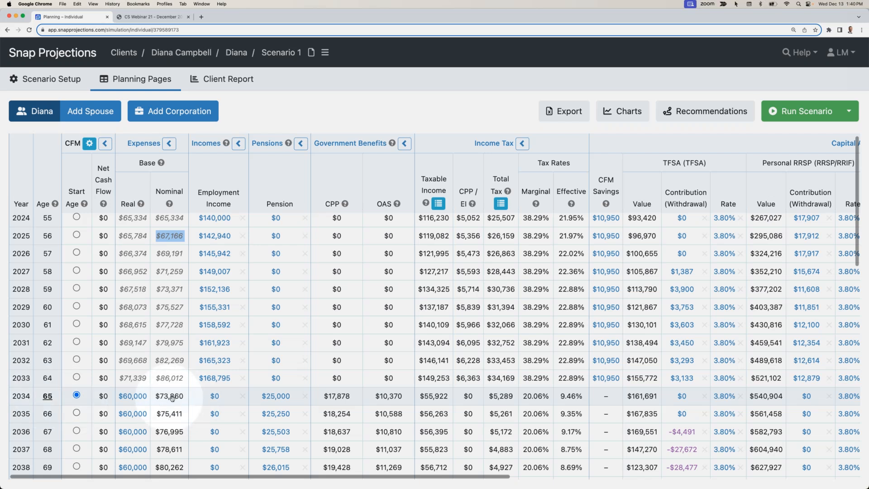
{"action": "double_click", "coordinate": [173, 398]}
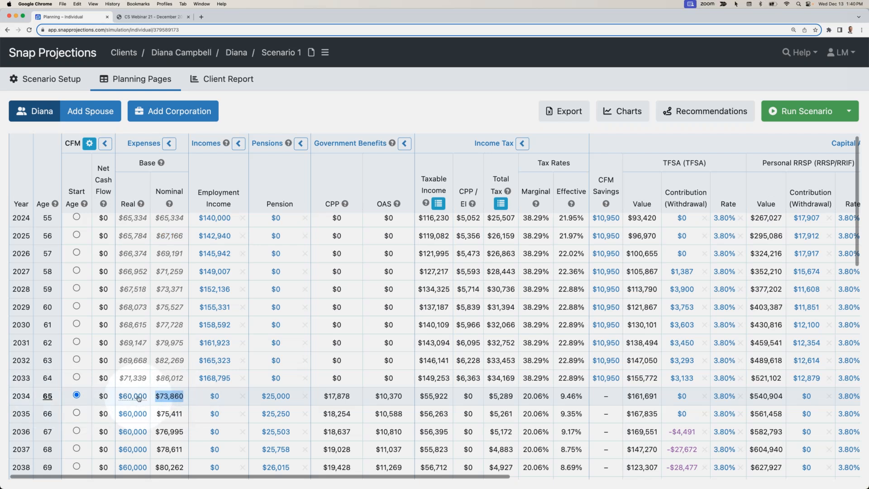
{"action": "scroll", "coordinate": [174, 395], "scroll_direction": "down", "scroll_amount": 5}
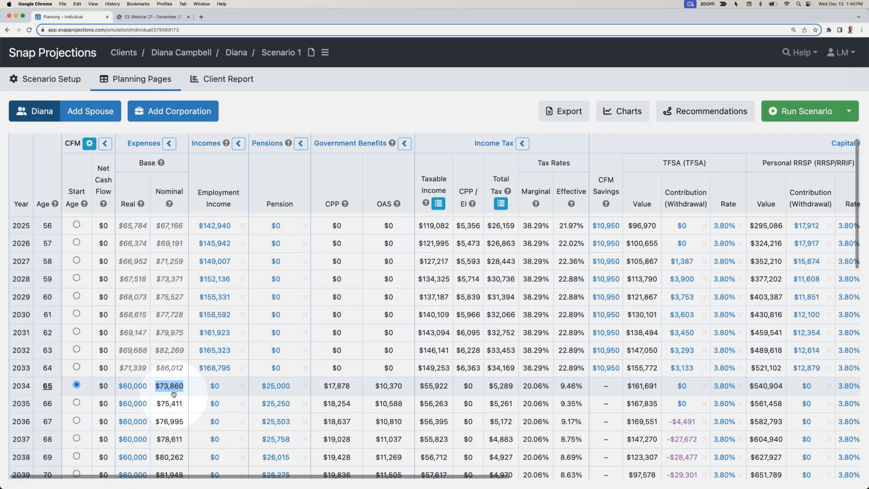
Examine the expenses and the remaining TFSA, RRSP and non-registered balances in the plan's final years through age 100.
{"action": "scroll", "coordinate": [174, 395], "scroll_direction": "down", "scroll_amount": 20}
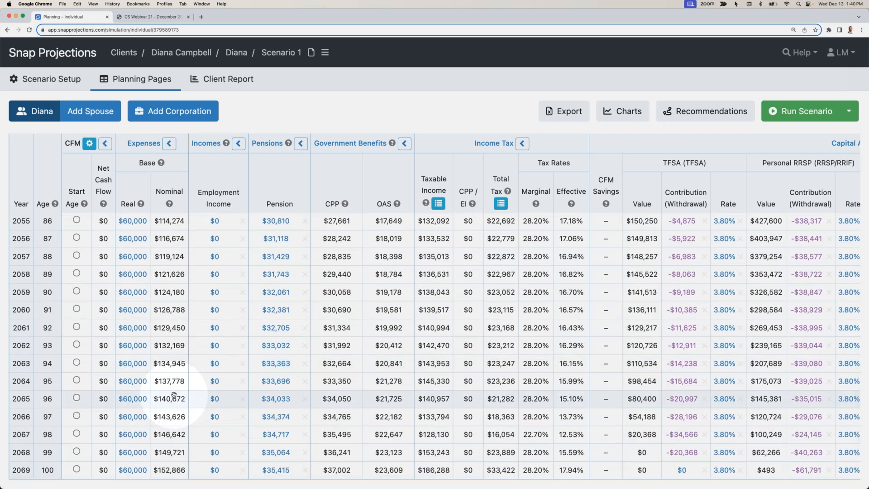
{"action": "scroll", "coordinate": [171, 385], "scroll_direction": "right", "scroll_amount": 8}
{"action": "scroll", "coordinate": [170, 403], "scroll_direction": "right", "scroll_amount": 5}
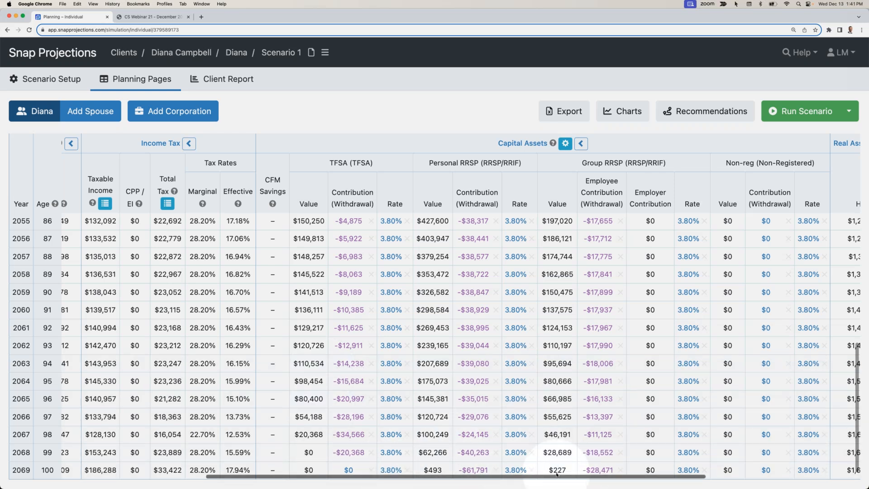
Return to the plan's early years and check the Personal RRSP contribution and its room at age 64.
{"action": "scroll", "coordinate": [557, 471], "scroll_direction": "up", "scroll_amount": 10}
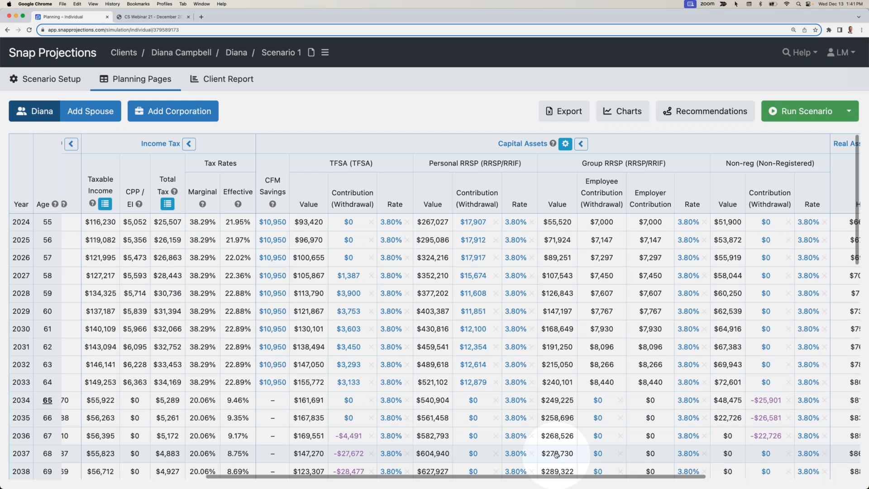
{"action": "scroll", "coordinate": [557, 455], "scroll_direction": "left", "scroll_amount": 7}
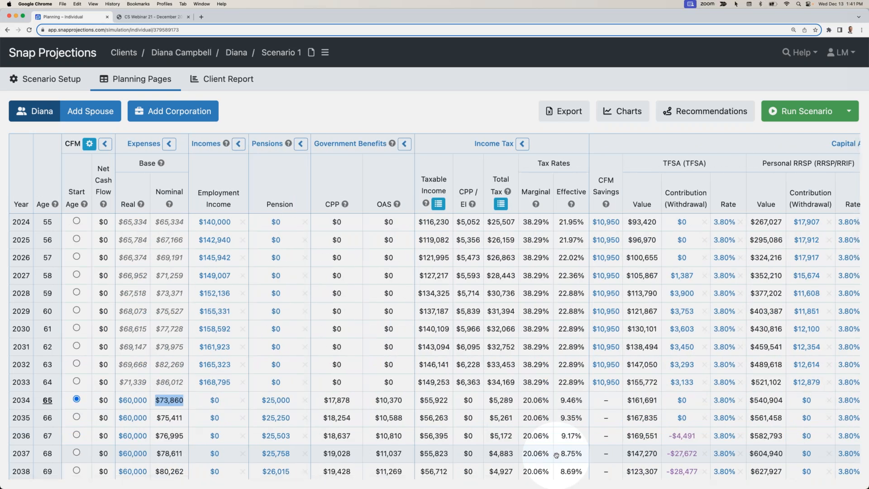
{"action": "scroll", "coordinate": [557, 455], "scroll_direction": "right", "scroll_amount": 10}
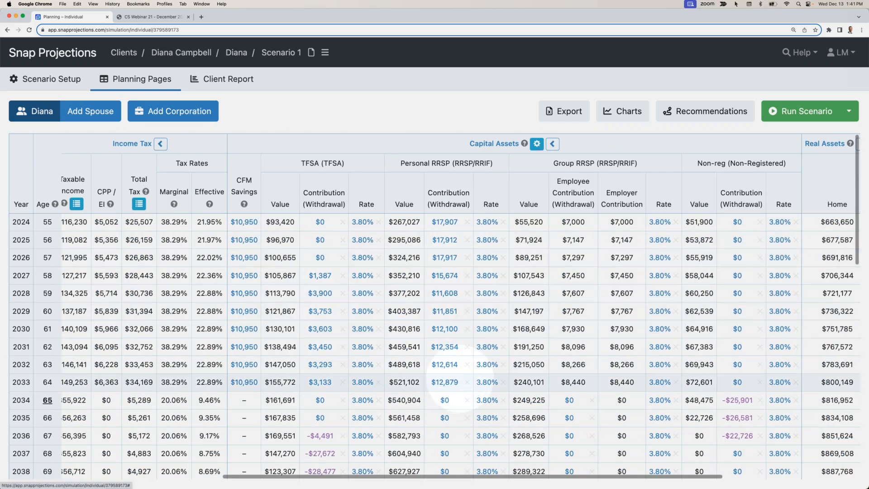
{"action": "mouse_move", "coordinate": [458, 379]}
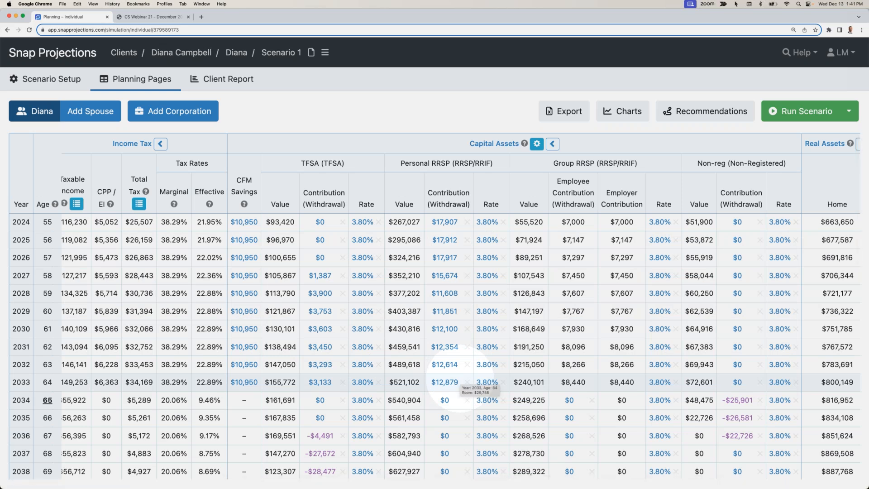
Open the scenario's charts, review the cash outflows, cash inflows and net worth, and close them.
{"action": "left_click", "coordinate": [618, 114]}
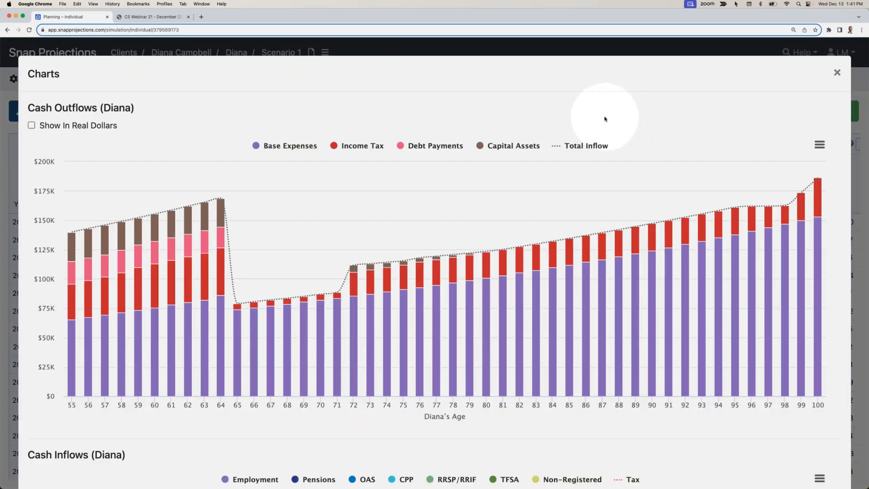
{"action": "scroll", "coordinate": [604, 119], "scroll_direction": "down", "scroll_amount": 7}
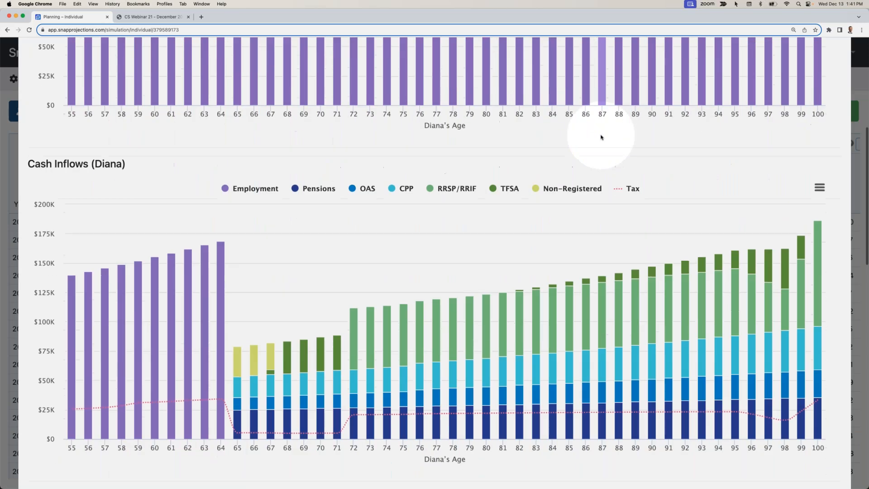
{"action": "scroll", "coordinate": [601, 137], "scroll_direction": "down", "scroll_amount": 6}
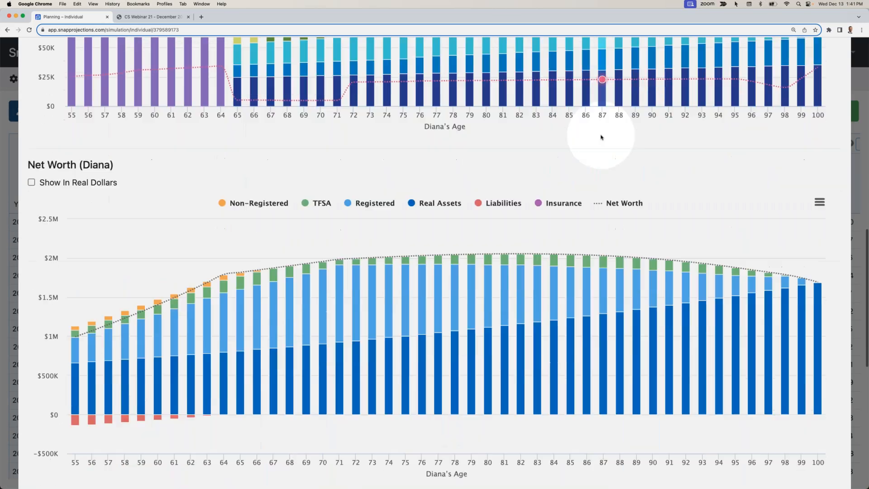
{"action": "scroll", "coordinate": [661, 156], "scroll_direction": "up", "scroll_amount": 14}
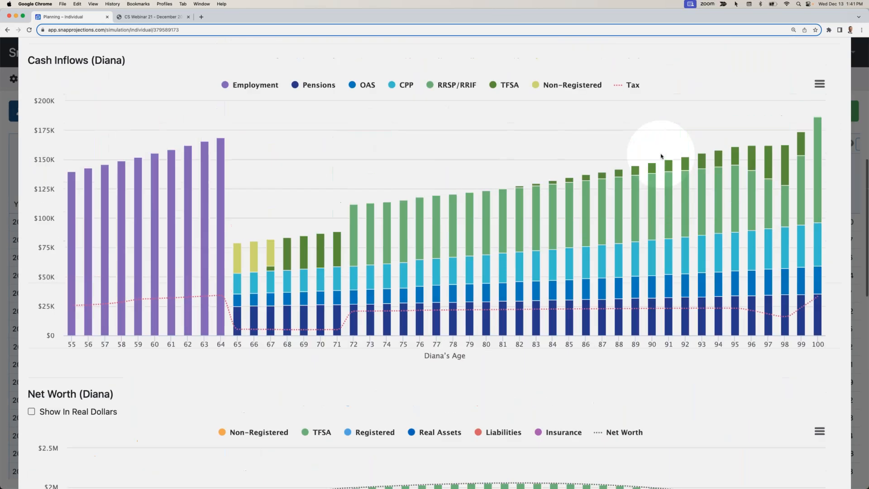
{"action": "left_click", "coordinate": [836, 73]}
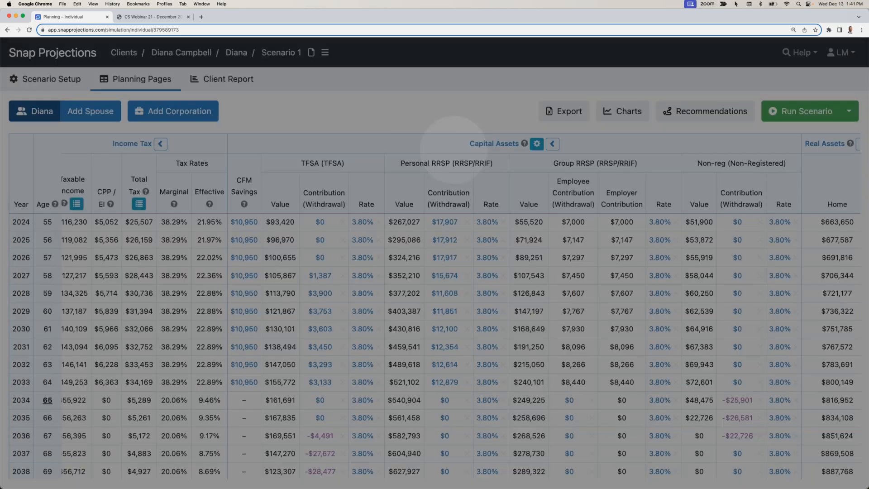
View the client report editor, return to the projection and recheck the retirement goal's status in the recommendations.
{"action": "left_click", "coordinate": [226, 80]}
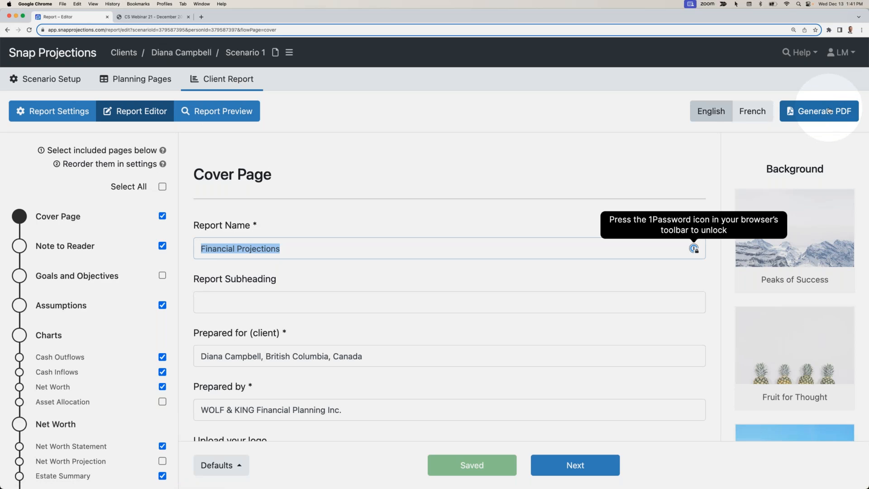
{"action": "left_click", "coordinate": [166, 80]}
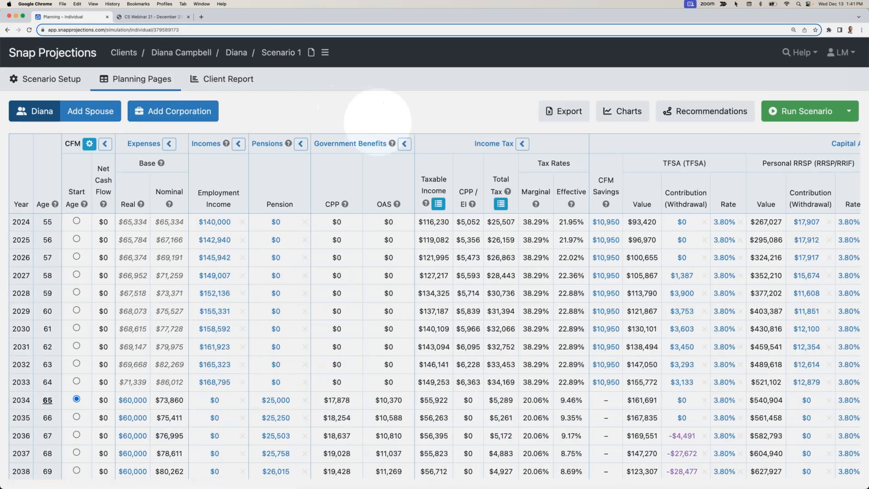
{"action": "left_click", "coordinate": [711, 113]}
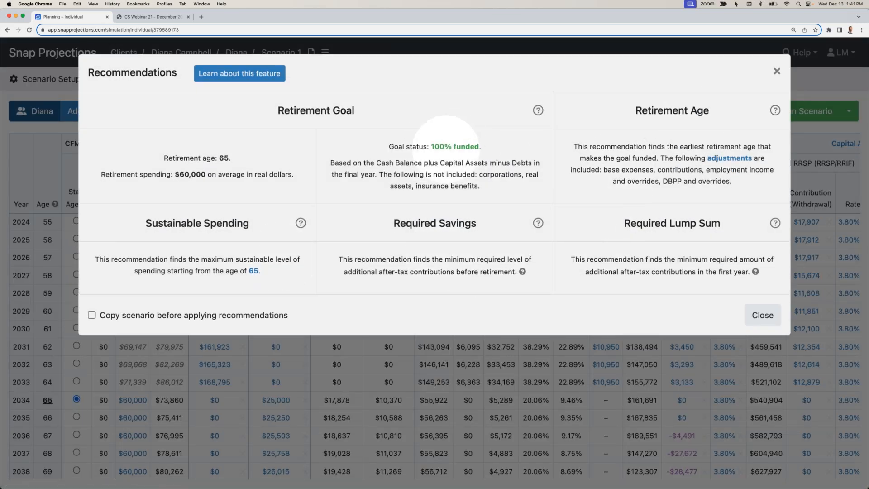
{"action": "left_click", "coordinate": [776, 72]}
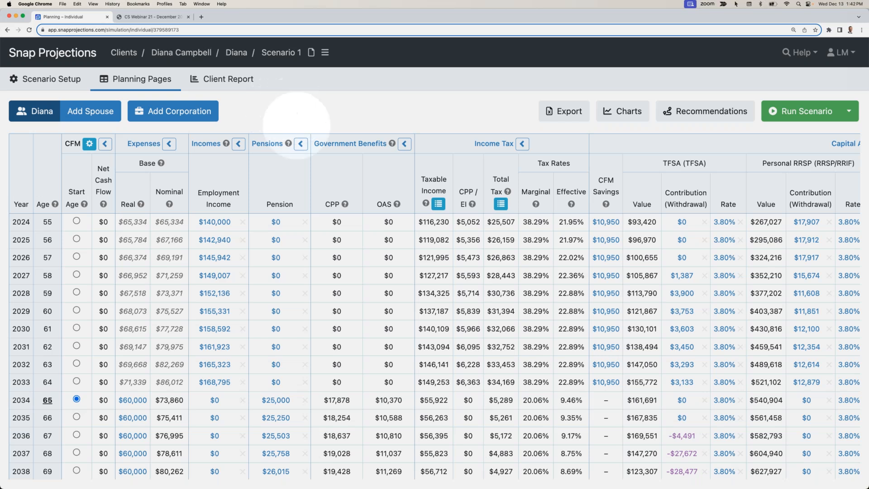
Examine the 2024 total tax and Personal RRSP contribution in the updated projection.
{"action": "scroll", "coordinate": [343, 242], "scroll_direction": "right", "scroll_amount": 2}
{"action": "scroll", "coordinate": [342, 242], "scroll_direction": "right", "scroll_amount": 5}
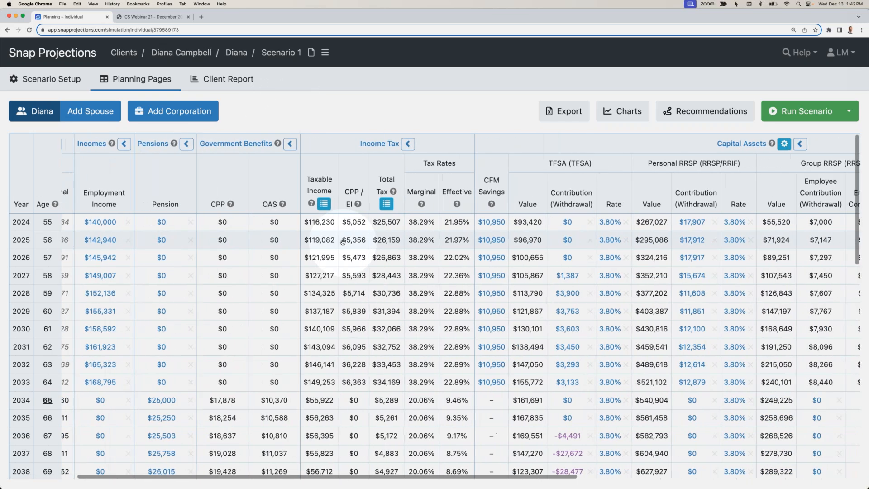
{"action": "scroll", "coordinate": [363, 225], "scroll_direction": "right", "scroll_amount": 3}
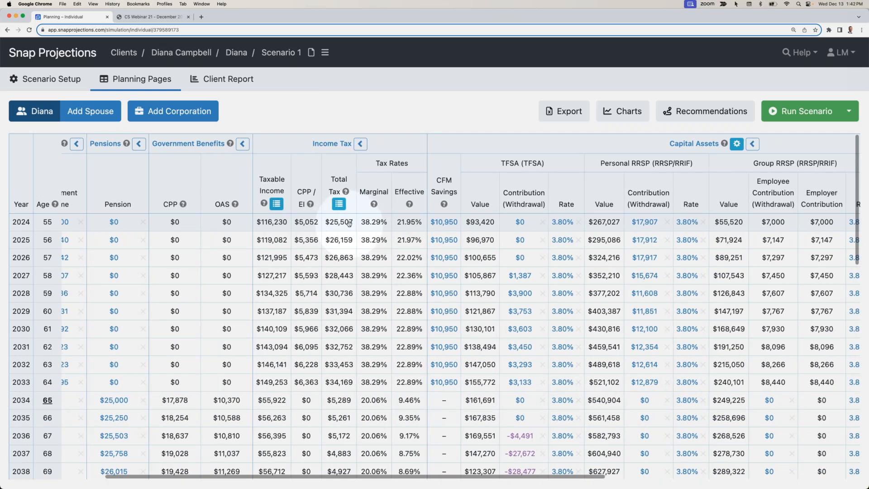
{"action": "scroll", "coordinate": [344, 222], "scroll_direction": "right", "scroll_amount": 4}
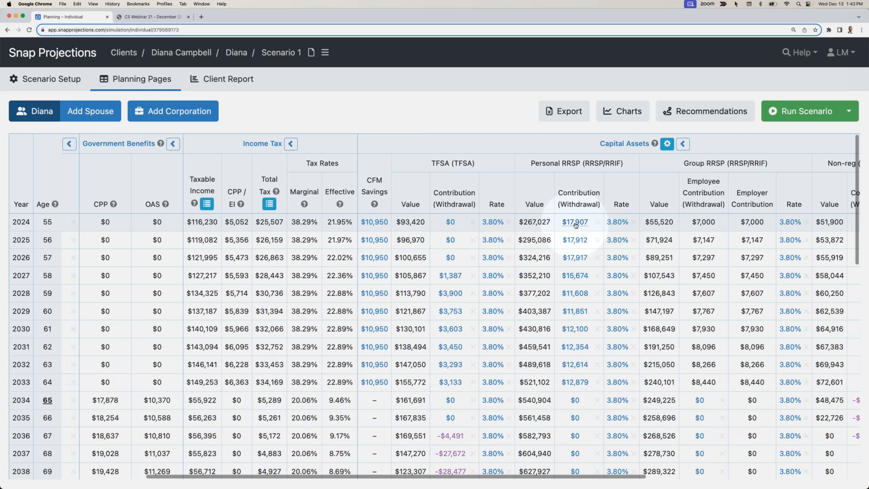
{"action": "mouse_move", "coordinate": [573, 226]}
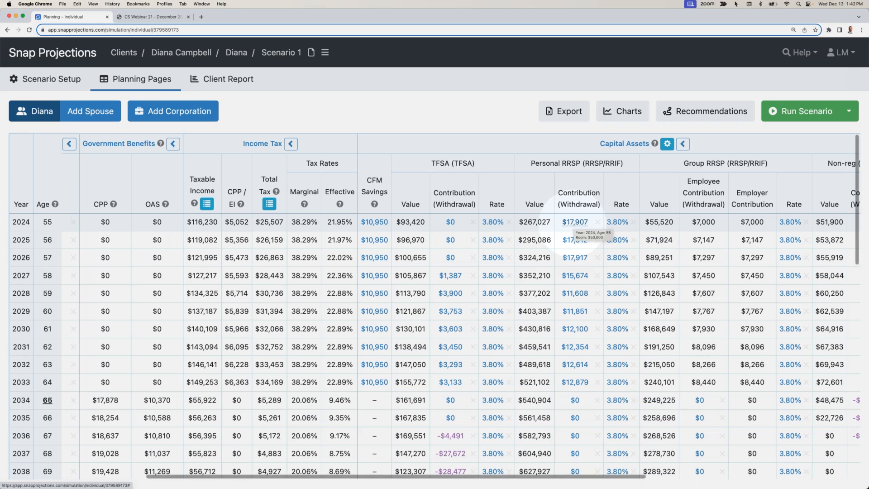
{"action": "left_click", "coordinate": [575, 223]}
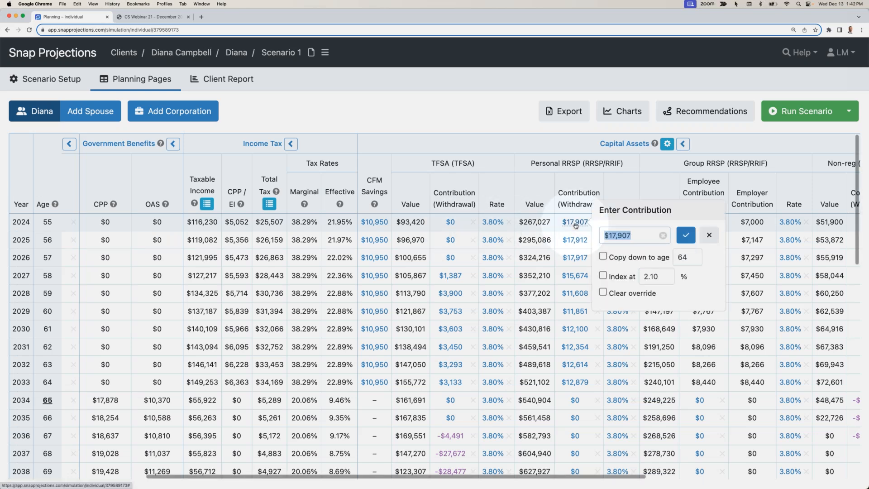
{"action": "type", "text": "0"}
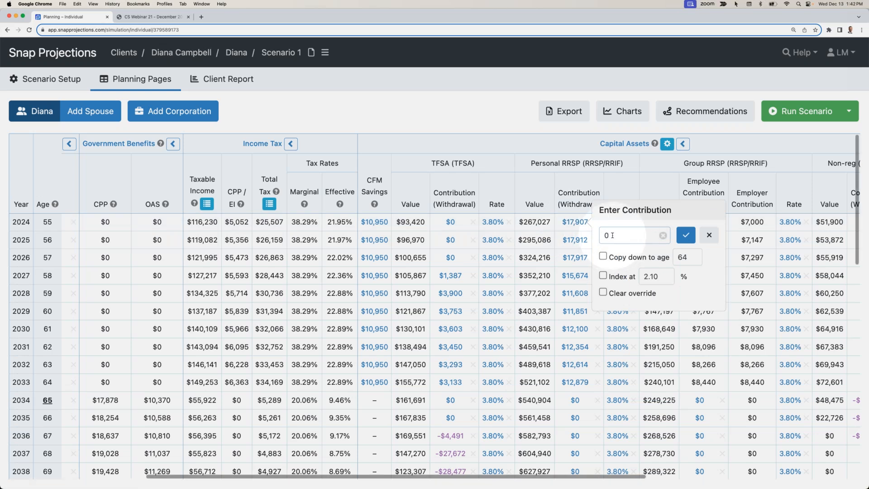
Review the 2024 employment income, registered withdrawals and total in the taxable income details, and check the 2024 total tax.
{"action": "double_click", "coordinate": [203, 221]}
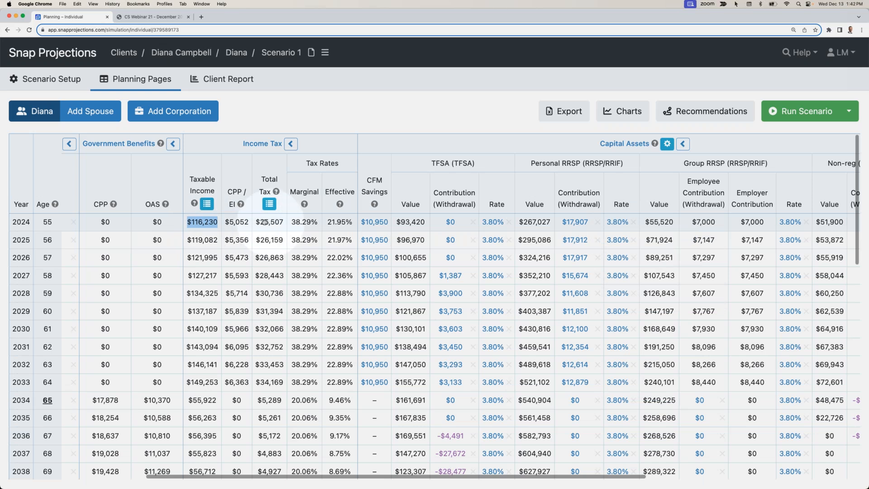
{"action": "left_click", "coordinate": [207, 205]}
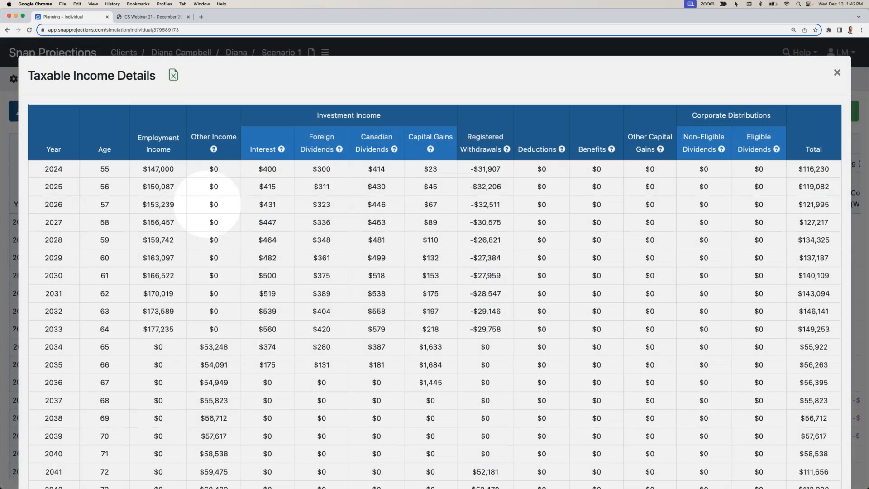
{"action": "left_click_drag", "start_coordinate": [142, 169], "coordinate": [176, 170]}
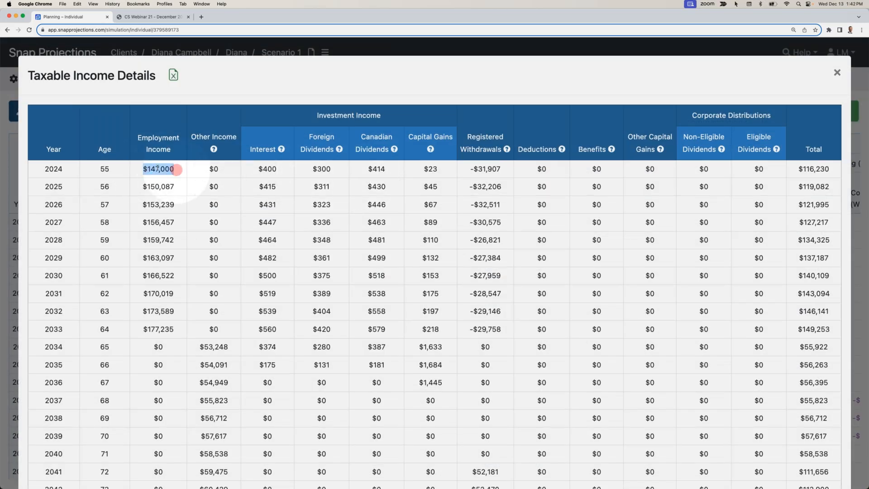
{"action": "left_click_drag", "start_coordinate": [471, 170], "coordinate": [500, 170]}
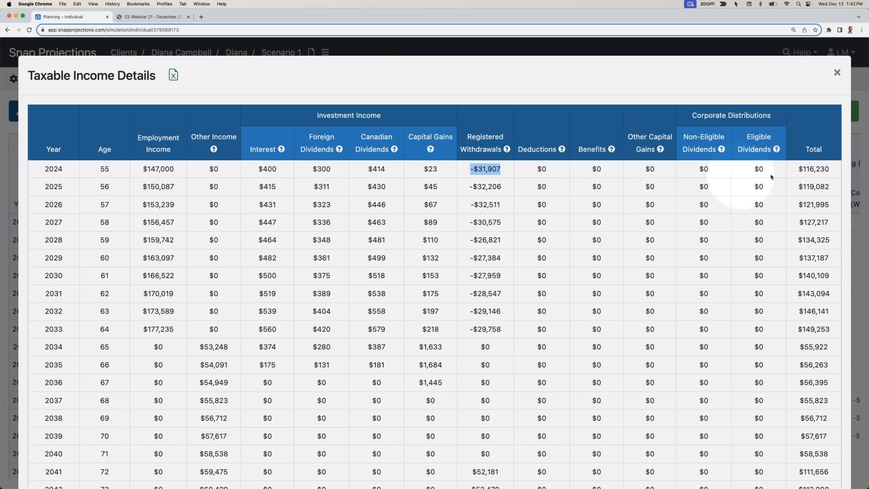
{"action": "left_click_drag", "start_coordinate": [799, 169], "coordinate": [830, 170]}
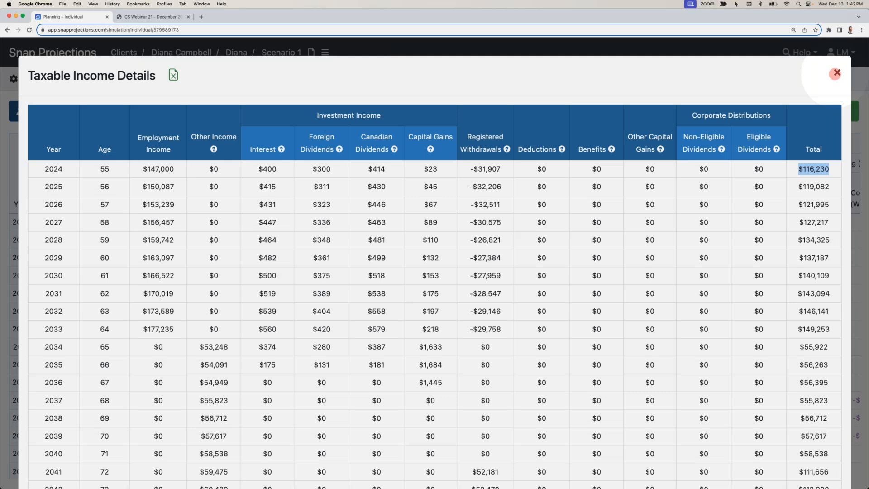
{"action": "left_click", "coordinate": [836, 73]}
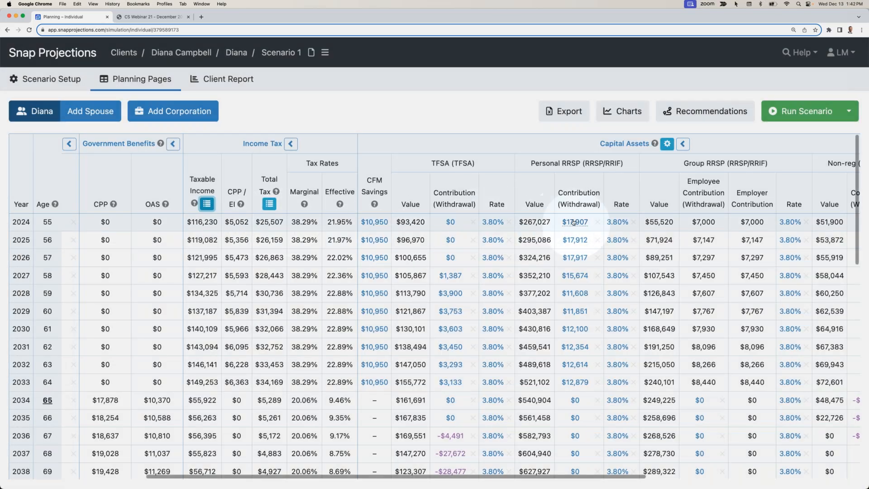
{"action": "left_click_drag", "start_coordinate": [256, 222], "coordinate": [284, 223]}
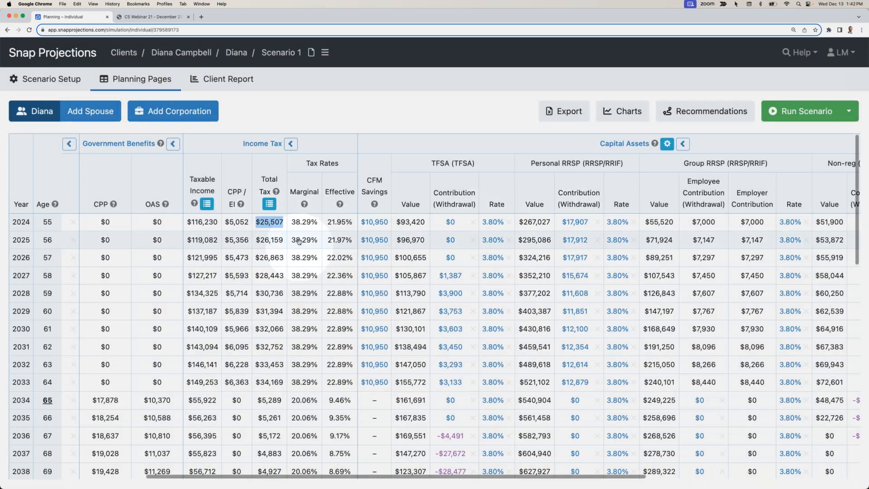
Override the 2024 Personal RRSP contribution at age 55 with $0.
{"action": "left_click", "coordinate": [580, 224]}
{"action": "type", "text": "0"}
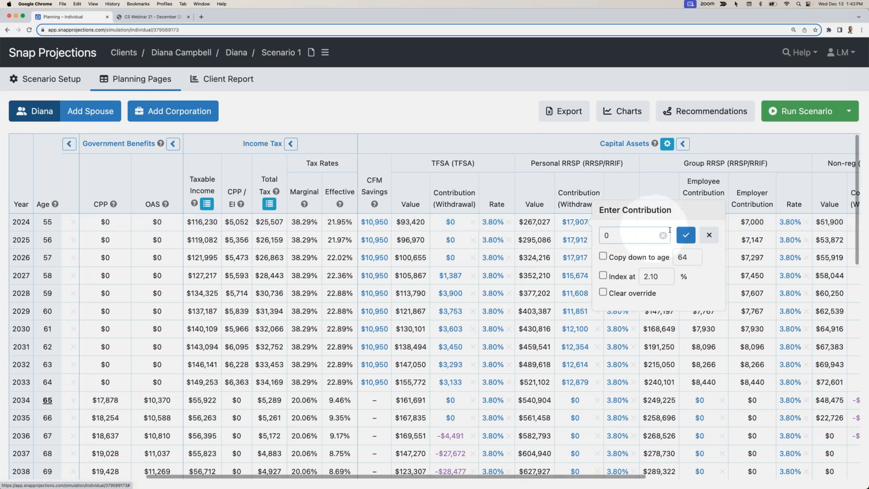
{"action": "left_click", "coordinate": [686, 235]}
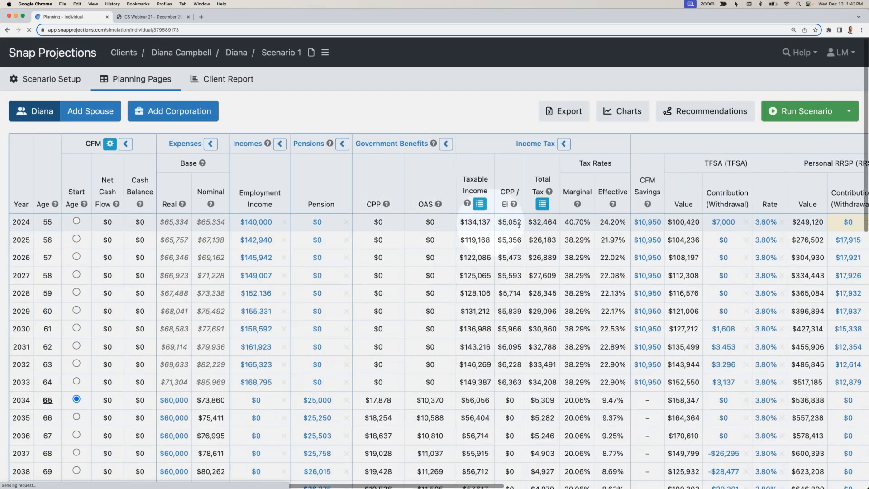
Check how the RRSP override affects the 2024 total tax, CFM savings, TFSA contribution and base expenses.
{"action": "double_click", "coordinate": [554, 223]}
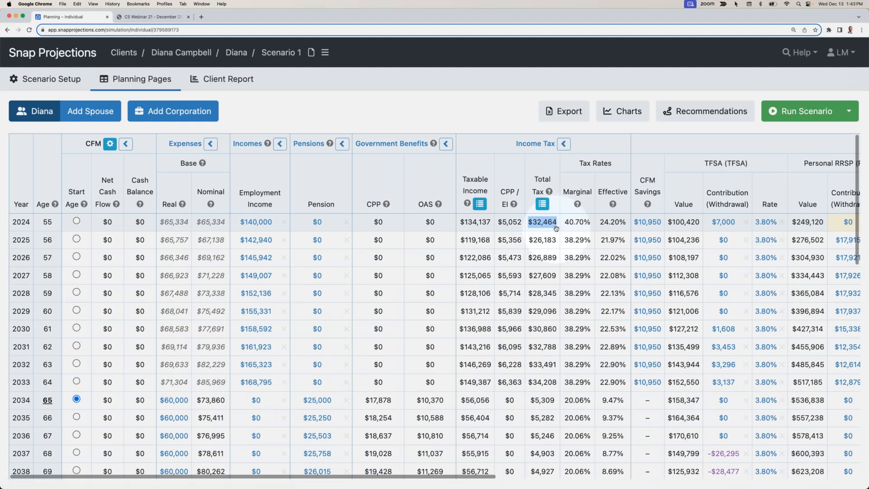
{"action": "scroll", "coordinate": [553, 227], "scroll_direction": "right", "scroll_amount": 4}
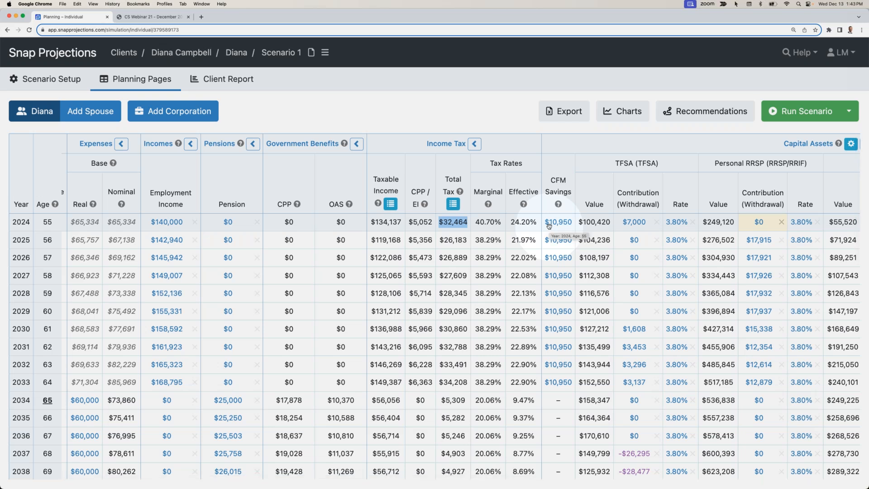
{"action": "scroll", "coordinate": [549, 225], "scroll_direction": "right", "scroll_amount": 1}
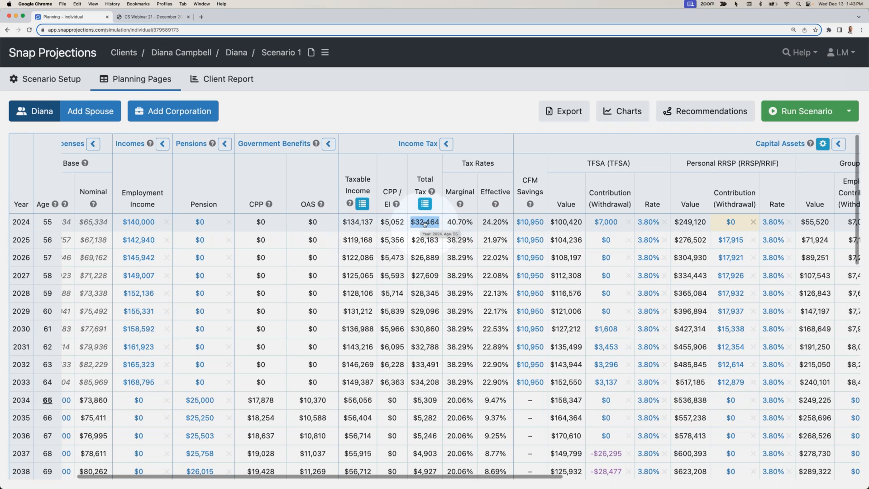
{"action": "scroll", "coordinate": [425, 222], "scroll_direction": "left", "scroll_amount": 5}
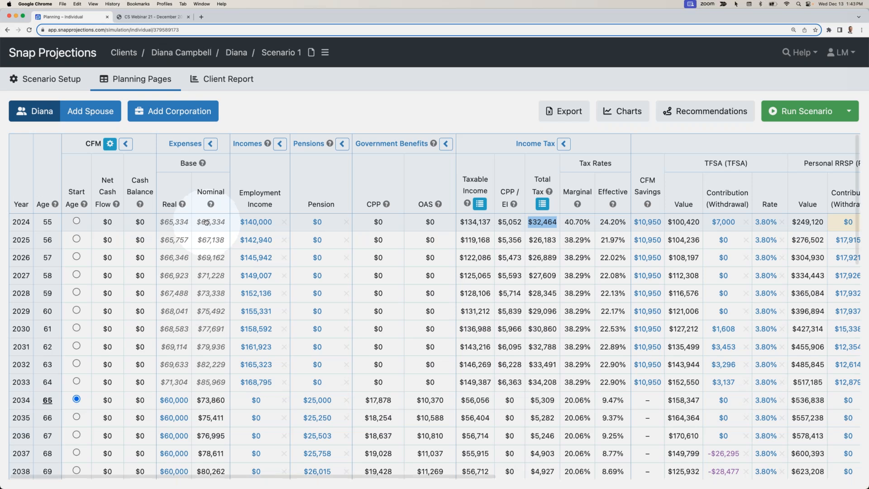
{"action": "left_click", "coordinate": [291, 109]}
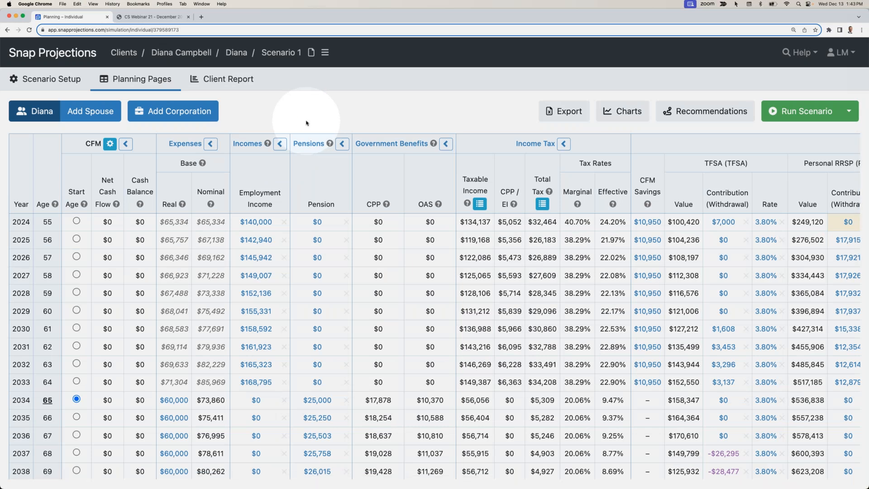
Create a new client from the client list and enter the primary client's first and last name.
{"action": "left_click", "coordinate": [131, 53]}
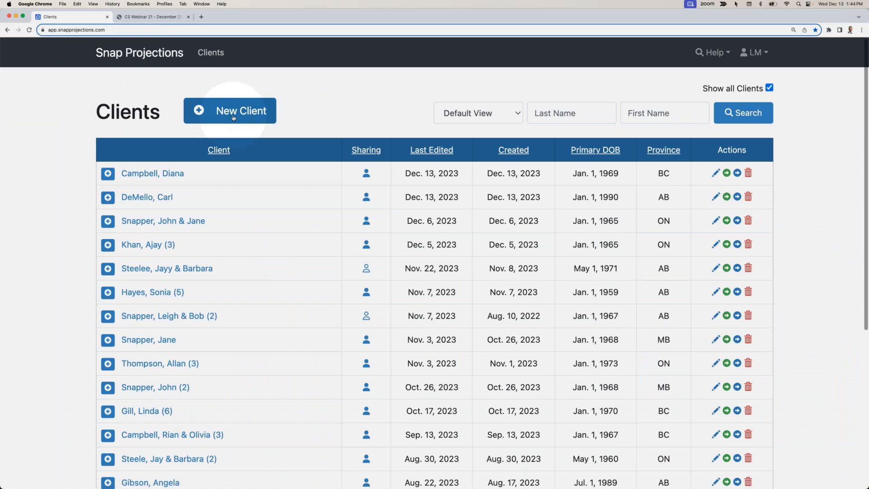
{"action": "left_click", "coordinate": [233, 117]}
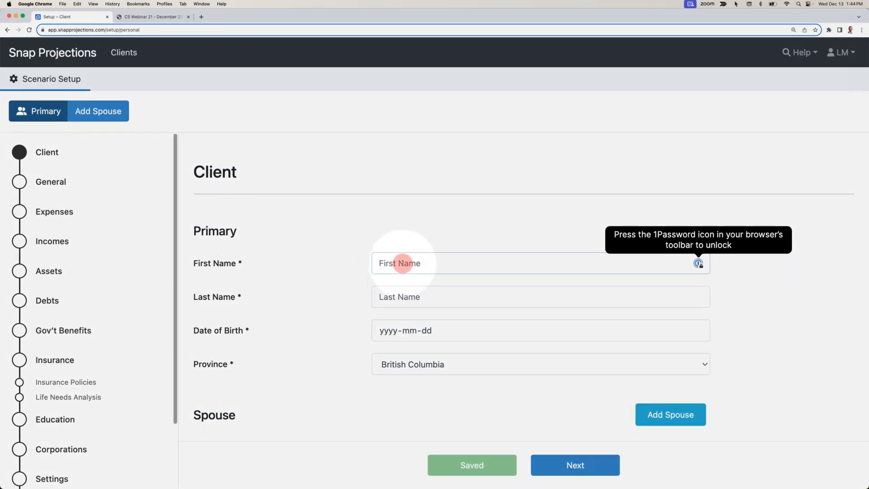
{"action": "left_click", "coordinate": [401, 263]}
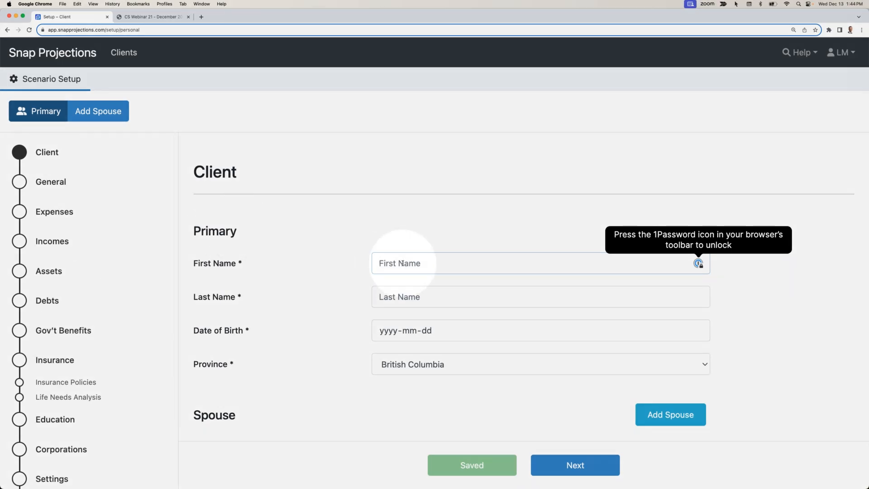
{"action": "type", "text": "Monika"}
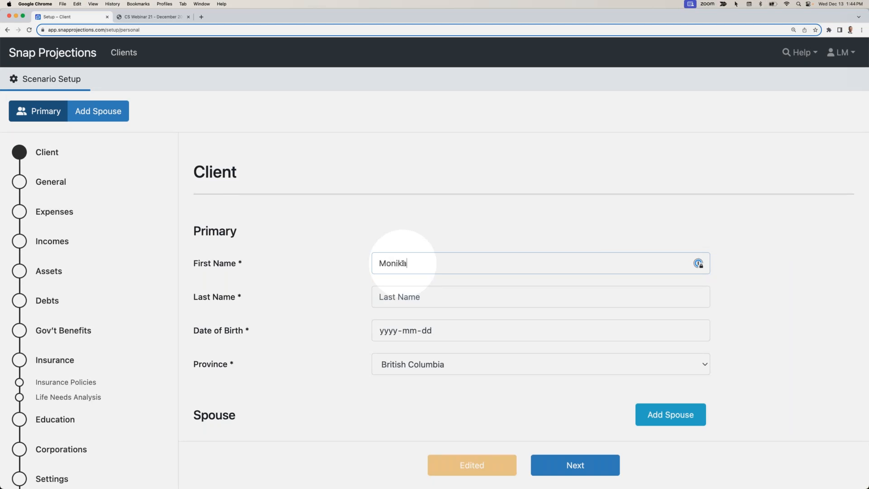
{"action": "key", "text": "Tab"}
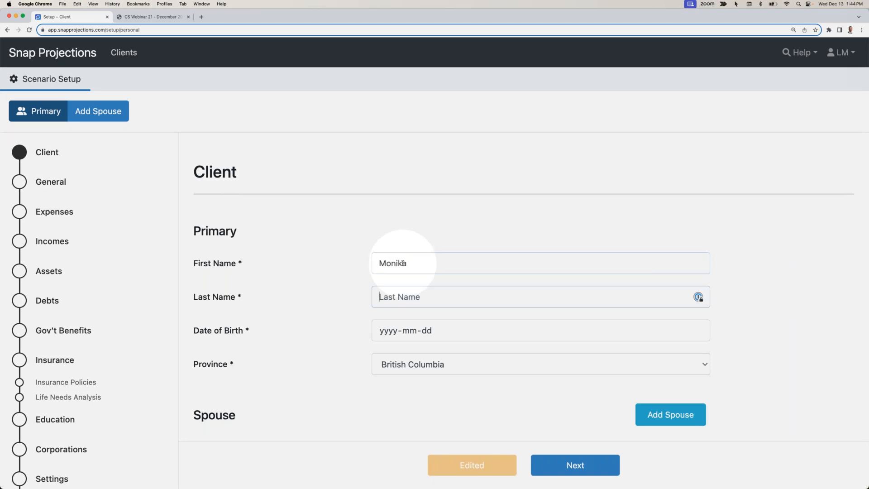
{"action": "type", "text": "Gibson"}
Enter the primary client's date of birth and set the province to Ontario.
{"action": "key", "text": "Tab"}
{"action": "type", "text": "1991"}
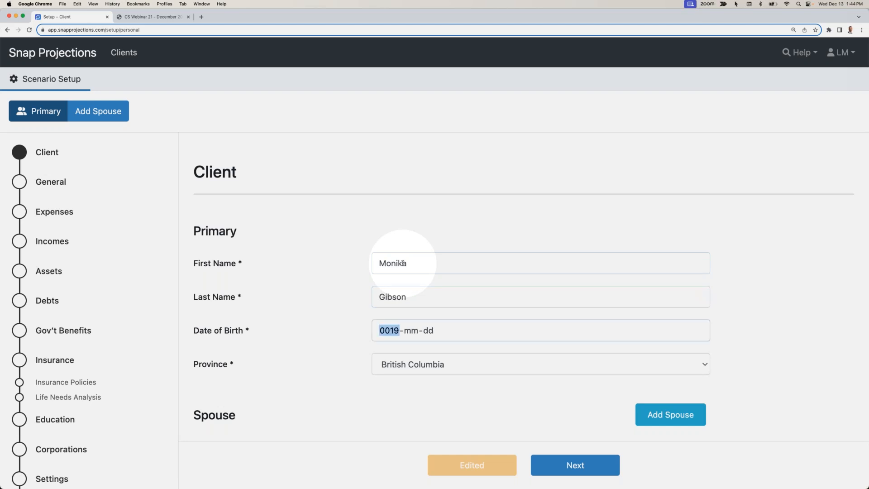
{"action": "left_click", "coordinate": [389, 330]}
{"action": "type", "text": "2992"}
{"action": "left_click", "coordinate": [390, 330]}
{"action": "type", "text": "1992-01-01"}
{"action": "left_click", "coordinate": [405, 405]}
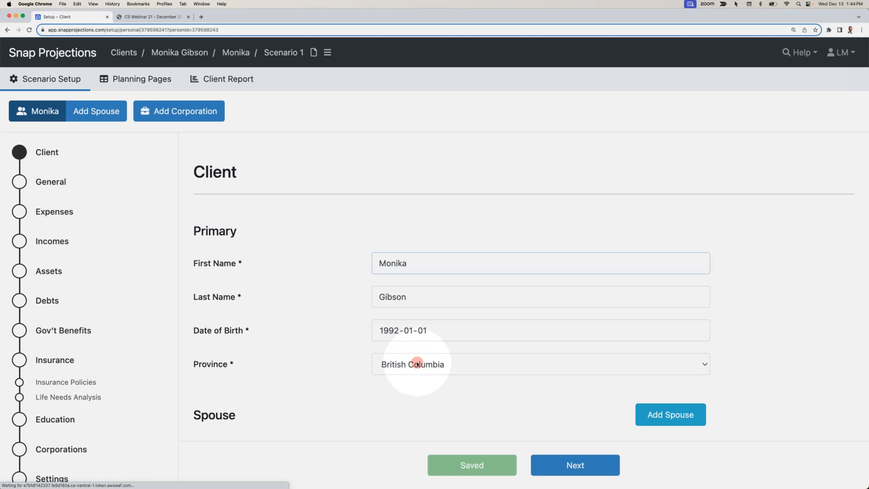
{"action": "left_click", "coordinate": [417, 365]}
{"action": "left_click", "coordinate": [398, 448]}
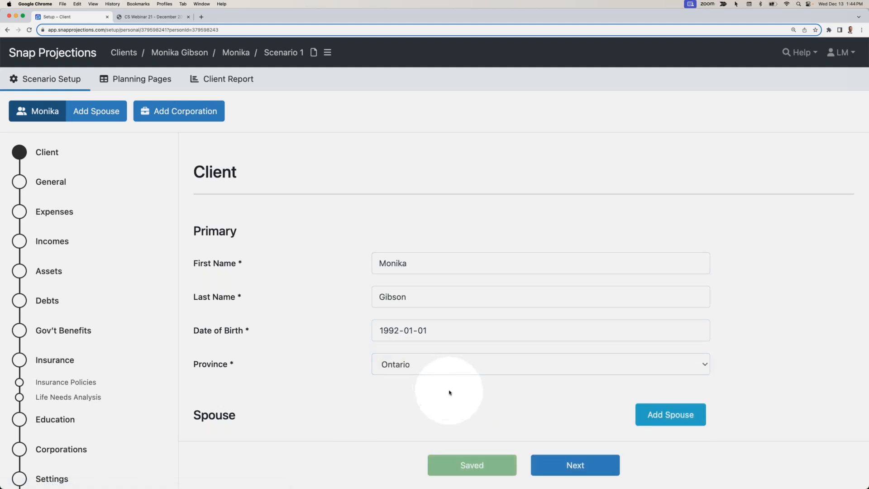
Add a spouse to the client and enter the spouse's first name, last name and date of birth.
{"action": "left_click", "coordinate": [669, 415]}
{"action": "scroll", "coordinate": [523, 382], "scroll_direction": "down", "scroll_amount": 2}
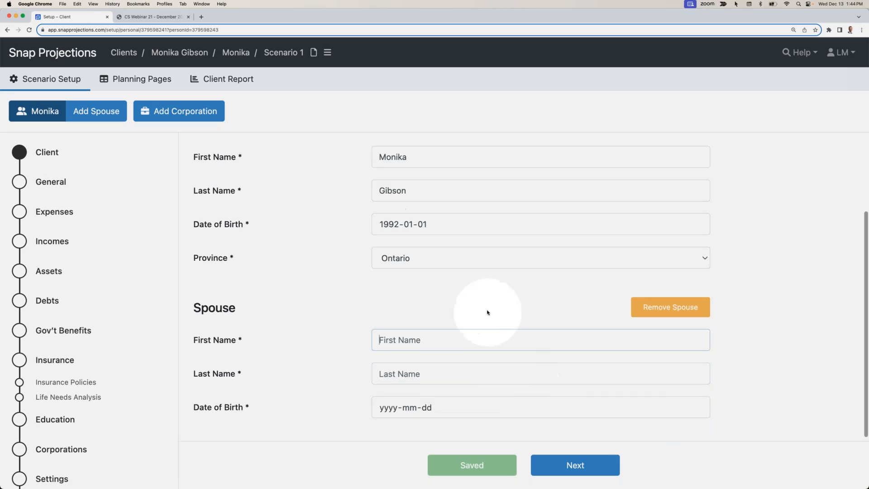
{"action": "left_click", "coordinate": [413, 338]}
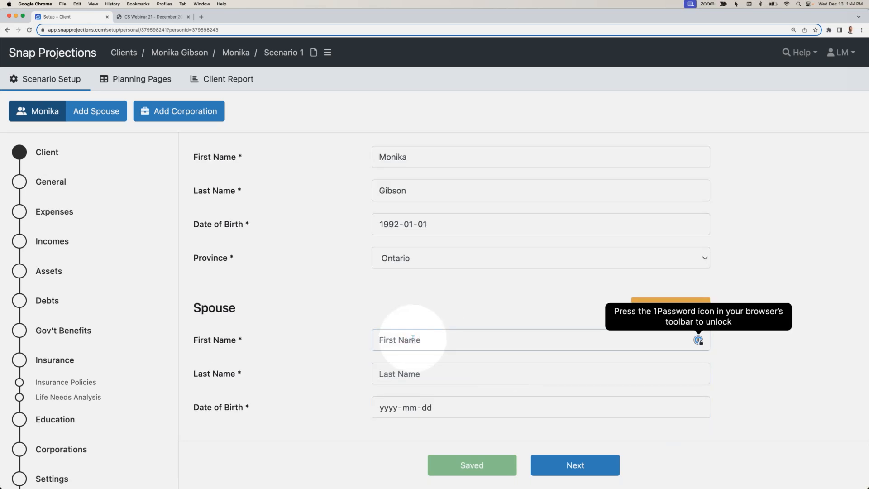
{"action": "type", "text": "Eric"}
{"action": "key", "text": "Tab"}
{"action": "type", "text": "Gibson"}
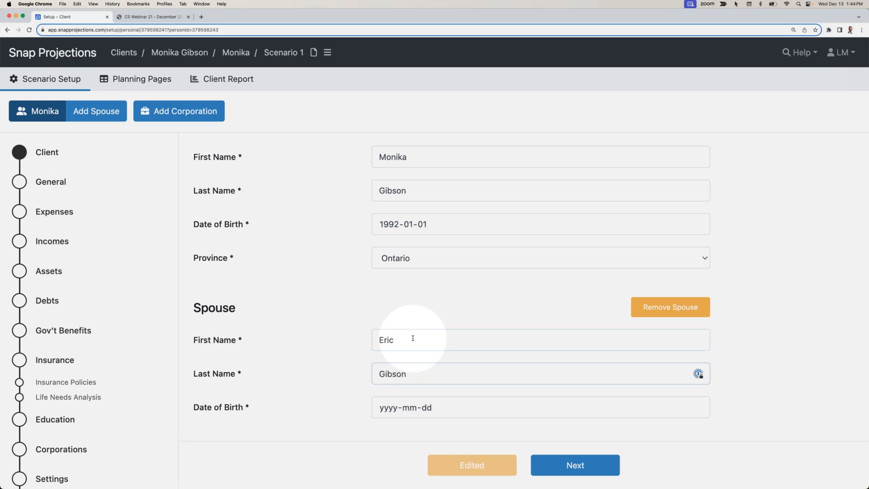
{"action": "key", "text": "Tab"}
{"action": "type", "text": "1992-01-01"}
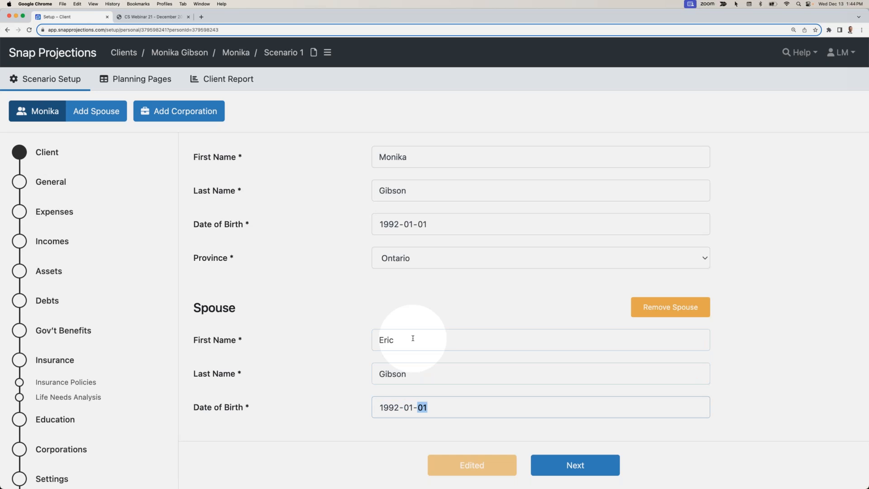
{"action": "left_click", "coordinate": [801, 389]}
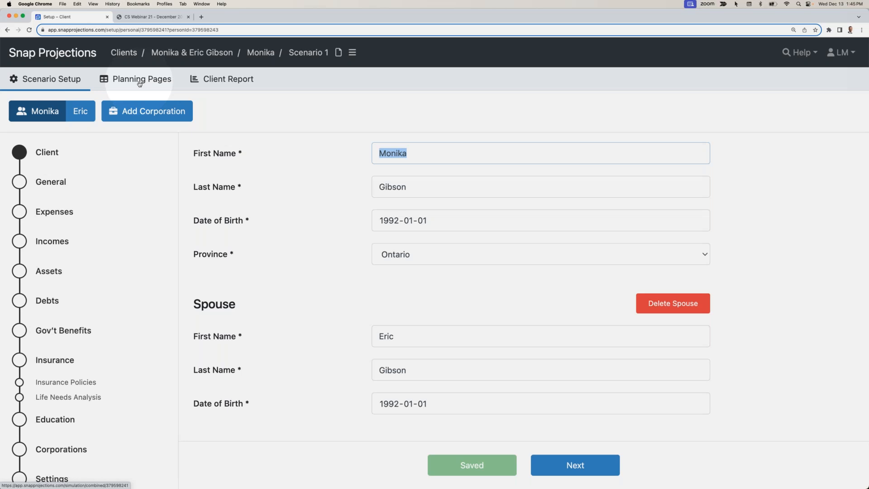
Set the projection's start year to 2024 in the general settings, keep the default rates and continue to the expenses setup.
{"action": "left_click", "coordinate": [374, 287]}
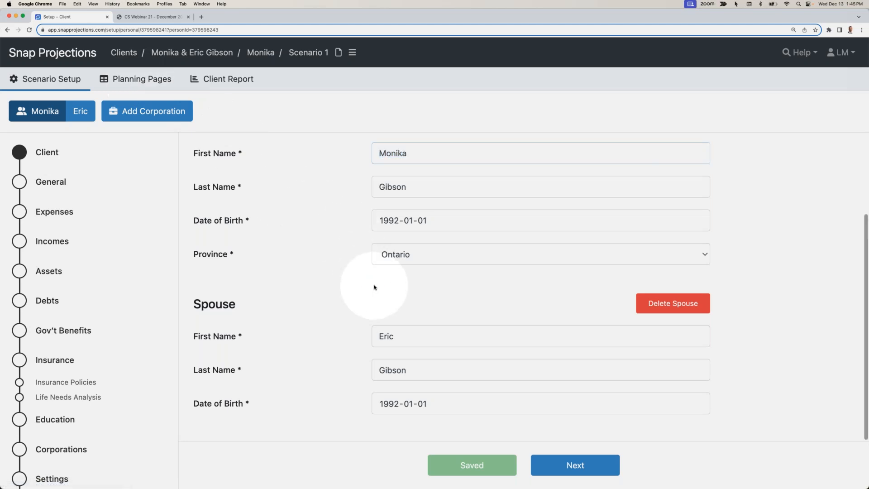
{"action": "left_click", "coordinate": [588, 471]}
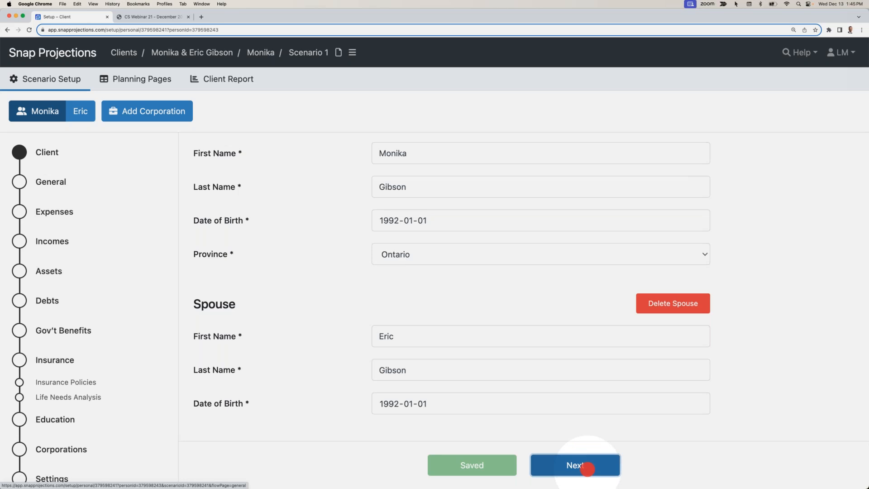
{"action": "scroll", "coordinate": [465, 383], "scroll_direction": "down", "scroll_amount": 1}
{"action": "left_click", "coordinate": [394, 216]}
{"action": "left_click", "coordinate": [406, 230]}
{"action": "left_click", "coordinate": [399, 230]}
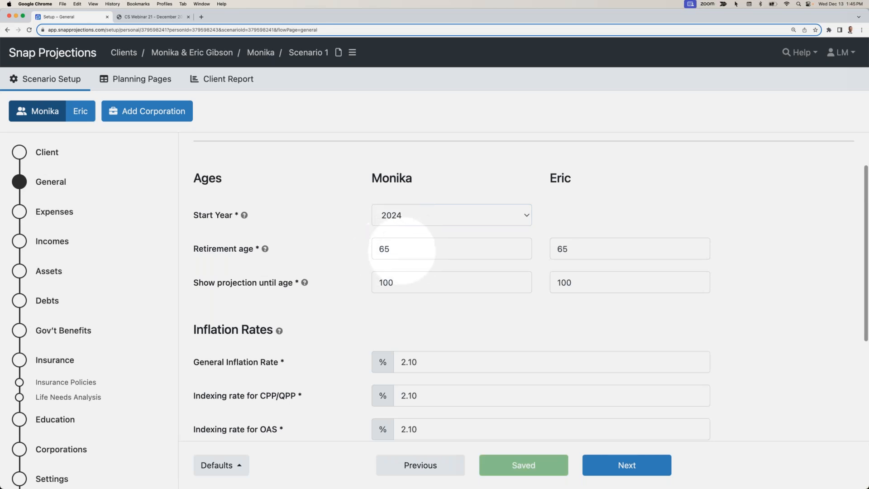
{"action": "scroll", "coordinate": [402, 250], "scroll_direction": "down", "scroll_amount": 5}
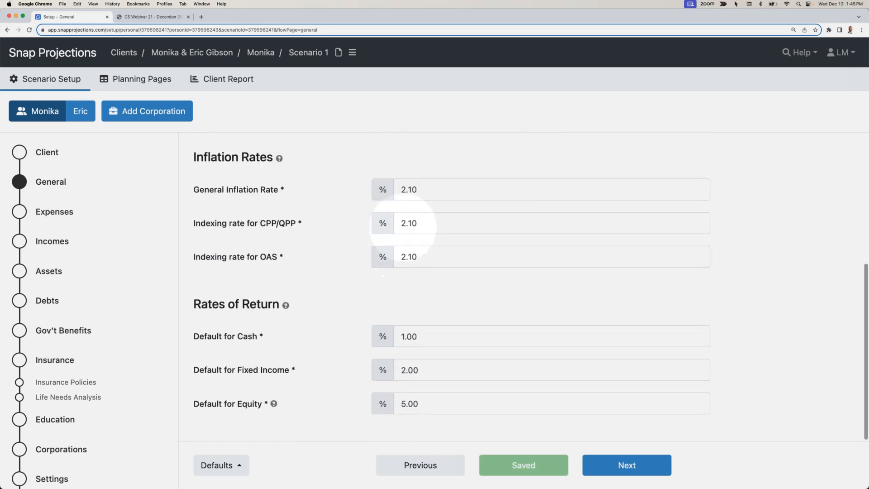
{"action": "left_click", "coordinate": [627, 465]}
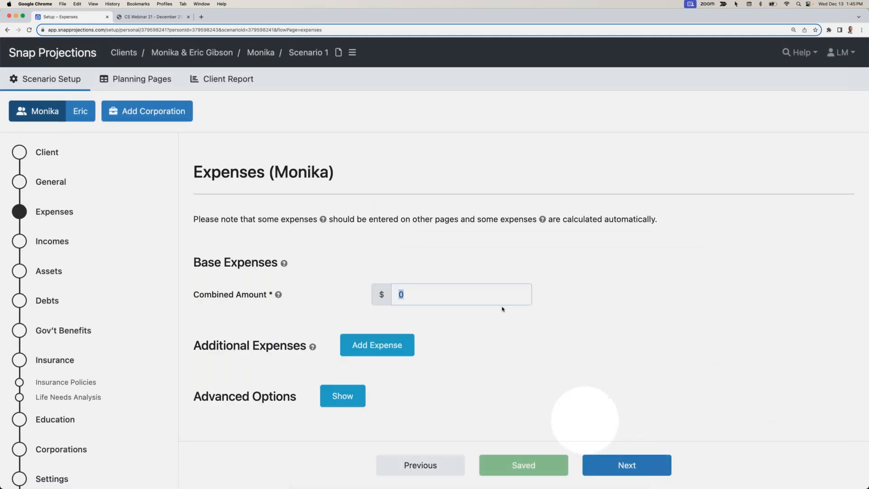
Keep base expenses at $0, continue to incomes, and set the primary client's employment income to $90,000 indexed to general inflation.
{"action": "left_click", "coordinate": [446, 267]}
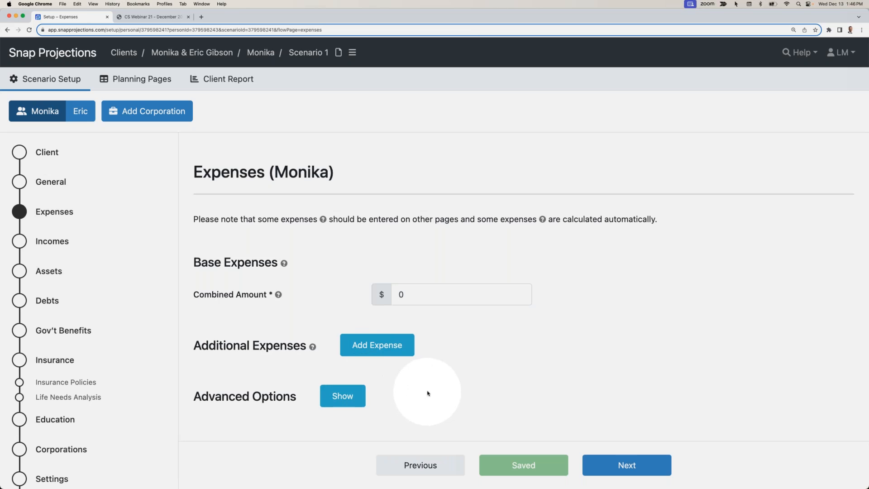
{"action": "left_click", "coordinate": [626, 465]}
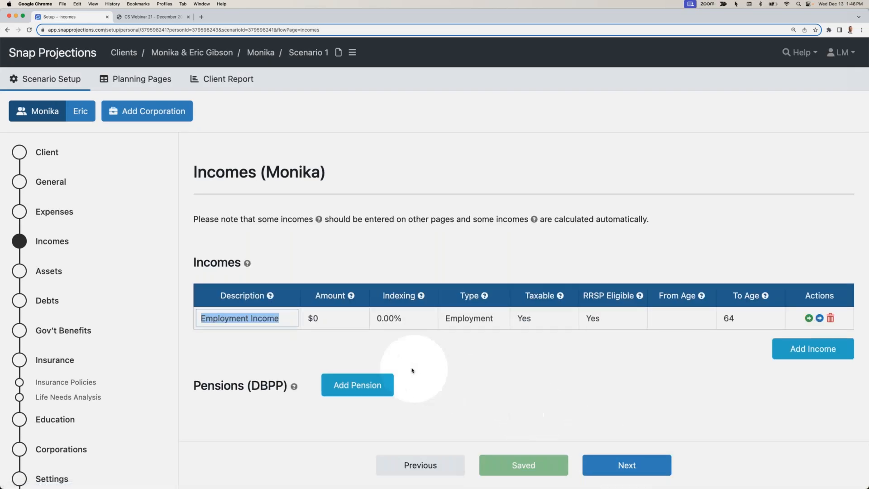
{"action": "left_click", "coordinate": [333, 320]}
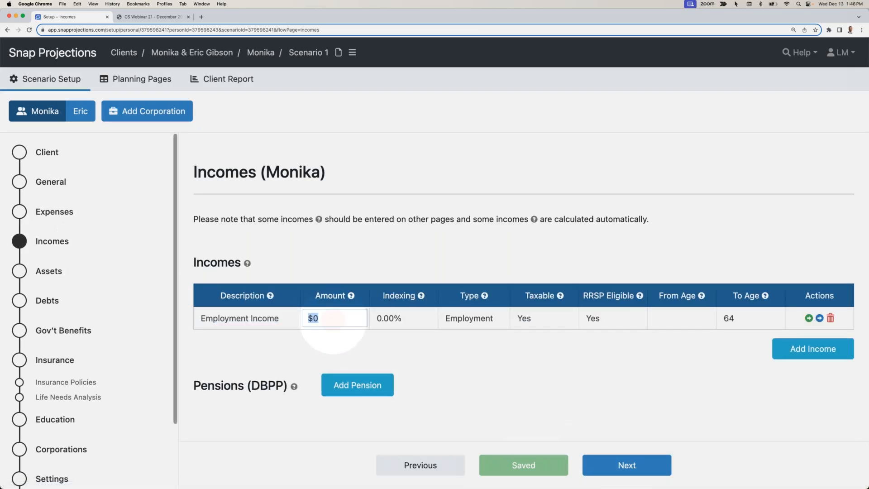
{"action": "type", "text": "90,"}
{"action": "type", "text": "0000"}
{"action": "key", "text": "Tab"}
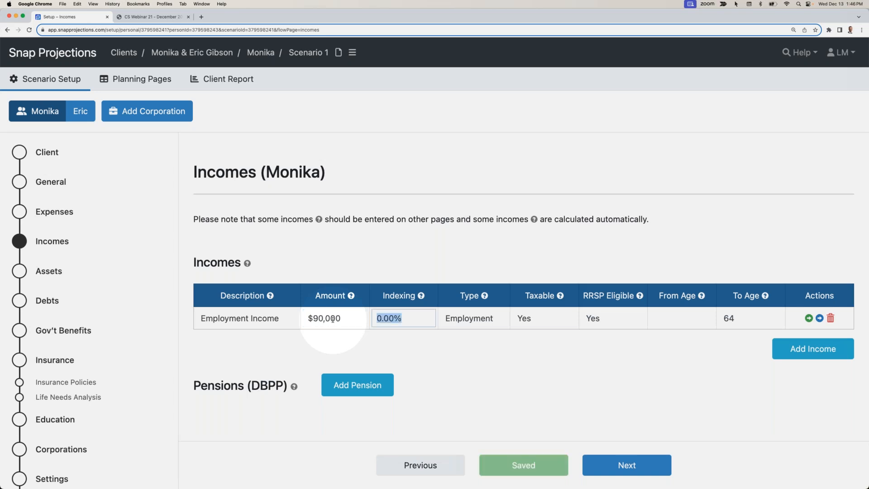
{"action": "left_click", "coordinate": [397, 321]}
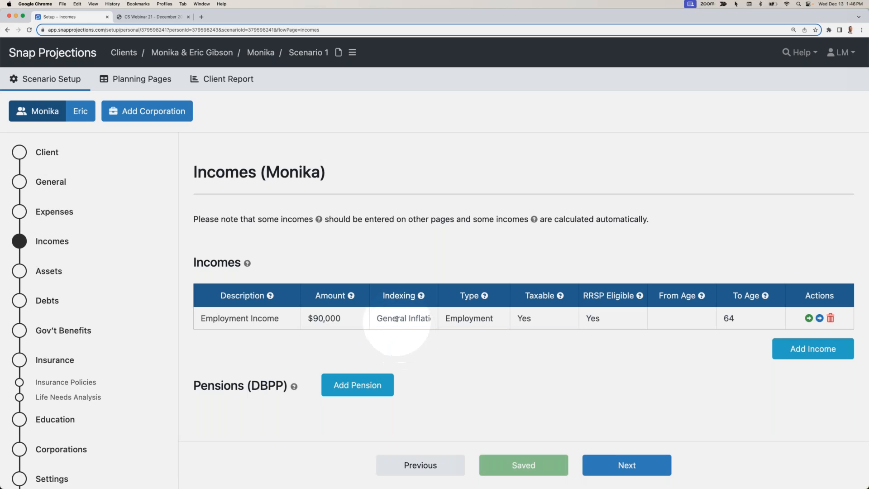
{"action": "left_click", "coordinate": [411, 340]}
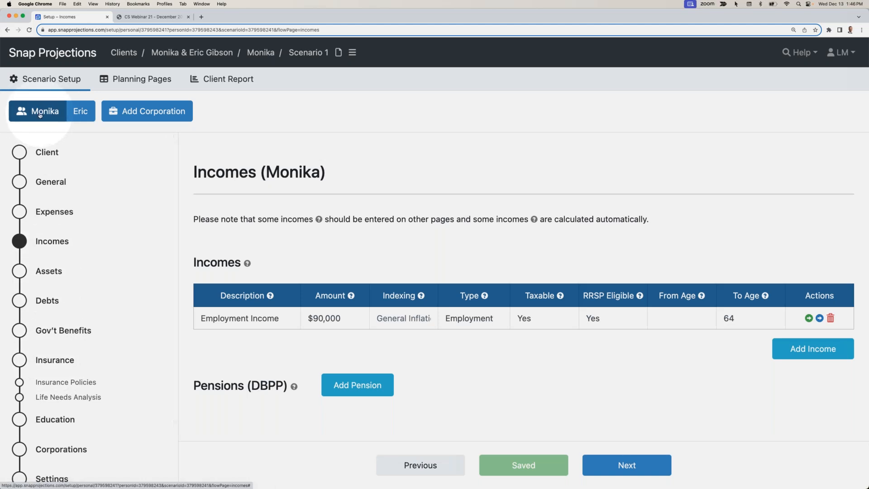
Set the spouse's employment income to $80,000 indexed to general inflation.
{"action": "left_click", "coordinate": [82, 115]}
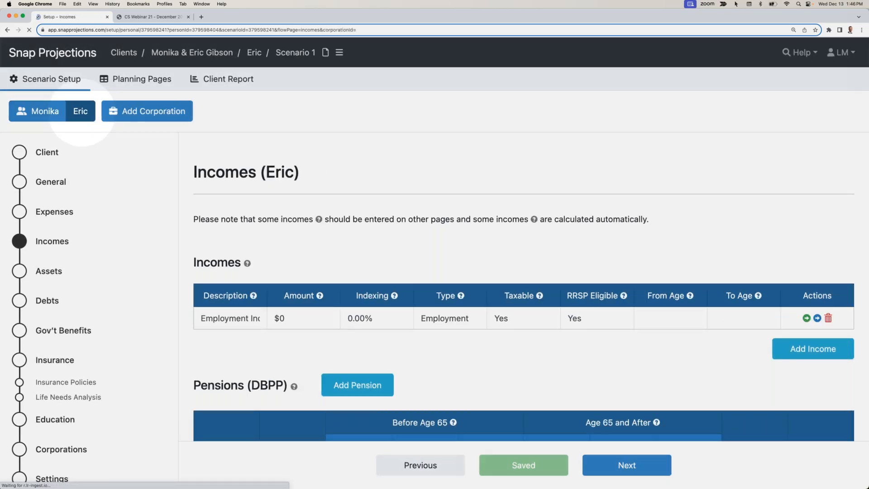
{"action": "left_click", "coordinate": [317, 317]}
{"action": "type", "text": "80000"}
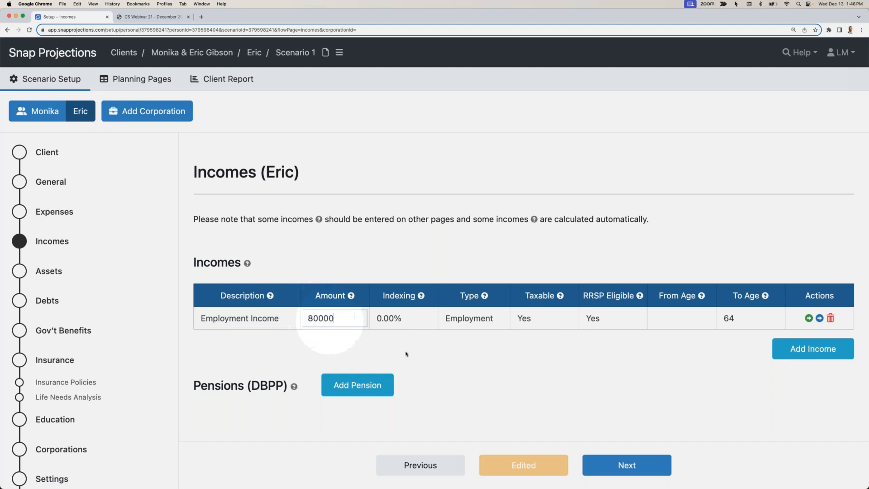
{"action": "left_click", "coordinate": [401, 322]}
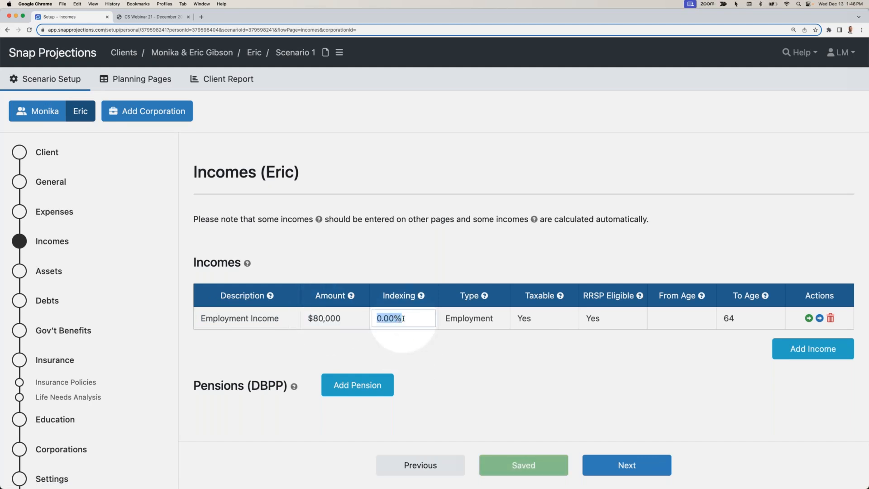
{"action": "left_click", "coordinate": [408, 340]}
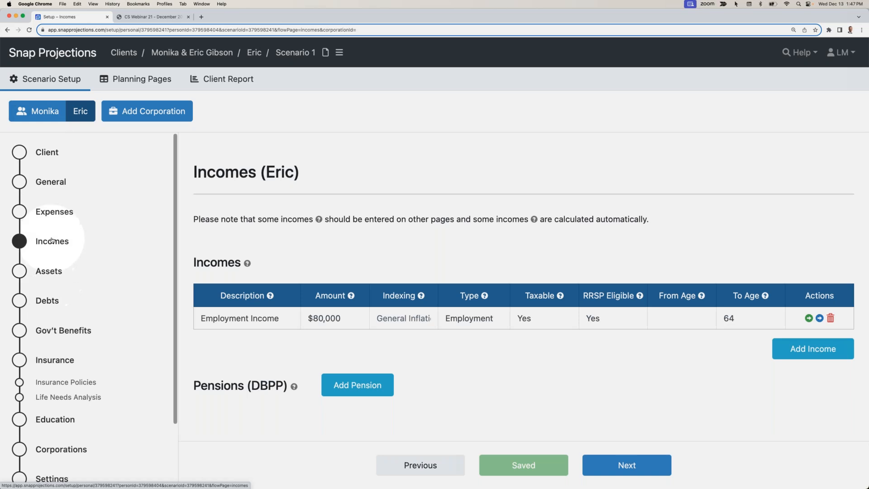
Go to the primary client's assets and rename the default non-registered asset as Future Non-reg.
{"action": "left_click", "coordinate": [48, 264]}
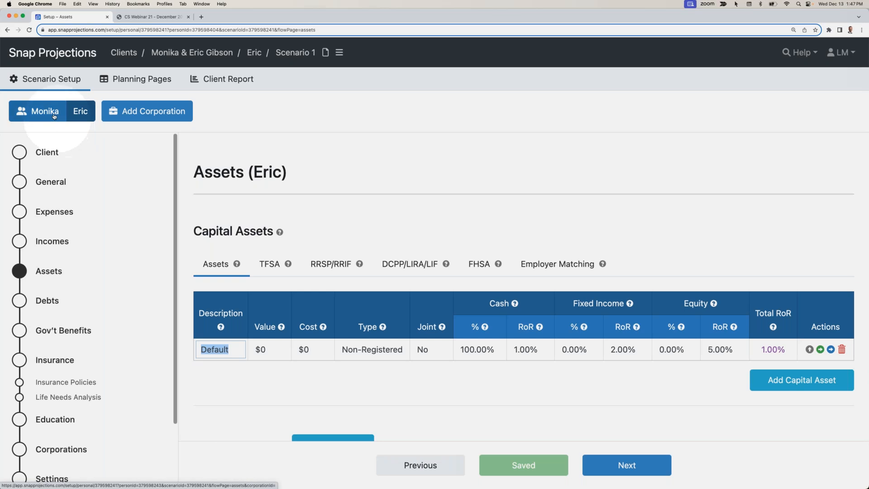
{"action": "left_click", "coordinate": [50, 113]}
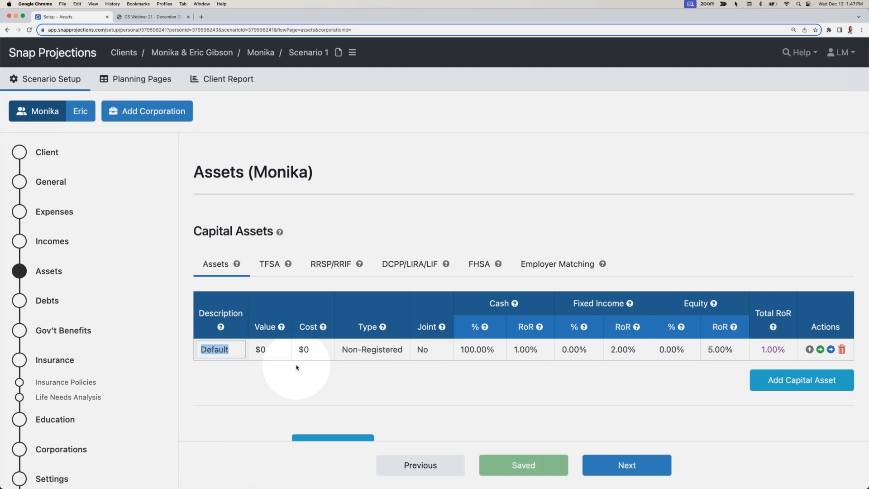
{"action": "type", "text": "Future "}
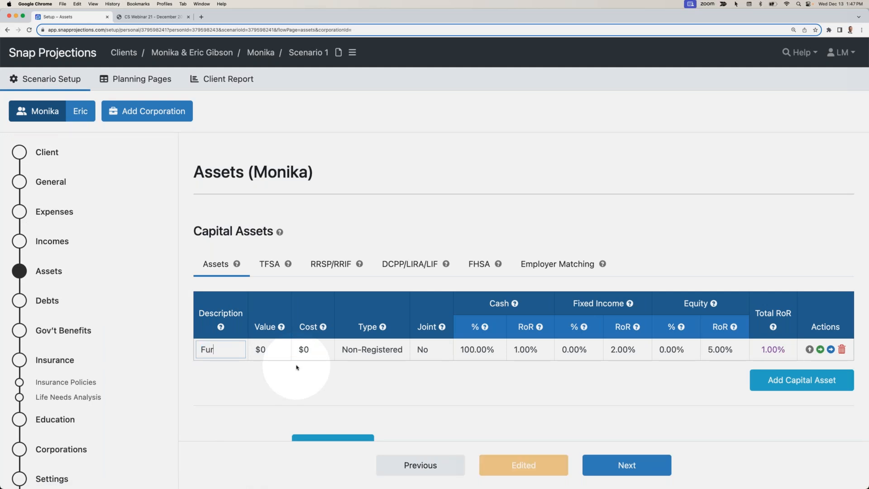
{"action": "type", "text": "Non-reg"}
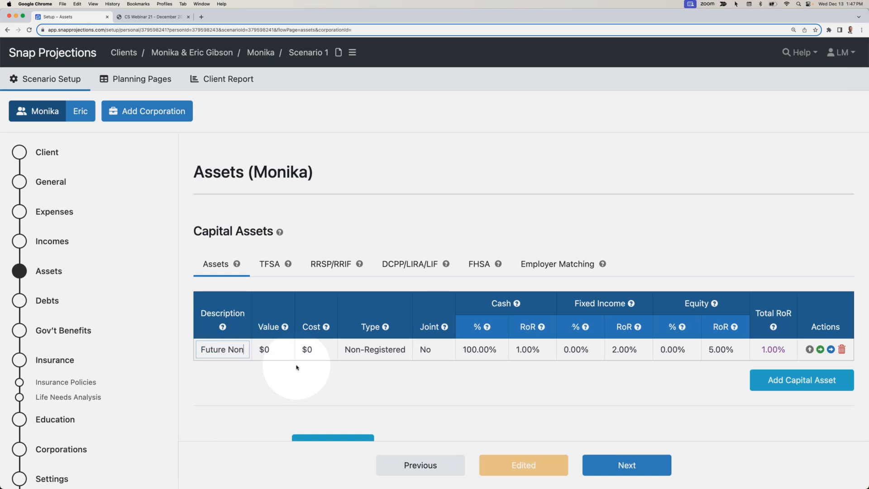
Set the Future Non-reg asset mix to 0% cash, 30% fixed income and 70% equity.
{"action": "key", "text": "Tab"}
{"action": "key", "text": "Tab"}
{"action": "key", "text": "Tab"}
{"action": "key", "text": "Tab"}
{"action": "key", "text": "Tab"}
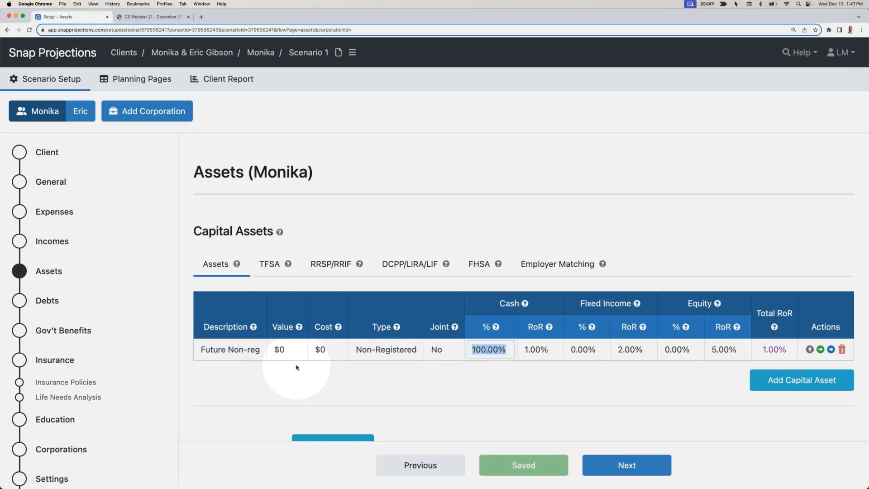
{"action": "type", "text": "0"}
{"action": "key", "text": "Tab"}
{"action": "key", "text": "Tab"}
{"action": "type", "text": "30"}
{"action": "key", "text": "Tab"}
{"action": "key", "text": "Tab"}
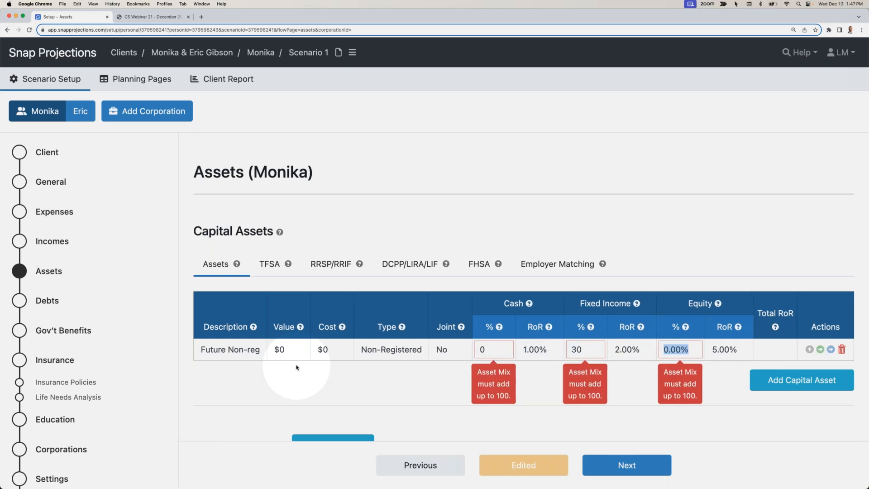
{"action": "type", "text": "70"}
{"action": "key", "text": "Tab"}
{"action": "left_click", "coordinate": [491, 402]}
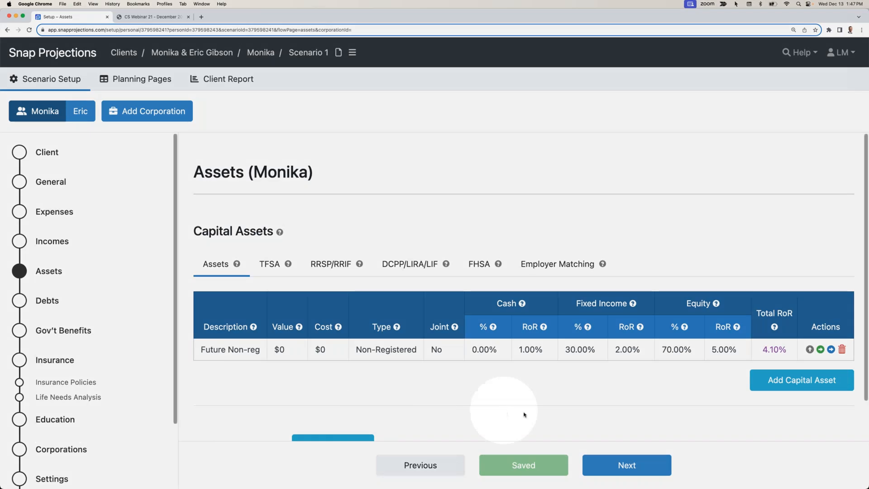
Add a TFSA asset worth $25,000 with type TFSA and a mix of 0% cash, 30% fixed income and 70% equity.
{"action": "left_click", "coordinate": [800, 376]}
{"action": "type", "text": "TFSA"}
{"action": "key", "text": "Tab"}
{"action": "type", "text": "25,000"}
{"action": "key", "text": "Tab"}
{"action": "type", "text": "TFSA"}
{"action": "key", "text": "Tab"}
{"action": "key", "text": "Tab"}
{"action": "type", "text": "30"}
{"action": "key", "text": "Tab"}
Add an RRSP asset worth $40,000 with type RRSP/RRIF and a mix of 0% cash, 30% fixed income and 70% equity.
{"action": "left_click", "coordinate": [775, 402]}
{"action": "type", "text": "RRSP"}
{"action": "key", "text": "Tab"}
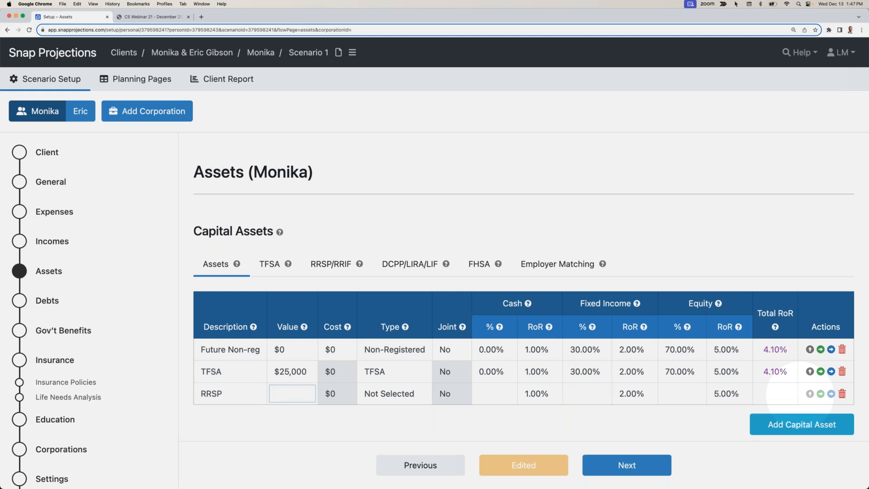
{"action": "type", "text": "40,000"}
{"action": "key", "text": "Tab"}
{"action": "key", "text": "r"}
{"action": "key", "text": "Tab"}
{"action": "key", "text": "Tab"}
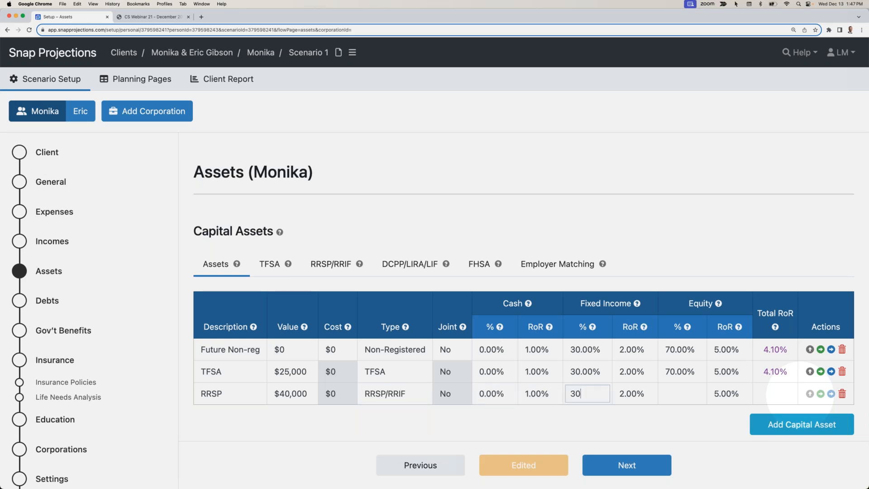
{"action": "key", "text": "Tab"}
Add an FHSA asset worth $8,000 to the primary client's capital assets and set its type to FHSA.
{"action": "left_click", "coordinate": [770, 423]}
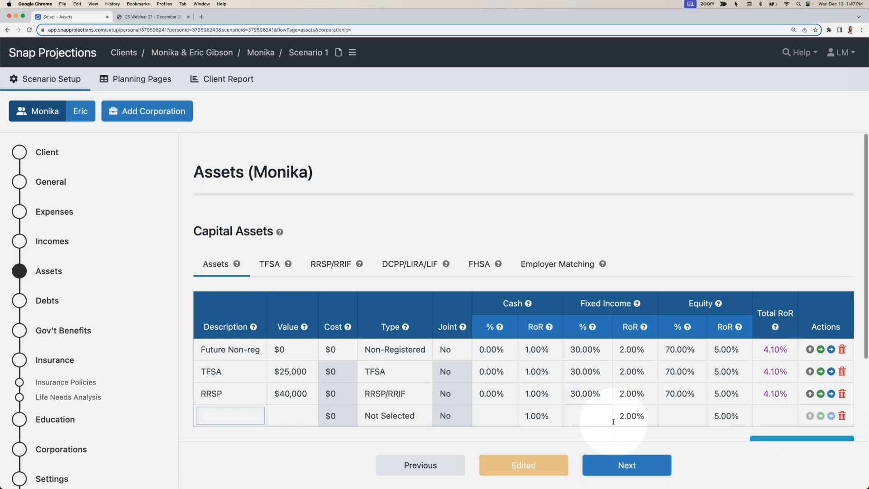
{"action": "type", "text": "FHSA"}
{"action": "key", "text": "Tab"}
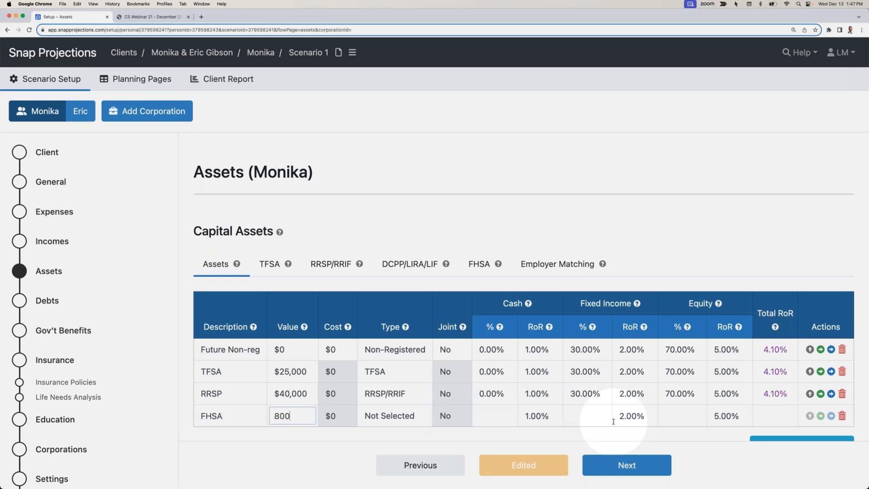
{"action": "key", "text": "Tab"}
{"action": "left_click", "coordinate": [403, 416]}
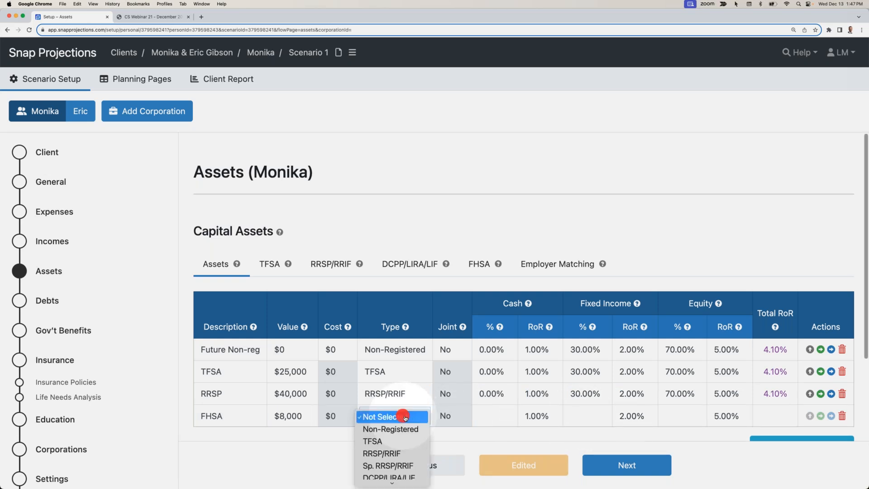
{"action": "scroll", "coordinate": [390, 457], "scroll_direction": "down", "scroll_amount": 1}
{"action": "left_click", "coordinate": [380, 475]}
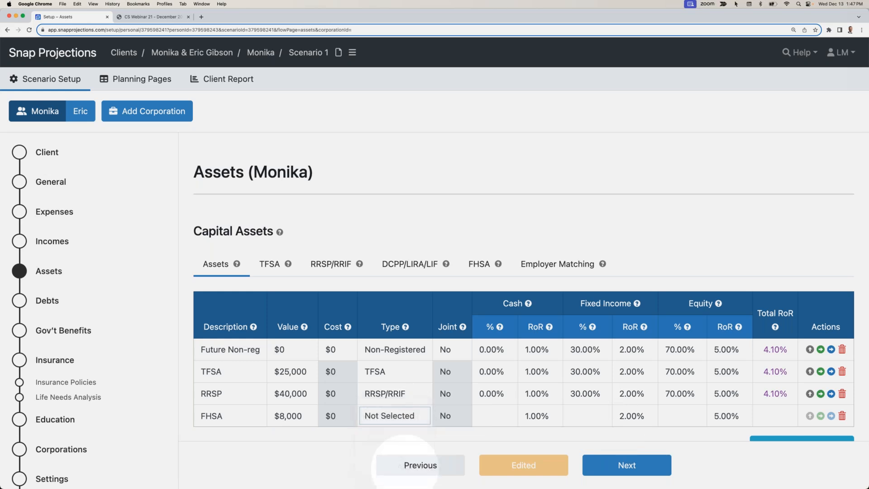
{"action": "scroll", "coordinate": [446, 412], "scroll_direction": "down", "scroll_amount": 2}
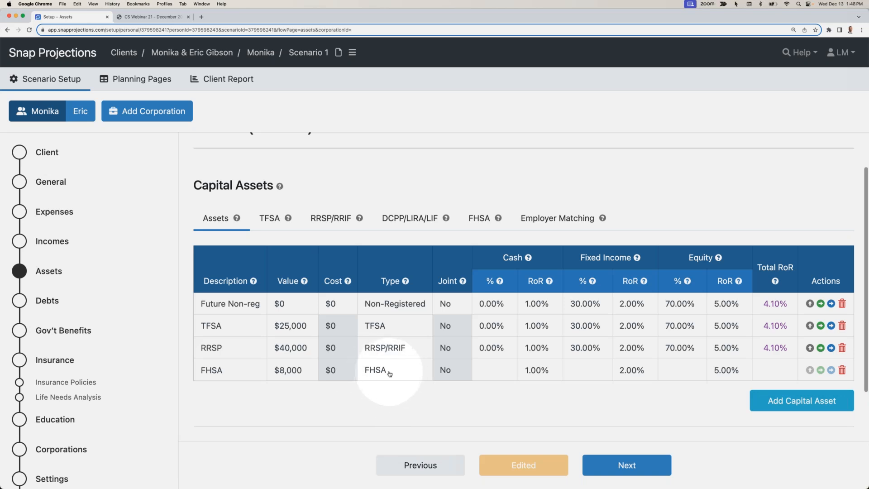
{"action": "scroll", "coordinate": [389, 374], "scroll_direction": "up", "scroll_amount": 1}
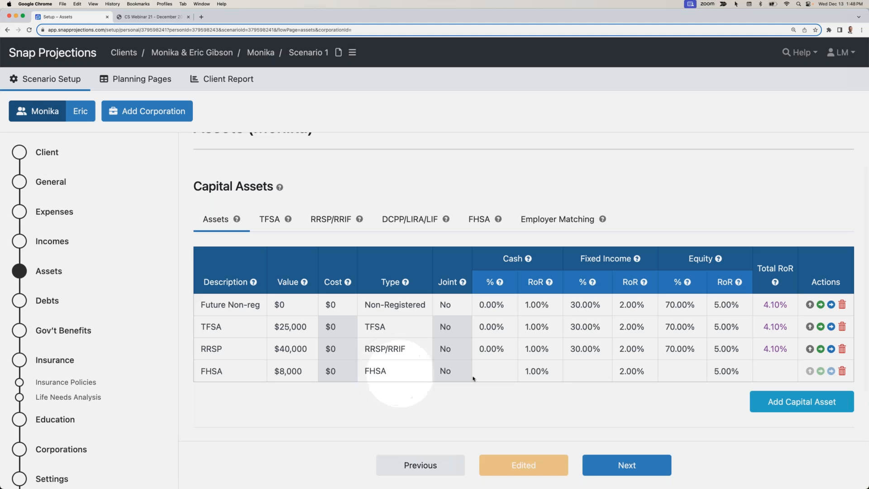
Set the FHSA asset mix to 0% cash and 100% fixed income.
{"action": "left_click", "coordinate": [496, 374]}
{"action": "type", "text": "0"}
{"action": "key", "text": "Tab"}
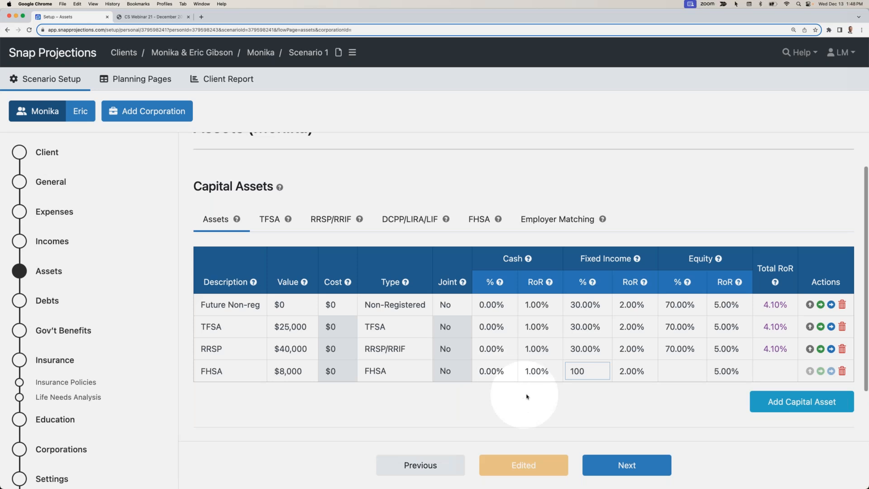
{"action": "key", "text": "Return"}
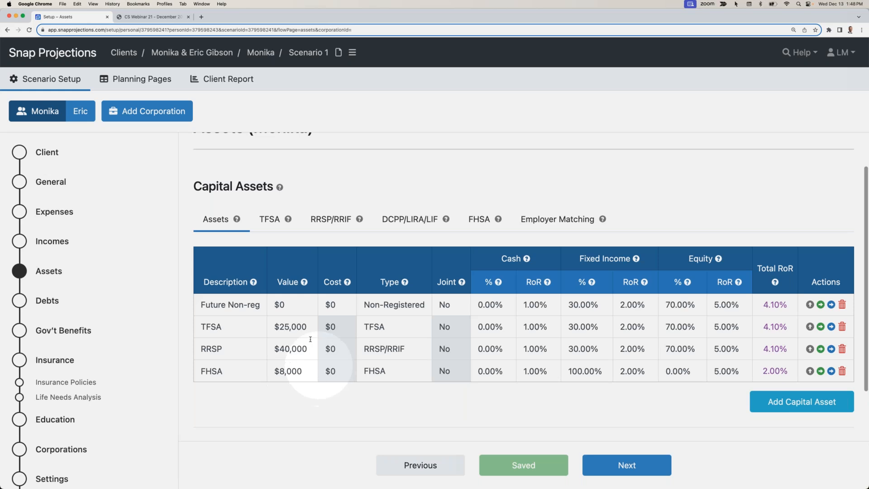
Set the primary client's TFSA contribution room for 2024 to $65,000.
{"action": "left_click", "coordinate": [270, 220]}
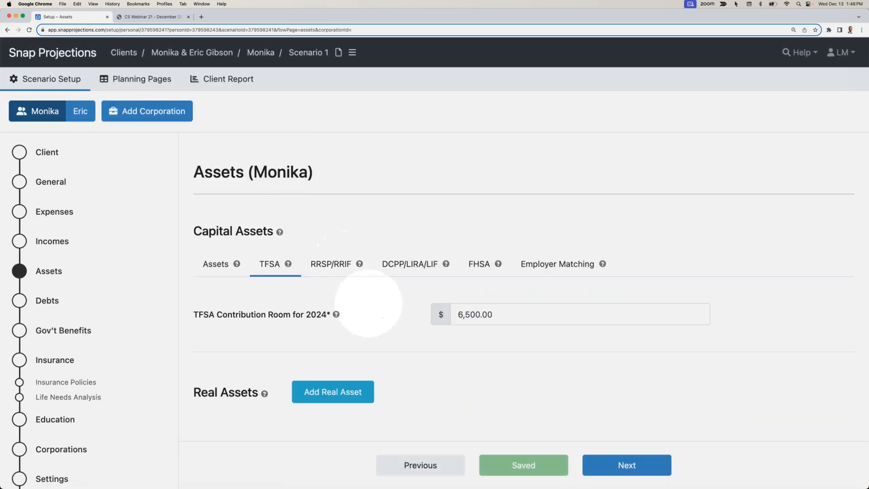
{"action": "left_click", "coordinate": [505, 314]}
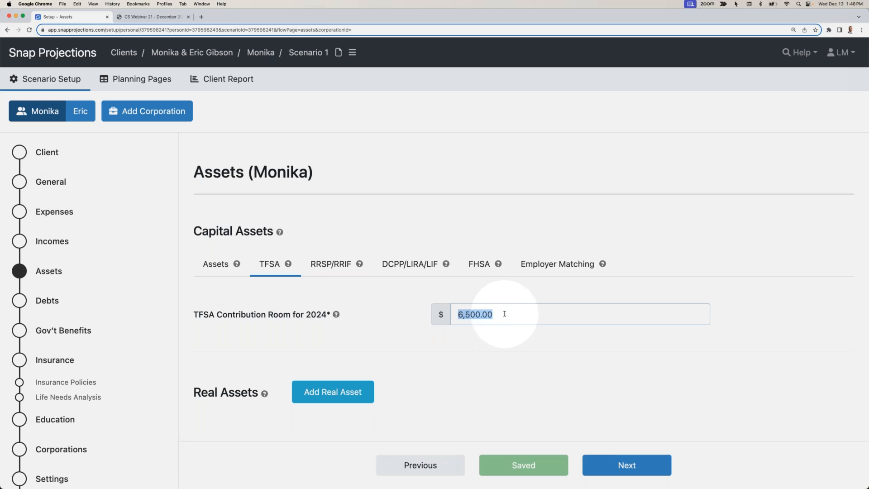
{"action": "type", "text": "65000"}
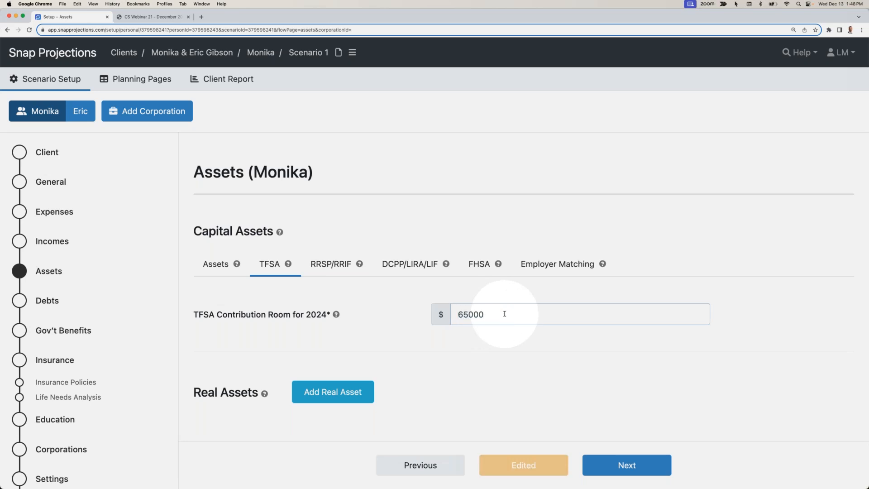
{"action": "left_click", "coordinate": [488, 341]}
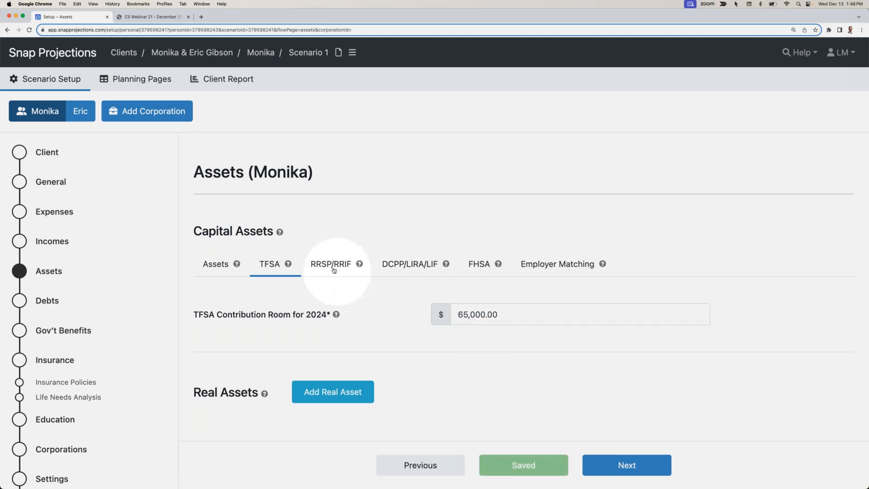
Set the primary client's RRSP contribution room for 2024 to $40,000.
{"action": "left_click", "coordinate": [334, 265]}
{"action": "left_click", "coordinate": [499, 313]}
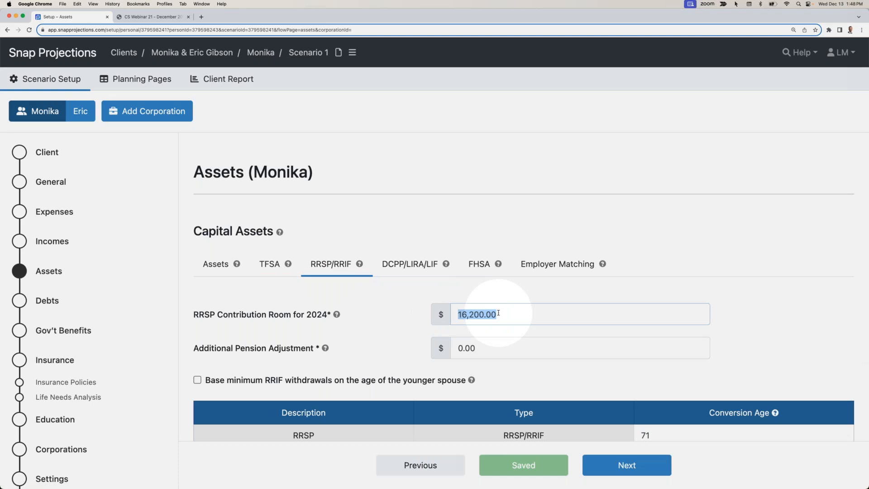
{"action": "type", "text": "400"}
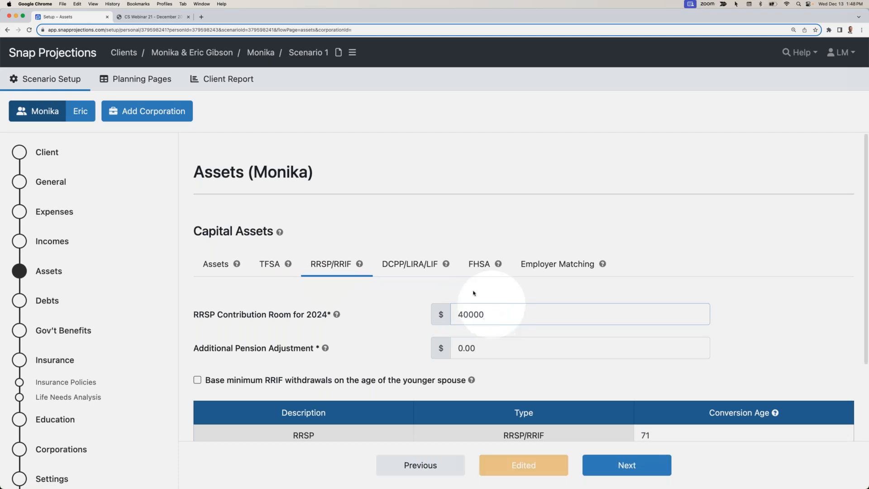
{"action": "key", "text": "Return"}
Set the primary client's FHSA lifetime contributions to $8,000.
{"action": "left_click", "coordinate": [479, 264]}
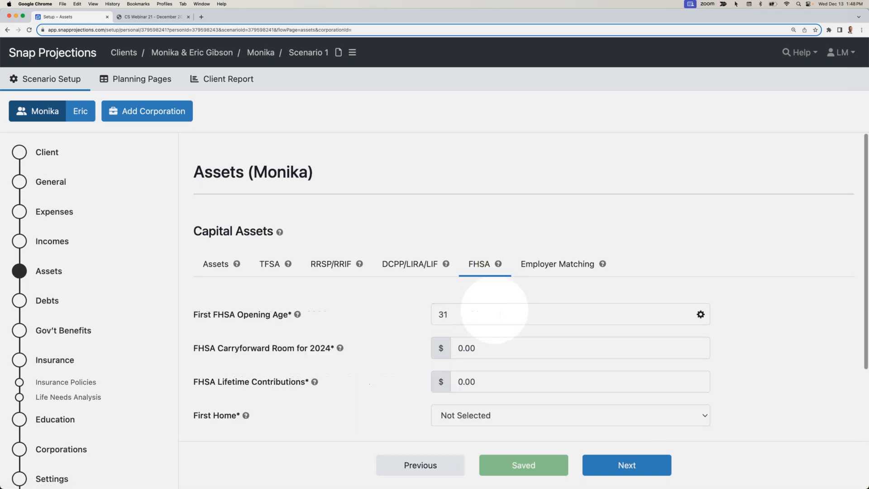
{"action": "scroll", "coordinate": [489, 307], "scroll_direction": "down", "scroll_amount": 1}
{"action": "scroll", "coordinate": [489, 308], "scroll_direction": "down", "scroll_amount": 1}
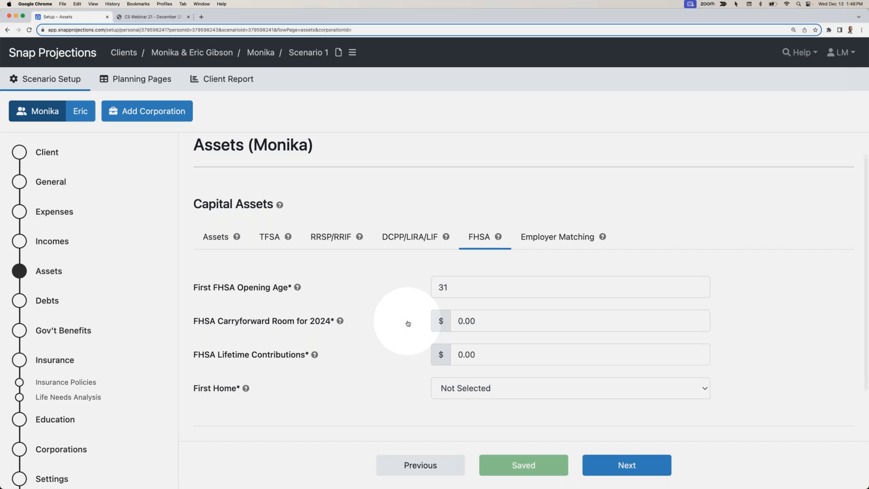
{"action": "left_click", "coordinate": [478, 321]}
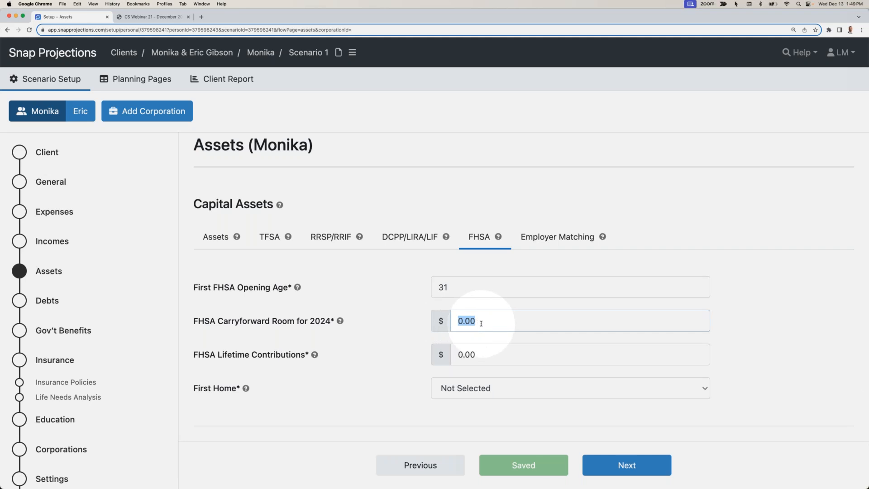
{"action": "left_click", "coordinate": [492, 358]}
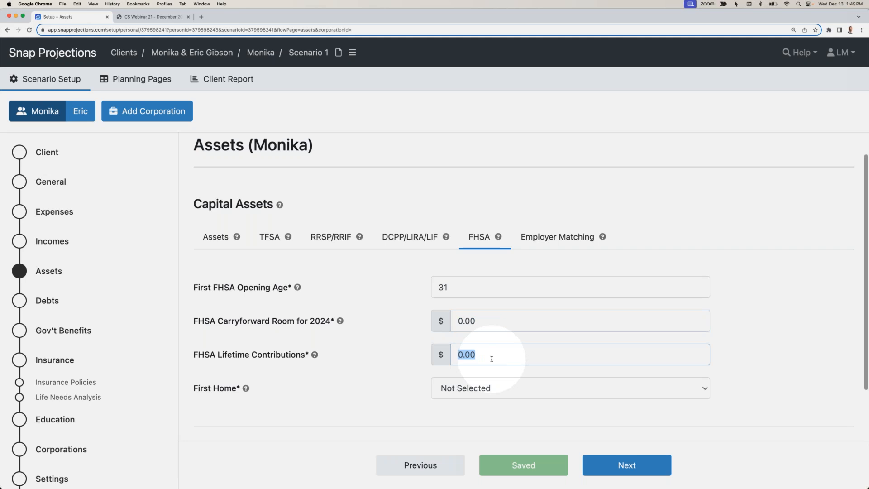
{"action": "type", "text": "8,00"}
{"action": "type", "text": "0"}
{"action": "left_click", "coordinate": [420, 341]}
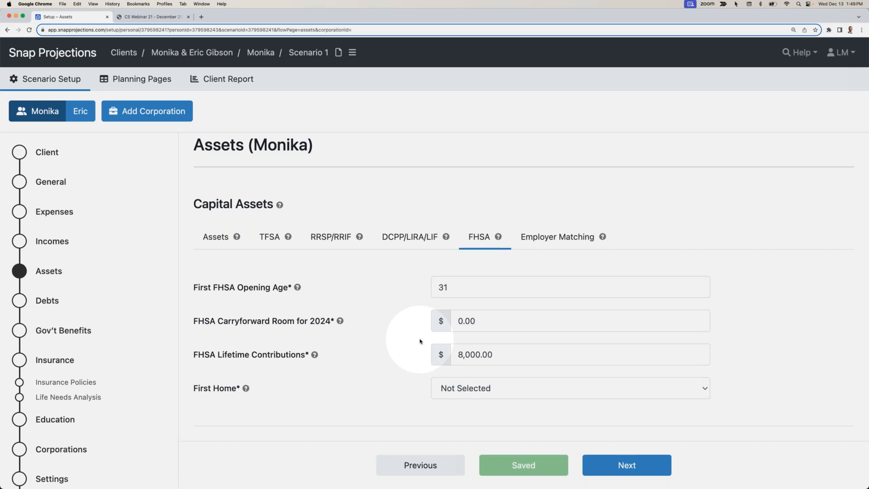
{"action": "scroll", "coordinate": [344, 376], "scroll_direction": "down", "scroll_amount": 1}
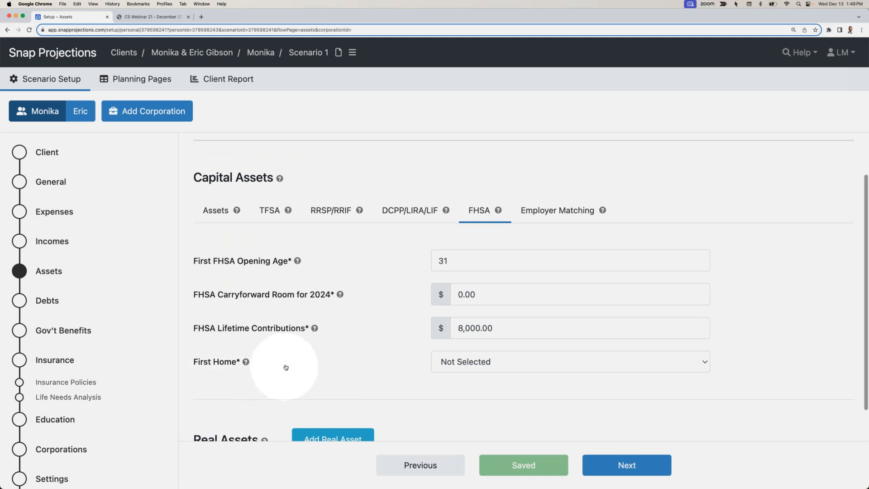
{"action": "scroll", "coordinate": [285, 367], "scroll_direction": "up", "scroll_amount": 1}
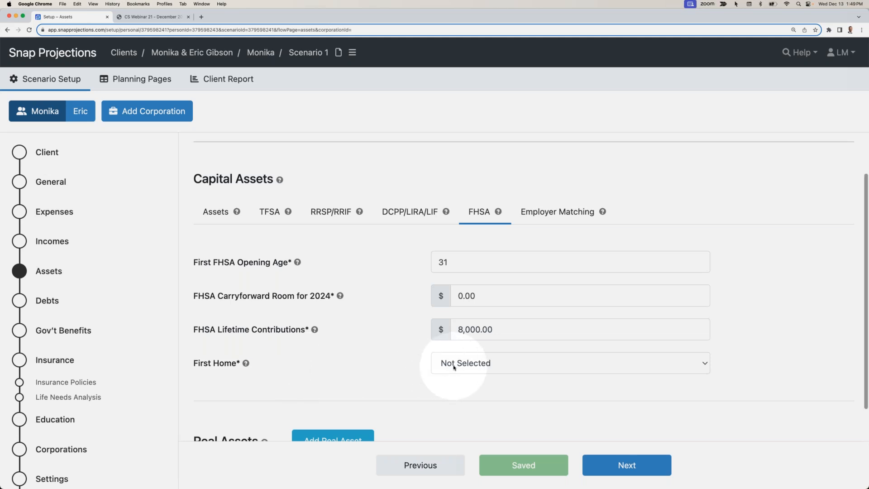
{"action": "scroll", "coordinate": [403, 373], "scroll_direction": "up", "scroll_amount": 1}
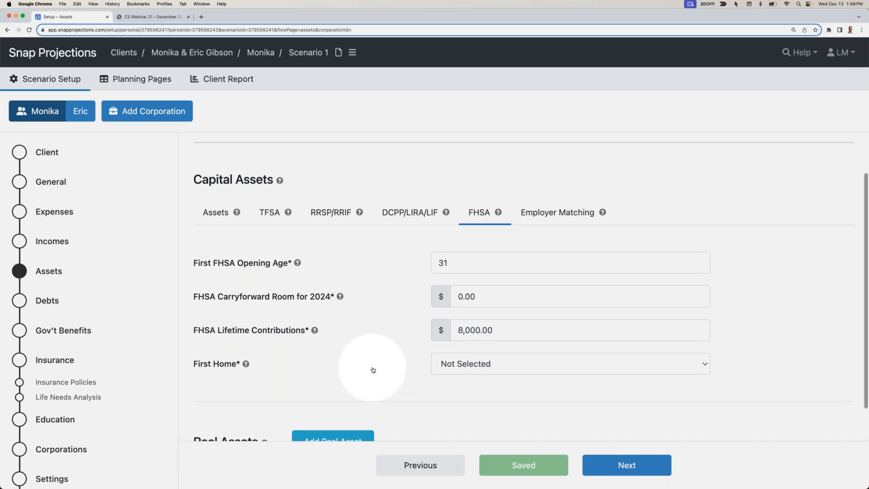
Switch to the spouse's assets and rename the default capital asset as Future Non-reg.
{"action": "left_click", "coordinate": [214, 211]}
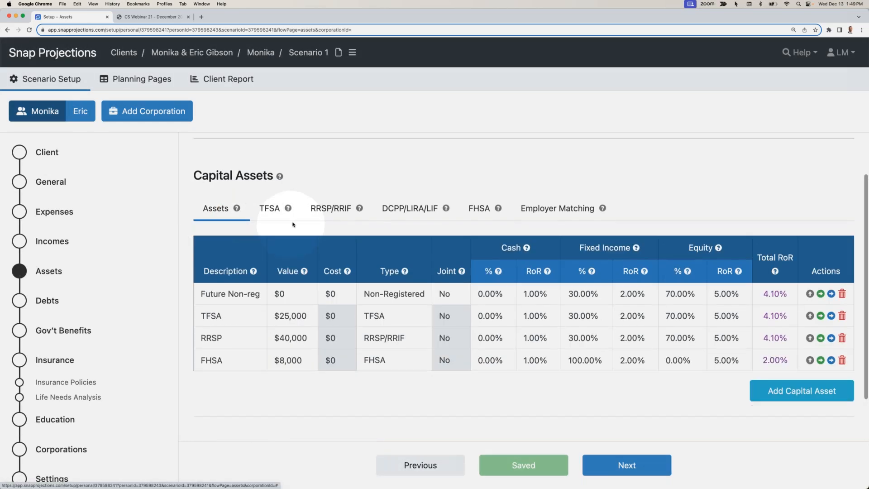
{"action": "left_click", "coordinate": [80, 112]}
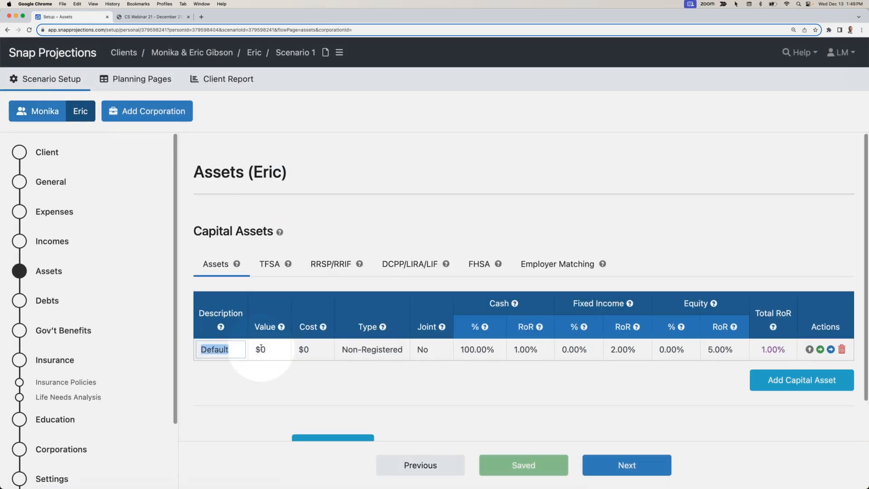
{"action": "type", "text": "Future N"}
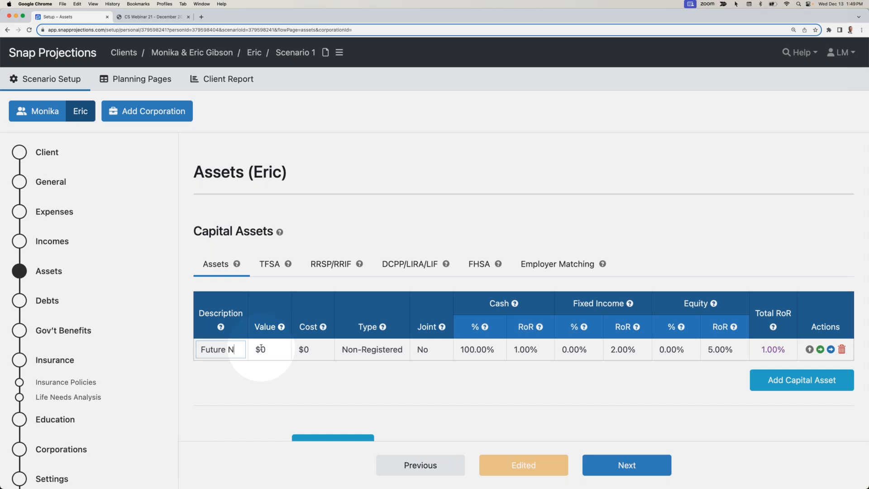
{"action": "type", "text": "on-reg"}
{"action": "key", "text": "Tab"}
{"action": "key", "text": "Tab"}
{"action": "key", "text": "Tab"}
{"action": "key", "text": "Tab"}
{"action": "key", "text": "Tab"}
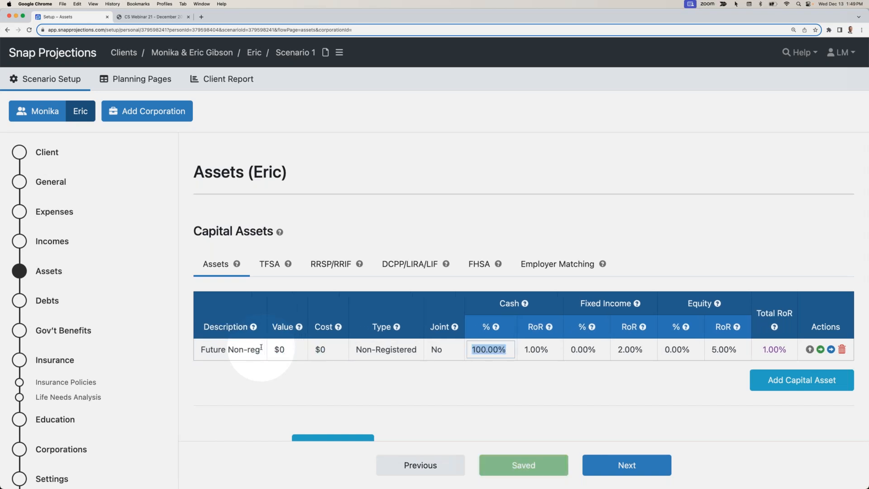
{"action": "key", "text": "Tab"}
Set the spouse's Future Non-reg asset mix to 0% cash, 30% fixed income and 70% equity.
{"action": "left_click", "coordinate": [490, 349]}
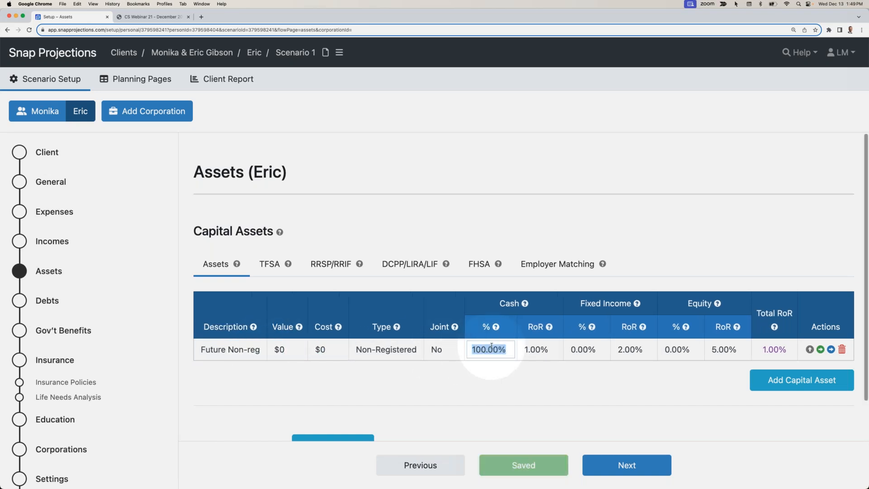
{"action": "type", "text": "0"}
{"action": "key", "text": "Tab"}
{"action": "key", "text": "Tab"}
{"action": "type", "text": "30"}
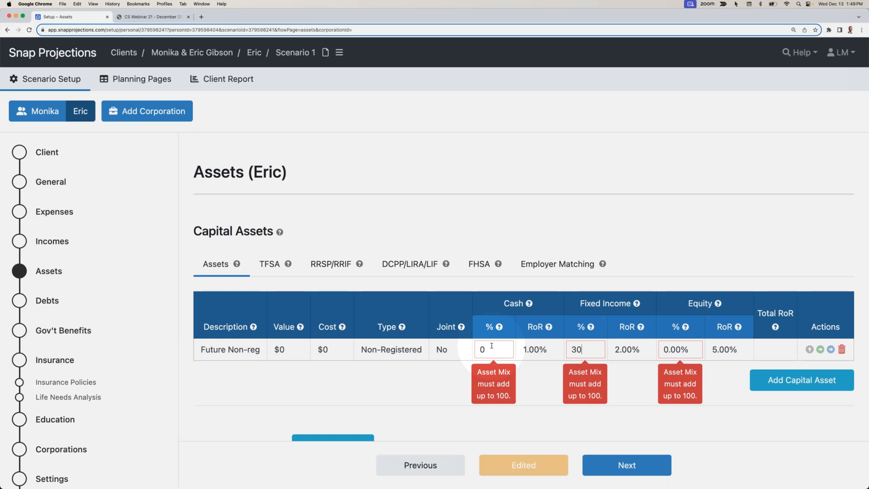
{"action": "key", "text": "Tab"}
{"action": "key", "text": "Tab"}
{"action": "type", "text": "70"}
{"action": "key", "text": "Tab"}
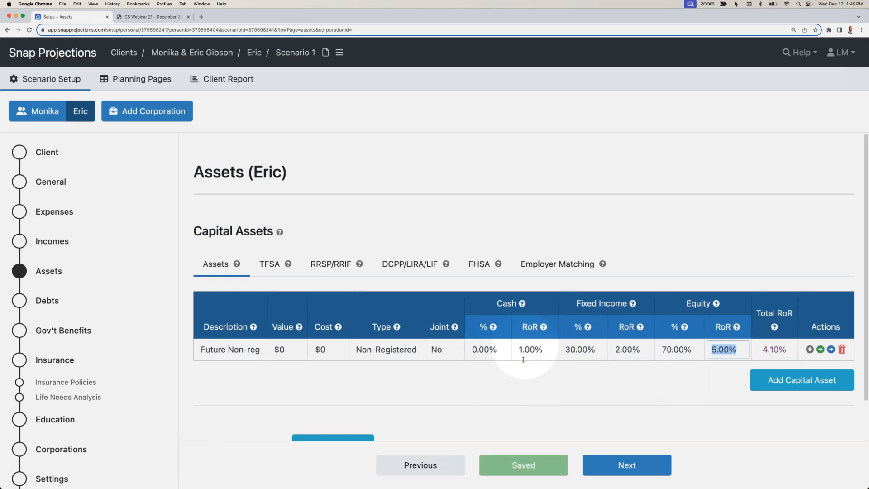
{"action": "left_click", "coordinate": [551, 381]}
Add a TFSA asset of type TFSA worth $30,000 for the spouse, with 0% cash, 30% fixed income and 70% equity.
{"action": "left_click", "coordinate": [787, 382]}
{"action": "type", "text": "TFSA"}
{"action": "key", "text": "Tab"}
{"action": "type", "text": "30,000"}
{"action": "key", "text": "Tab"}
{"action": "key", "text": "t"}
{"action": "key", "text": "Tab"}
{"action": "key", "text": "Tab"}
{"action": "key", "text": "Tab"}
{"action": "key", "text": "Tab"}
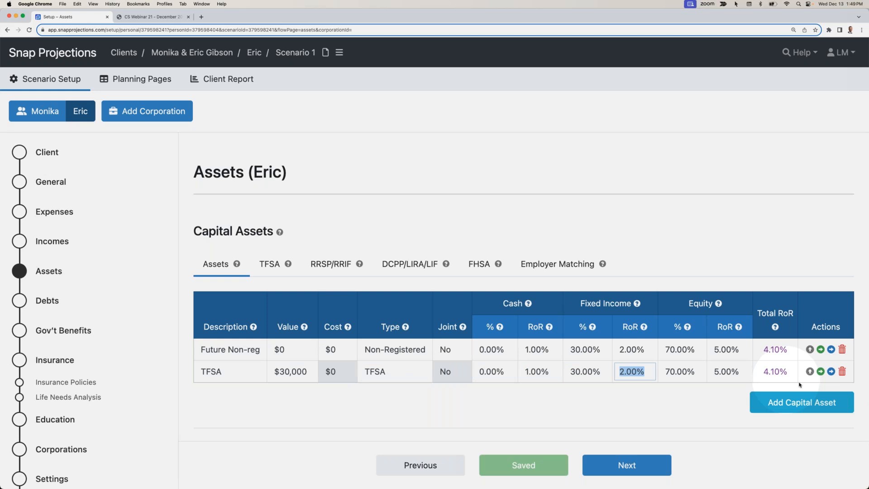
Add an RRSP asset of type RRSP/RRIF worth $40,000 for the spouse, with 0% cash, 30% fixed income and 70% equity.
{"action": "left_click", "coordinate": [787, 402]}
{"action": "type", "text": "RRSP"}
{"action": "key", "text": "Tab"}
{"action": "type", "text": "40,000"}
{"action": "key", "text": "Tab"}
{"action": "key", "text": "r"}
{"action": "key", "text": "Tab"}
{"action": "type", "text": "0"}
{"action": "key", "text": "Tab"}
{"action": "type", "text": "30"}
{"action": "key", "text": "Tab"}
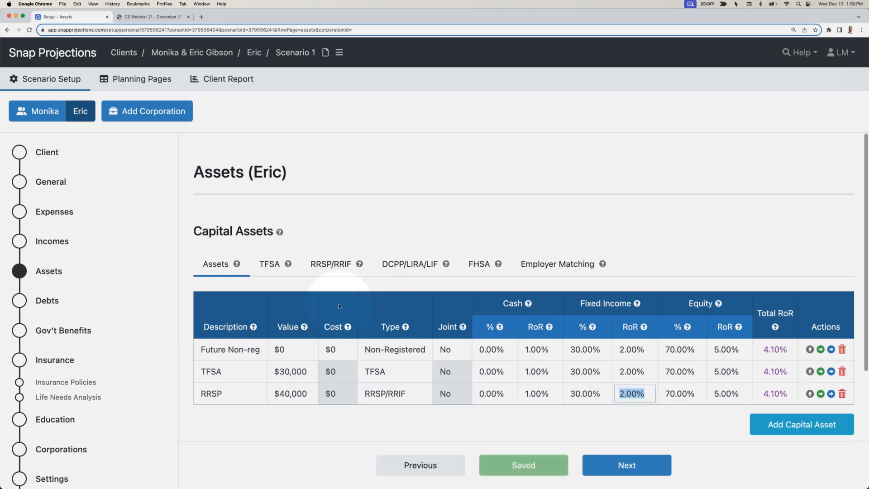
Add an FHSA asset worth $8,000 to the spouse's capital assets and set its type to FHSA.
{"action": "scroll", "coordinate": [462, 352], "scroll_direction": "down", "scroll_amount": 2}
{"action": "left_click", "coordinate": [763, 387]}
{"action": "type", "text": "FHSA"}
{"action": "key", "text": "Tab"}
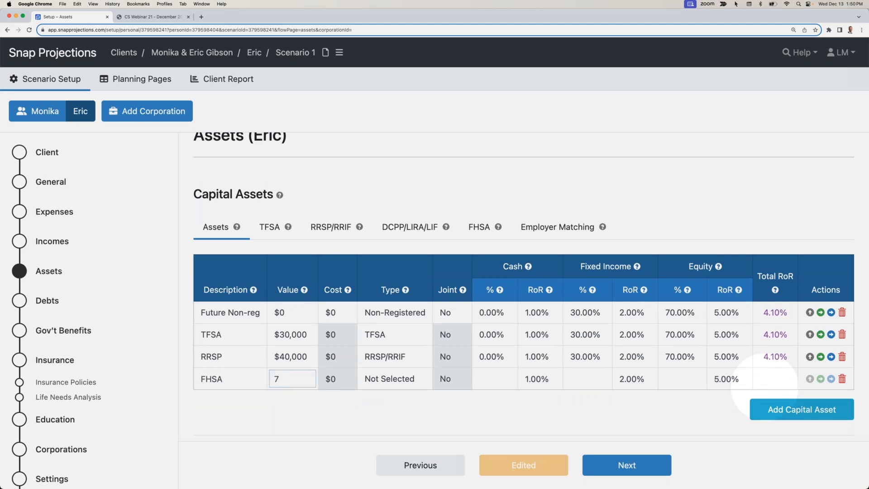
{"action": "type", "text": "8000"}
{"action": "key", "text": "Tab"}
{"action": "key", "text": "f"}
Set the spouse's FHSA asset mix to 0% cash and 100% fixed income.
{"action": "key", "text": "Tab"}
{"action": "type", "text": "0"}
{"action": "key", "text": "Tab"}
{"action": "key", "text": "Tab"}
{"action": "type", "text": "100"}
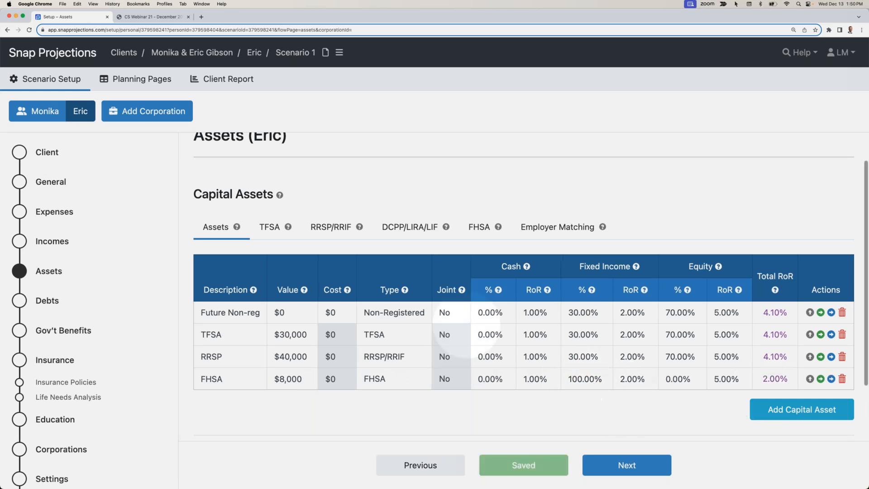
Enter the spouse's TFSA contribution room for 2024 and set the RRSP contribution room for 2024 to $50,000.
{"action": "left_click", "coordinate": [510, 318]}
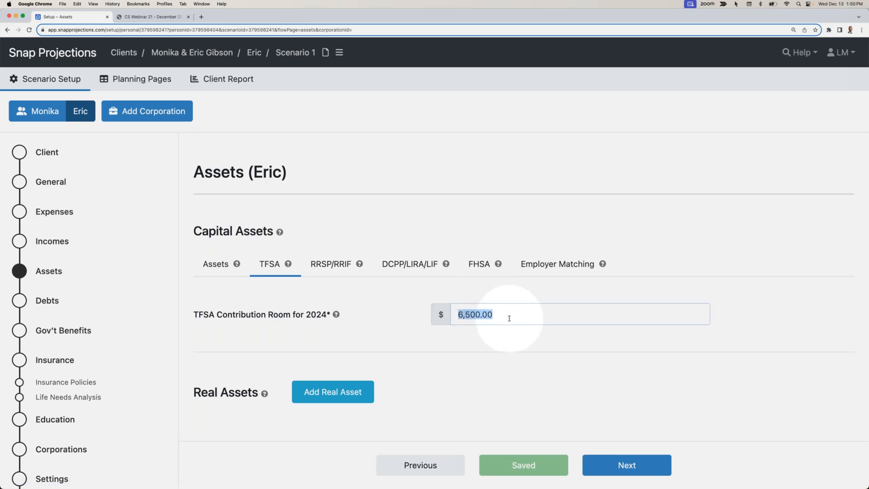
{"action": "type", "text": "600"}
{"action": "left_click", "coordinate": [317, 262]}
{"action": "left_click", "coordinate": [483, 314]}
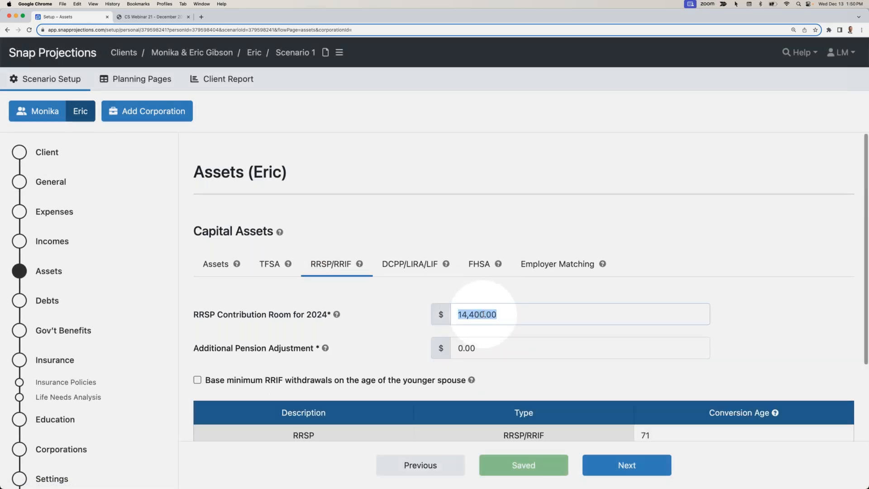
{"action": "type", "text": "500"}
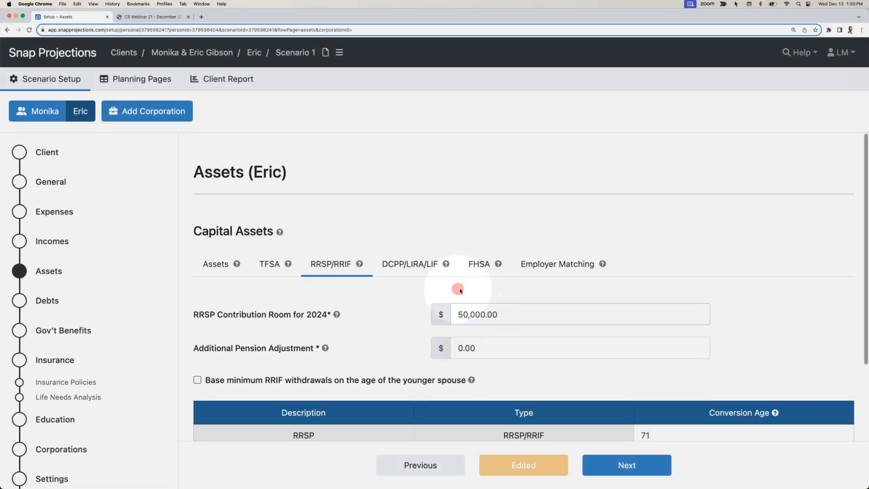
Set the spouse's FHSA lifetime contributions to $8,000.
{"action": "left_click", "coordinate": [479, 264]}
{"action": "left_click", "coordinate": [486, 390]}
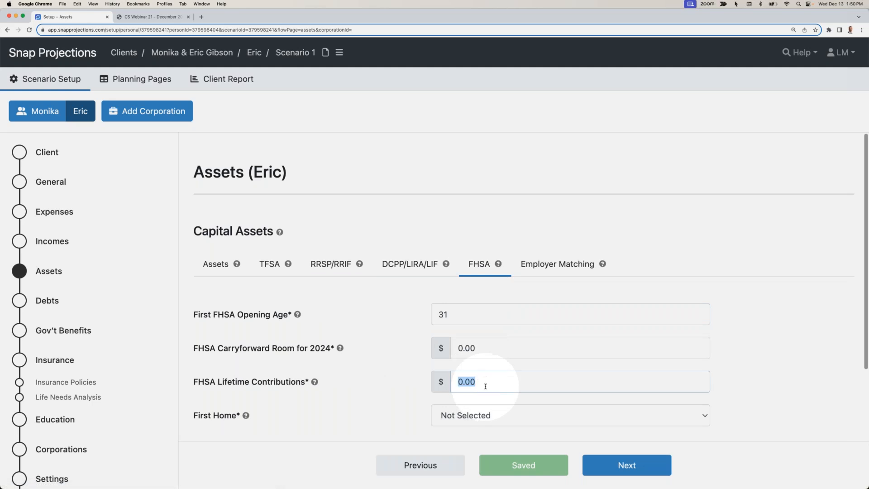
{"action": "type", "text": "8000"}
{"action": "left_click", "coordinate": [471, 365]}
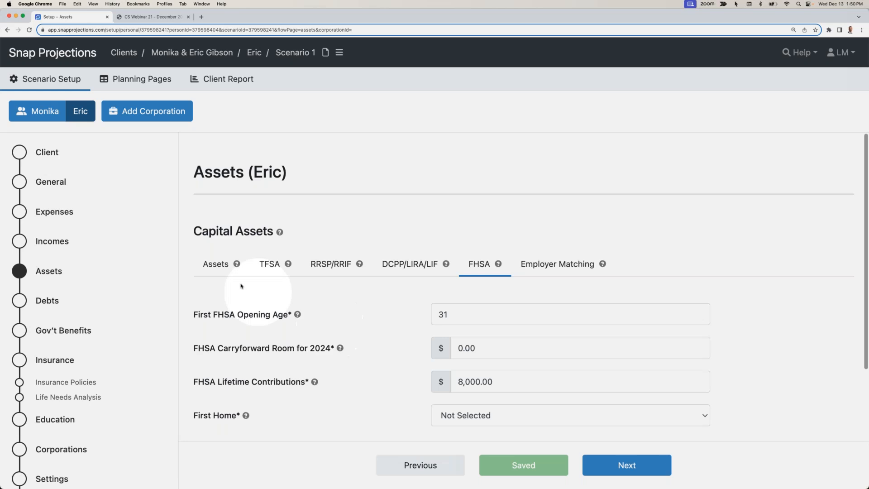
Add a real asset named New Home with a cost of $750,000 and a future purchase age of 38.
{"action": "left_click", "coordinate": [217, 267]}
{"action": "scroll", "coordinate": [270, 276], "scroll_direction": "down", "scroll_amount": 5}
{"action": "left_click", "coordinate": [316, 400]}
{"action": "type", "text": "New Home"}
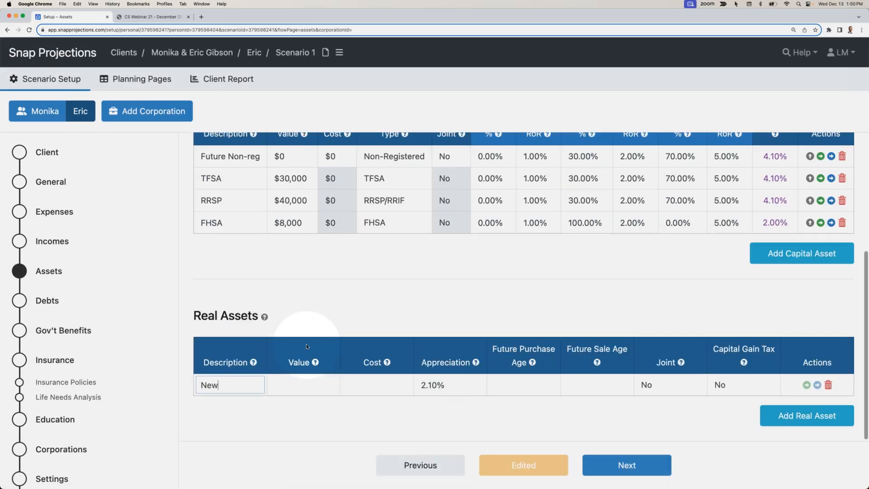
{"action": "key", "text": "Tab"}
{"action": "key", "text": "Tab"}
{"action": "type", "text": "75"}
{"action": "type", "text": "000"}
{"action": "key", "text": "Tab"}
{"action": "key", "text": "Tab"}
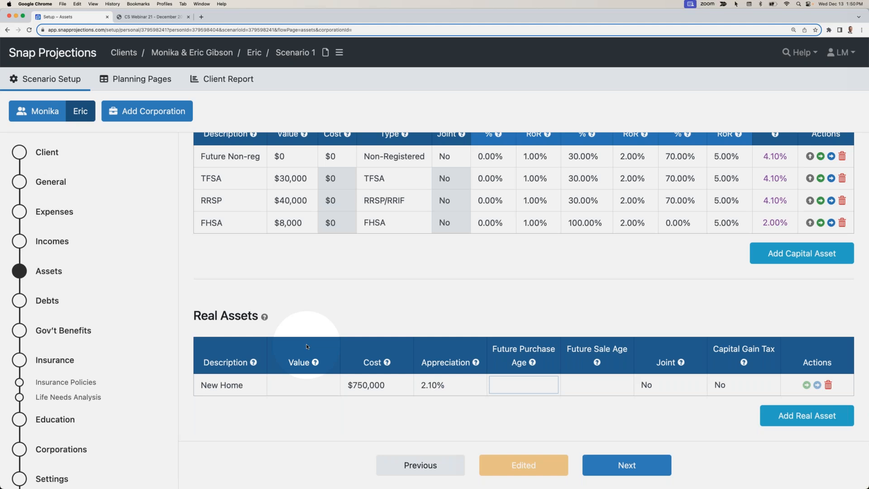
{"action": "key", "text": "Tab"}
{"action": "left_click", "coordinate": [457, 403]}
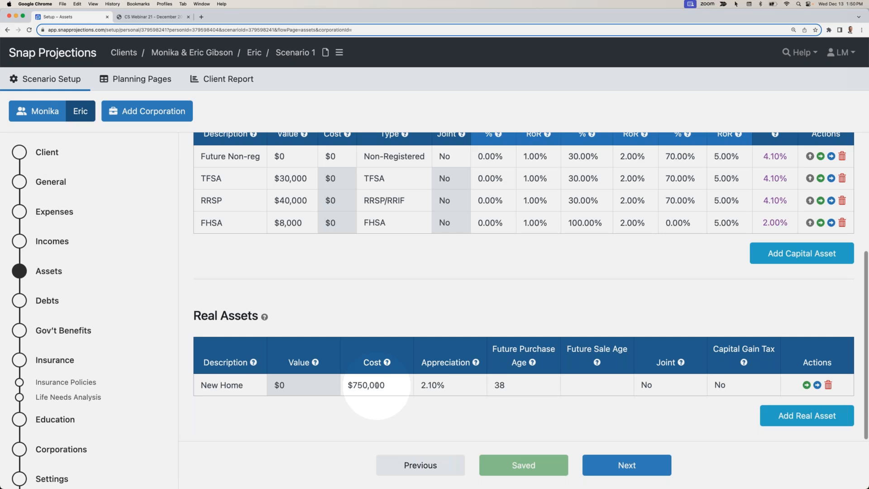
Check the date behind the New Home's future purchase age and set the asset as joint.
{"action": "left_click", "coordinate": [520, 387]}
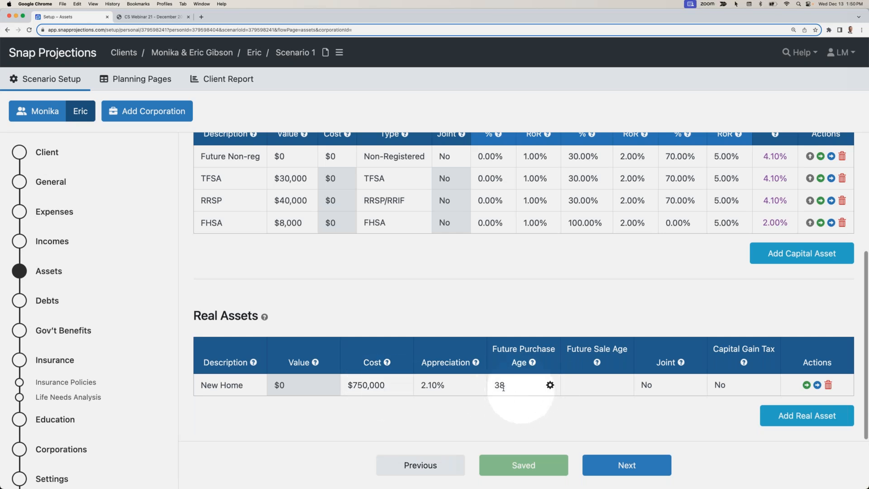
{"action": "left_click", "coordinate": [551, 384]}
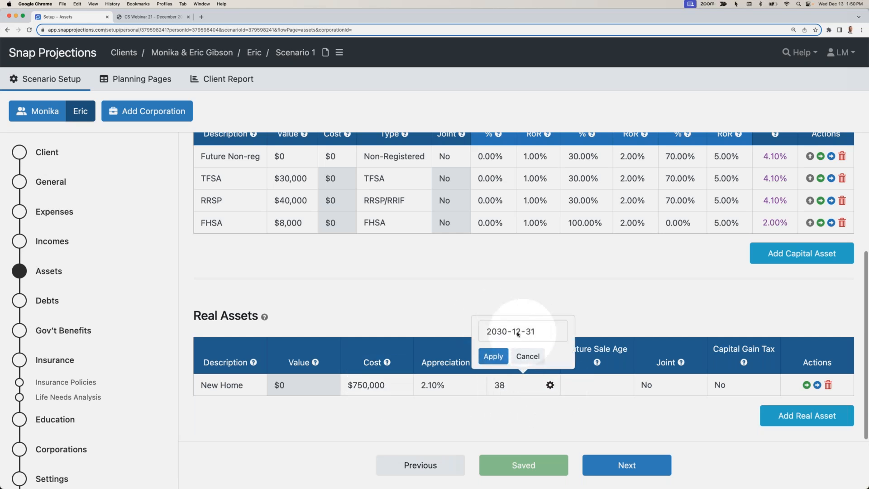
{"action": "left_click", "coordinate": [531, 403]}
{"action": "left_click", "coordinate": [658, 387]}
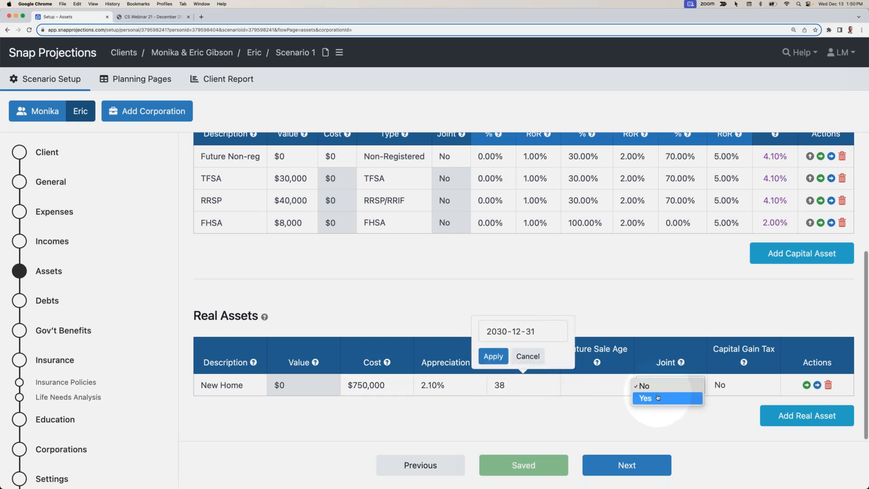
{"action": "left_click", "coordinate": [657, 398]}
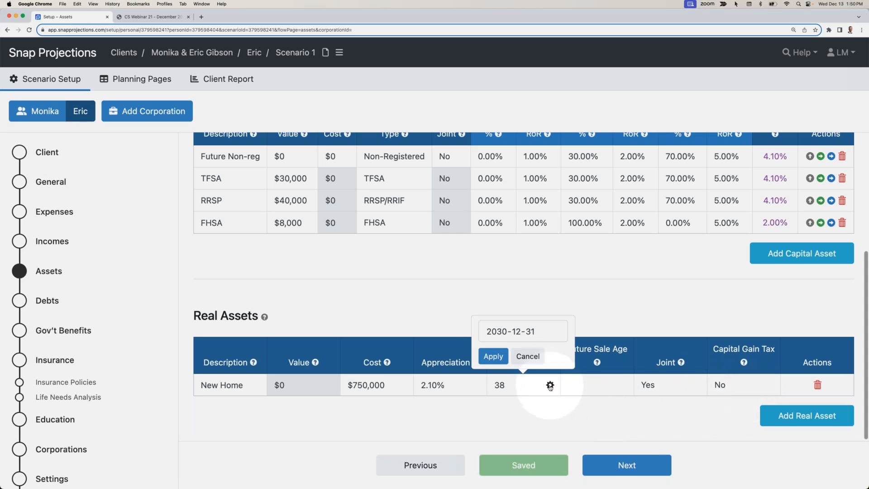
{"action": "left_click", "coordinate": [550, 386]}
{"action": "left_click", "coordinate": [529, 352]}
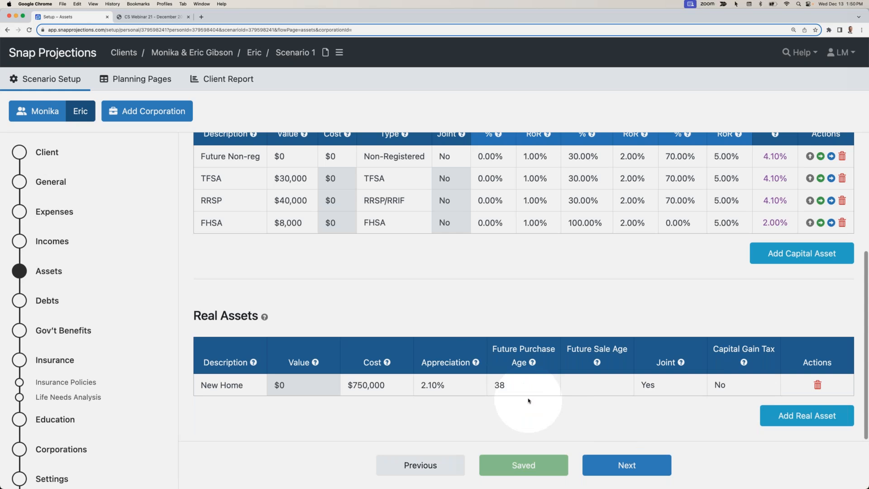
Select New Home as the first home in the spouse's FHSA settings.
{"action": "scroll", "coordinate": [498, 397], "scroll_direction": "up", "scroll_amount": 2}
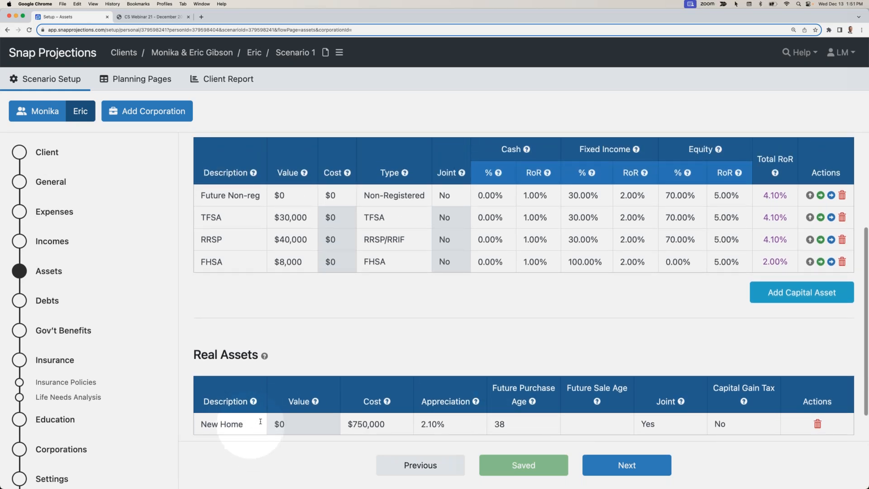
{"action": "left_click", "coordinate": [330, 343]}
{"action": "scroll", "coordinate": [290, 308], "scroll_direction": "up", "scroll_amount": 5}
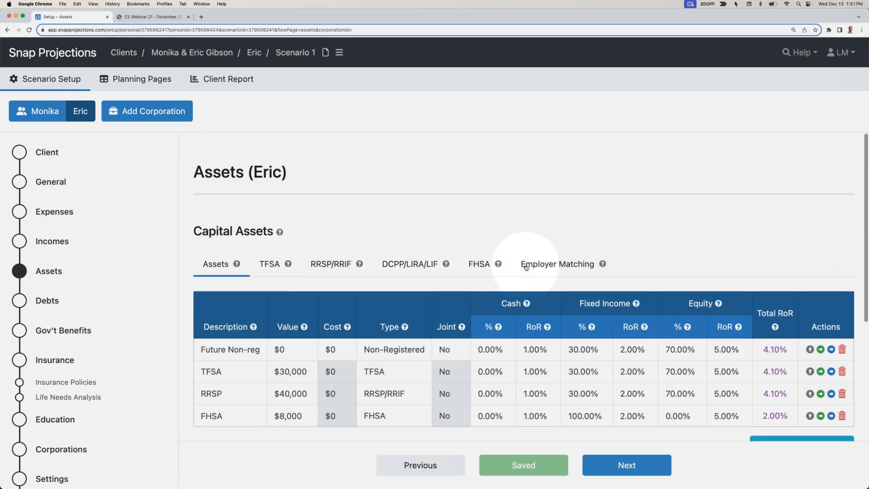
{"action": "left_click", "coordinate": [479, 266]}
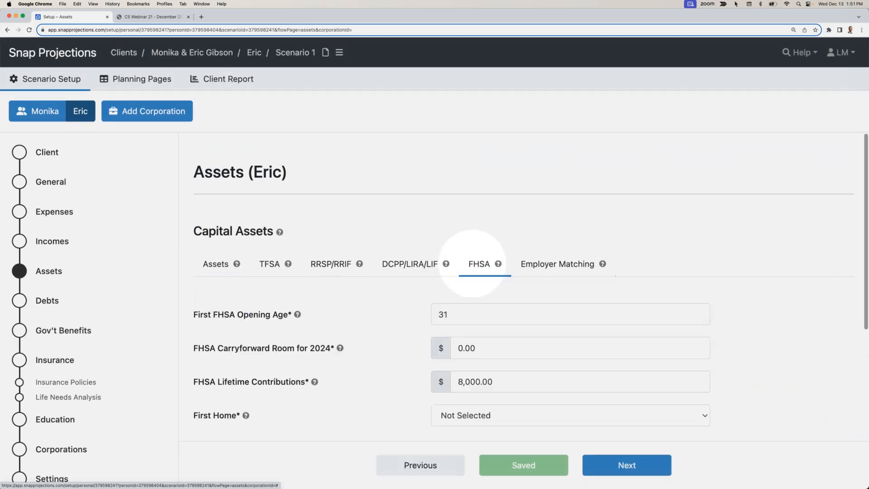
{"action": "scroll", "coordinate": [480, 268], "scroll_direction": "down", "scroll_amount": 3}
{"action": "left_click", "coordinate": [474, 338]}
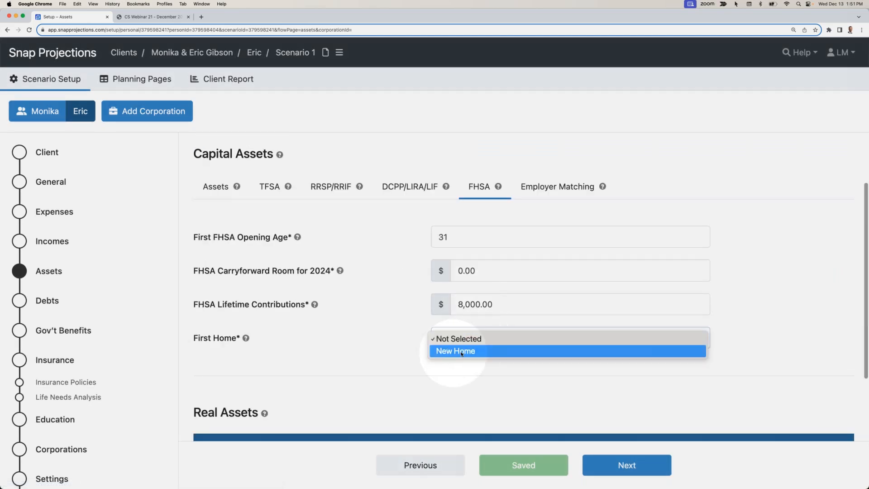
{"action": "left_click", "coordinate": [486, 351]}
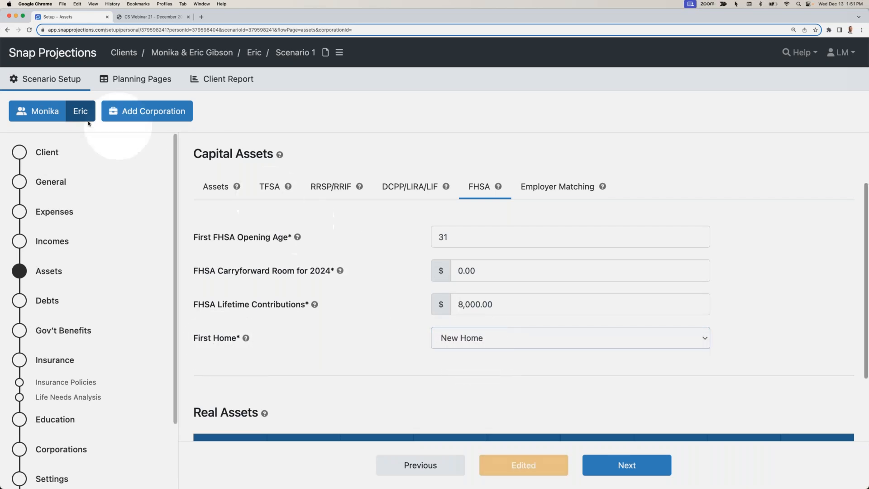
Select New Home as the first home in the primary client's FHSA settings and review that client's capital and real assets.
{"action": "left_click", "coordinate": [47, 117]}
{"action": "left_click", "coordinate": [480, 264]}
{"action": "scroll", "coordinate": [476, 358], "scroll_direction": "down", "scroll_amount": 3}
{"action": "left_click", "coordinate": [476, 346]}
{"action": "left_click", "coordinate": [378, 359]}
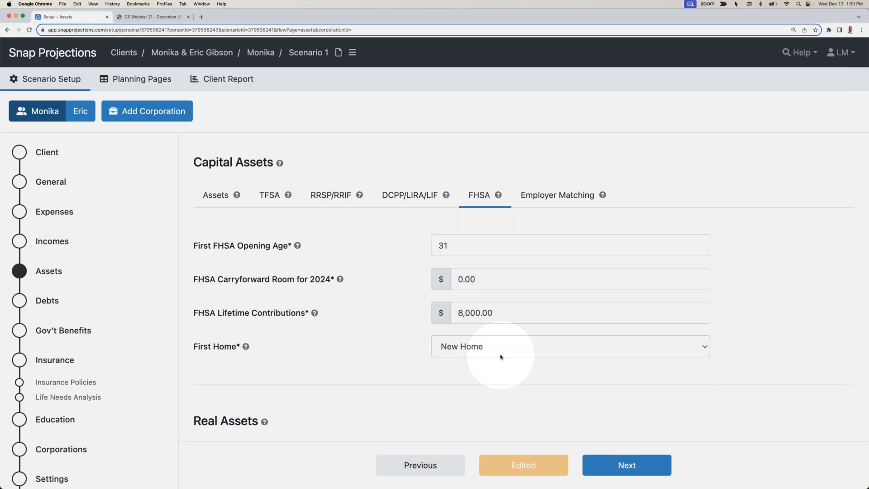
{"action": "left_click", "coordinate": [501, 363]}
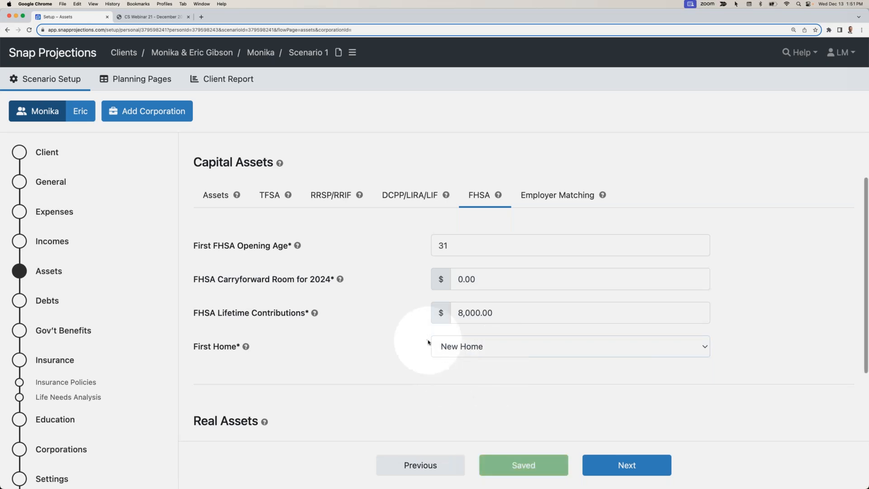
{"action": "scroll", "coordinate": [428, 342], "scroll_direction": "down", "scroll_amount": 3}
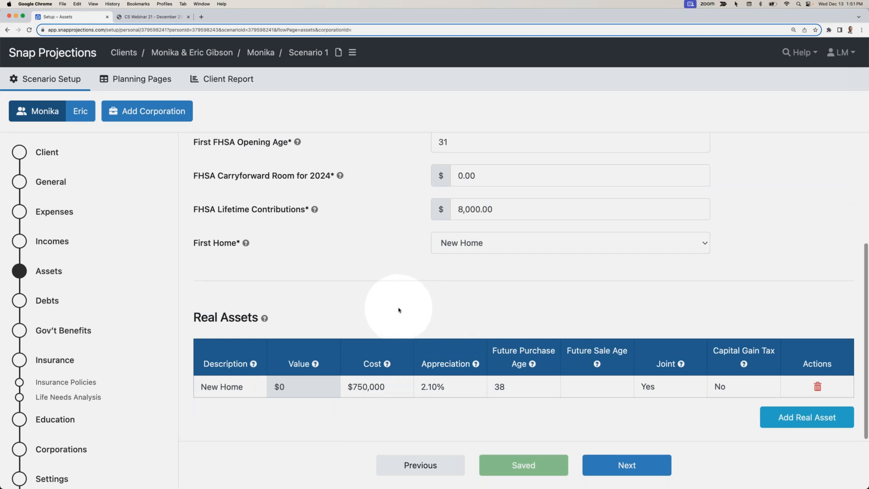
{"action": "scroll", "coordinate": [398, 310], "scroll_direction": "up", "scroll_amount": 5}
{"action": "left_click", "coordinate": [222, 261]}
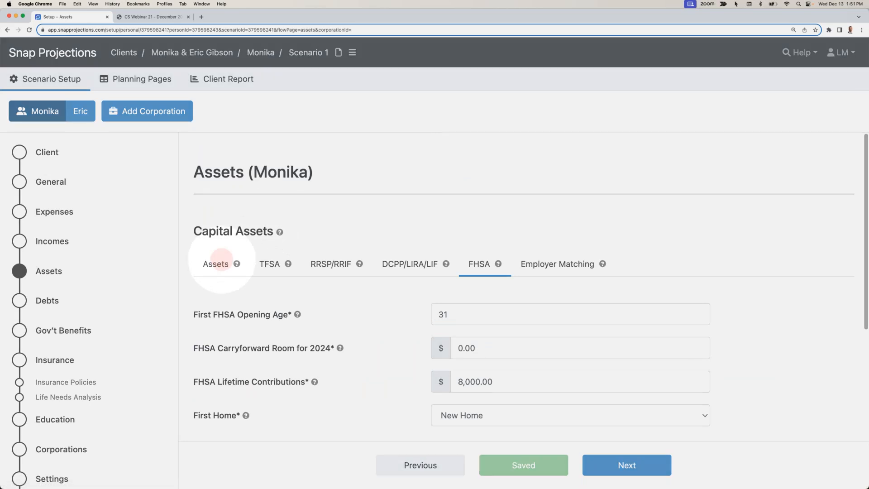
{"action": "scroll", "coordinate": [465, 368], "scroll_direction": "down", "scroll_amount": 5}
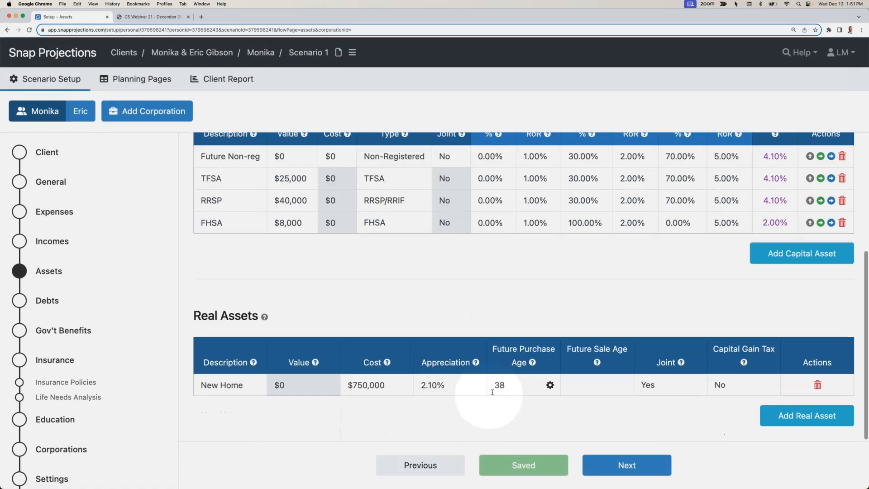
Add a debt named Mortgage with a balance of $675,000 for the primary client.
{"action": "left_click", "coordinate": [602, 465]}
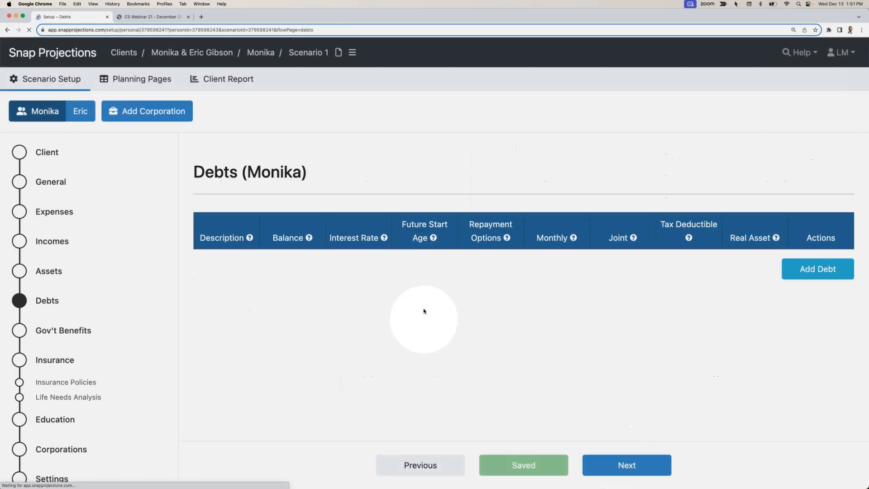
{"action": "left_click", "coordinate": [823, 270]}
{"action": "type", "text": "Mortgage"}
{"action": "key", "text": "Tab"}
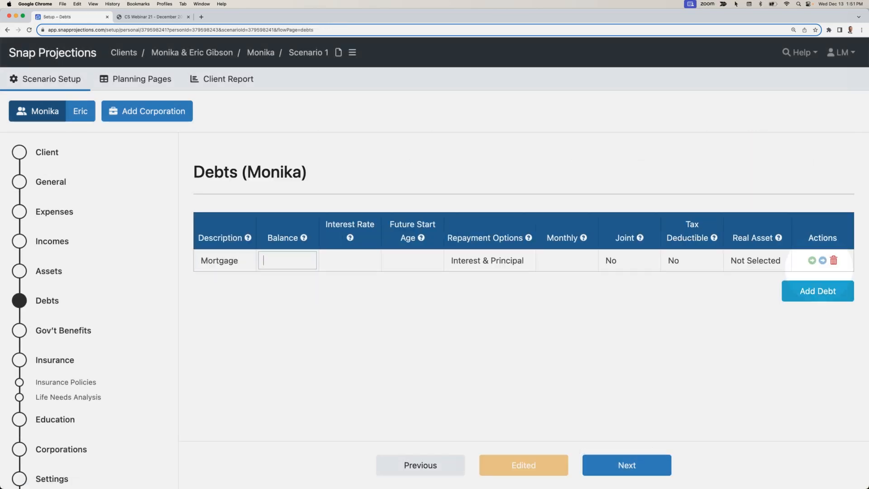
{"action": "type", "text": "675000"}
{"action": "key", "text": "Tab"}
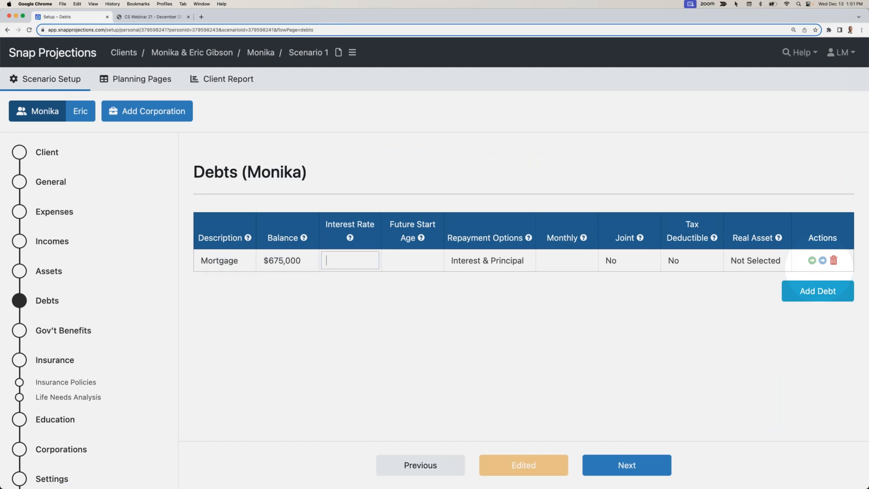
Set the mortgage's interest rate to 5%, future start age to 38 and monthly payment to $4,000.
{"action": "key", "text": "Tab"}
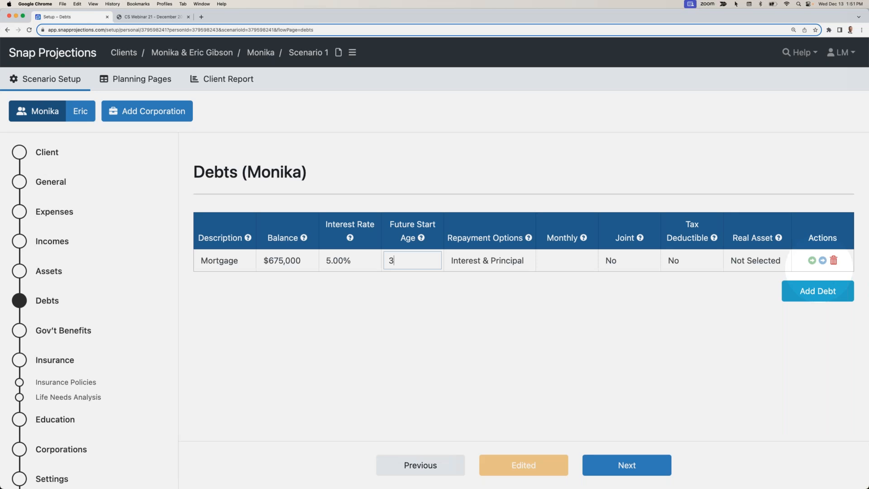
{"action": "type", "text": "38"}
{"action": "left_click", "coordinate": [401, 272]}
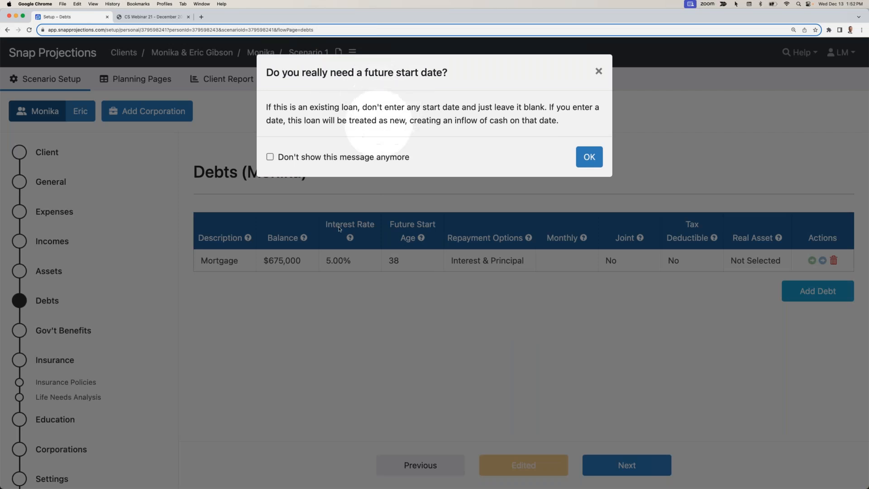
{"action": "left_click", "coordinate": [285, 259]}
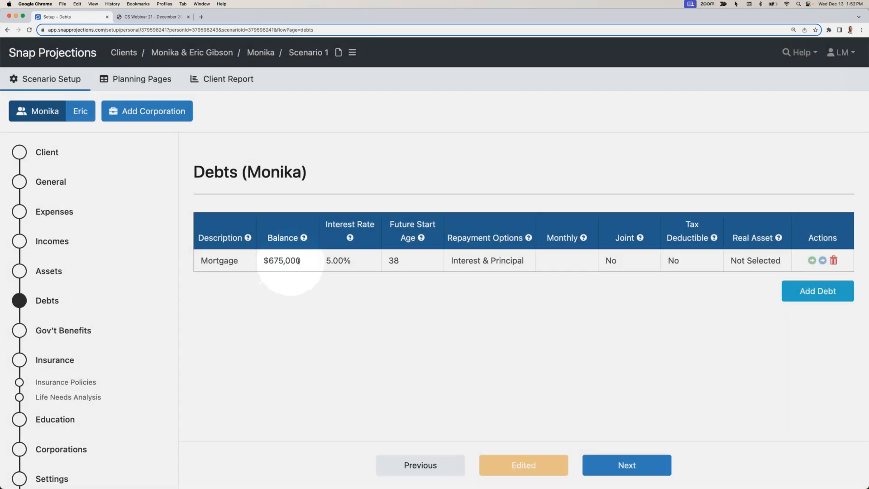
{"action": "left_click", "coordinate": [572, 264]}
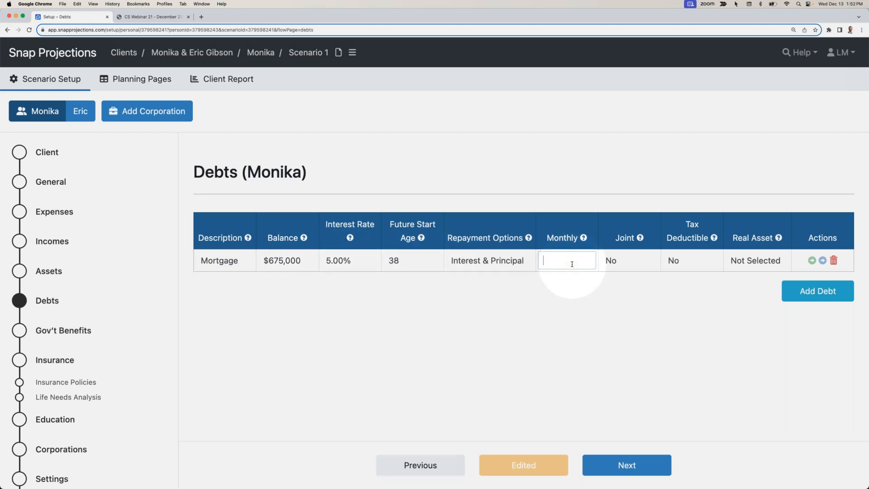
{"action": "key", "text": "Return"}
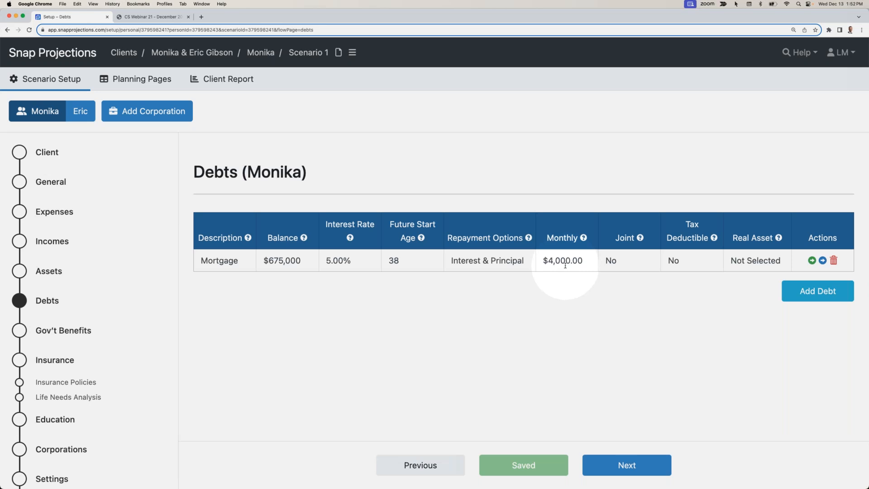
Make the mortgage joint and link it to the New Home real asset.
{"action": "left_click", "coordinate": [639, 264]}
{"action": "left_click", "coordinate": [644, 319]}
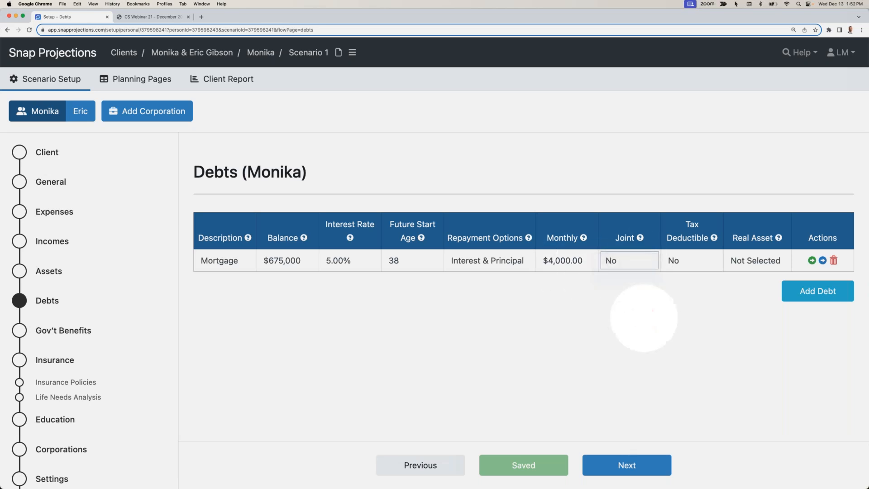
{"action": "left_click", "coordinate": [629, 264]}
{"action": "left_click", "coordinate": [615, 272]}
{"action": "left_click", "coordinate": [737, 265]}
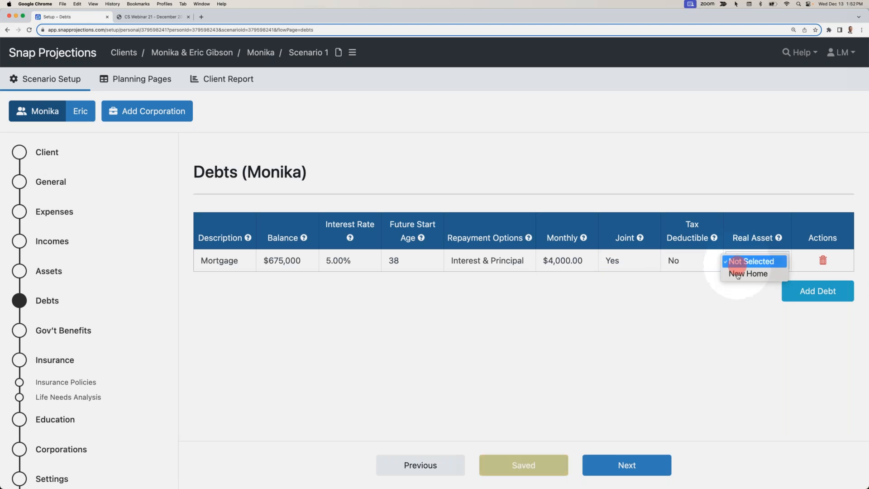
{"action": "left_click", "coordinate": [738, 274]}
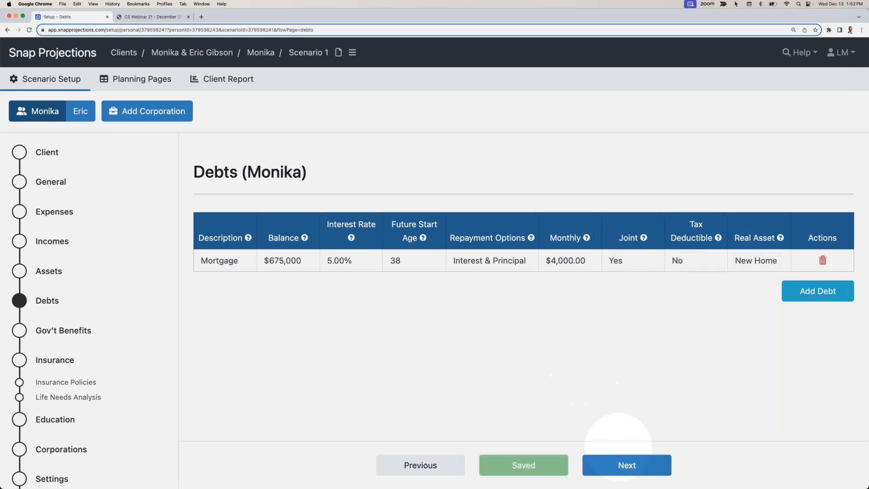
Review the CPP settings for both clients and the OAS settings for the spouse under government benefits.
{"action": "left_click", "coordinate": [625, 465]}
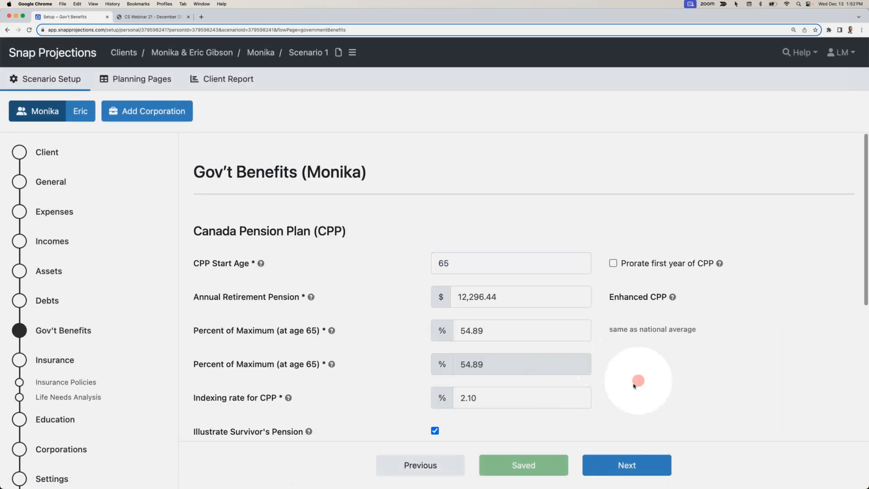
{"action": "left_click", "coordinate": [638, 382]}
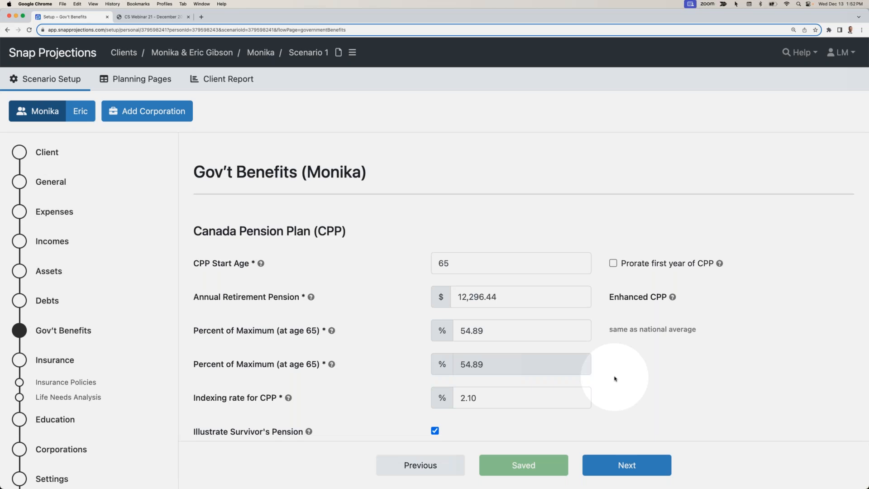
{"action": "left_click", "coordinate": [511, 333]}
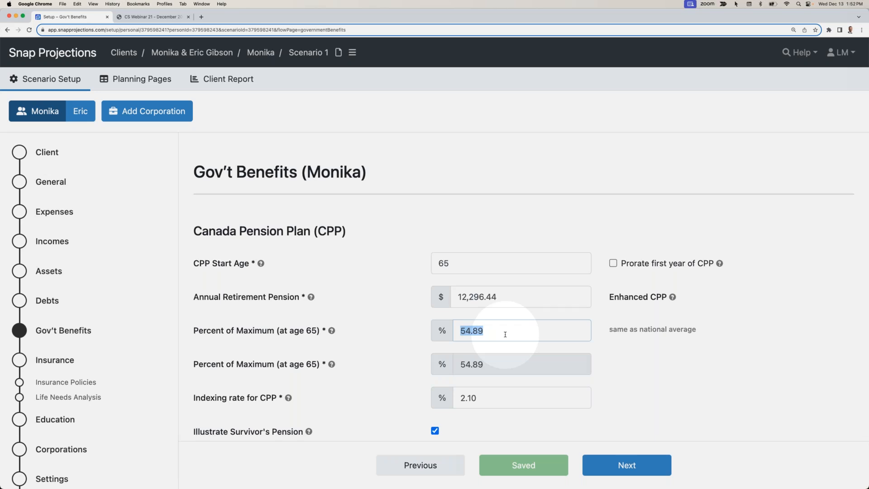
{"action": "left_click", "coordinate": [498, 335]}
{"action": "left_click", "coordinate": [79, 111]}
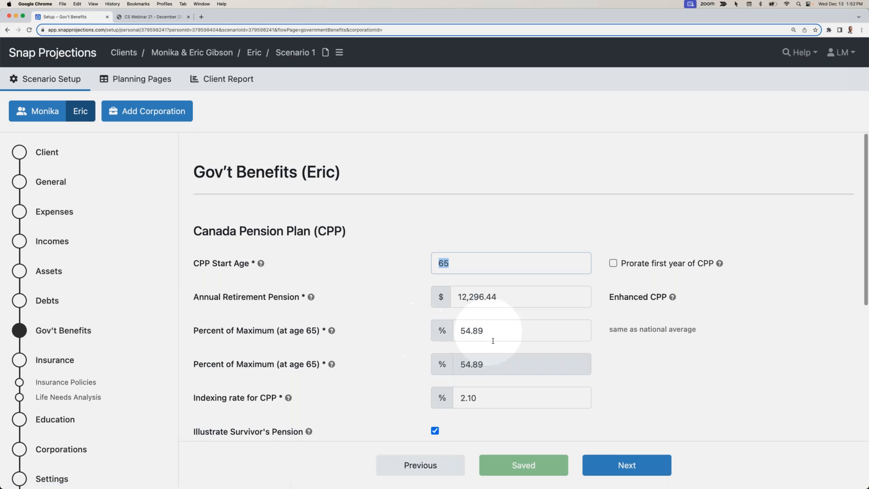
{"action": "scroll", "coordinate": [495, 333], "scroll_direction": "down", "scroll_amount": 3}
{"action": "scroll", "coordinate": [495, 337], "scroll_direction": "down", "scroll_amount": 2}
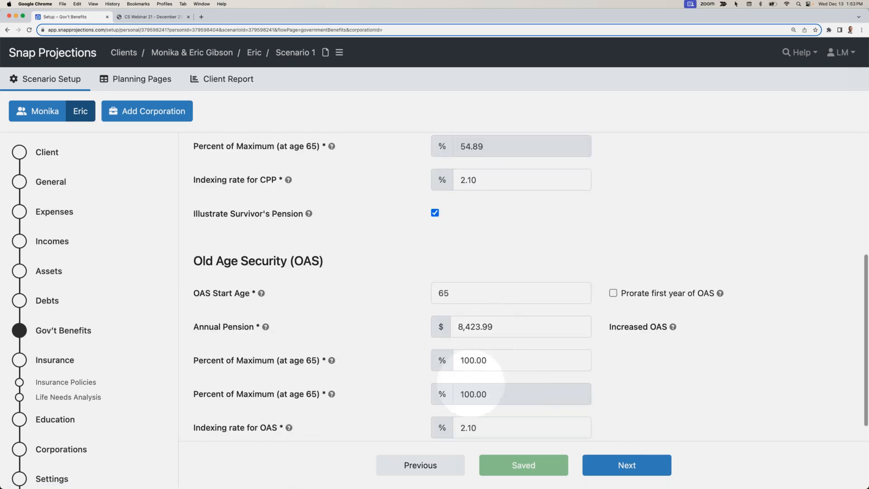
{"action": "scroll", "coordinate": [478, 381], "scroll_direction": "up", "scroll_amount": 5}
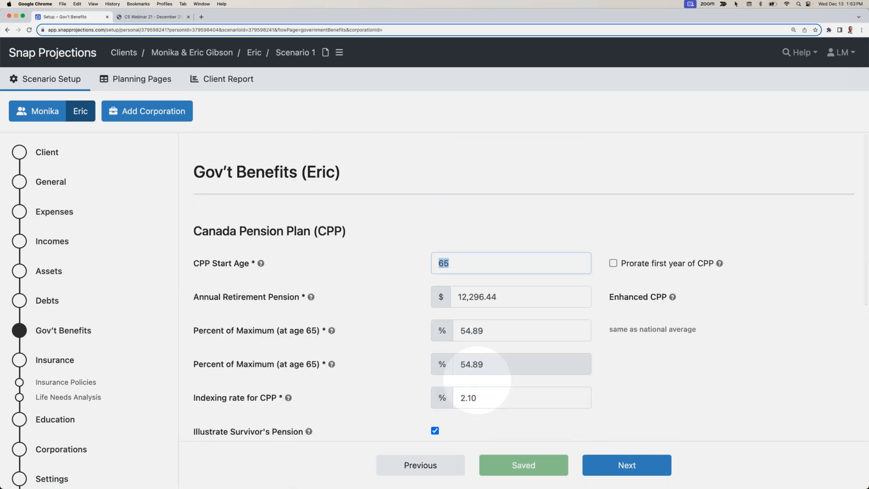
Review the combined and individual planning projections for both clients, including the employment income breakdown in the combined table.
{"action": "left_click", "coordinate": [138, 84]}
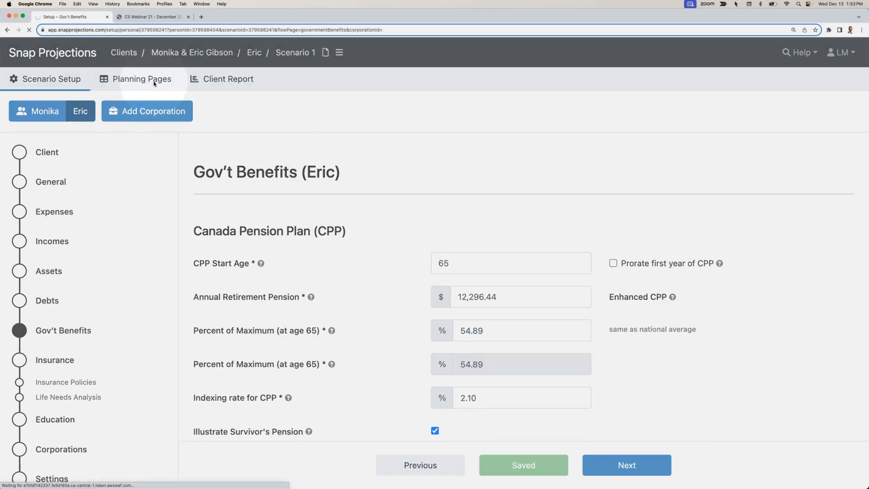
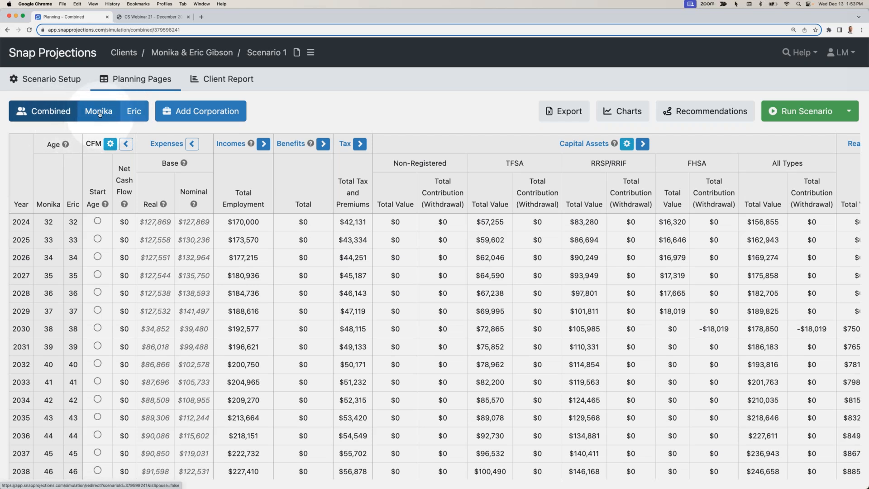
{"action": "left_click", "coordinate": [98, 113]}
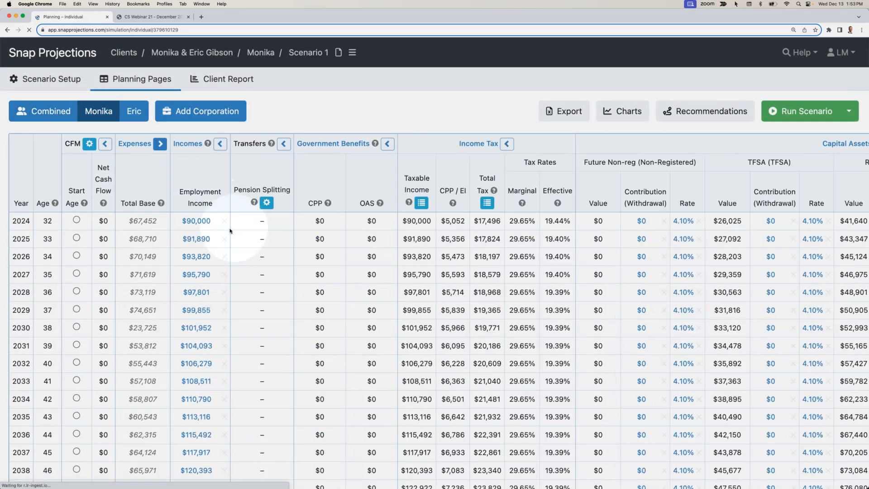
{"action": "scroll", "coordinate": [345, 219], "scroll_direction": "right", "scroll_amount": 5}
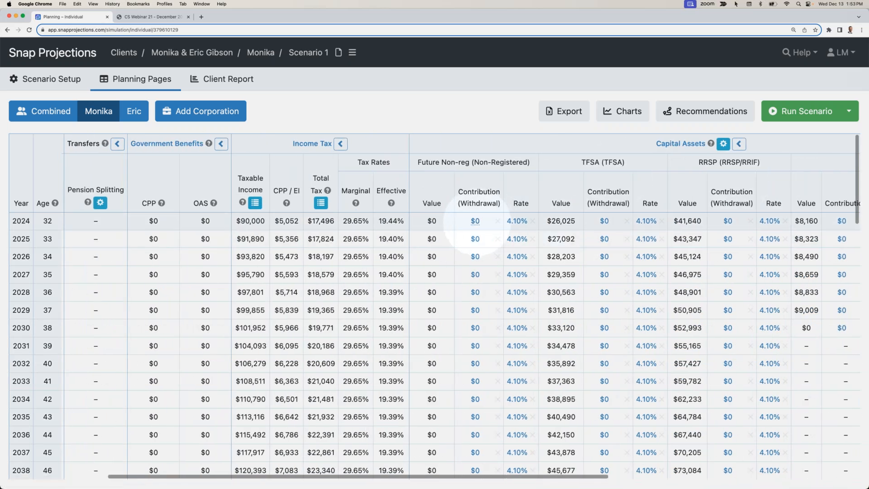
{"action": "left_click", "coordinate": [141, 112]}
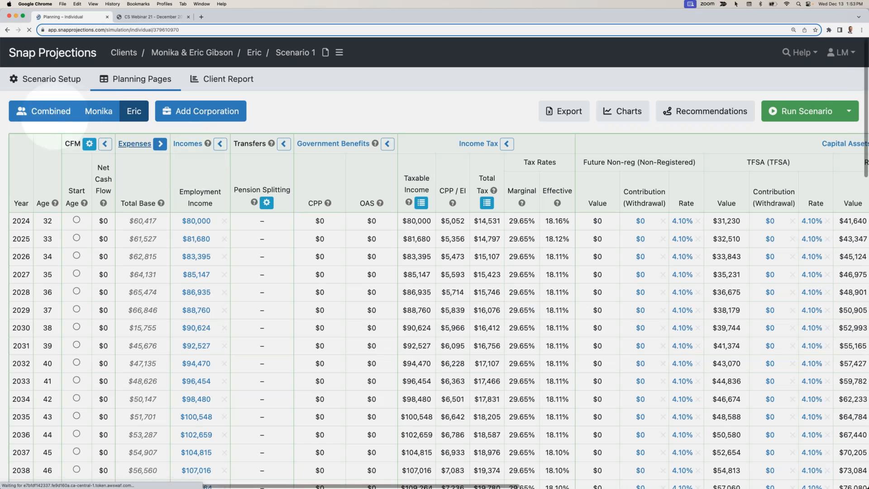
{"action": "left_click", "coordinate": [54, 115]}
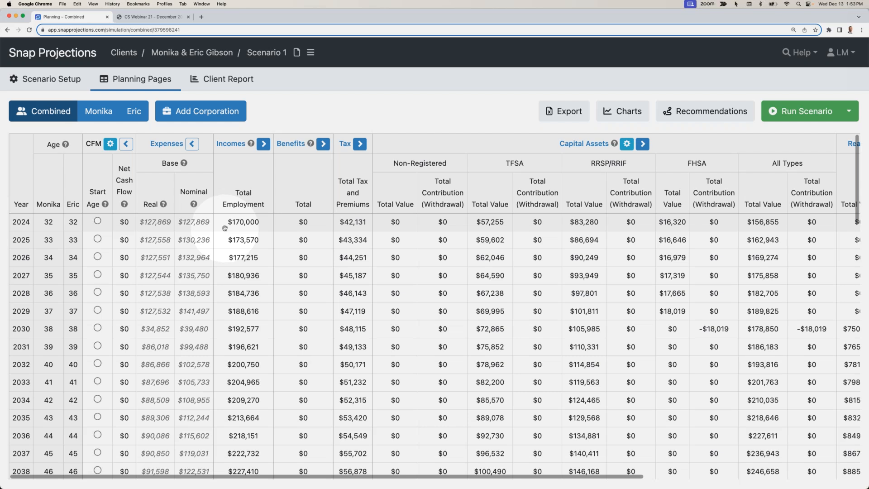
{"action": "left_click", "coordinate": [263, 144]}
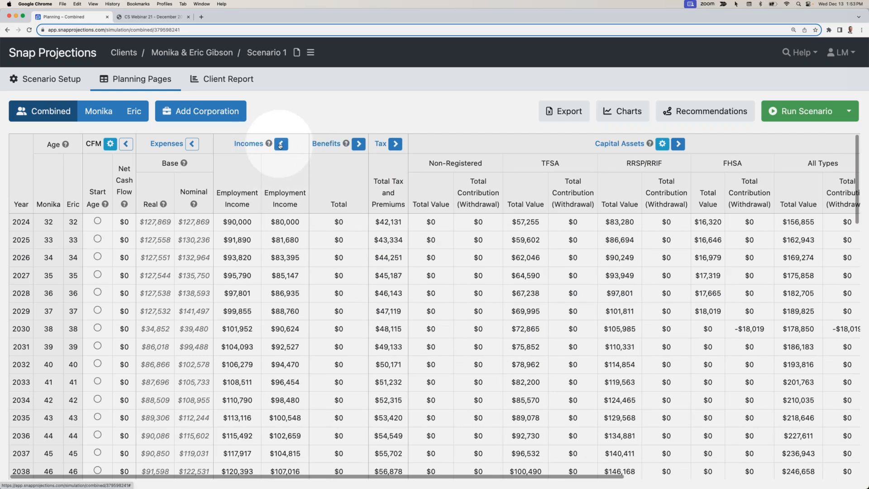
{"action": "left_click", "coordinate": [282, 144]}
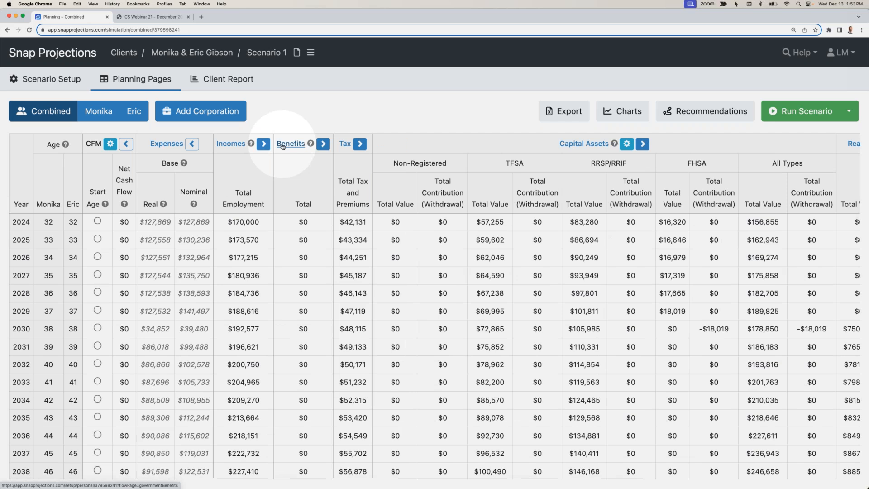
In the first client's individual plan, set the 2024 RRSP contribution to $10,000 and copy it down to age 64.
{"action": "left_click", "coordinate": [98, 111]}
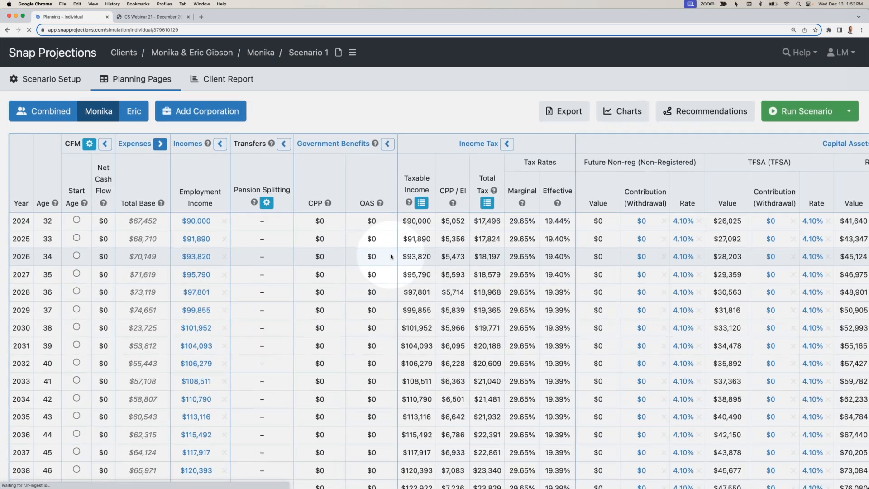
{"action": "scroll", "coordinate": [391, 257], "scroll_direction": "right", "scroll_amount": 5}
{"action": "scroll", "coordinate": [399, 253], "scroll_direction": "right", "scroll_amount": 8}
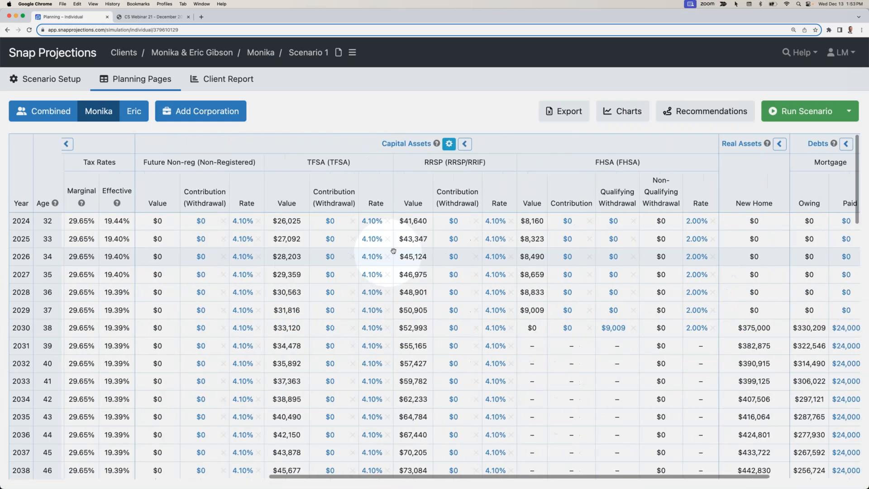
{"action": "left_click", "coordinate": [454, 221]}
{"action": "type", "text": "10000"}
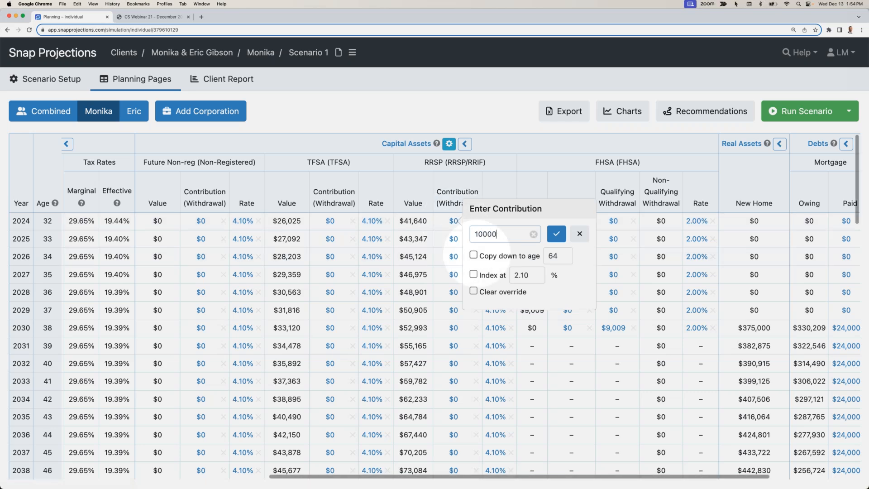
{"action": "left_click", "coordinate": [473, 255]}
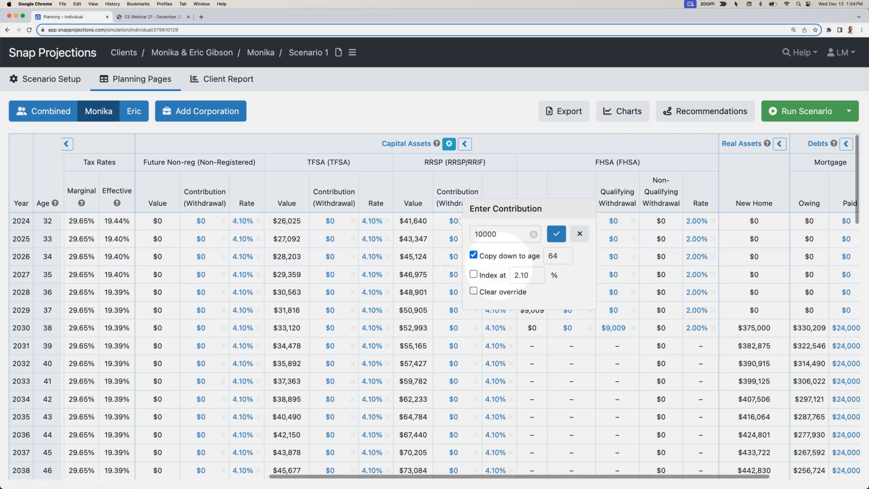
{"action": "left_click", "coordinate": [556, 234]}
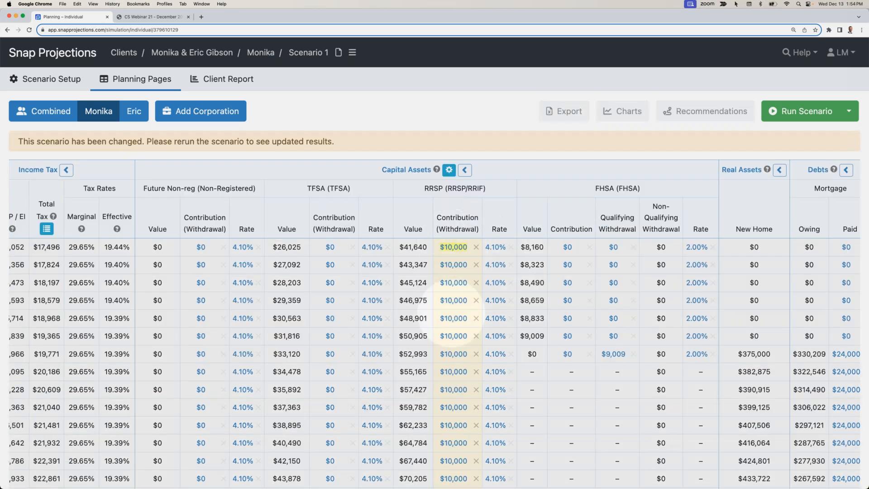
Set the first client's 2024 TFSA contribution to $3,000 and copy it down to age 64.
{"action": "left_click", "coordinate": [330, 247]}
{"action": "type", "text": "3000"}
{"action": "left_click", "coordinate": [350, 281]}
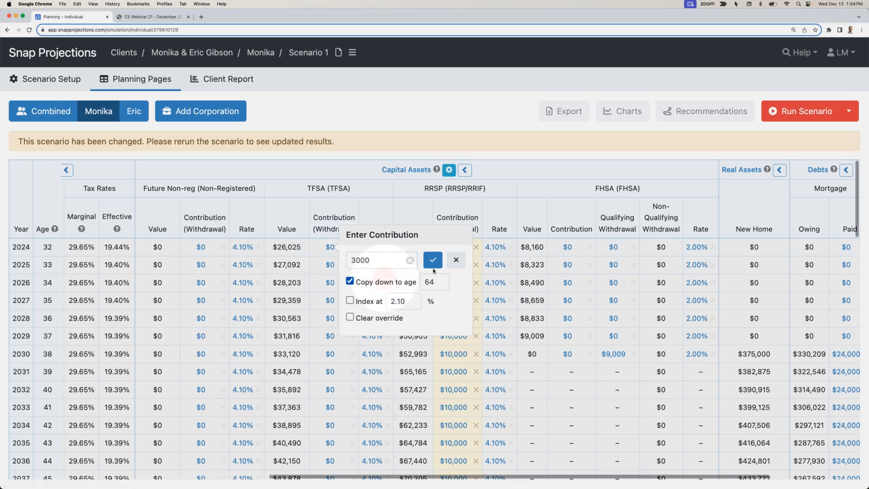
{"action": "left_click", "coordinate": [433, 260]}
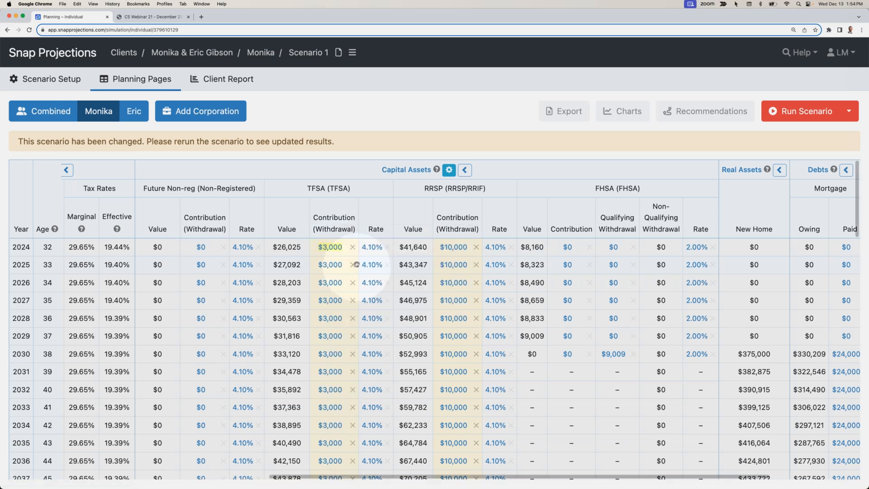
Enter an $8,000 FHSA qualifying withdrawal for the first client from 2024, copied down to age 64, and rerun the scenario.
{"action": "scroll", "coordinate": [361, 261], "scroll_direction": "right", "scroll_amount": 4}
{"action": "scroll", "coordinate": [361, 262], "scroll_direction": "right", "scroll_amount": 1}
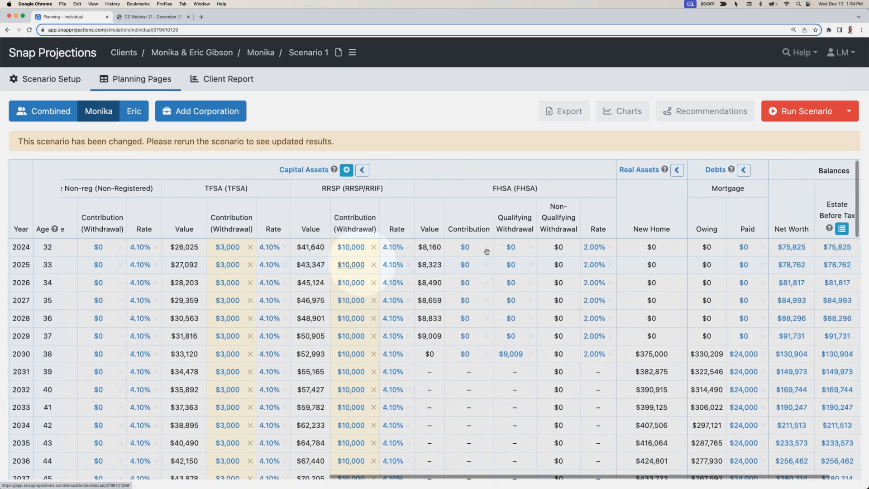
{"action": "left_click", "coordinate": [513, 247]}
{"action": "type", "text": "8"}
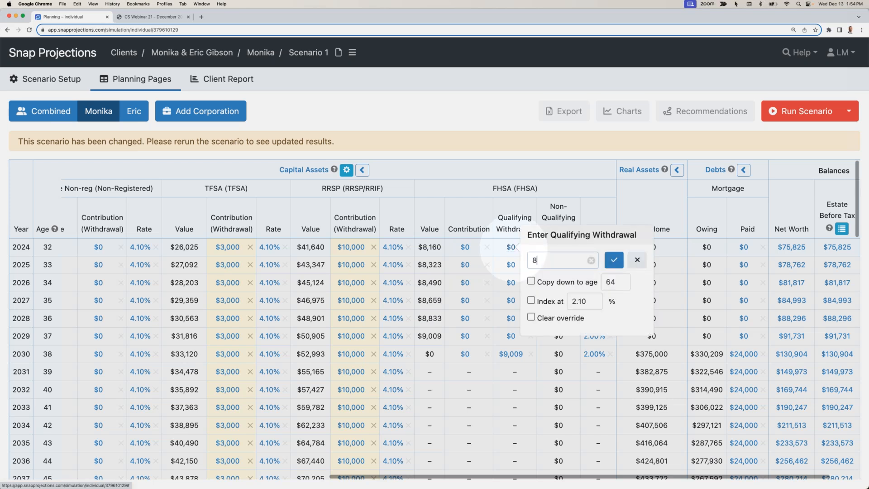
{"action": "type", "text": "000"}
{"action": "left_click", "coordinate": [532, 281]}
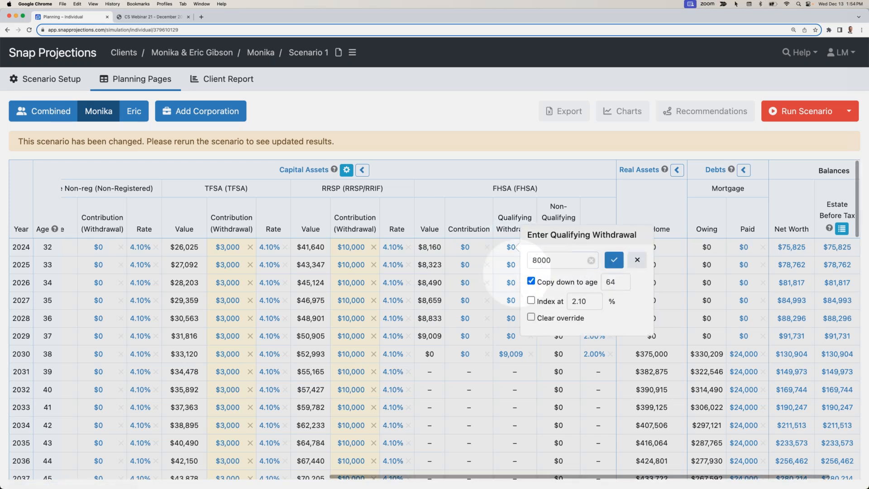
{"action": "left_click", "coordinate": [614, 260]}
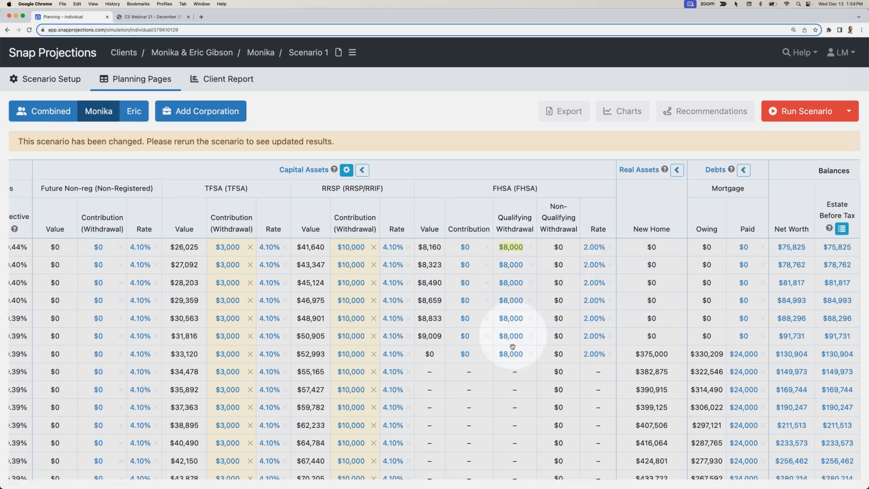
{"action": "left_click", "coordinate": [801, 111]}
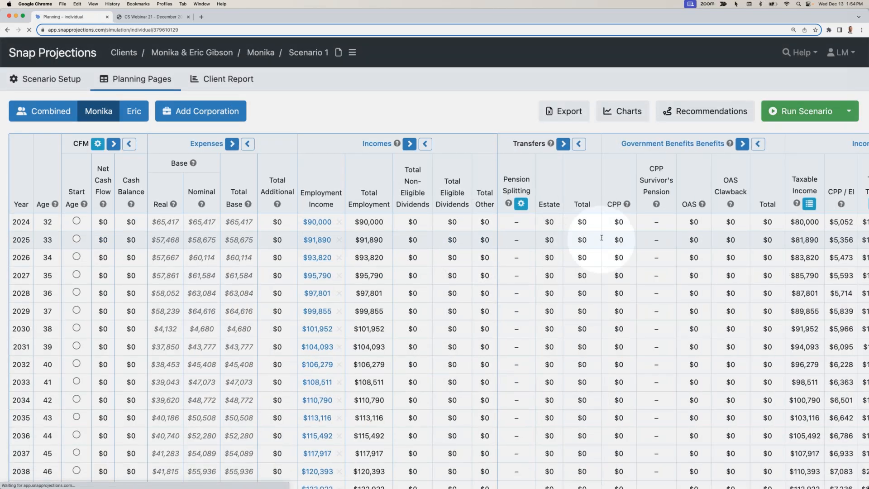
Clear the first client's $8,000 FHSA qualifying withdrawal override and rerun the scenario.
{"action": "scroll", "coordinate": [601, 238], "scroll_direction": "right", "scroll_amount": 12}
{"action": "left_click_drag", "start_coordinate": [526, 220], "coordinate": [526, 220]}
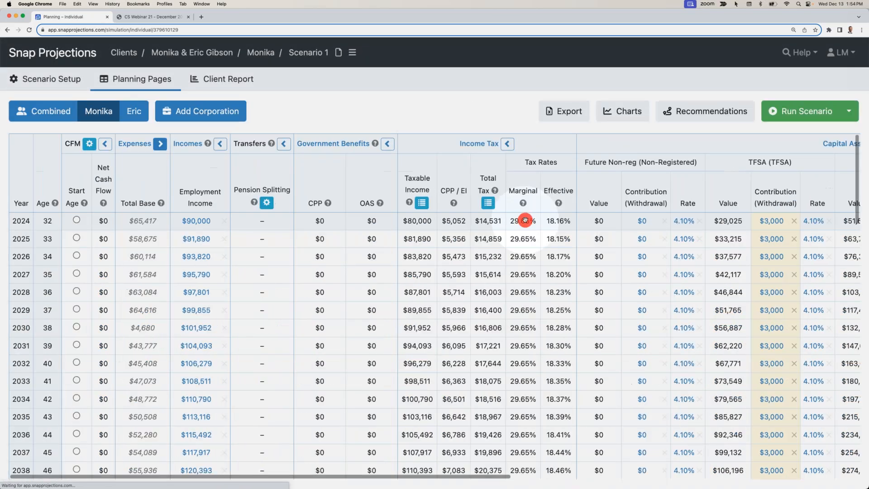
{"action": "double_click", "coordinate": [525, 220]}
{"action": "scroll", "coordinate": [589, 220], "scroll_direction": "right", "scroll_amount": 10}
{"action": "left_click", "coordinate": [672, 221]}
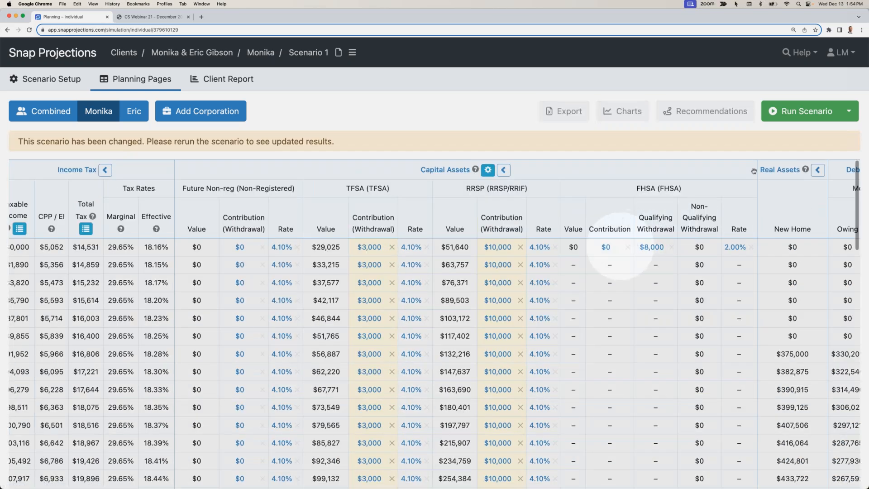
{"action": "left_click", "coordinate": [801, 111]}
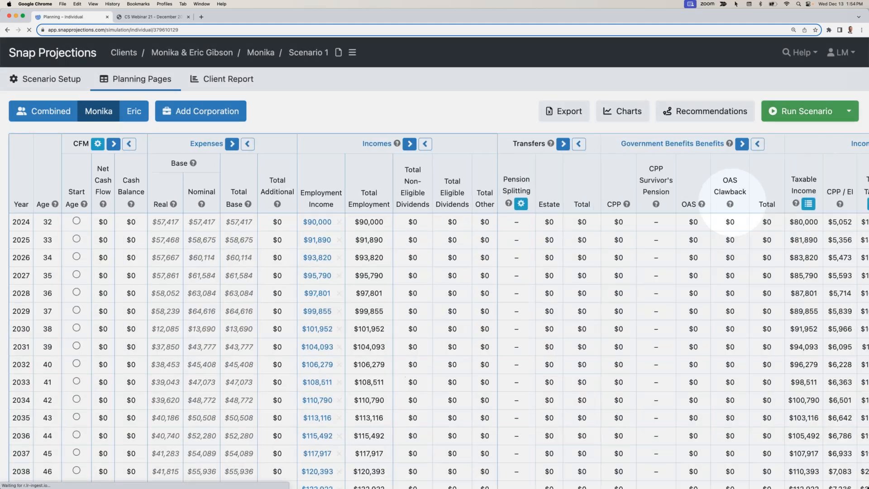
Set the first client's 2024 FHSA contribution to $8,000, copy it down to age 64 and rerun the scenario.
{"action": "scroll", "coordinate": [725, 208], "scroll_direction": "right", "scroll_amount": 10}
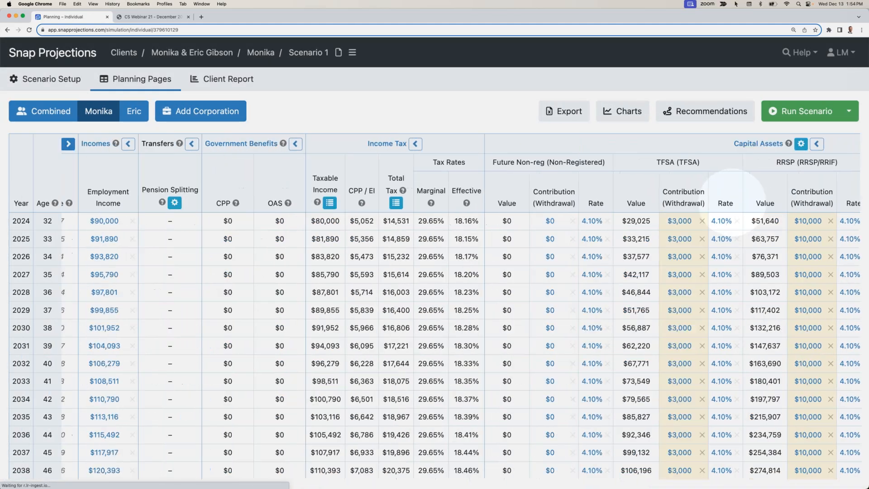
{"action": "left_click", "coordinate": [555, 222]}
{"action": "type", "text": "8000"}
{"action": "left_click", "coordinate": [623, 255]}
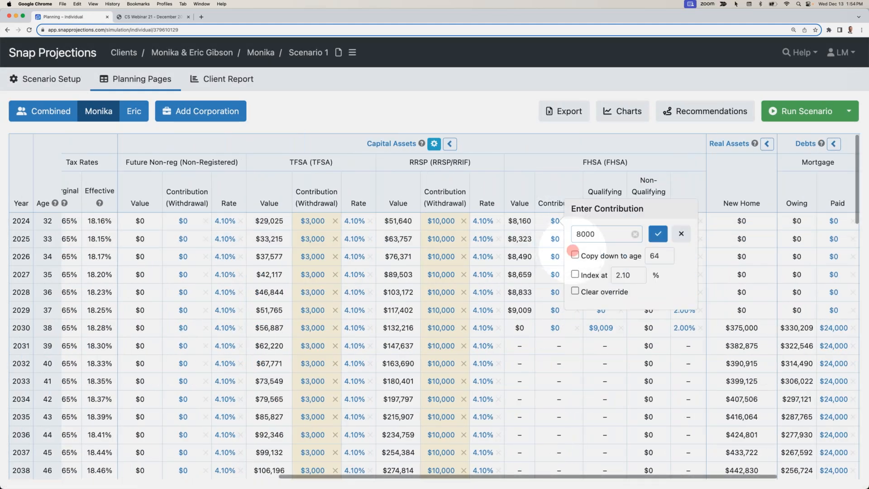
{"action": "left_click", "coordinate": [658, 233]}
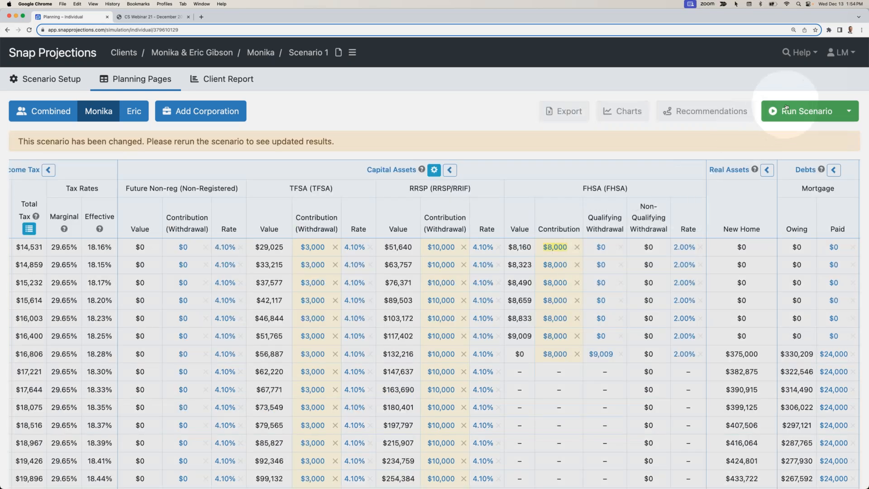
{"action": "left_click", "coordinate": [785, 111]}
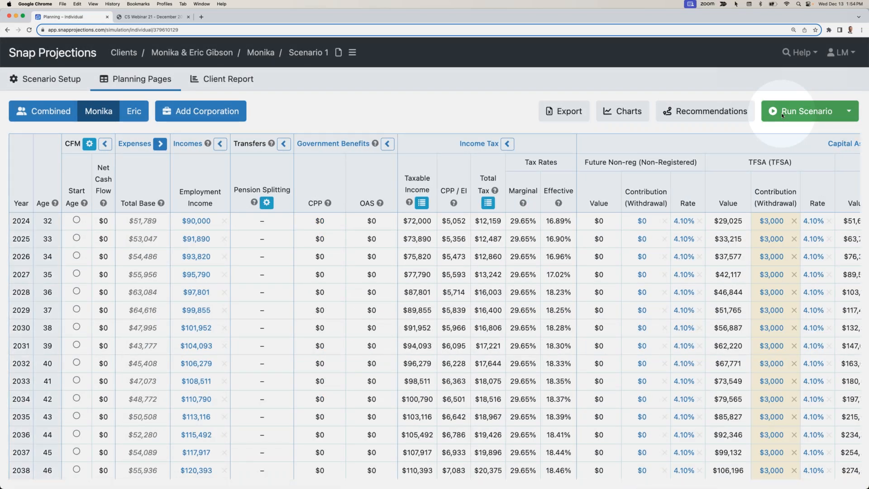
Clear the first client's FHSA contribution overrides for 2028 through 2030 and rerun the scenario.
{"action": "scroll", "coordinate": [665, 245], "scroll_direction": "right", "scroll_amount": 10}
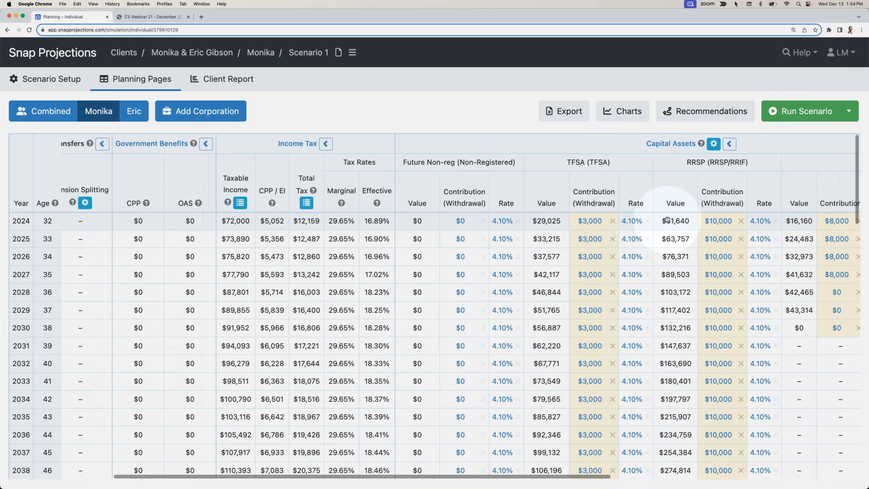
{"action": "scroll", "coordinate": [665, 246], "scroll_direction": "right", "scroll_amount": 8}
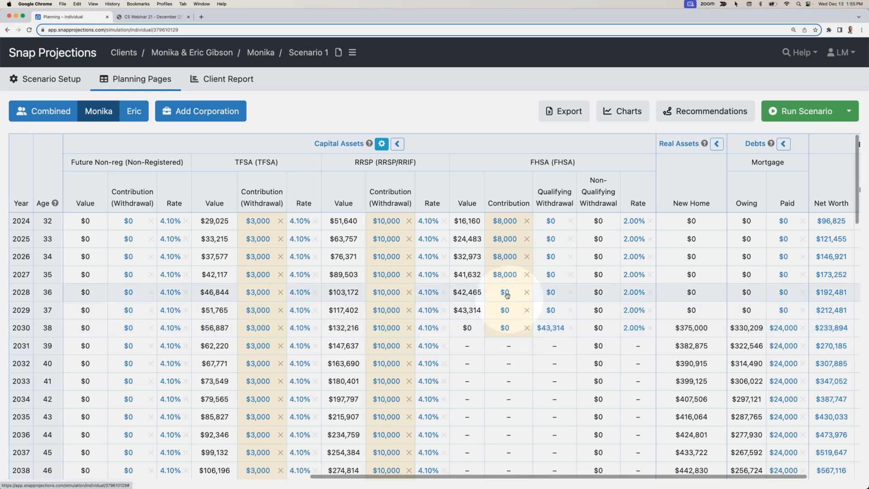
{"action": "left_click", "coordinate": [526, 310]}
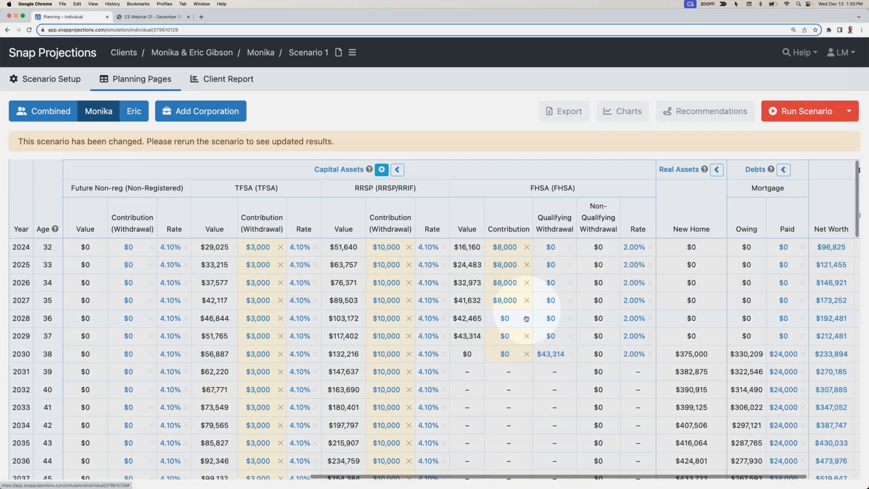
{"action": "left_click", "coordinate": [527, 356]}
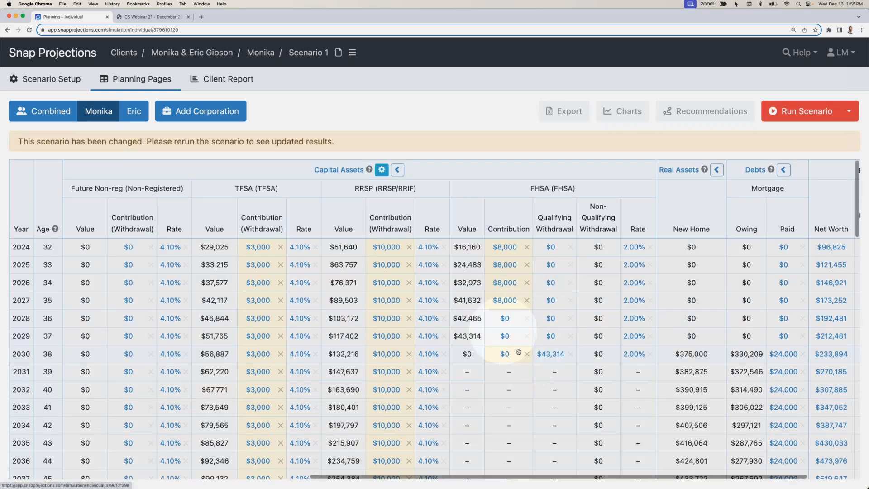
{"action": "scroll", "coordinate": [540, 347], "scroll_direction": "right", "scroll_amount": 5}
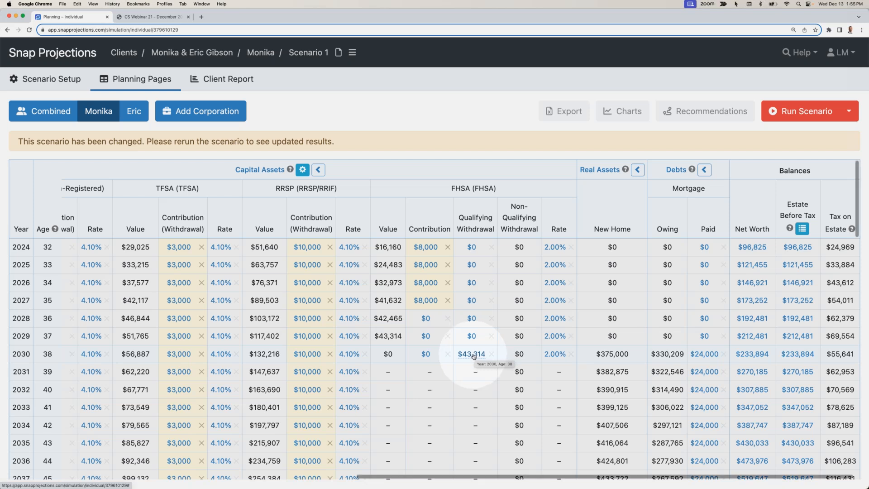
{"action": "left_click", "coordinate": [783, 112]}
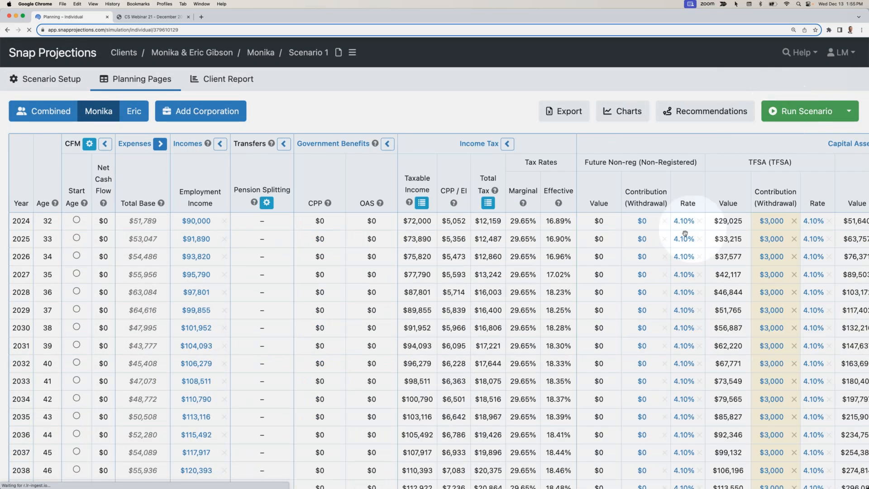
{"action": "scroll", "coordinate": [666, 233], "scroll_direction": "right", "scroll_amount": 5}
{"action": "scroll", "coordinate": [666, 233], "scroll_direction": "right", "scroll_amount": 5}
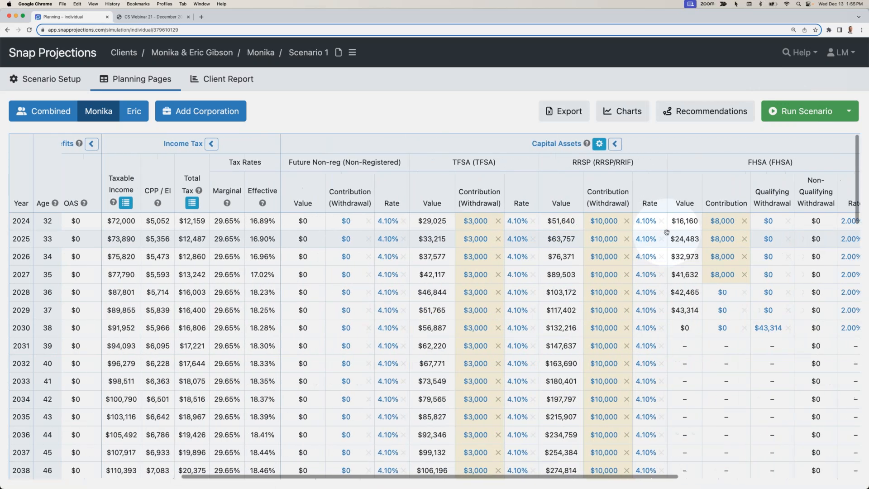
In the spouse's individual plan, set the 2024 TFSA contribution to $3,000 and copy it down to age 64.
{"action": "left_click", "coordinate": [145, 116]}
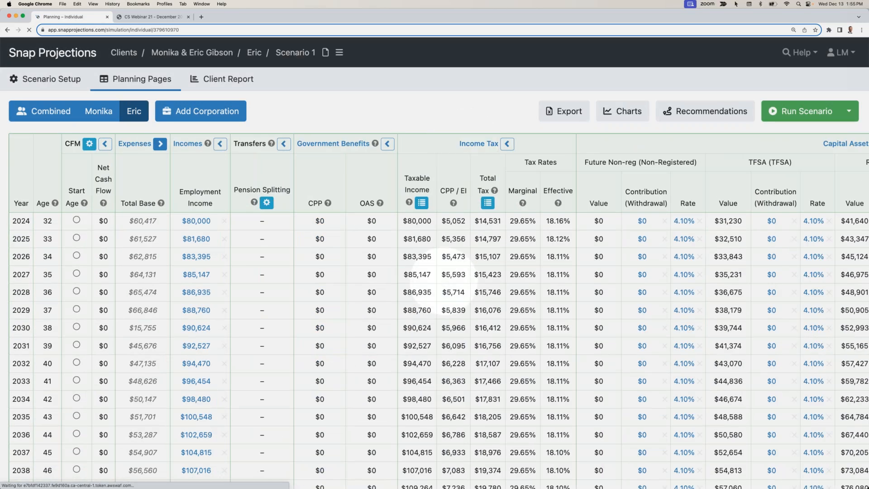
{"action": "scroll", "coordinate": [441, 280], "scroll_direction": "right", "scroll_amount": 15}
{"action": "scroll", "coordinate": [443, 280], "scroll_direction": "right", "scroll_amount": 1}
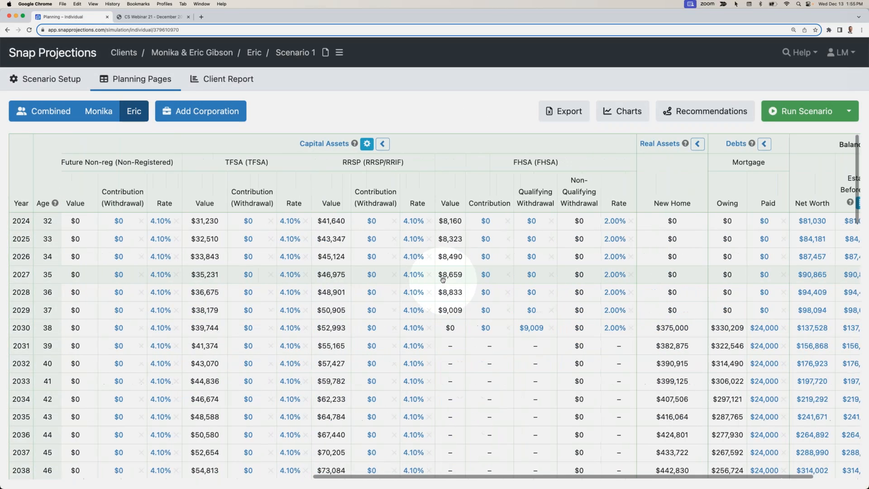
{"action": "left_click", "coordinate": [248, 221]}
{"action": "type", "text": "3"}
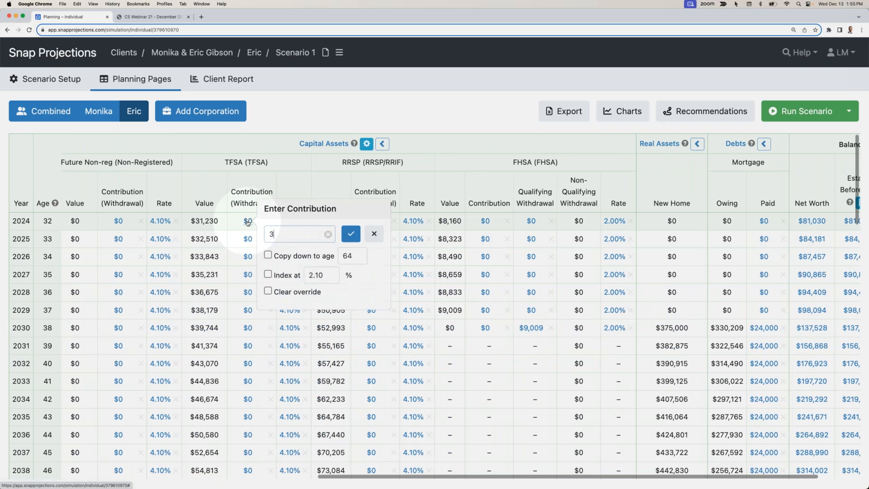
{"action": "type", "text": "000"}
{"action": "left_click", "coordinate": [268, 255]}
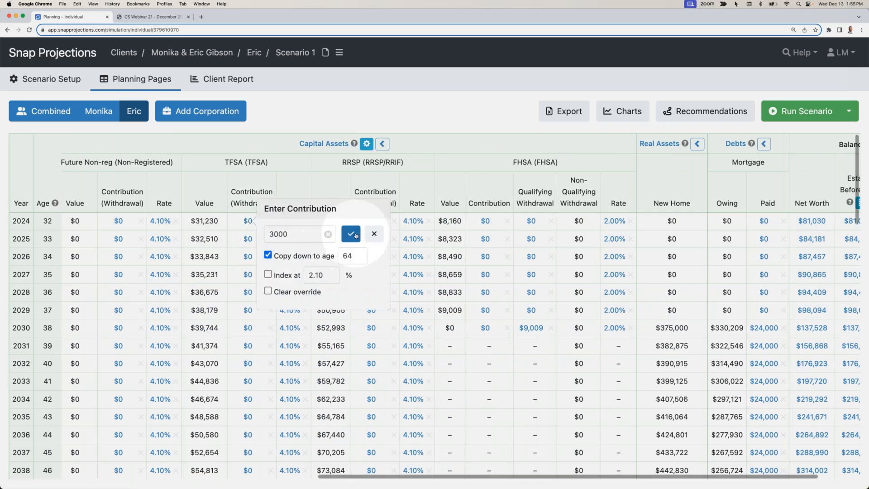
{"action": "left_click", "coordinate": [351, 233]}
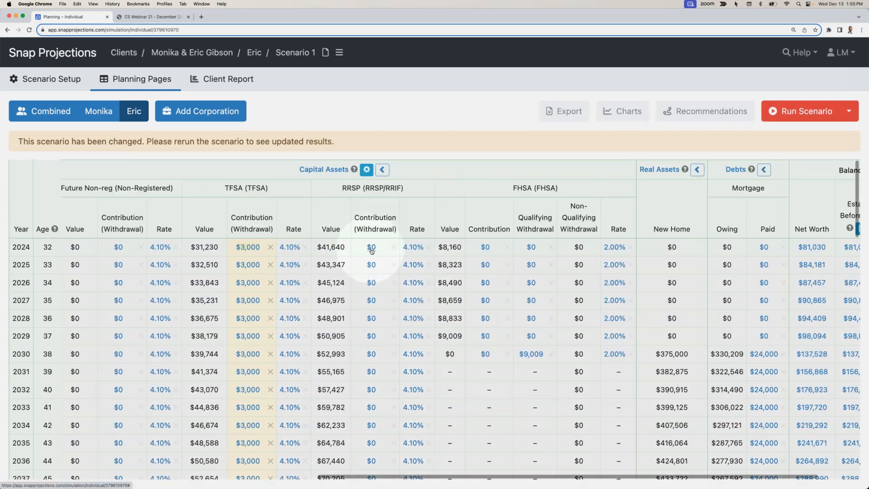
Set the spouse's 2024 RRSP contribution to $10,000 and copy it down to age 64.
{"action": "left_click", "coordinate": [371, 248]}
{"action": "type", "text": "10000"}
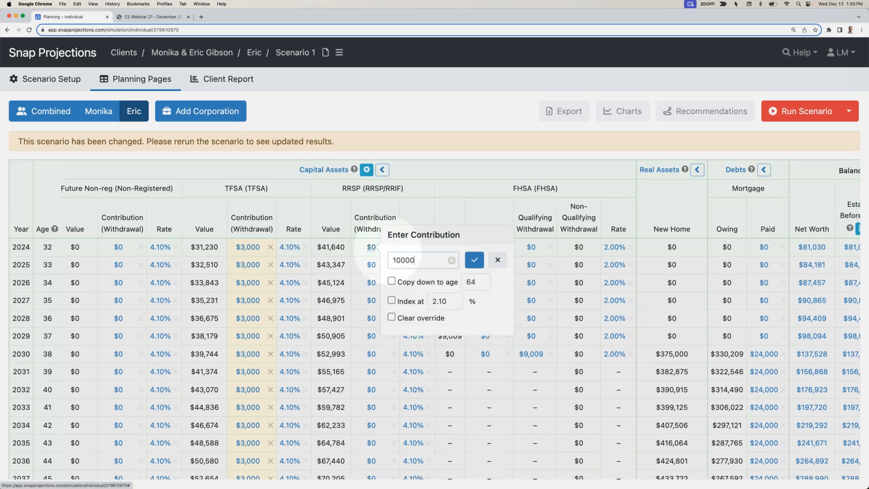
{"action": "left_click", "coordinate": [391, 281]}
{"action": "left_click", "coordinate": [474, 261]}
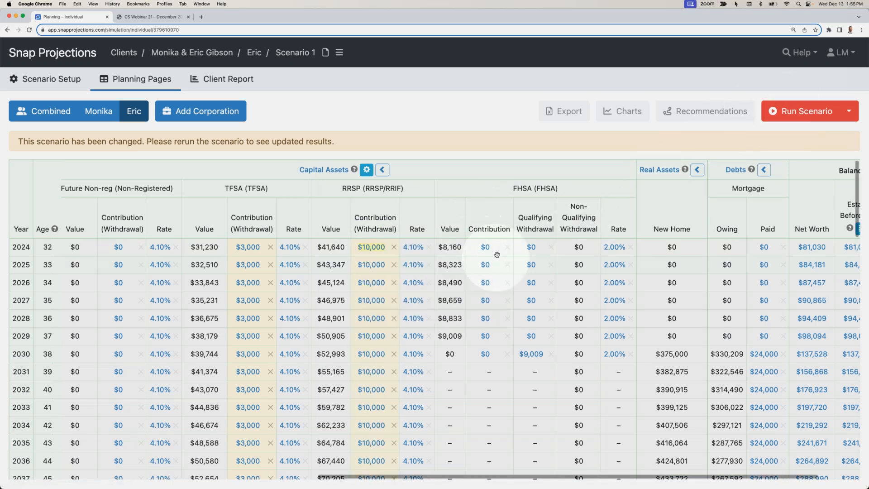
Set the spouse's 2024 FHSA contribution to $8,000 and copy it down to age 64.
{"action": "left_click", "coordinate": [486, 247]}
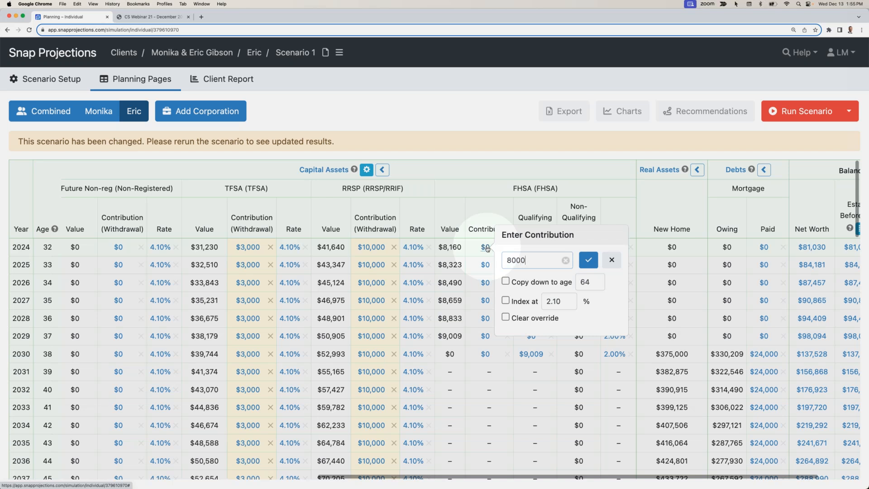
{"action": "left_click", "coordinate": [505, 281]}
{"action": "left_click", "coordinate": [588, 260]}
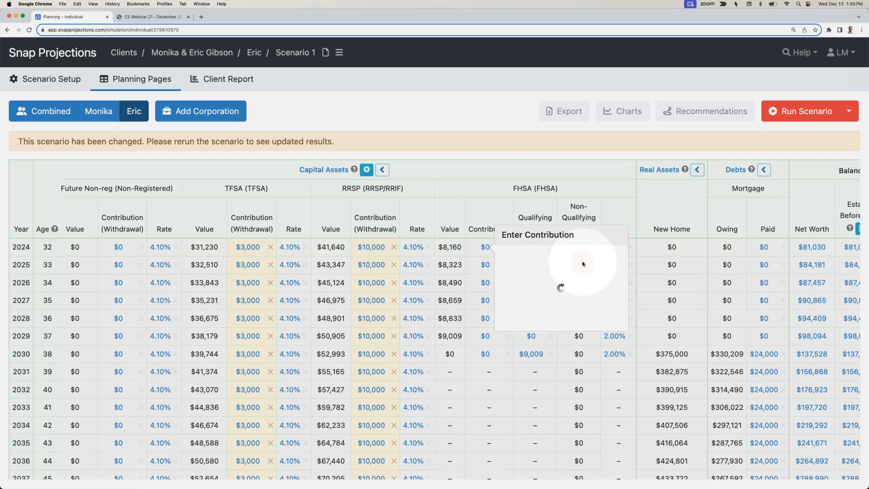
Rerun the scenario and clear the spouse's FHSA contribution overrides for 2028 through 2030.
{"action": "left_click", "coordinate": [788, 112]}
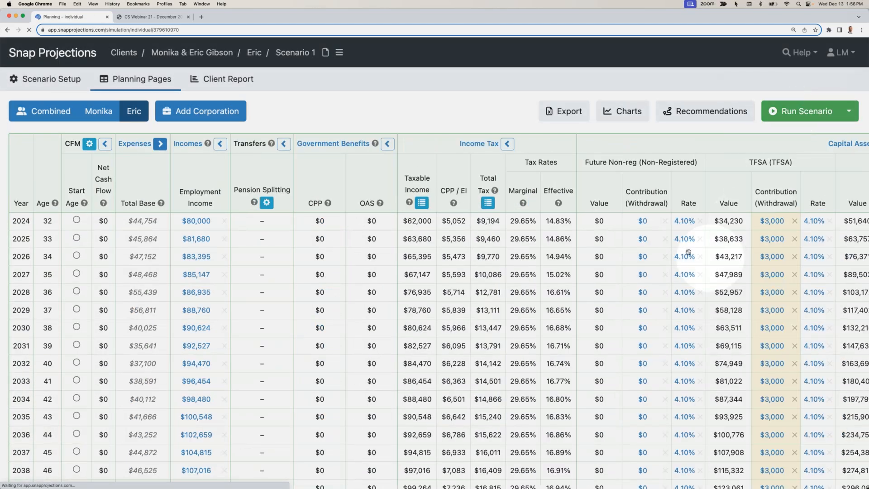
{"action": "scroll", "coordinate": [707, 249], "scroll_direction": "right", "scroll_amount": 5}
{"action": "scroll", "coordinate": [681, 249], "scroll_direction": "right", "scroll_amount": 5}
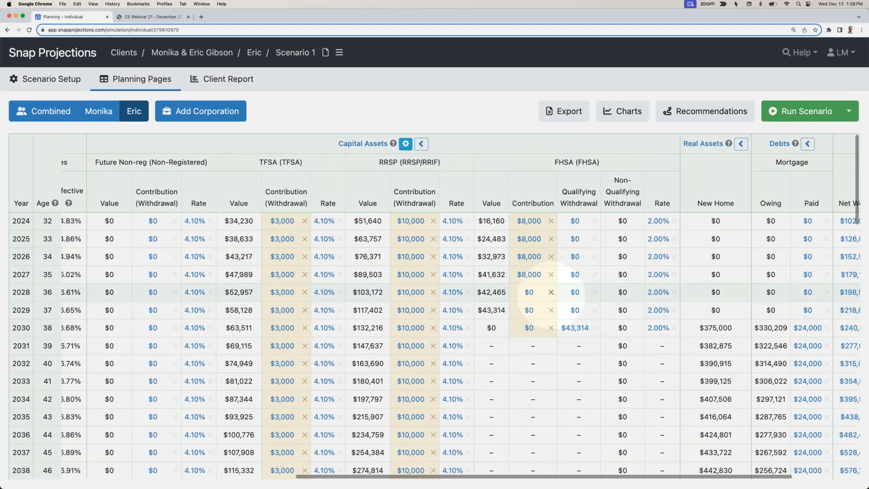
{"action": "left_click", "coordinate": [551, 294]}
{"action": "left_click", "coordinate": [551, 338]}
{"action": "left_click", "coordinate": [551, 355]}
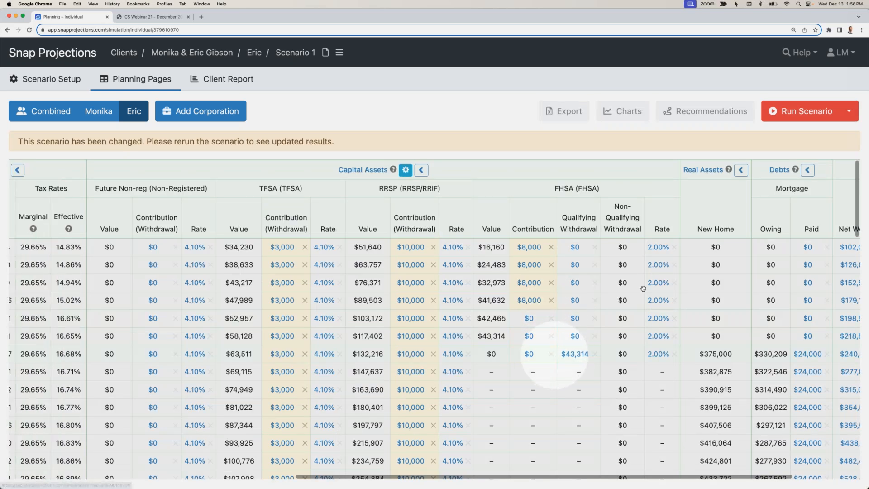
{"action": "scroll", "coordinate": [643, 263], "scroll_direction": "left", "scroll_amount": 2}
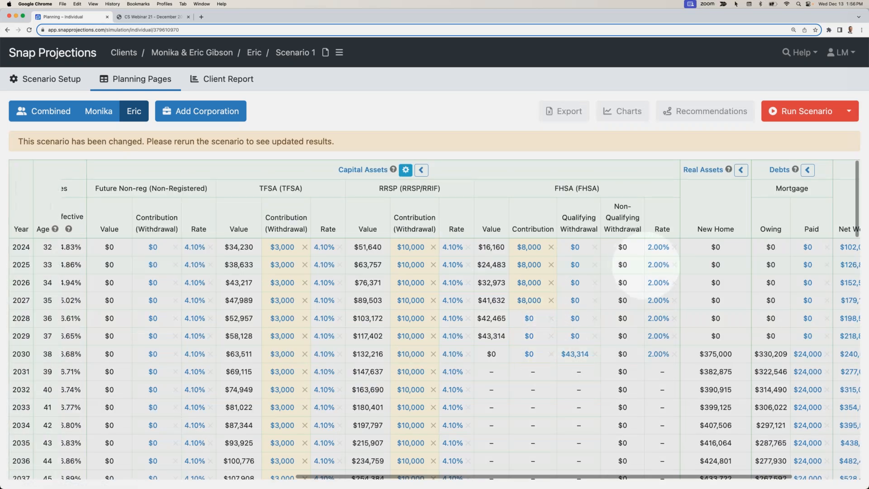
Review the combined plan's base expenses, employment income and account contributions from 2024 through retirement at age 65.
{"action": "left_click", "coordinate": [46, 111]}
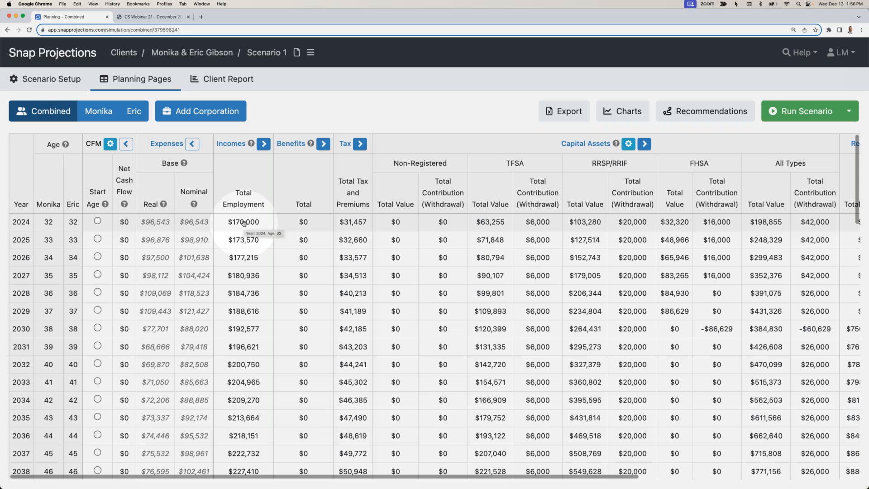
{"action": "scroll", "coordinate": [243, 222], "scroll_direction": "right", "scroll_amount": 4}
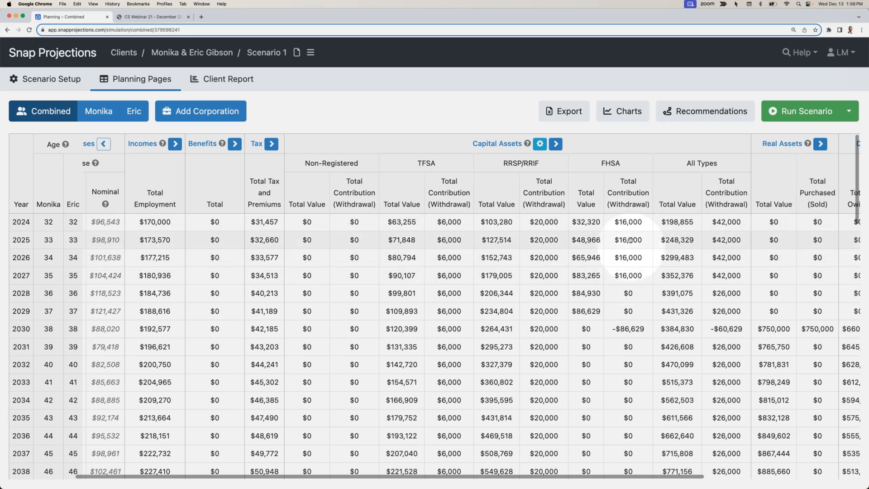
{"action": "scroll", "coordinate": [190, 227], "scroll_direction": "left", "scroll_amount": 4}
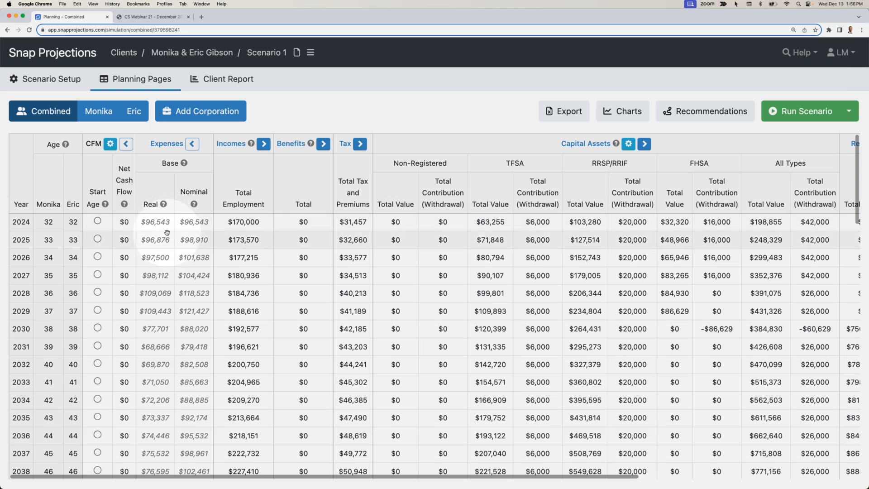
{"action": "mouse_move", "coordinate": [167, 233]}
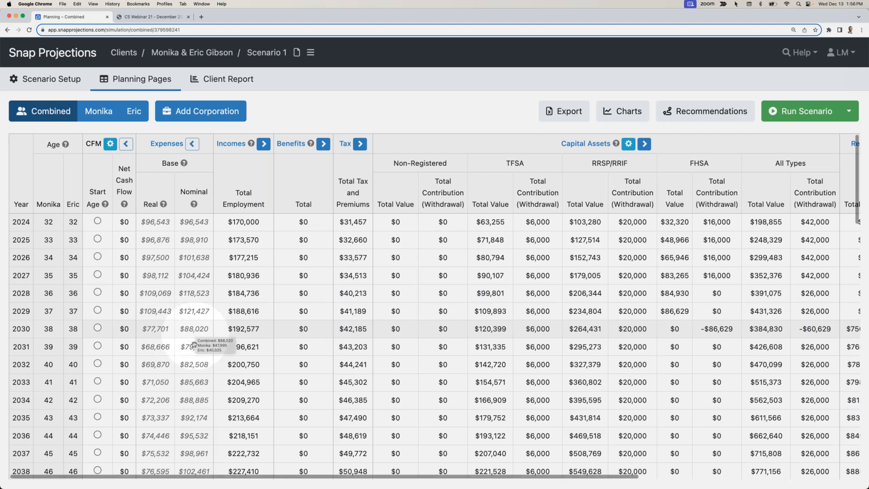
{"action": "scroll", "coordinate": [190, 336], "scroll_direction": "down", "scroll_amount": 10}
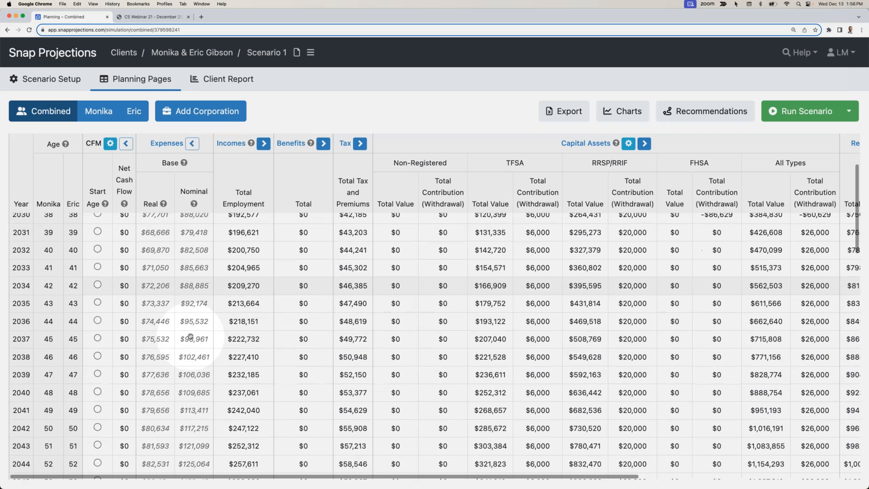
{"action": "scroll", "coordinate": [190, 335], "scroll_direction": "down", "scroll_amount": 4}
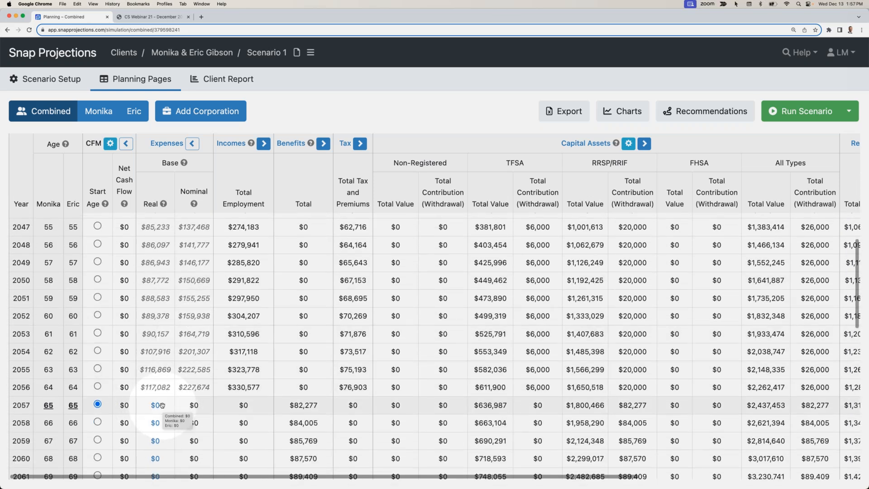
Calculate the Sustainable Spending recommendation starting at age 65 for both spouses, then apply it and run the scenario.
{"action": "left_click", "coordinate": [706, 116]}
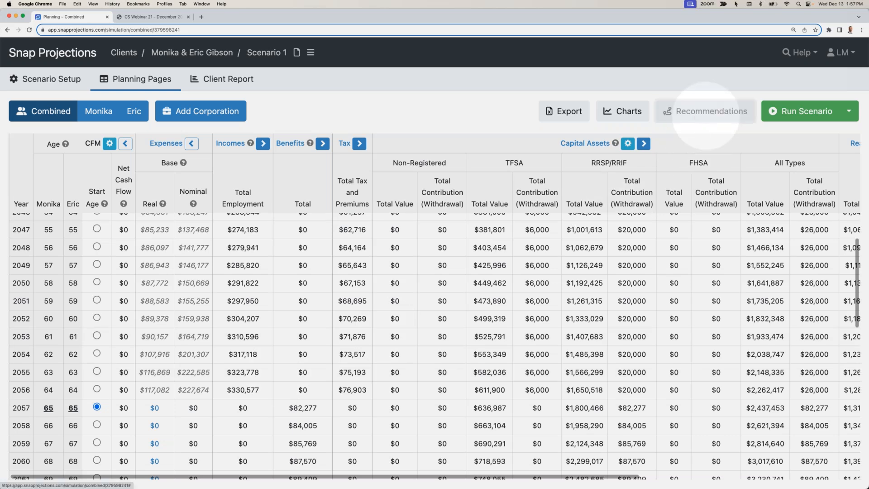
{"action": "left_click", "coordinate": [197, 329]}
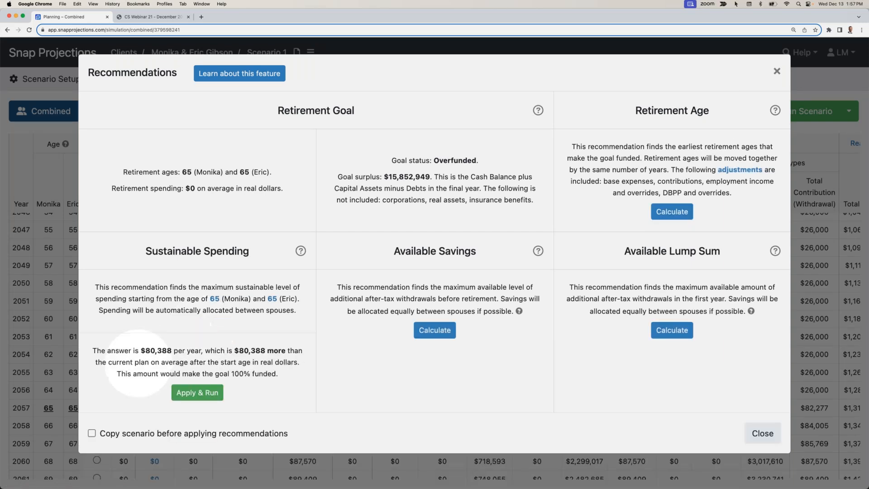
{"action": "left_click", "coordinate": [199, 393]}
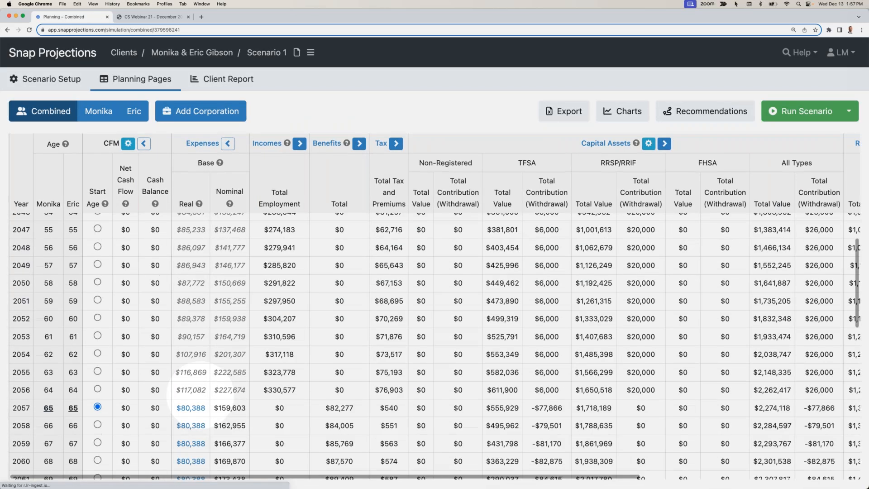
Examine the combined plan's real and nominal base expenses from age 65 to 100 and compare them with the pre-retirement years.
{"action": "scroll", "coordinate": [193, 387], "scroll_direction": "down", "scroll_amount": 5}
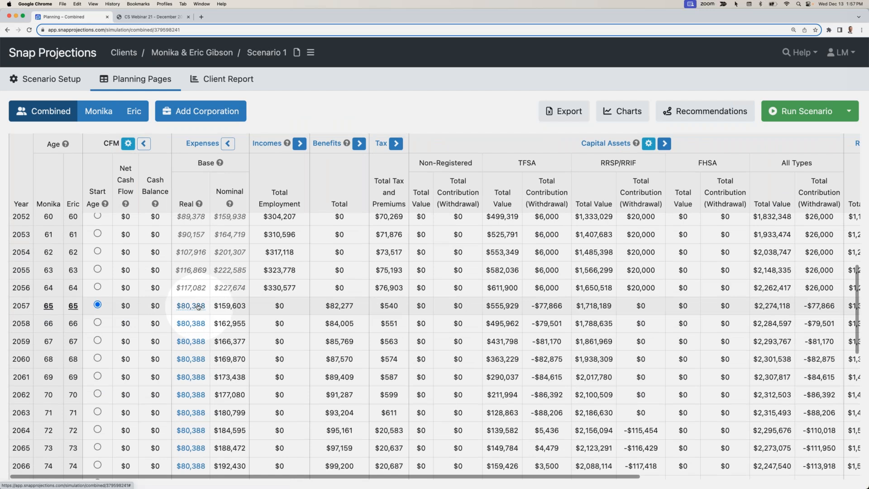
{"action": "left_click", "coordinate": [244, 307]}
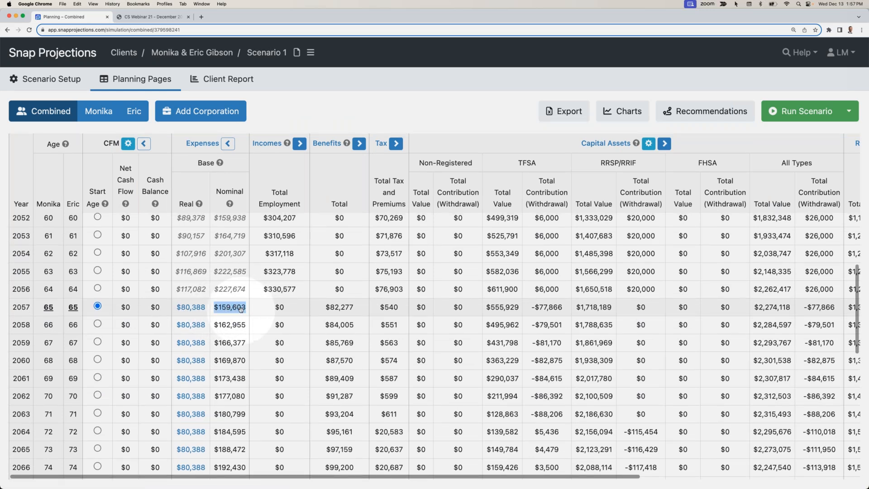
{"action": "mouse_move", "coordinate": [239, 308]}
{"action": "scroll", "coordinate": [239, 307], "scroll_direction": "down", "scroll_amount": 10}
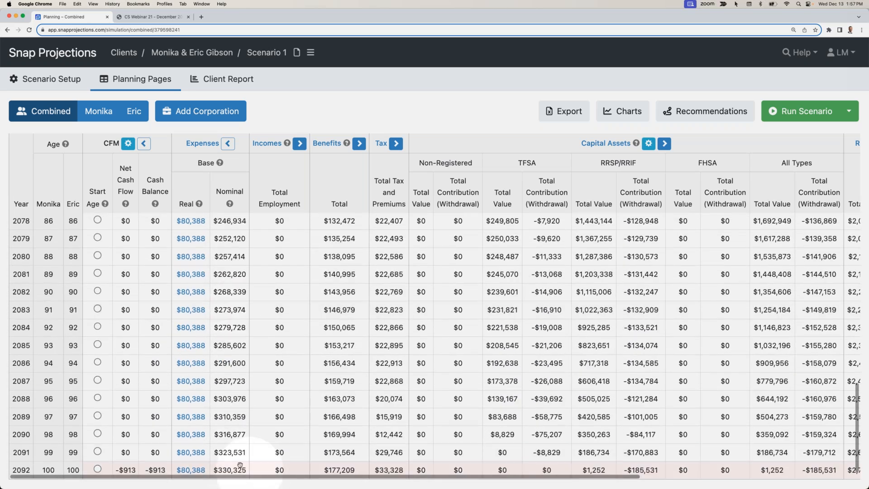
{"action": "scroll", "coordinate": [246, 468], "scroll_direction": "up", "scroll_amount": 8}
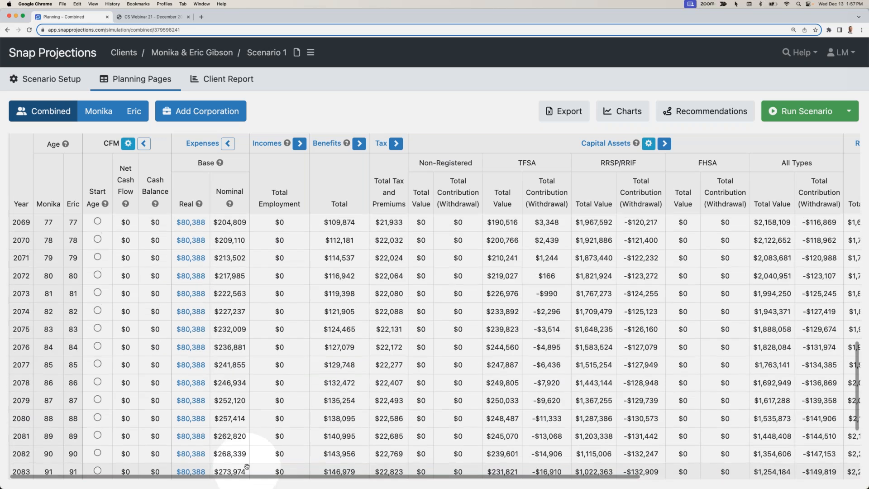
{"action": "scroll", "coordinate": [247, 466], "scroll_direction": "up", "scroll_amount": 3}
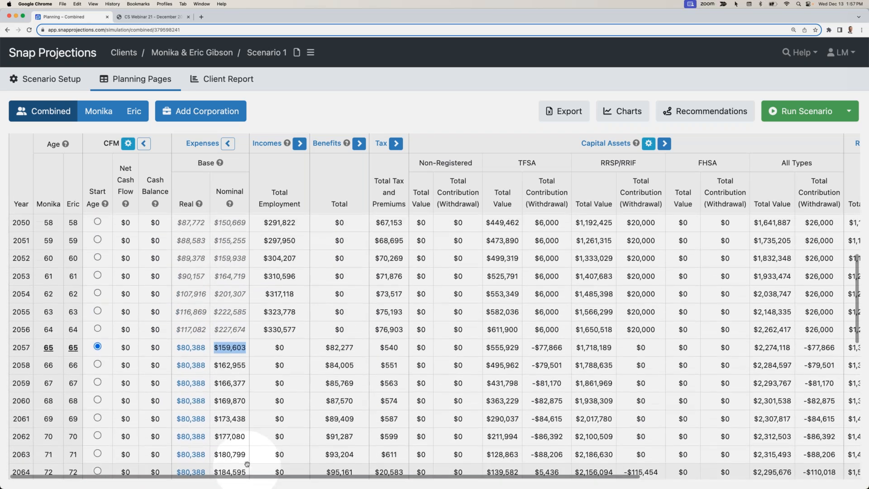
{"action": "scroll", "coordinate": [245, 382], "scroll_direction": "up", "scroll_amount": 4}
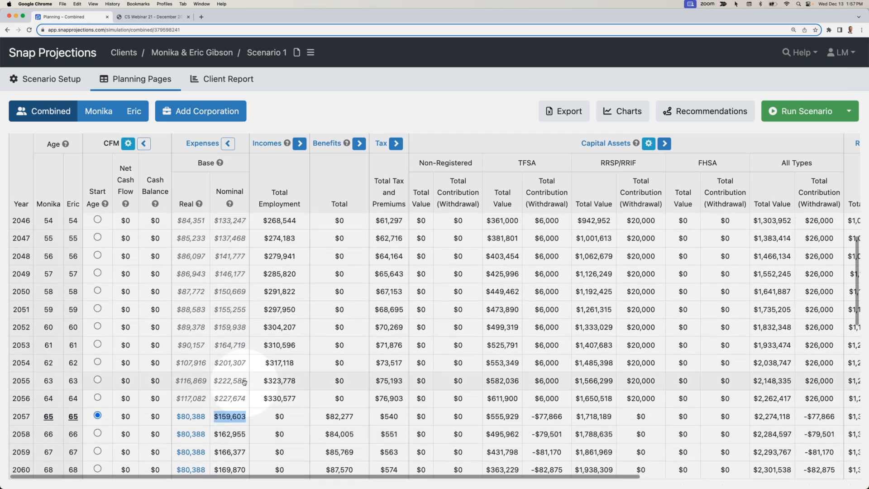
{"action": "scroll", "coordinate": [244, 384], "scroll_direction": "up", "scroll_amount": 6}
{"action": "left_click", "coordinate": [230, 365]}
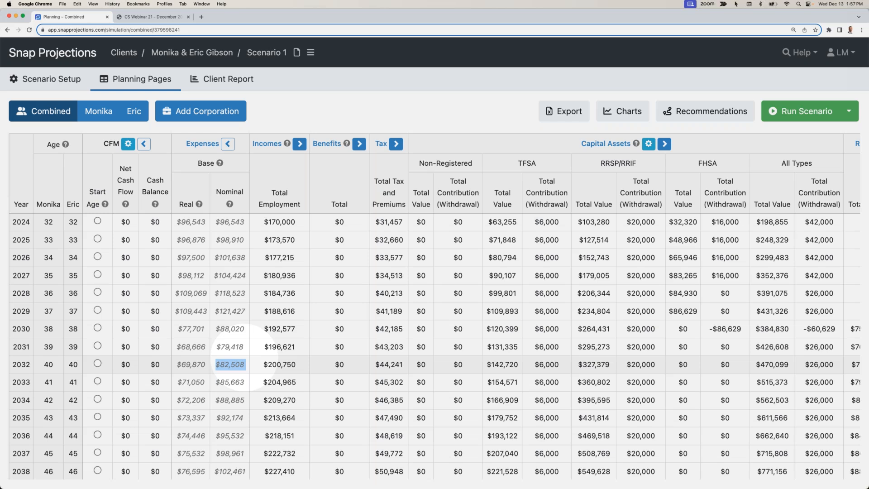
{"action": "double_click", "coordinate": [193, 226]}
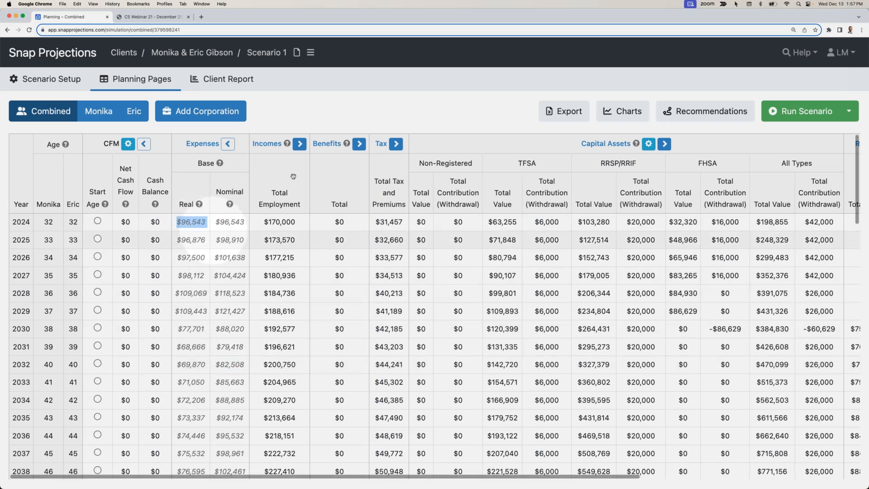
{"action": "left_click", "coordinate": [312, 123]}
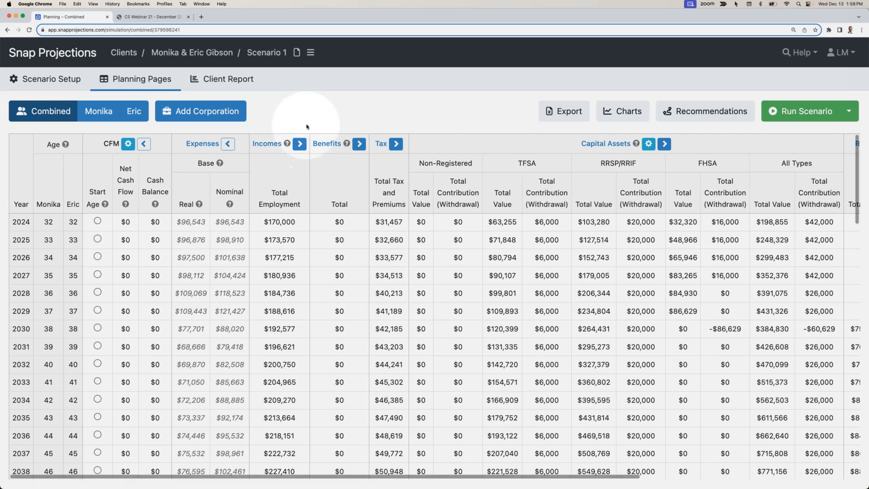
In the first client's asset setup, make the Future Non-reg account joint.
{"action": "left_click", "coordinate": [52, 81]}
{"action": "left_click", "coordinate": [33, 177]}
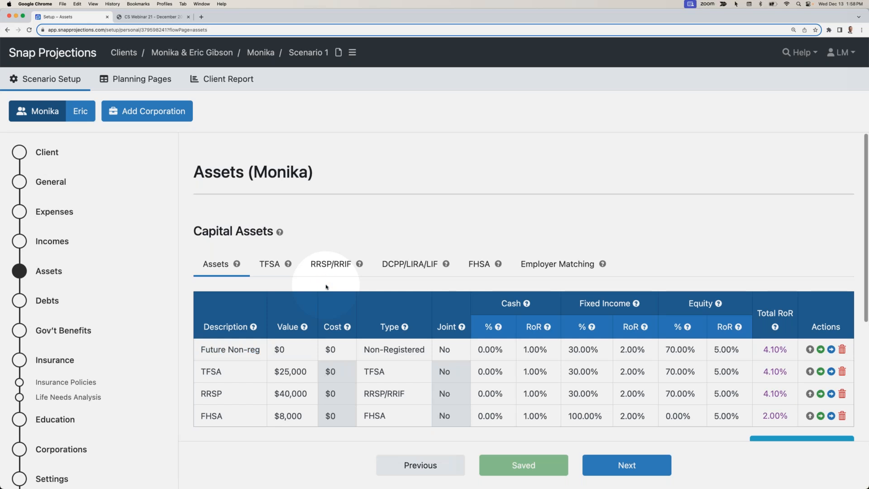
{"action": "left_click", "coordinate": [457, 354]}
{"action": "left_click", "coordinate": [446, 362]}
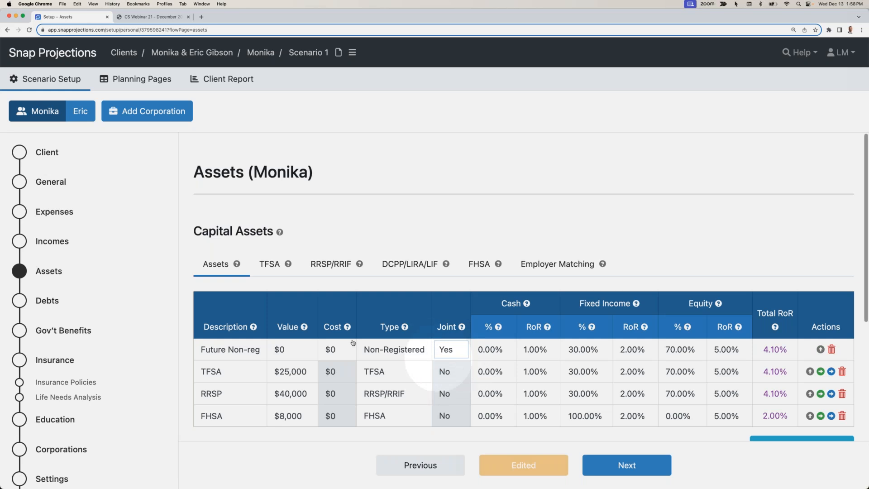
Set both the value and the cost of the joint Future Non-reg account to $100,000.
{"action": "left_click", "coordinate": [285, 348]}
{"action": "type", "text": "100,00"}
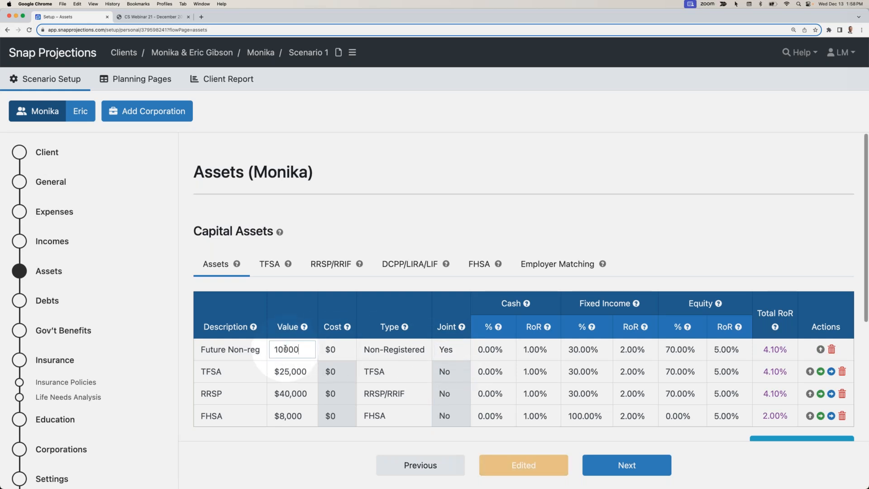
{"action": "type", "text": "0"}
{"action": "left_click", "coordinate": [320, 281]}
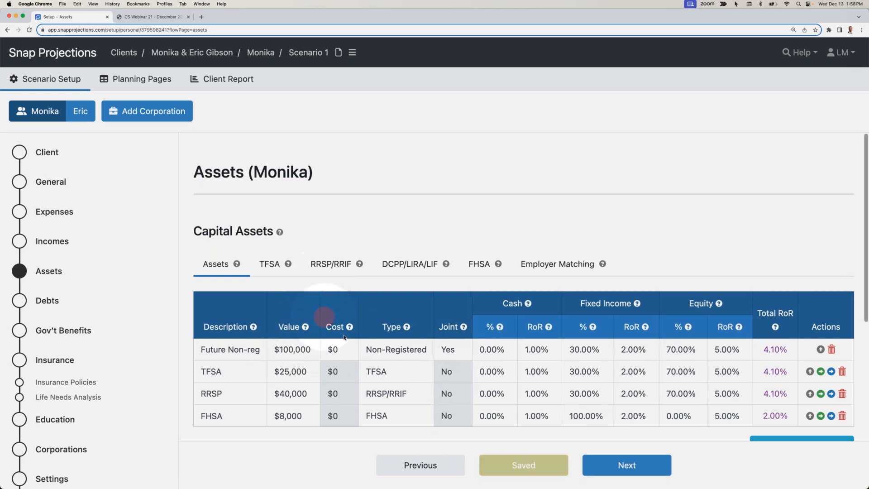
{"action": "left_click", "coordinate": [342, 349]}
{"action": "type", "text": "100000"}
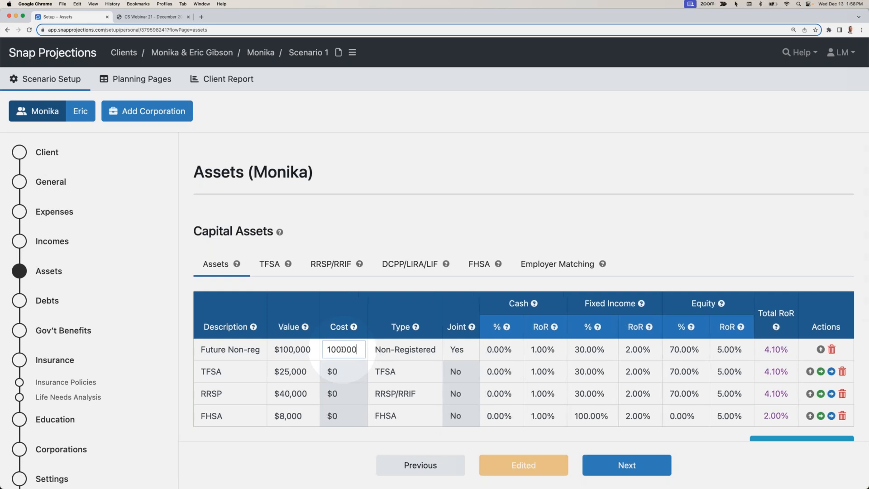
{"action": "left_click", "coordinate": [344, 281]}
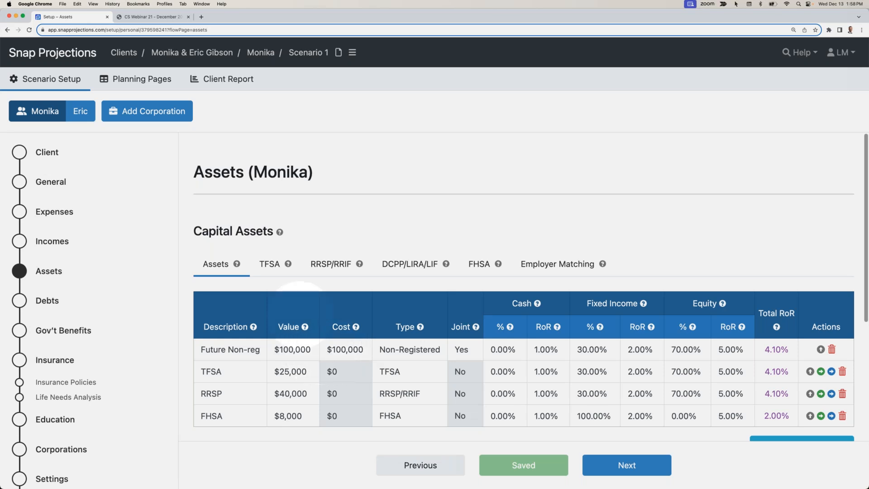
Examine the joint Future Non-reg account's projected values in the spouse's individual plan.
{"action": "left_click", "coordinate": [83, 111]}
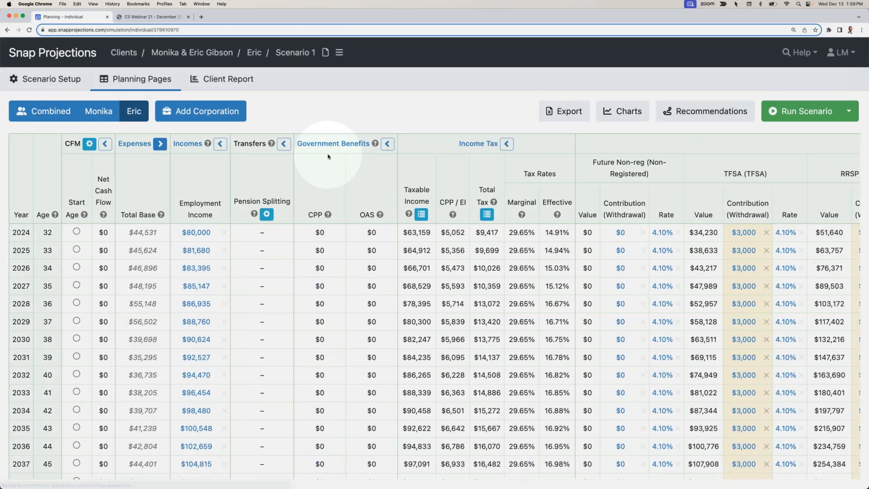
{"action": "scroll", "coordinate": [431, 278], "scroll_direction": "right", "scroll_amount": 10}
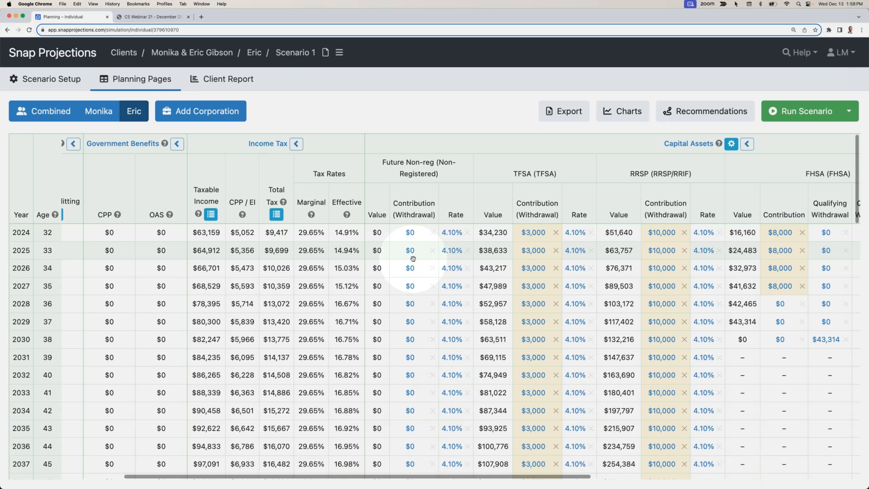
{"action": "scroll", "coordinate": [414, 256], "scroll_direction": "right", "scroll_amount": 10}
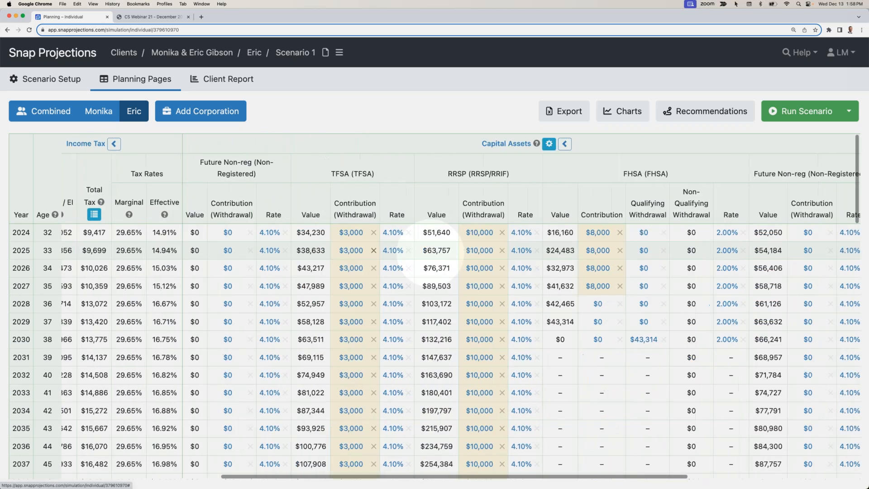
{"action": "scroll", "coordinate": [430, 252], "scroll_direction": "right", "scroll_amount": 2}
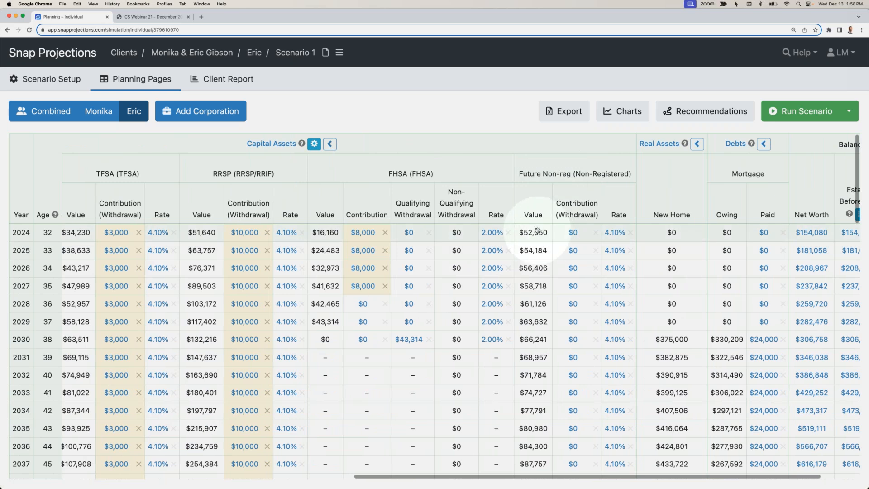
{"action": "mouse_move", "coordinate": [537, 231]}
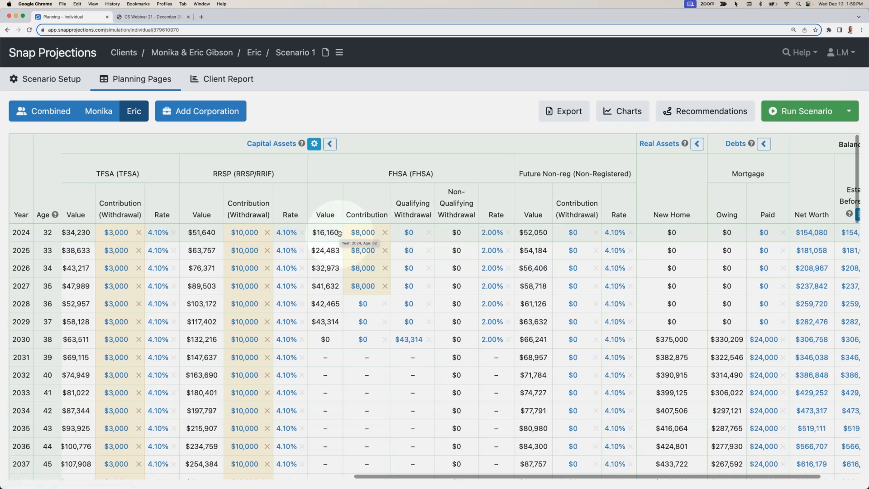
Examine the spouse's FHSA value and the FHSA opening age, carryforward room, lifetime contributions and first home settings in the asset setup.
{"action": "left_click", "coordinate": [50, 79]}
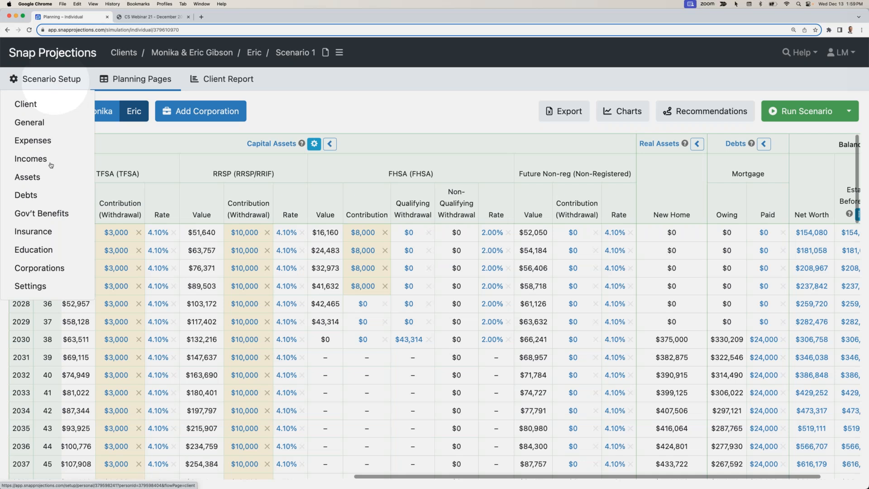
{"action": "left_click", "coordinate": [48, 177]}
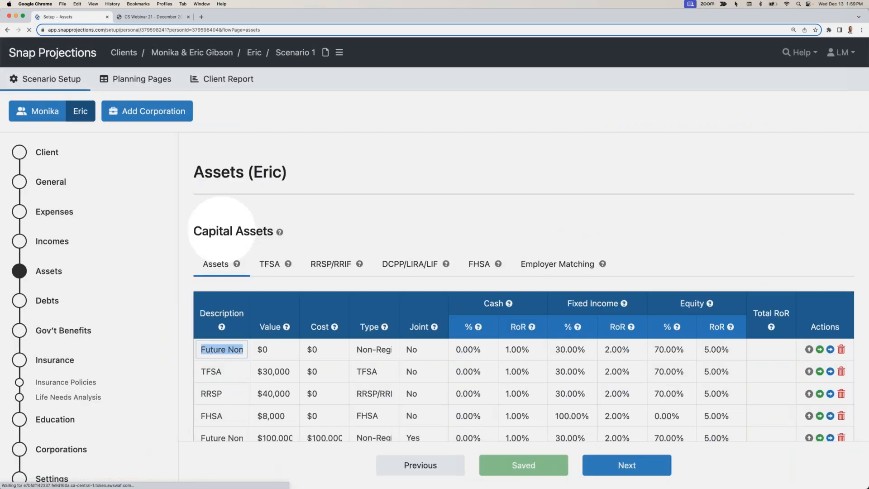
{"action": "scroll", "coordinate": [298, 304], "scroll_direction": "down", "scroll_amount": 3}
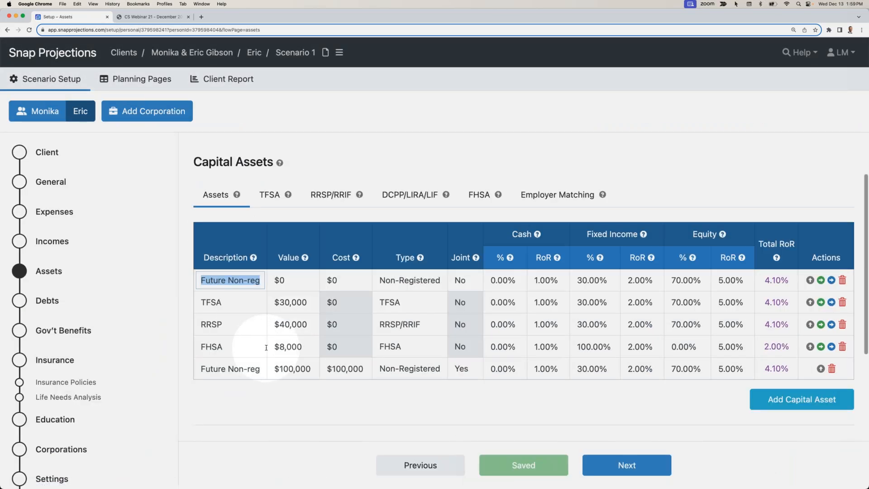
{"action": "left_click", "coordinate": [290, 347]}
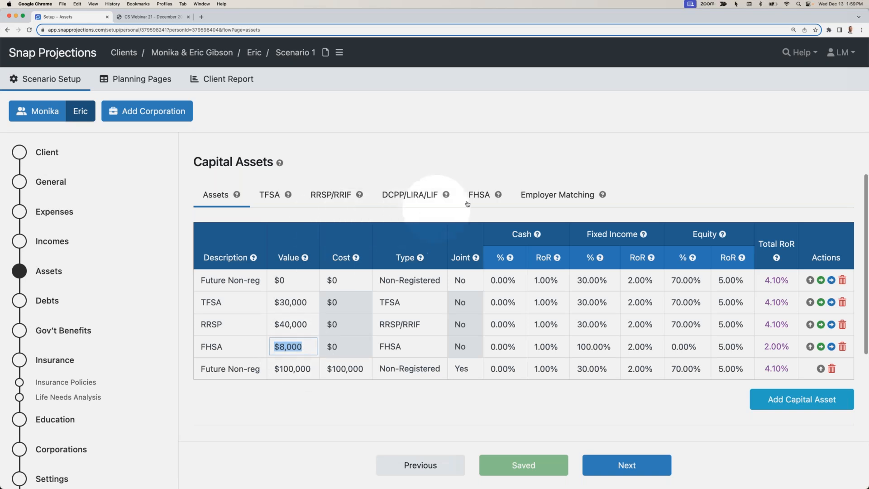
{"action": "left_click", "coordinate": [480, 195]}
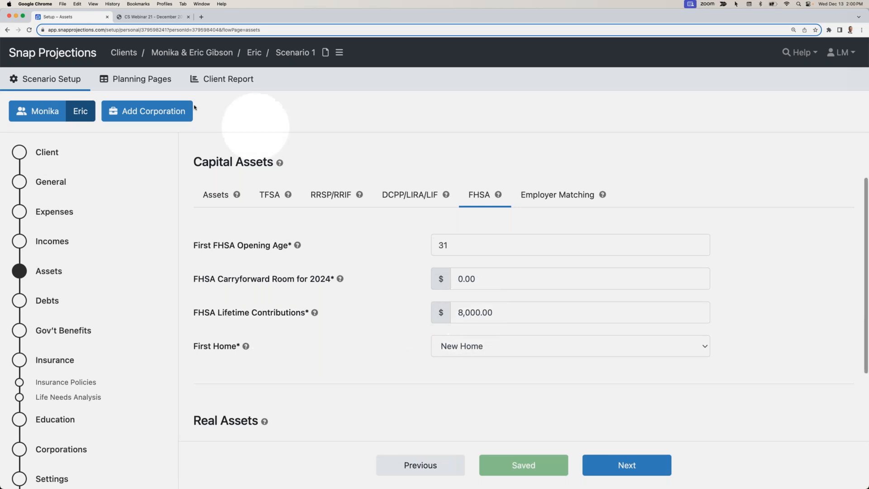
Examine the yearly FHSA values and contributions from 2024 to 2027 in the spouse's individual plan.
{"action": "left_click", "coordinate": [144, 80]}
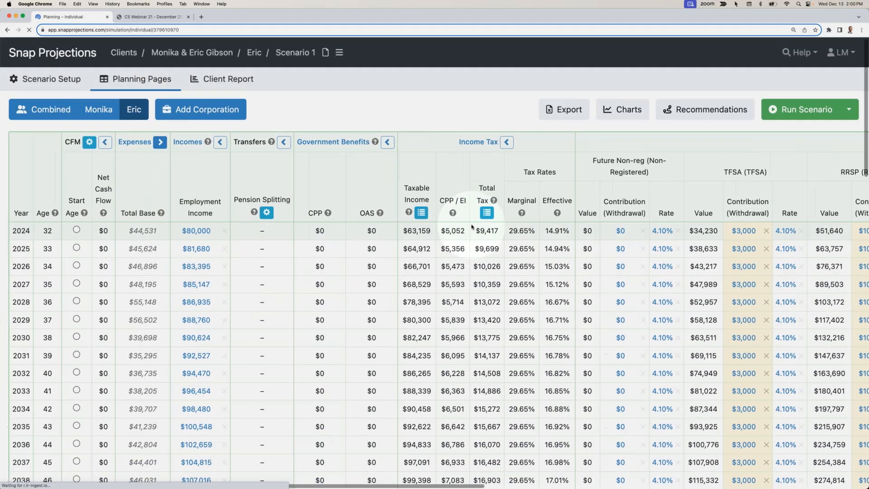
{"action": "scroll", "coordinate": [472, 226], "scroll_direction": "right", "scroll_amount": 10}
{"action": "scroll", "coordinate": [524, 253], "scroll_direction": "right", "scroll_amount": 9}
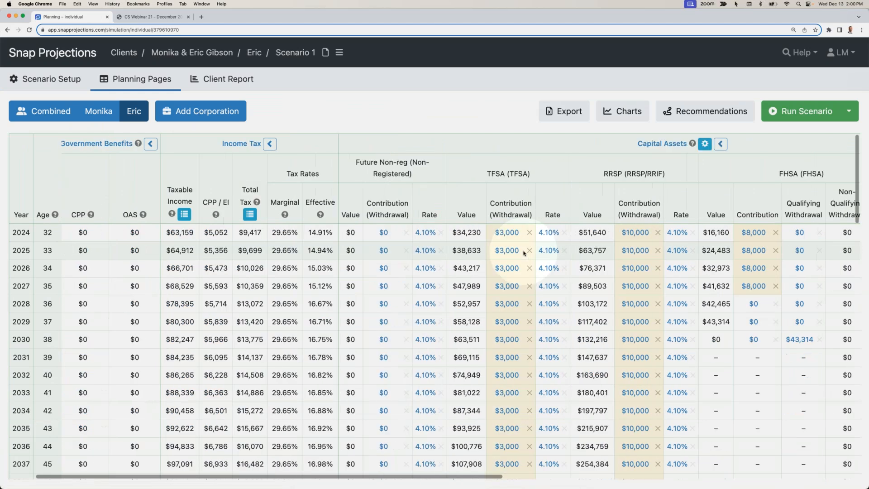
{"action": "left_click", "coordinate": [567, 289]}
{"action": "double_click", "coordinate": [567, 289]}
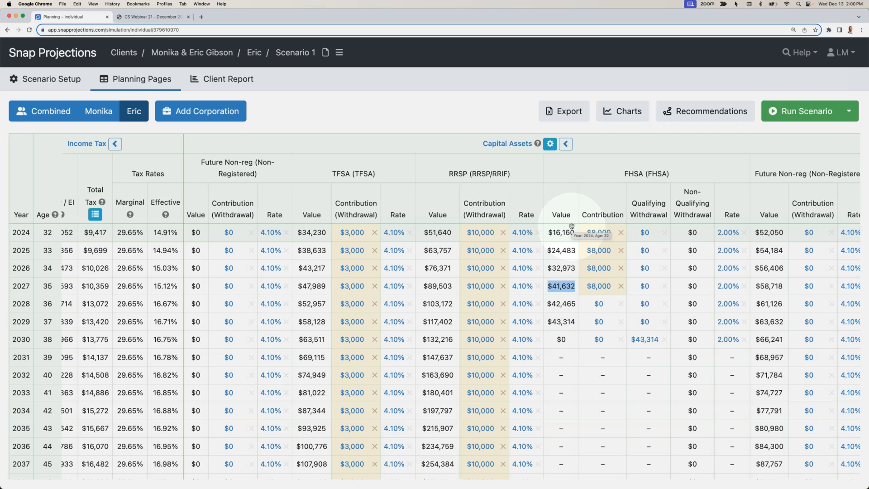
{"action": "double_click", "coordinate": [566, 229]}
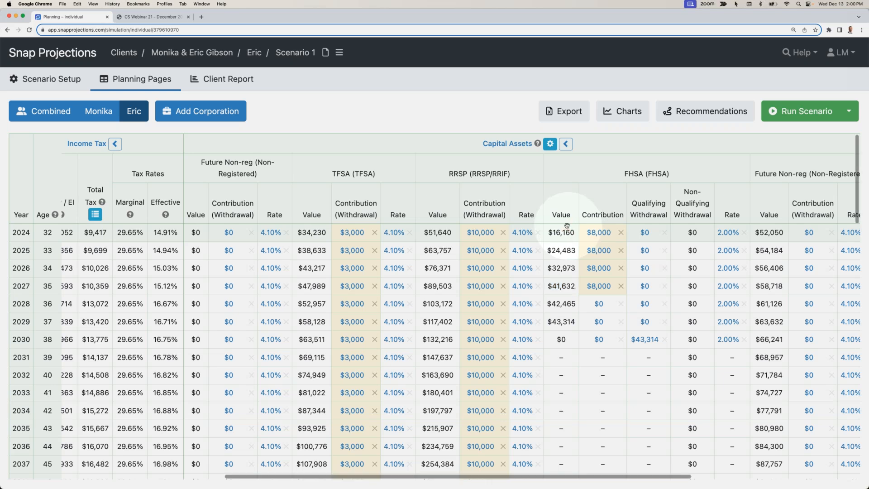
Open the online help resources in a new browser tab.
{"action": "left_click", "coordinate": [803, 58]}
{"action": "left_click", "coordinate": [757, 76]}
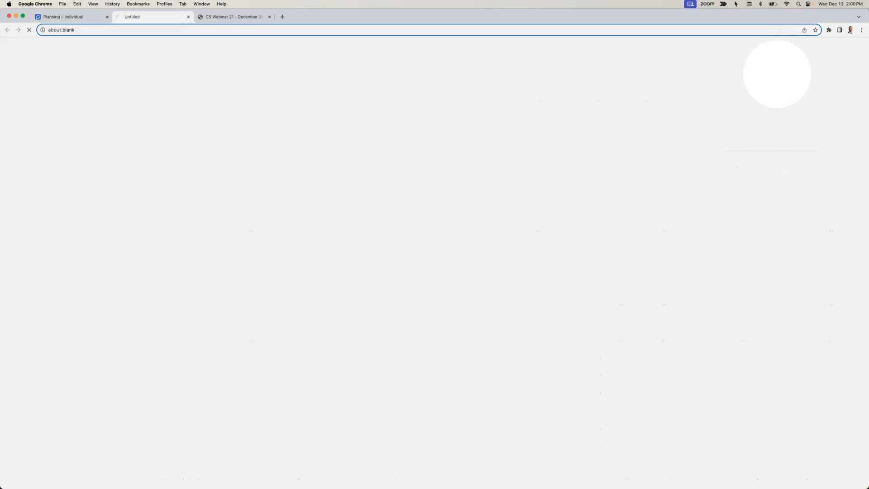